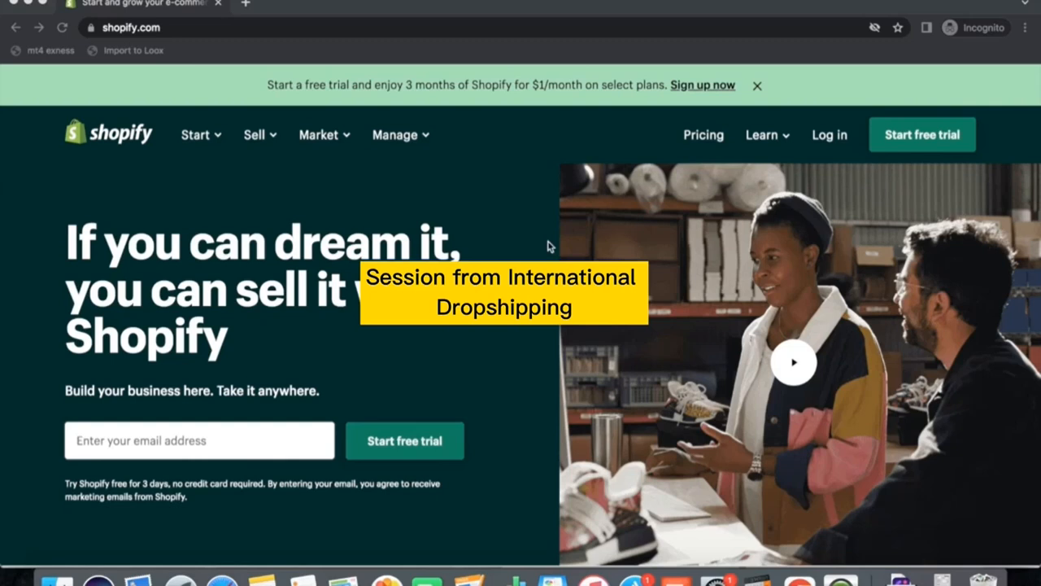
# Start a free trial and answer the setup questions with 'I'm just starting', 'An online store' and Yes to an online audience.
pyautogui.click(925, 136)
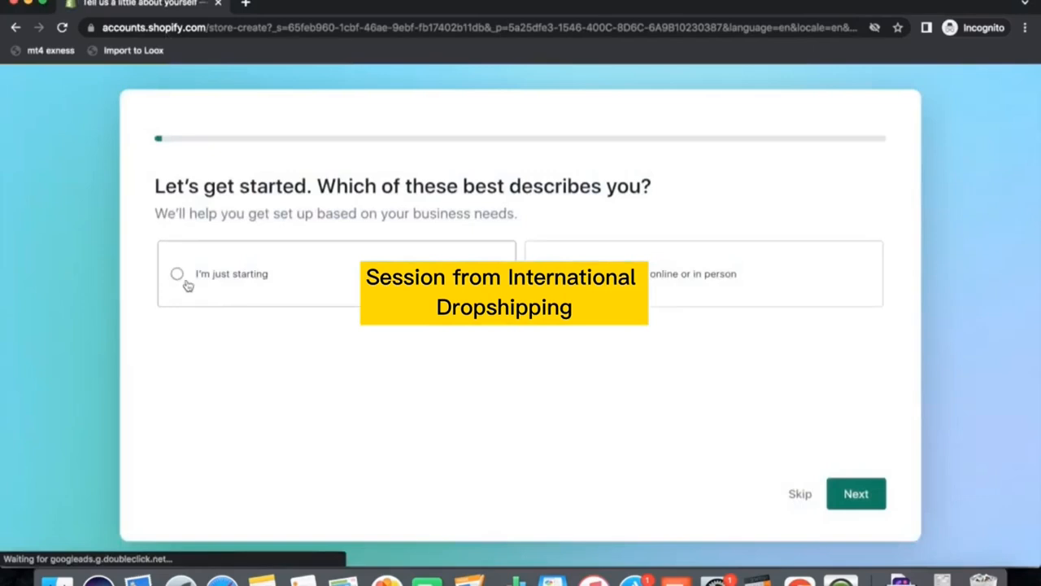
pyautogui.click(186, 281)
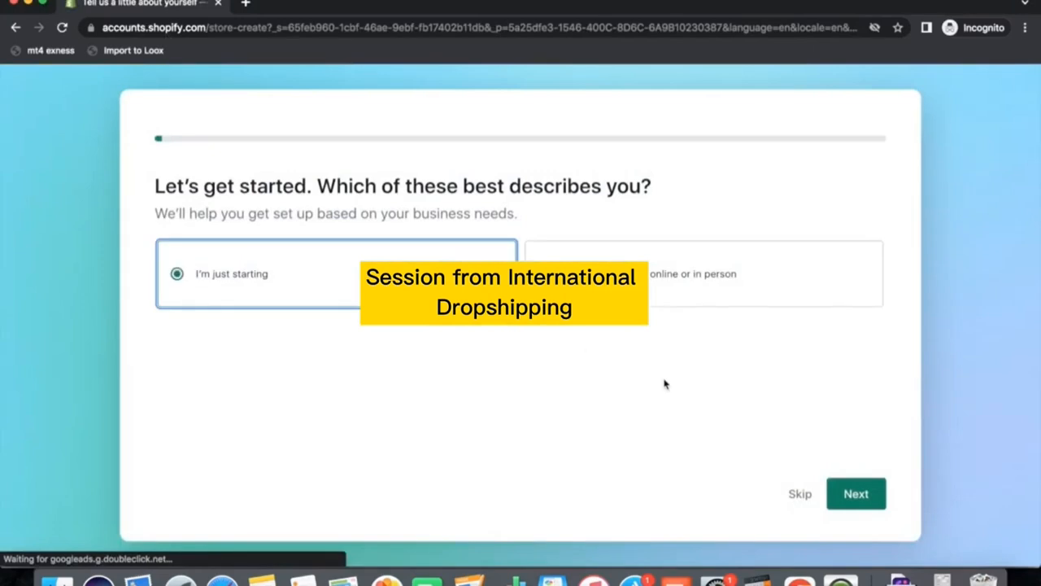
pyautogui.click(833, 485)
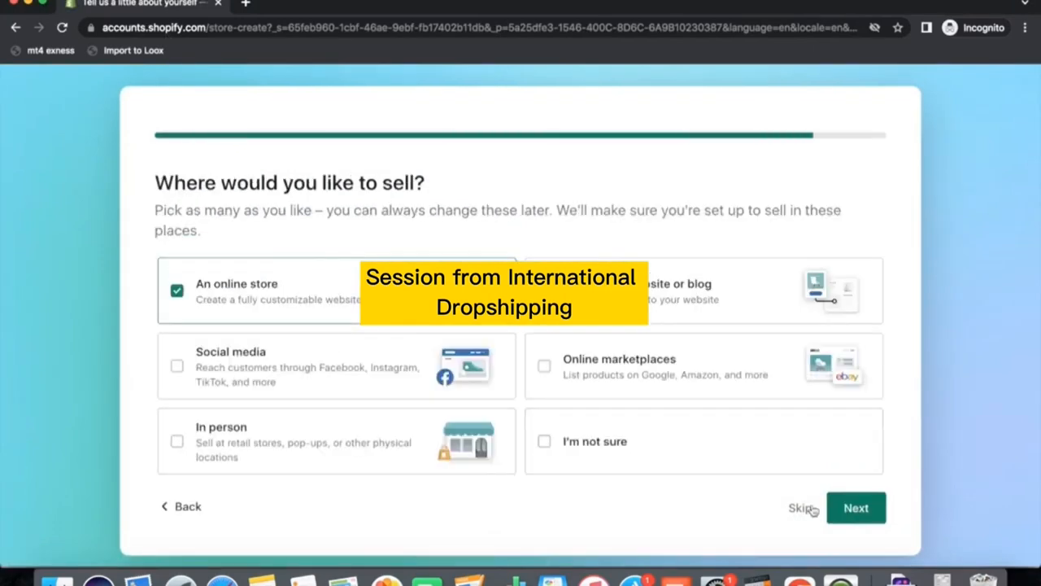
pyautogui.click(854, 509)
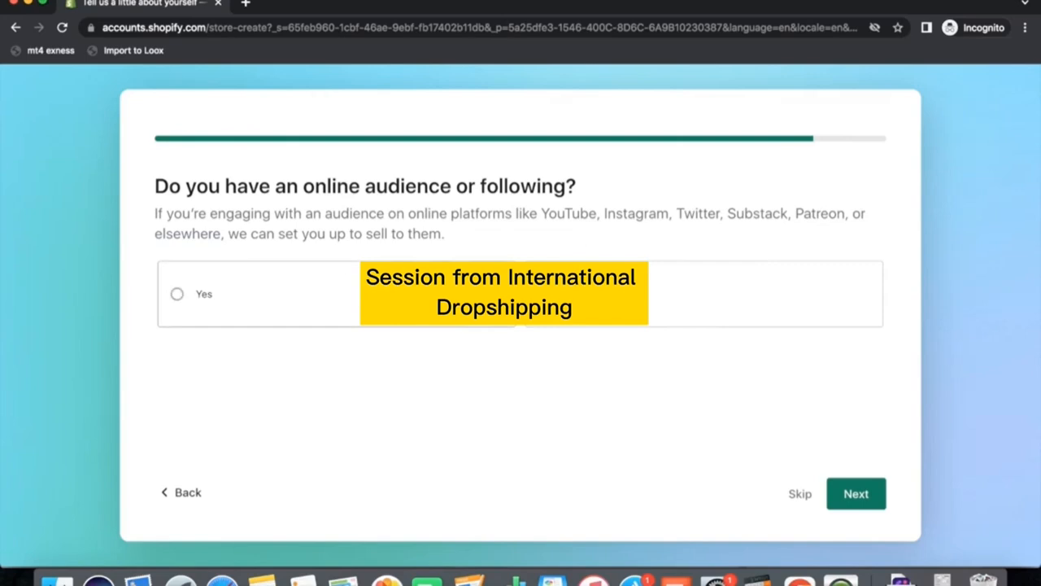
pyautogui.click(562, 295)
pyautogui.click(858, 495)
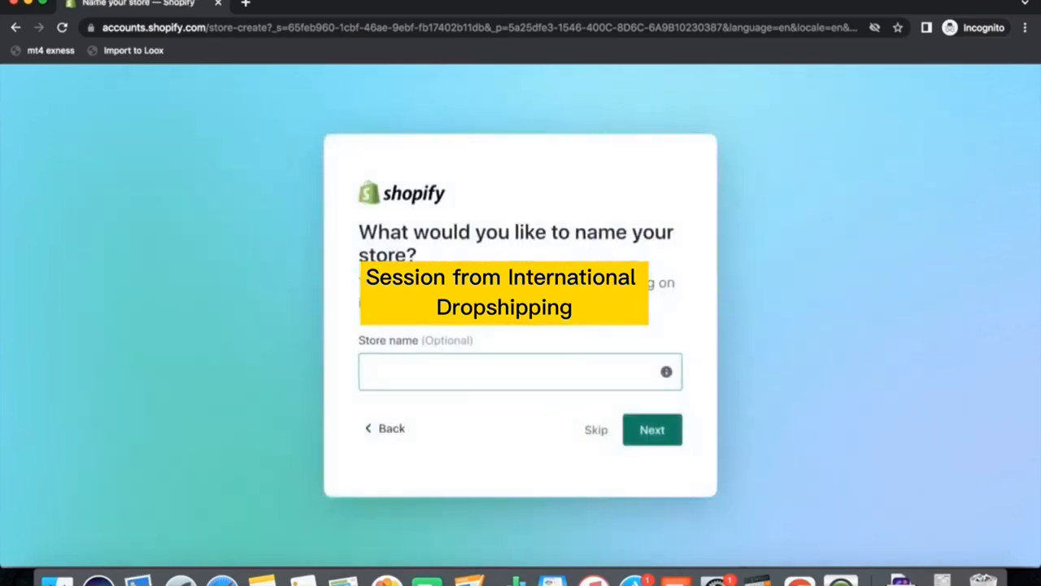
# Name the store Fountainofcraft and continue.
pyautogui.click(413, 371)
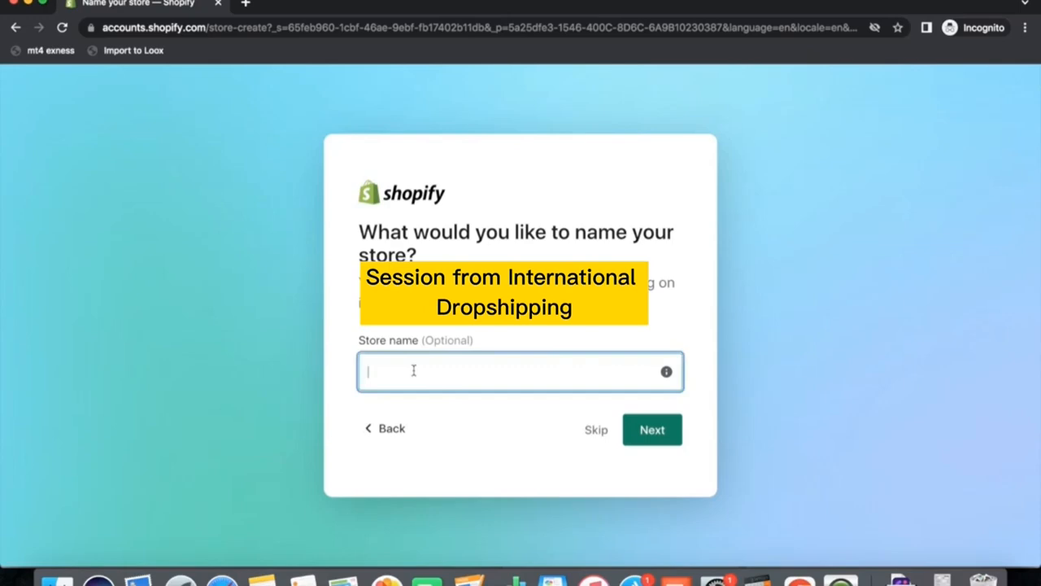
pyautogui.write('Fountainofcraft')
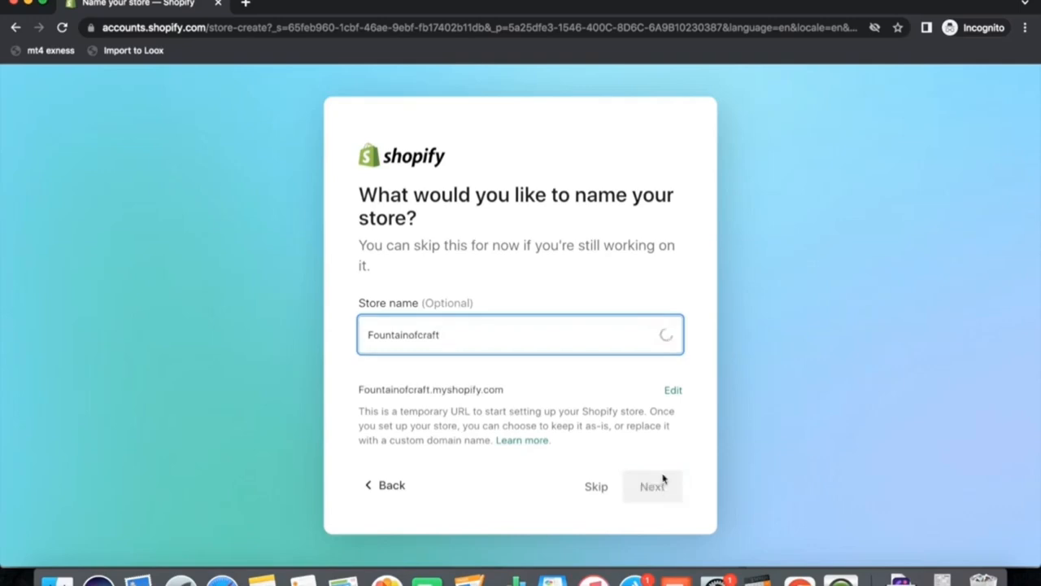
pyautogui.click(651, 490)
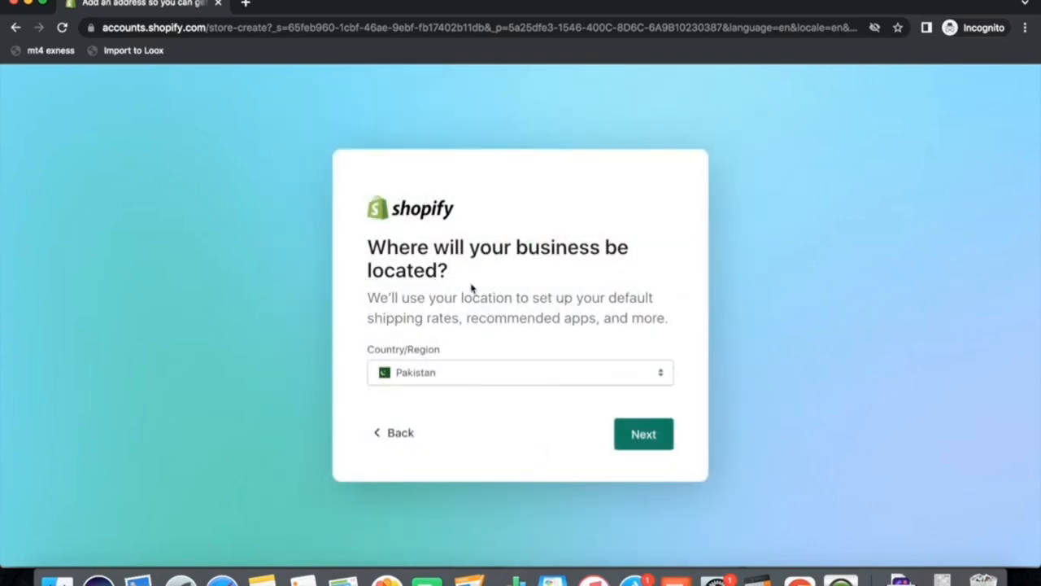
# Set the business location to United Kingdom and continue.
pyautogui.click(581, 370)
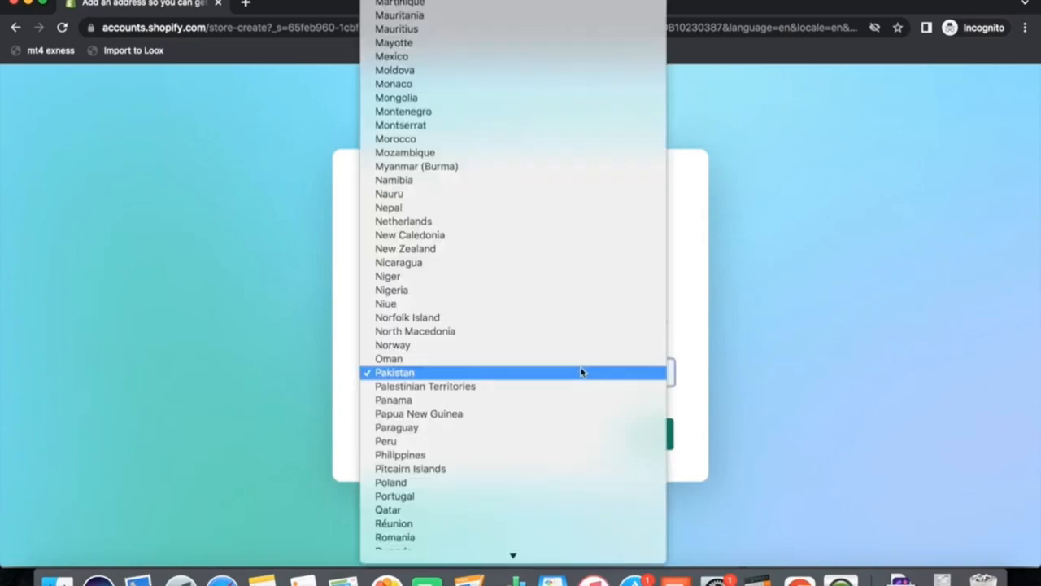
pyautogui.write('un')
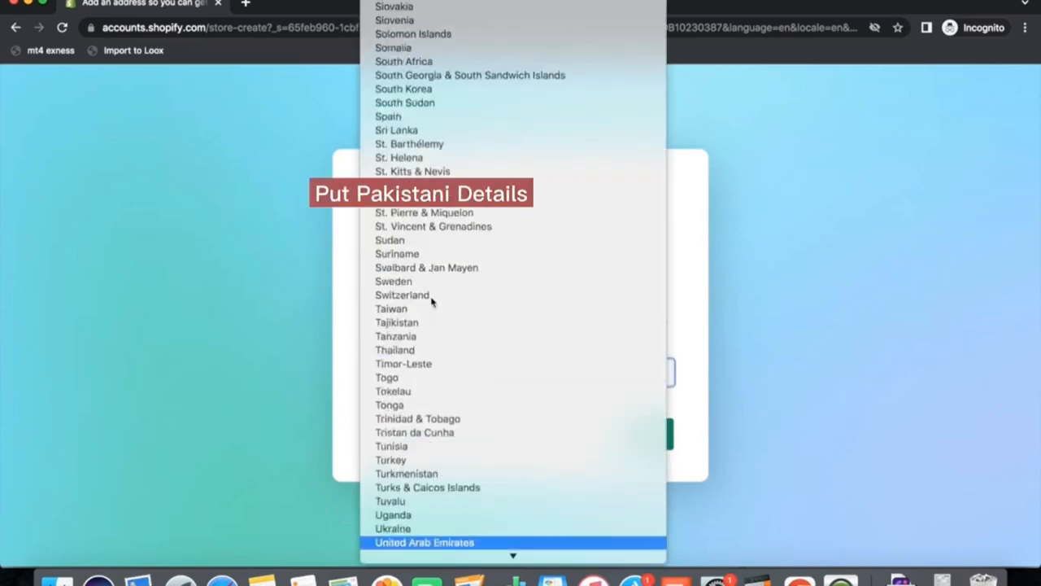
pyautogui.scroll(-3, 476, 453)
pyautogui.scroll(-1, 476, 453)
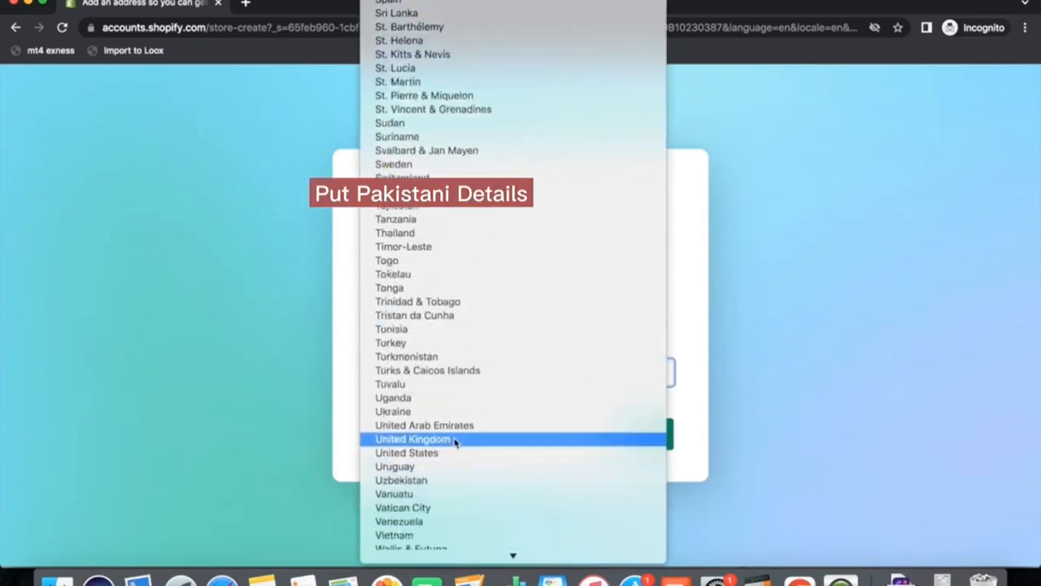
pyautogui.click(454, 437)
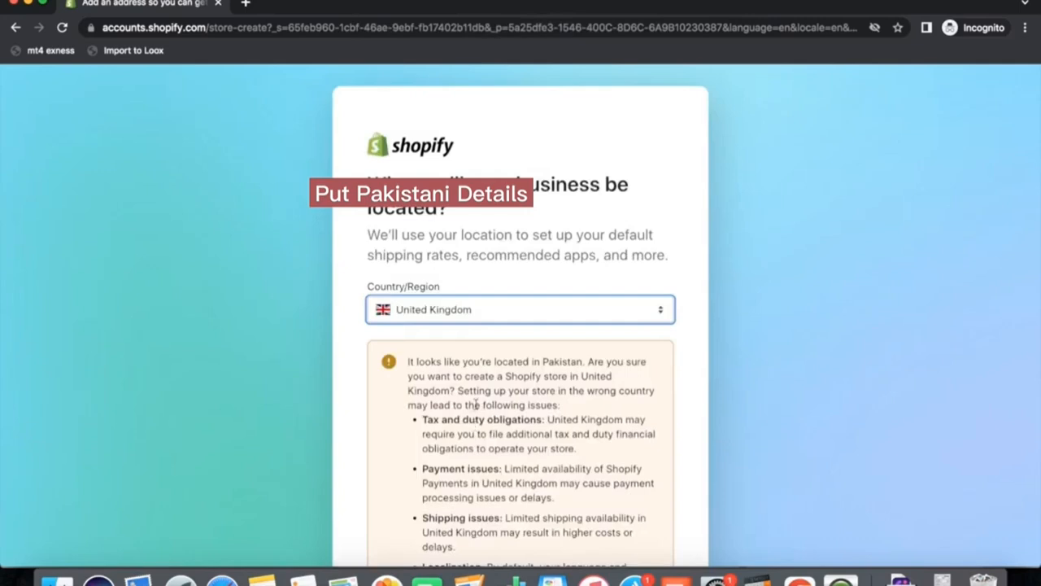
pyautogui.scroll(-5, 556, 423)
pyautogui.scroll(-2, 556, 423)
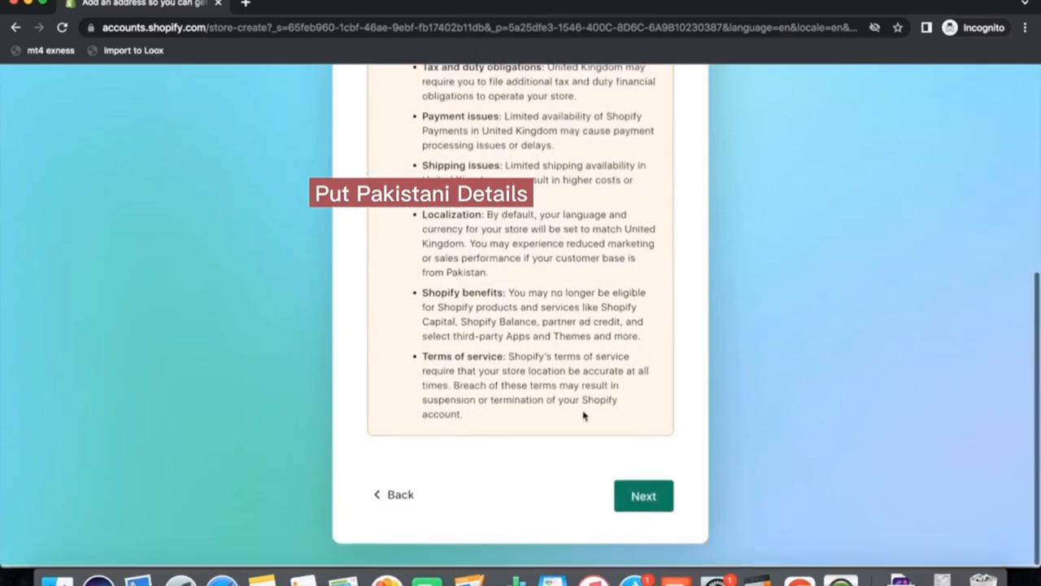
pyautogui.click(645, 498)
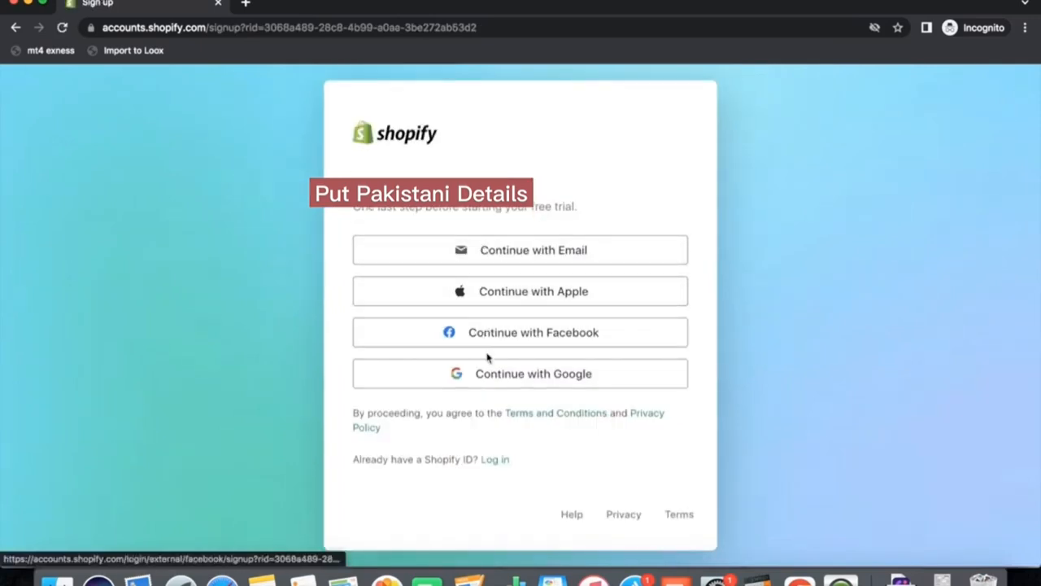
# Sign up with Google, choosing the saved Google account and submitting its stored password.
pyautogui.click(486, 378)
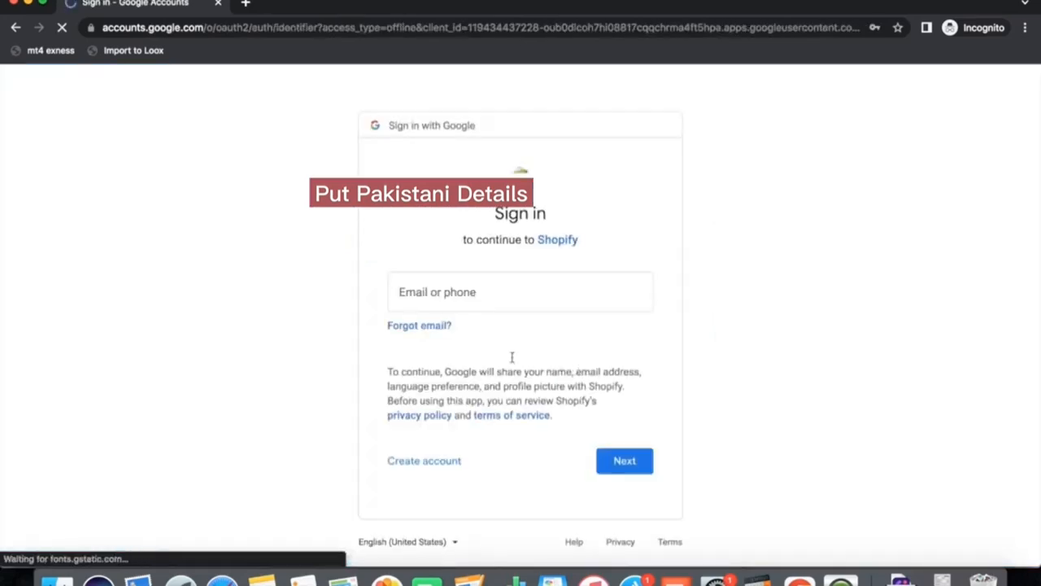
pyautogui.click(448, 283)
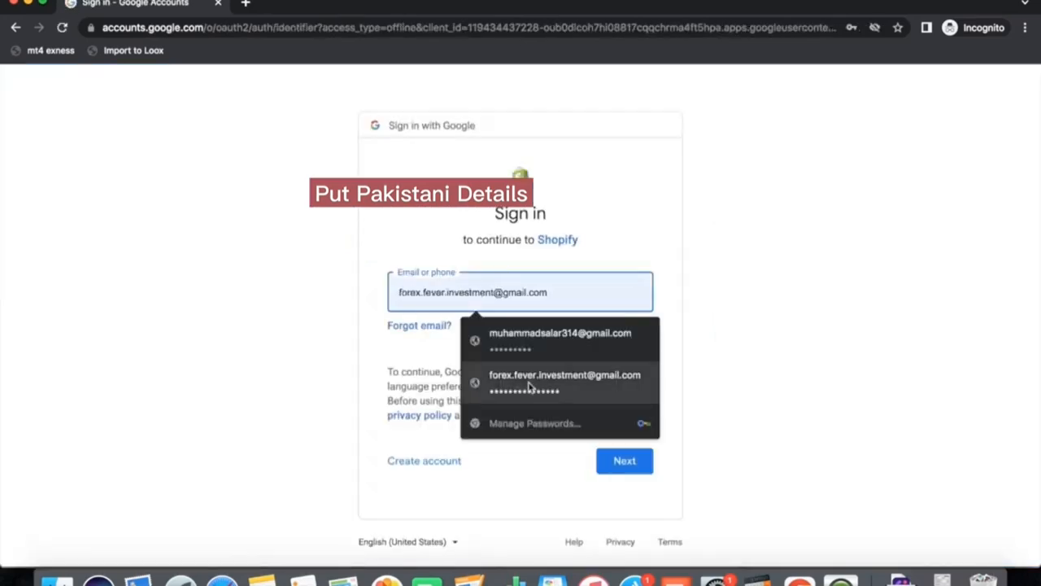
pyautogui.click(561, 381)
pyautogui.click(633, 470)
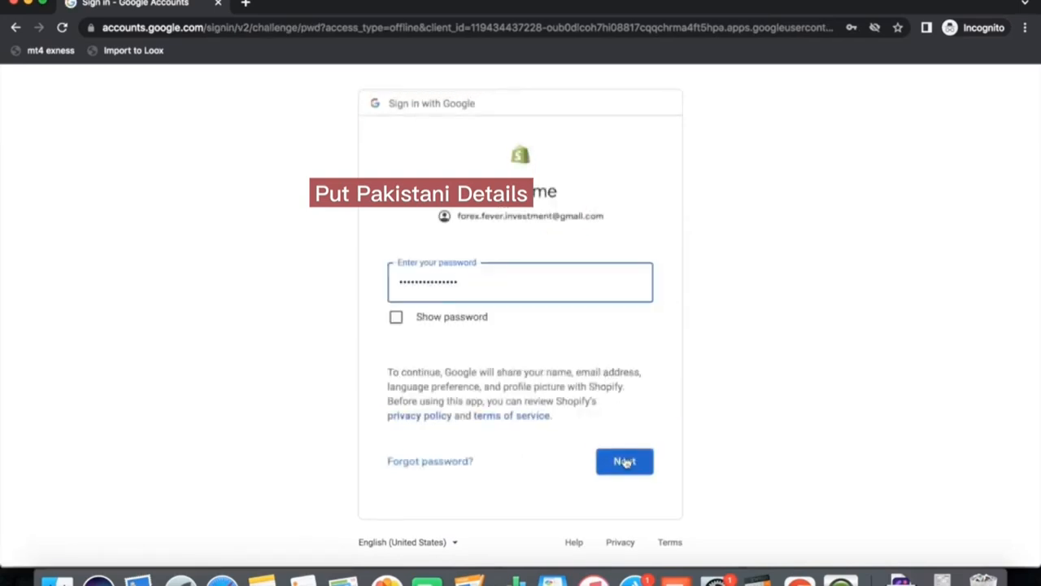
pyautogui.click(613, 463)
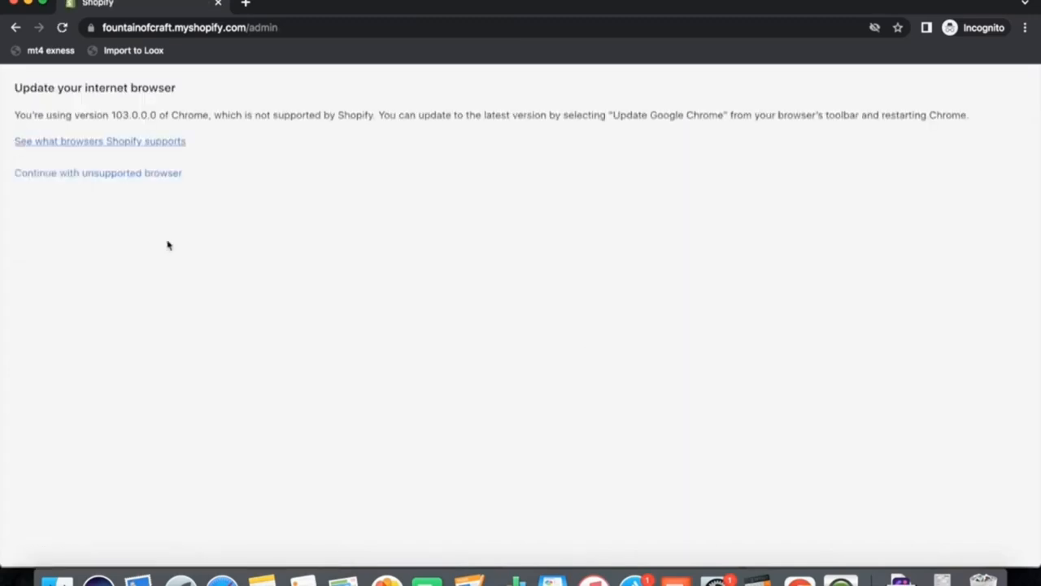
# Continue with the unsupported browser into the admin and open the Online Store themes page.
pyautogui.click(132, 180)
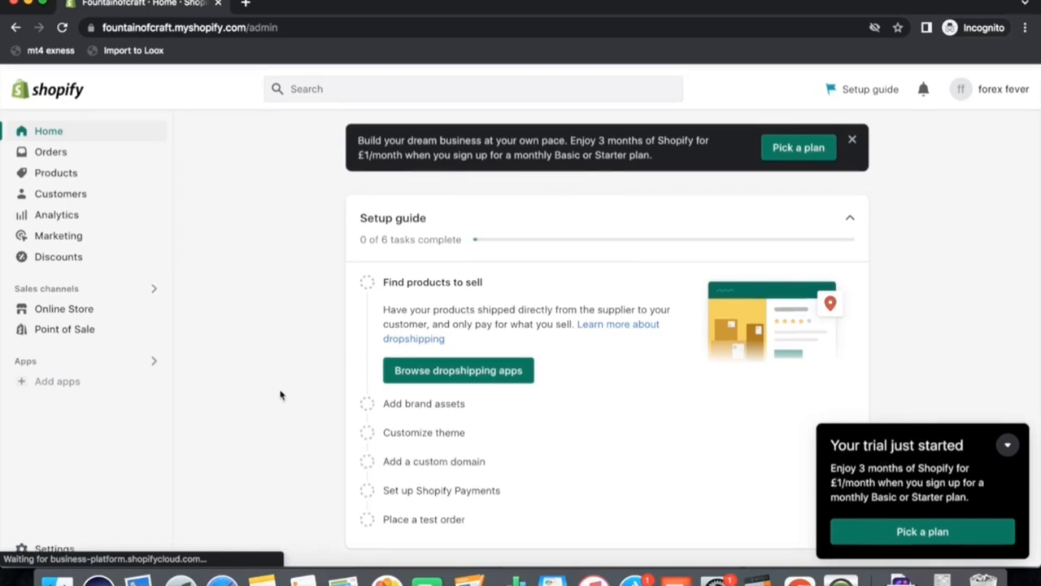
pyautogui.click(65, 303)
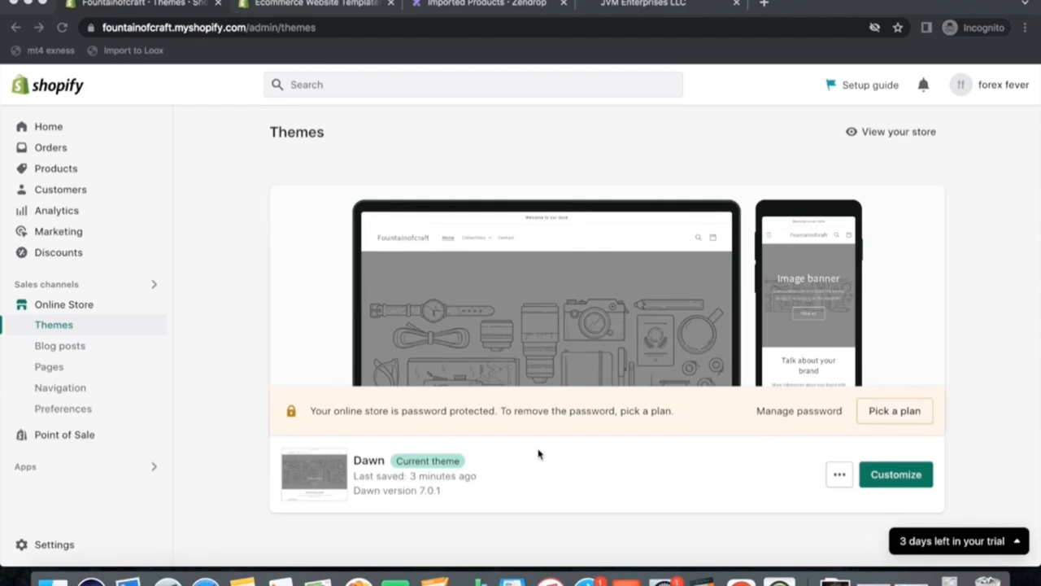
# Open the Dawn theme in the theme editor and return to the themes list.
pyautogui.press('XF86AudioRaiseVolume')
pyautogui.click(840, 477)
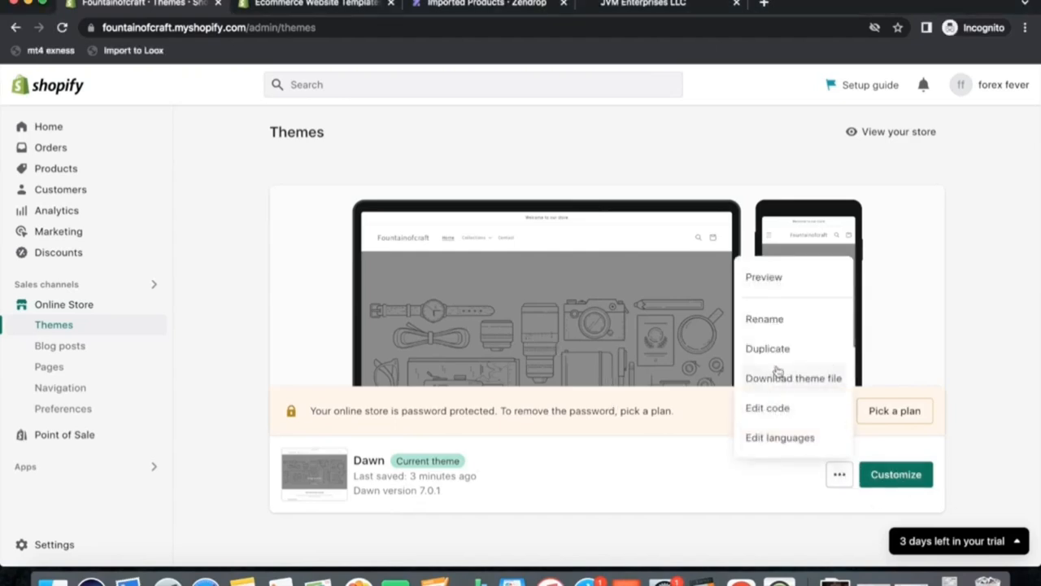
pyautogui.click(895, 474)
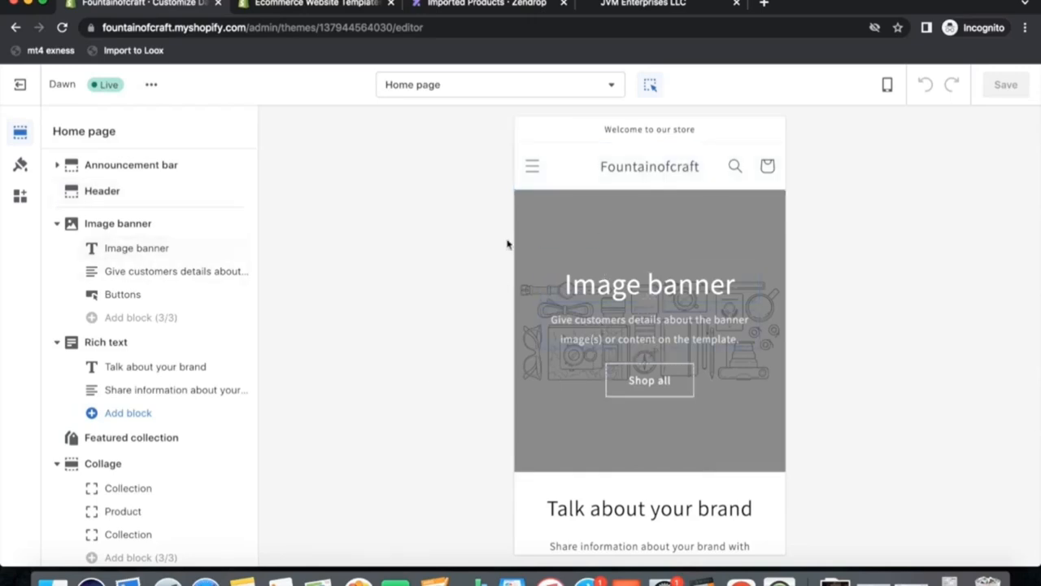
pyautogui.click(20, 85)
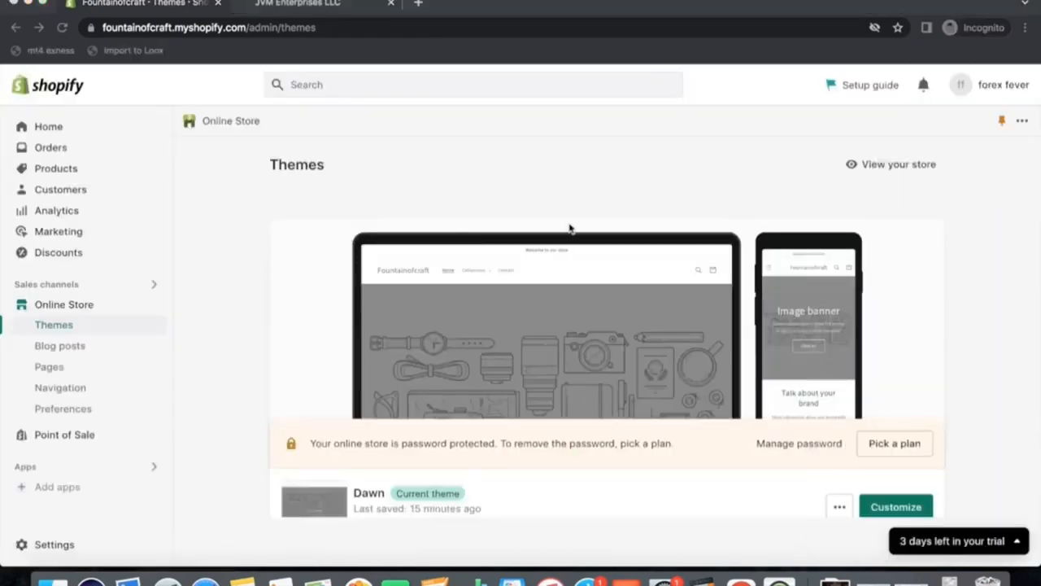
# Rename the Main menu's Catalogue item to Collections and save the menu.
pyautogui.click(85, 388)
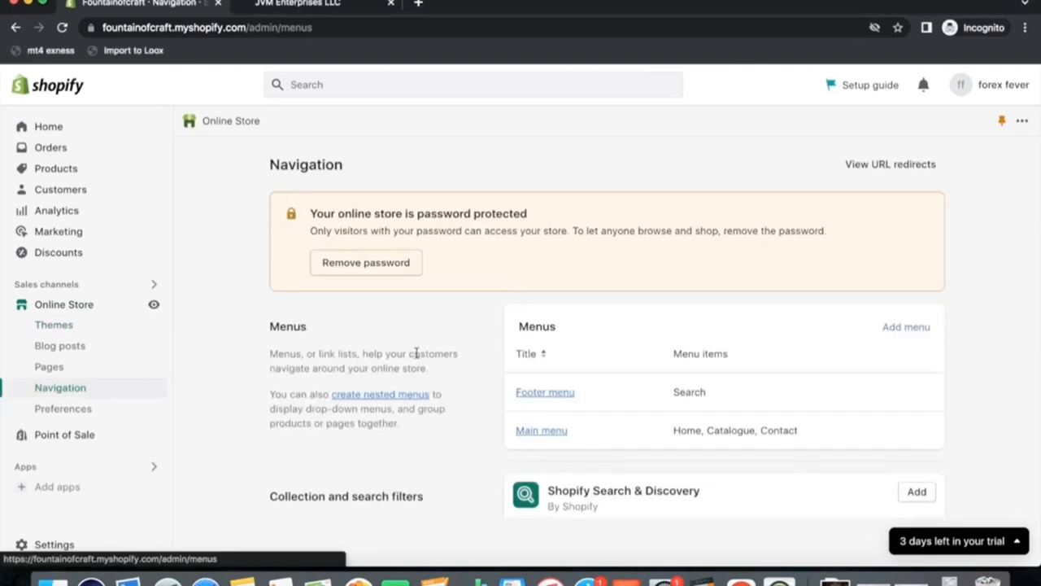
pyautogui.click(537, 432)
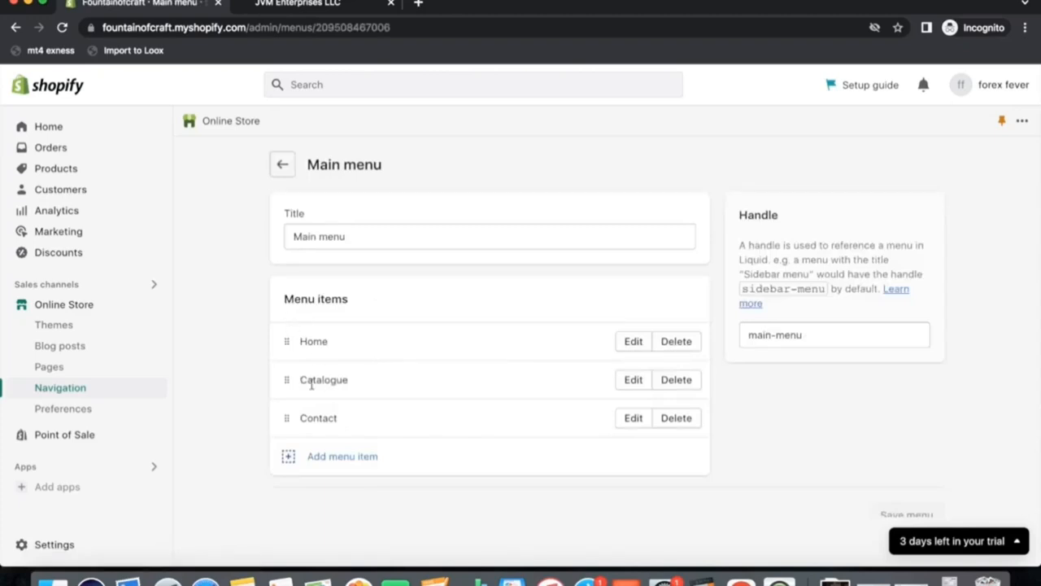
pyautogui.click(640, 384)
pyautogui.press('super+a')
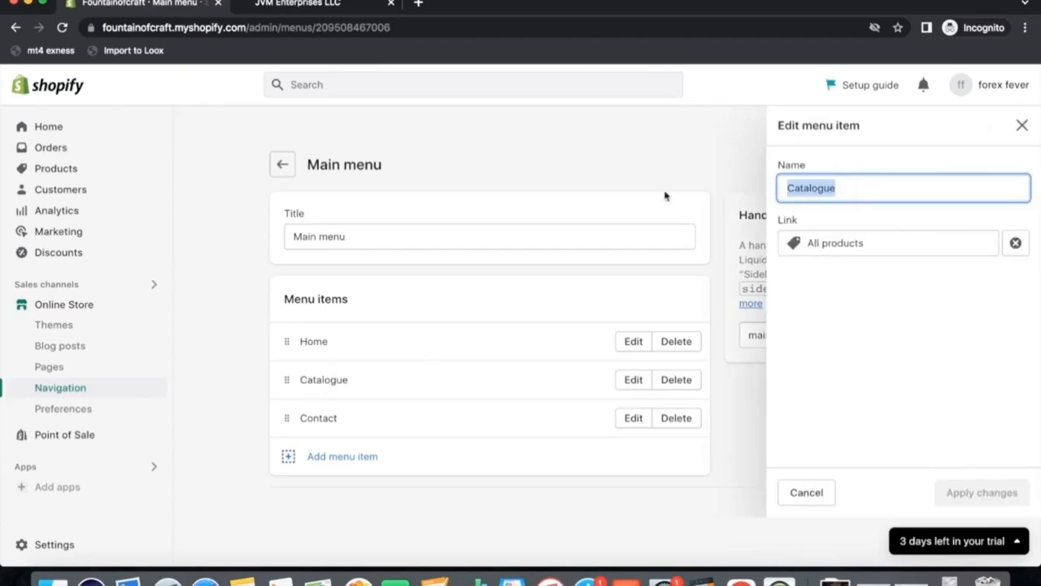
pyautogui.write('C')
pyautogui.press('BackSpace')
pyautogui.write('Collections')
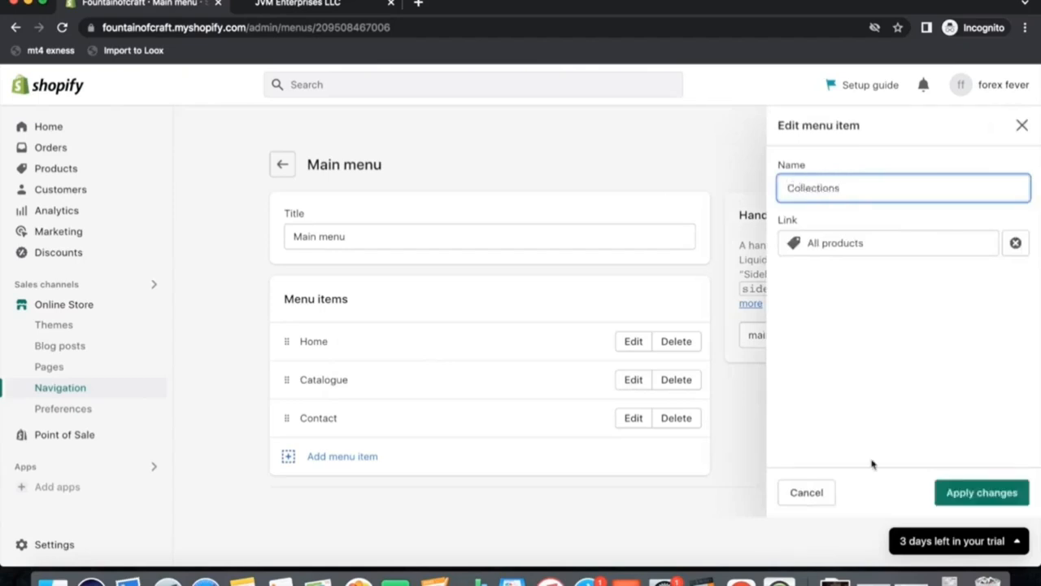
pyautogui.click(955, 493)
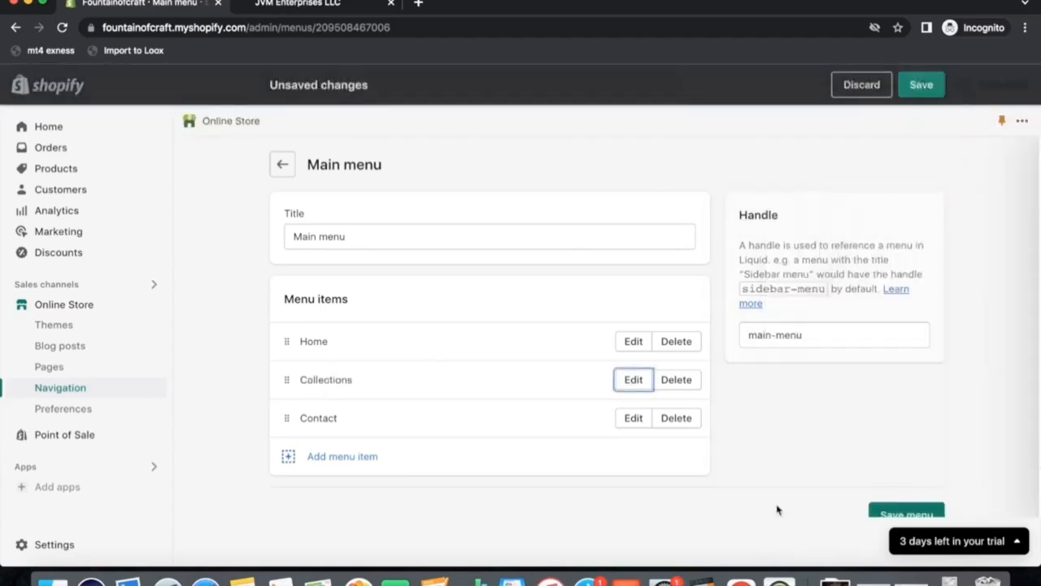
pyautogui.click(925, 88)
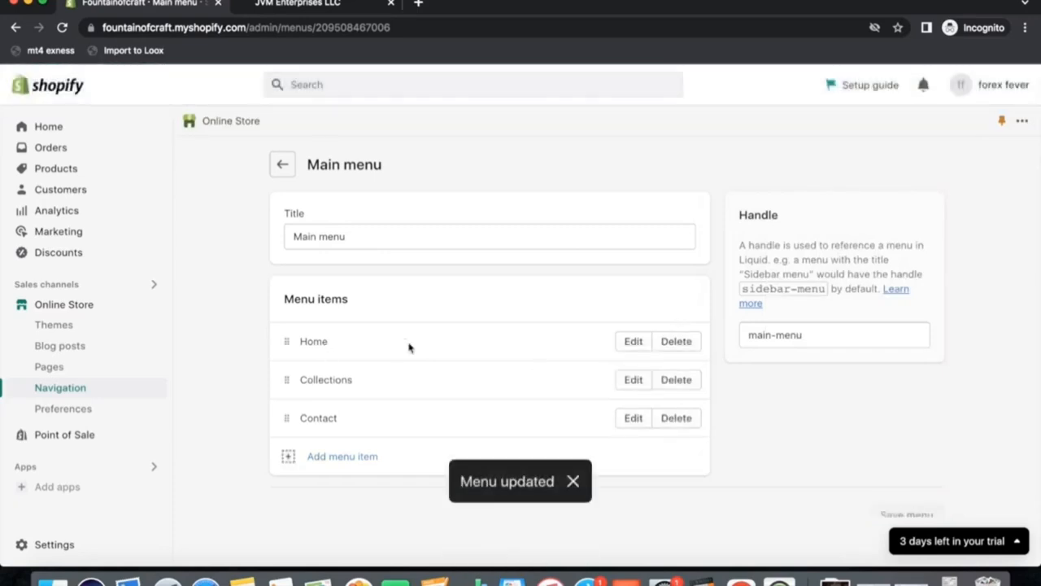
# Create a manual collection titled New Arrivals and save it.
pyautogui.click(34, 172)
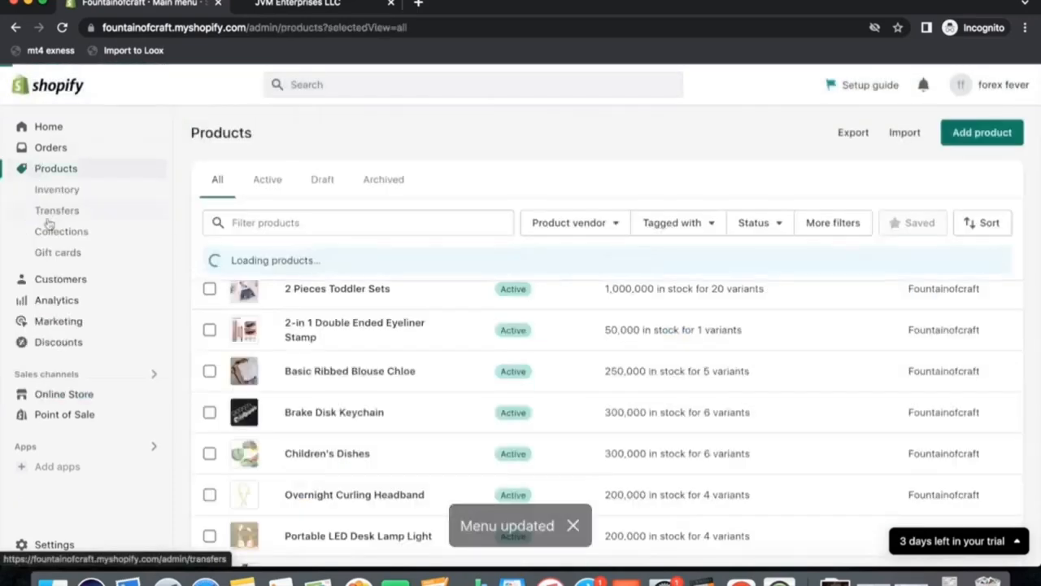
pyautogui.click(49, 231)
pyautogui.click(586, 449)
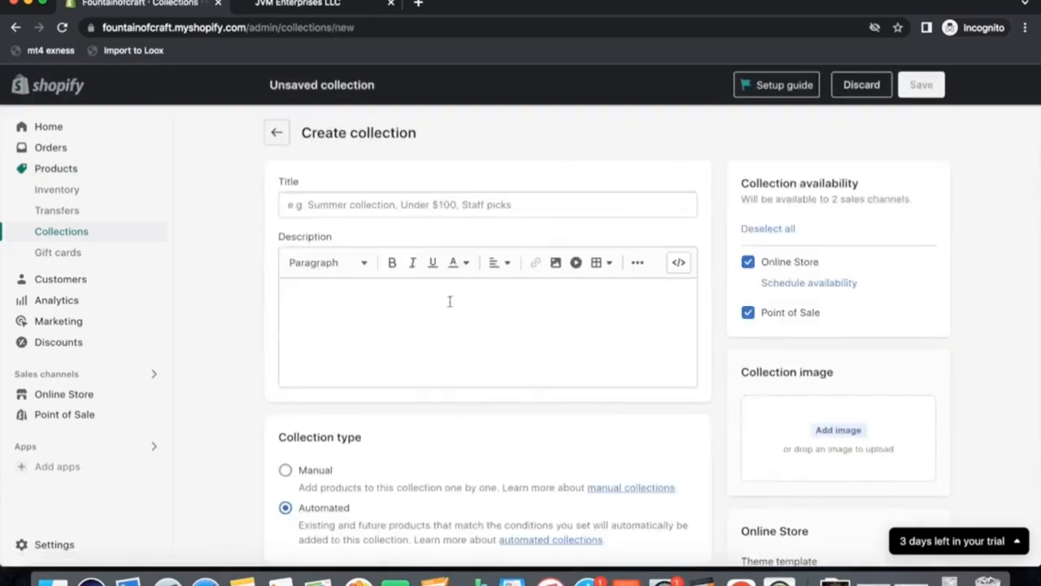
pyautogui.click(318, 201)
pyautogui.write('New Arrival')
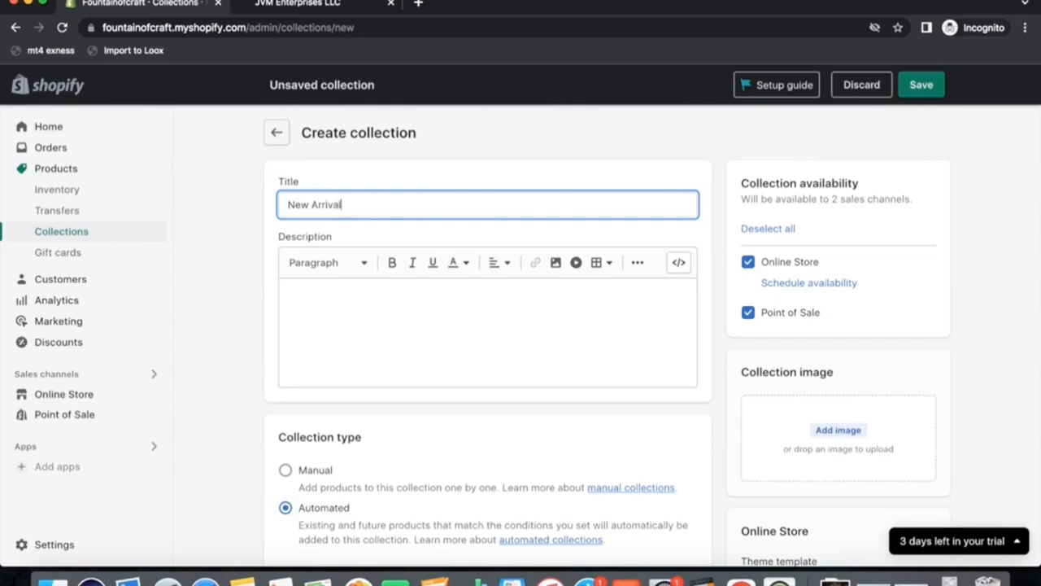
pyautogui.click(286, 470)
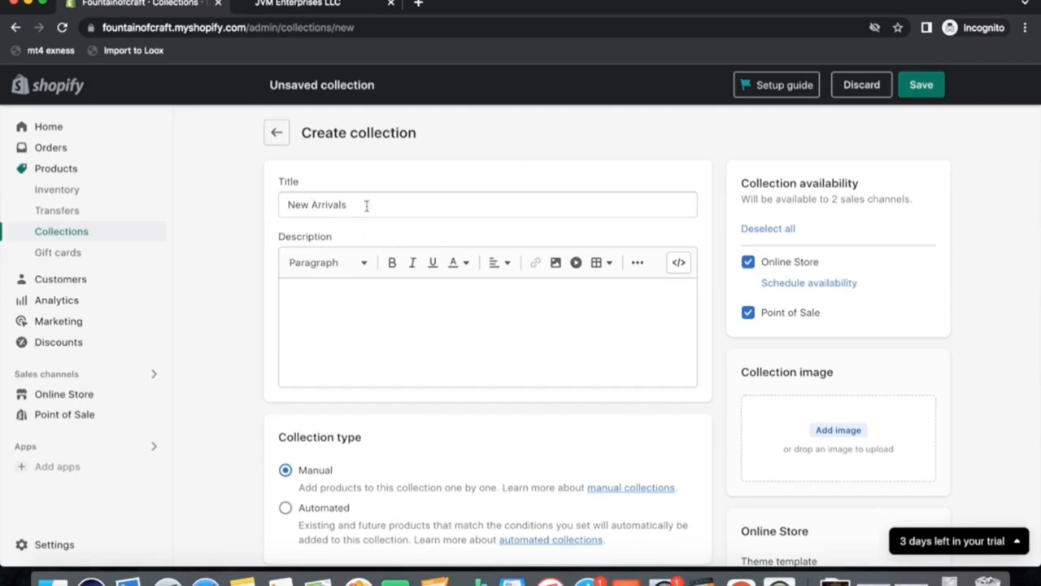
pyautogui.click(926, 91)
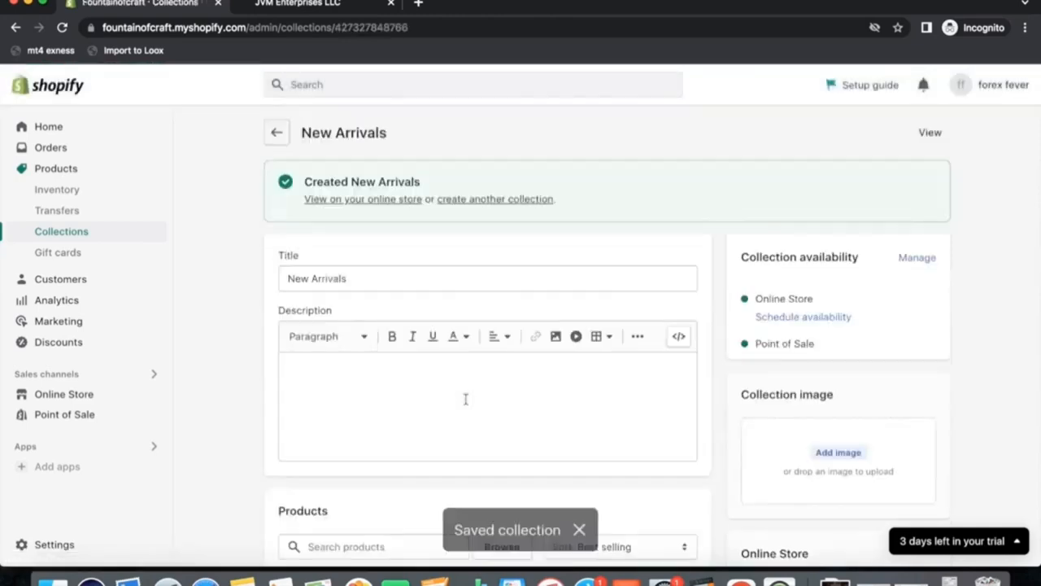
pyautogui.scroll(-4, 459, 433)
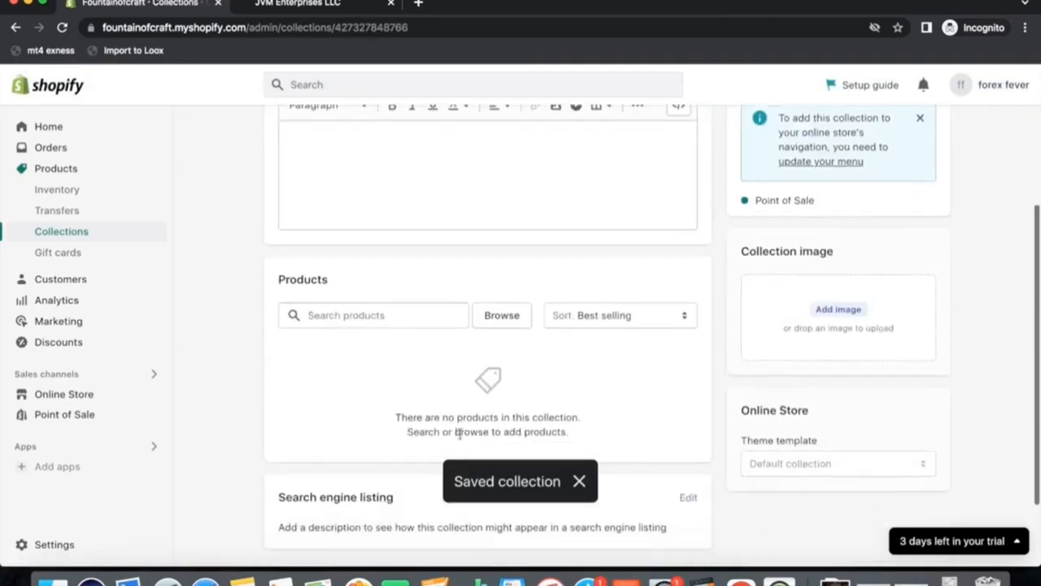
# Create a manual collection titled Toys and save it.
pyautogui.scroll(4, 458, 433)
pyautogui.click(276, 133)
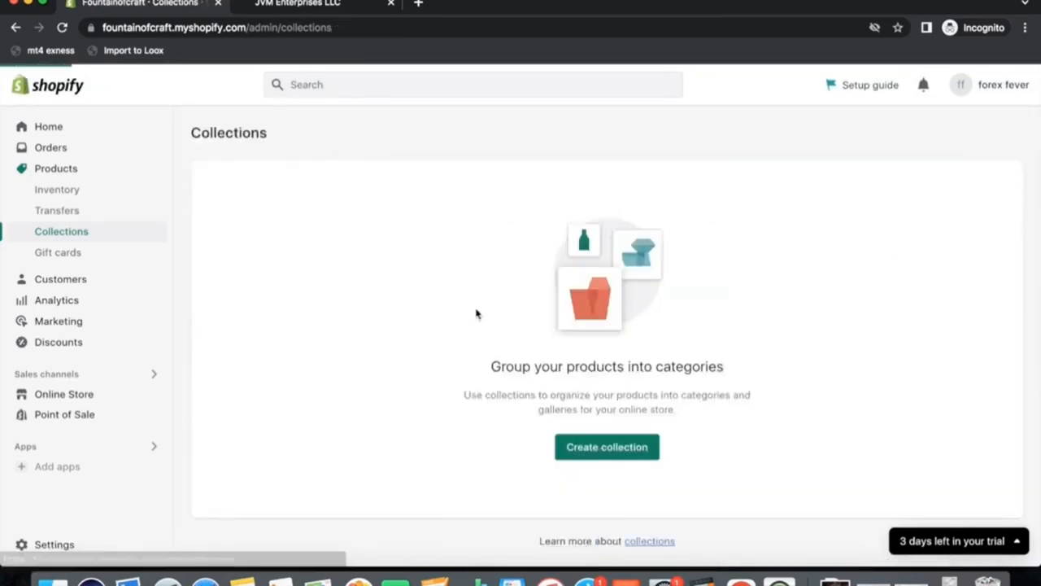
pyautogui.click(972, 132)
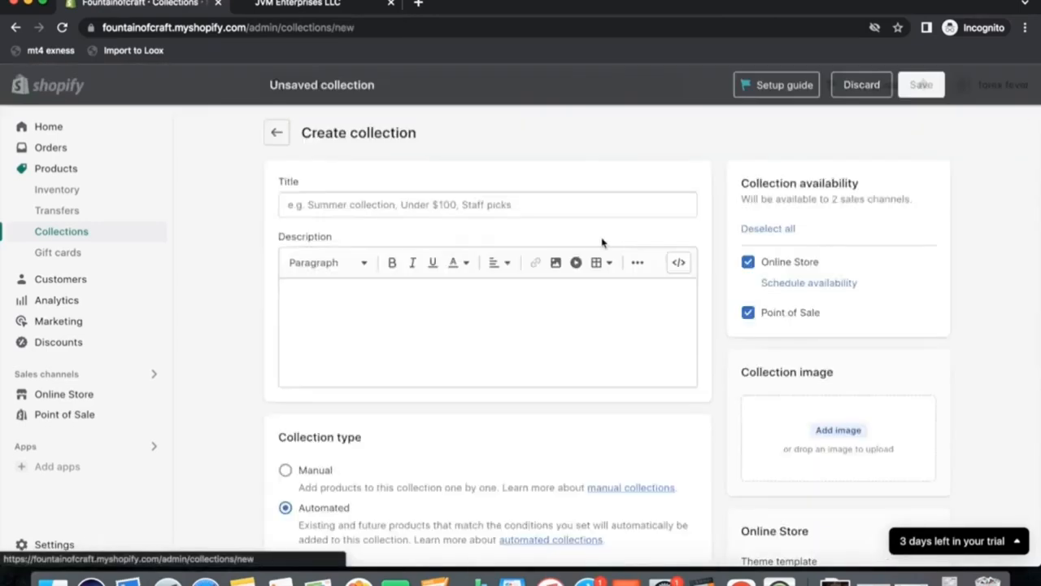
pyautogui.click(408, 203)
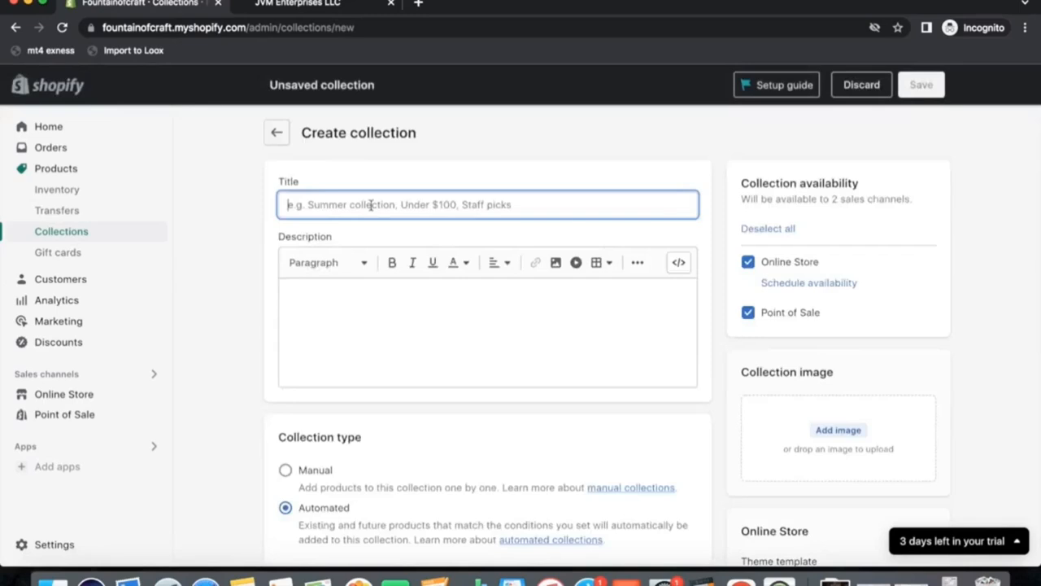
pyautogui.write('Toys')
pyautogui.click(922, 85)
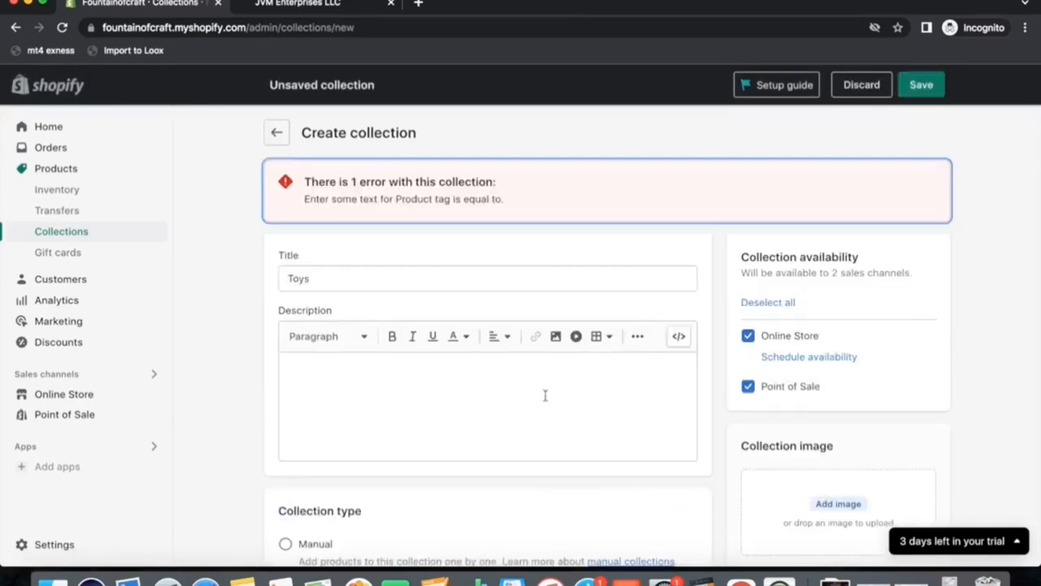
pyautogui.scroll(-2, 358, 471)
pyautogui.click(288, 482)
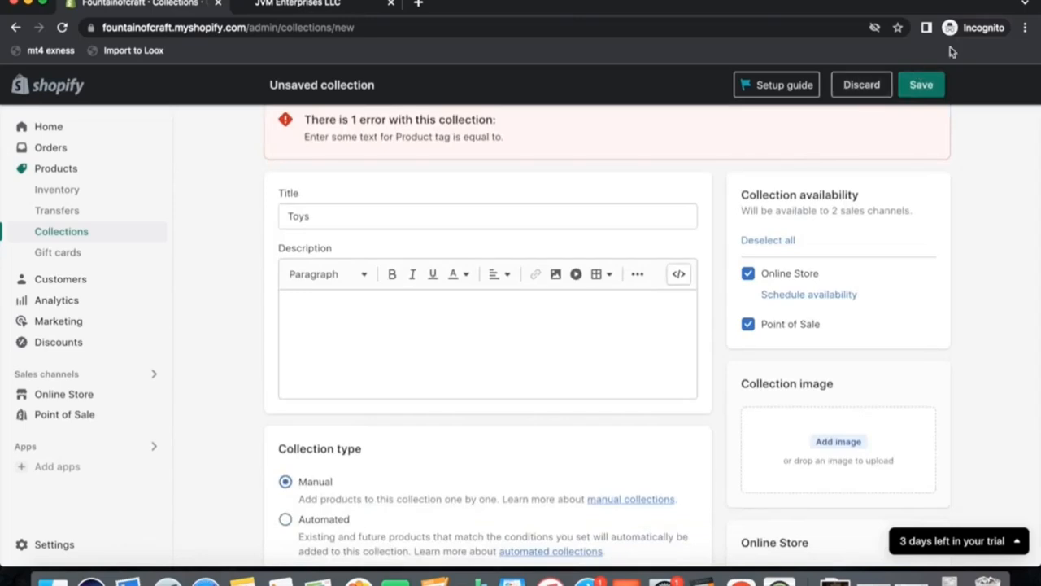
pyautogui.click(922, 84)
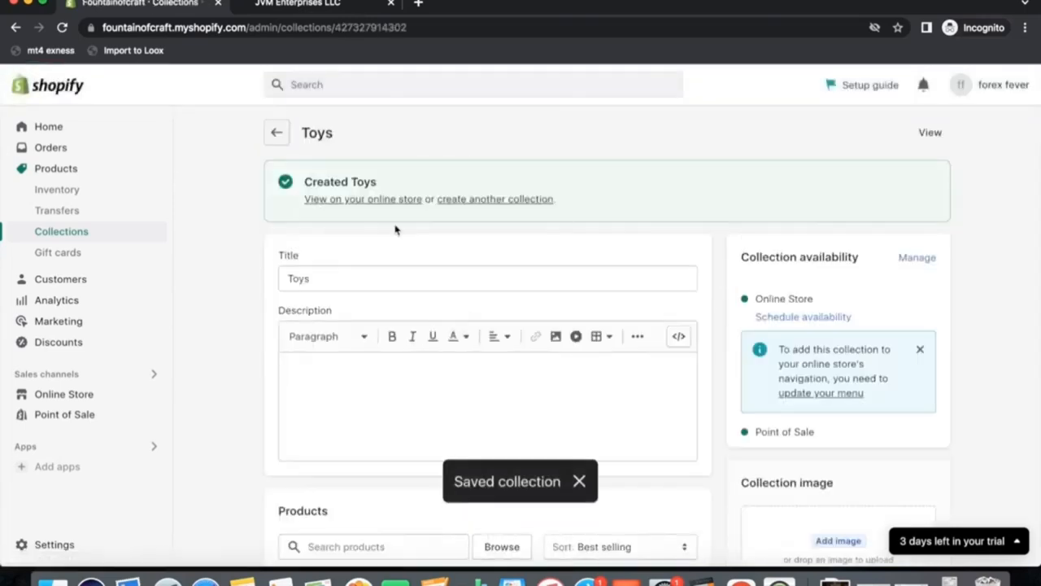
# Create a manual collection titled Home Decor and save it.
pyautogui.click(281, 138)
pyautogui.click(963, 135)
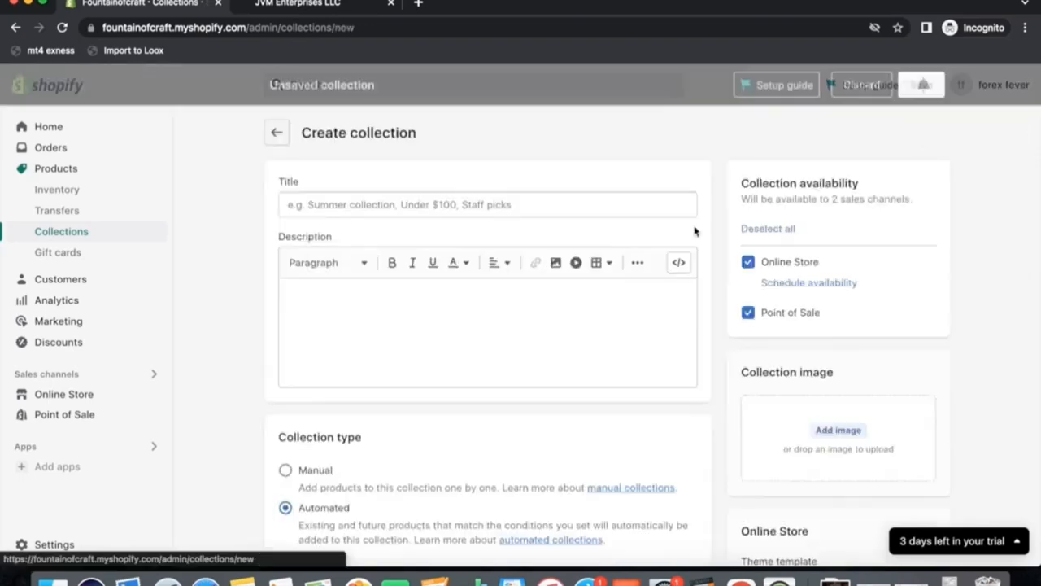
pyautogui.click(378, 207)
pyautogui.write('Home Decor')
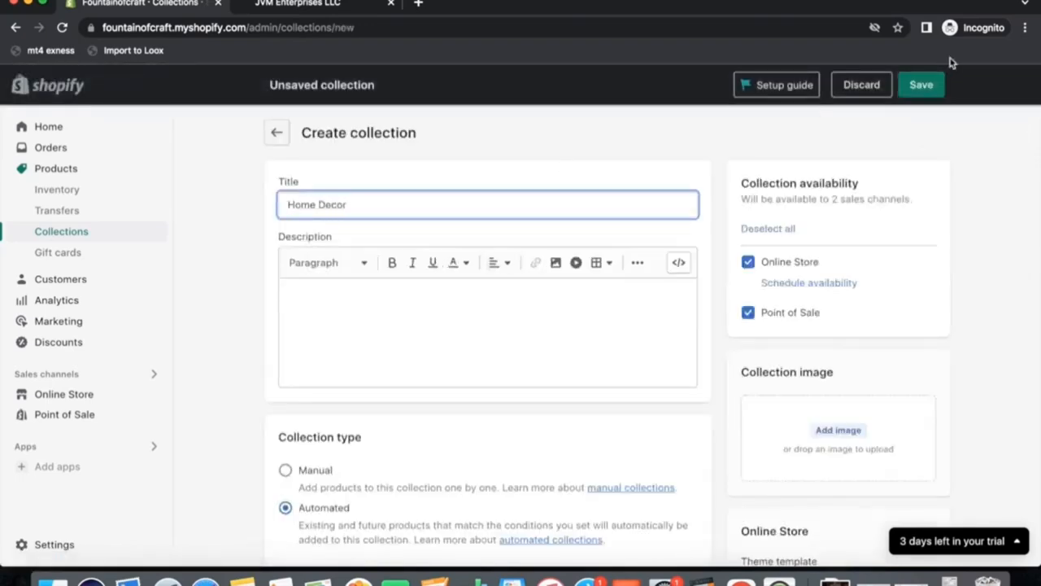
pyautogui.click(922, 86)
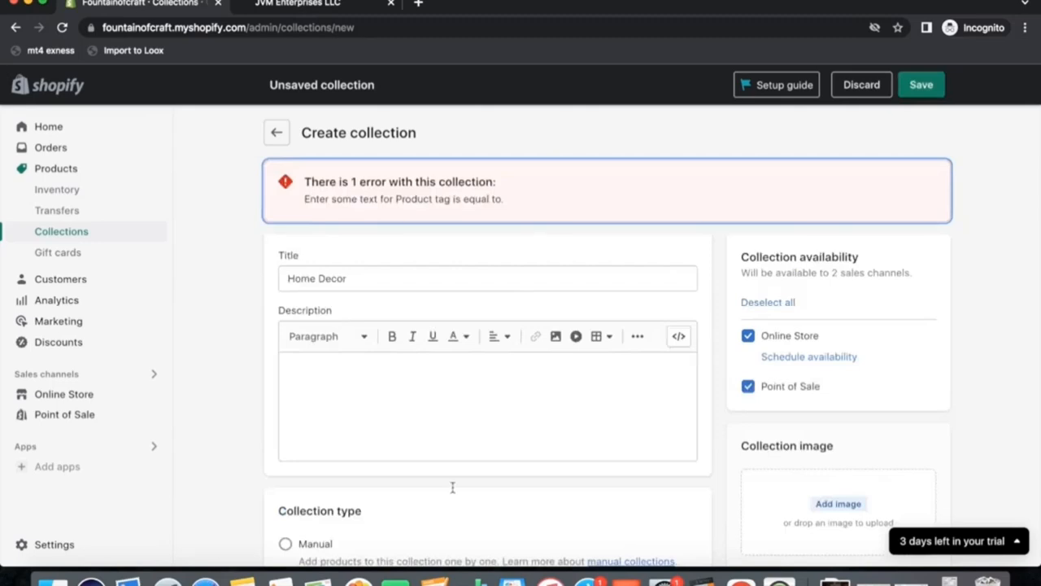
pyautogui.click(286, 544)
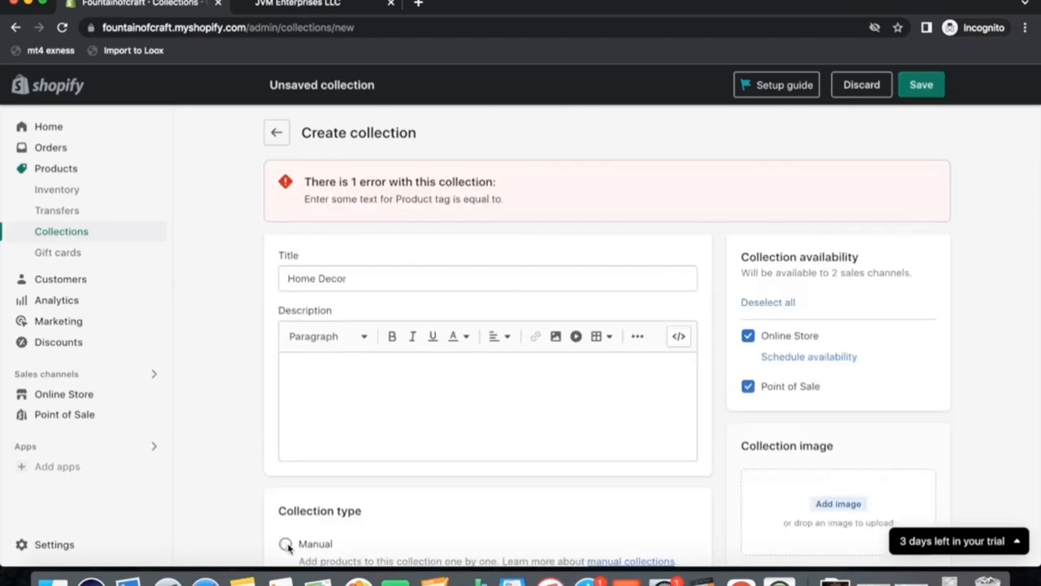
pyautogui.scroll(-3, 386, 484)
pyautogui.click(286, 409)
pyautogui.click(922, 85)
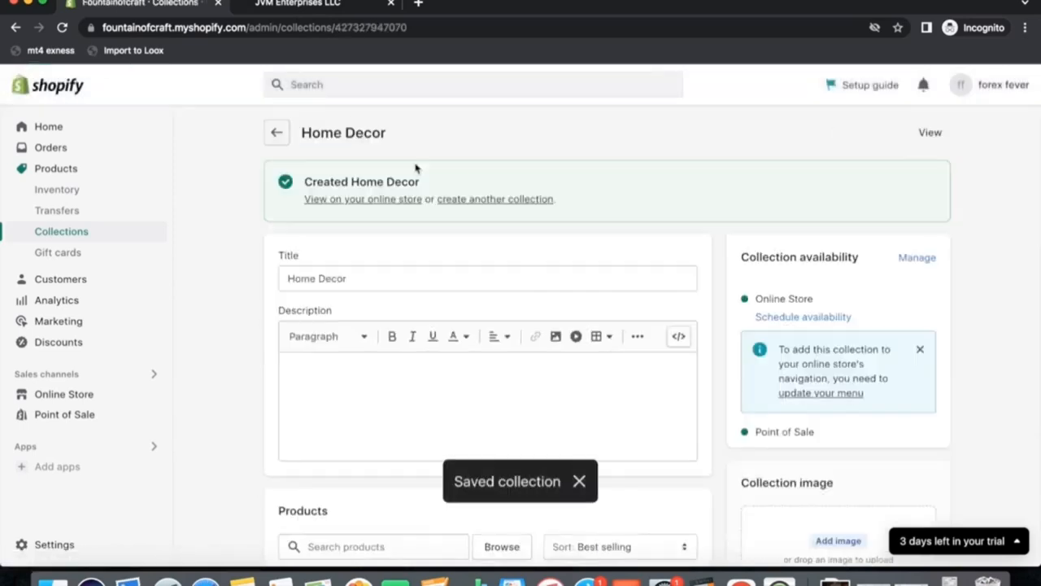
# Create a manual collection titled Pets Den and save it.
pyautogui.click(277, 133)
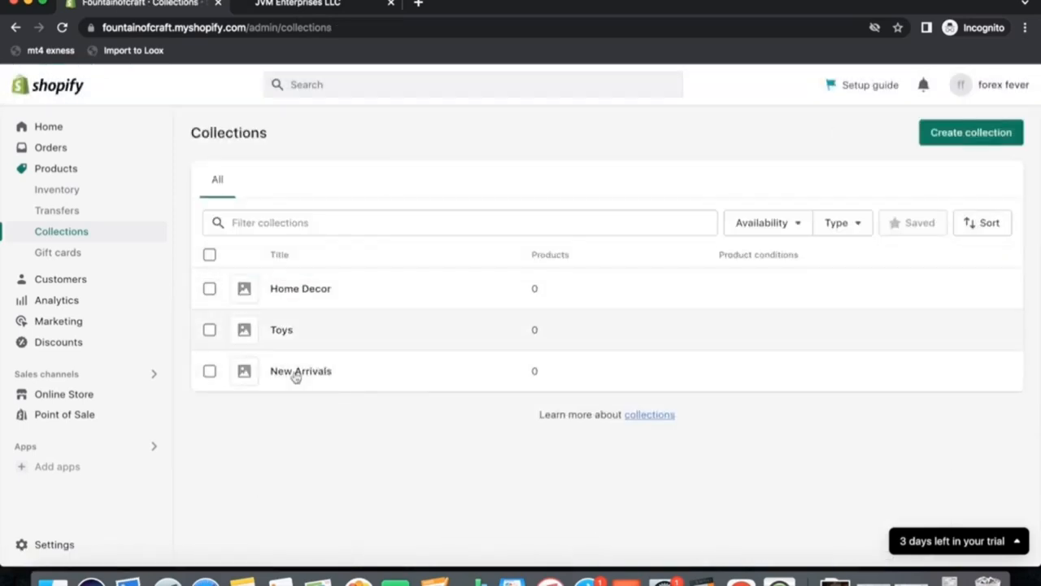
pyautogui.click(976, 140)
pyautogui.click(324, 202)
pyautogui.write('P')
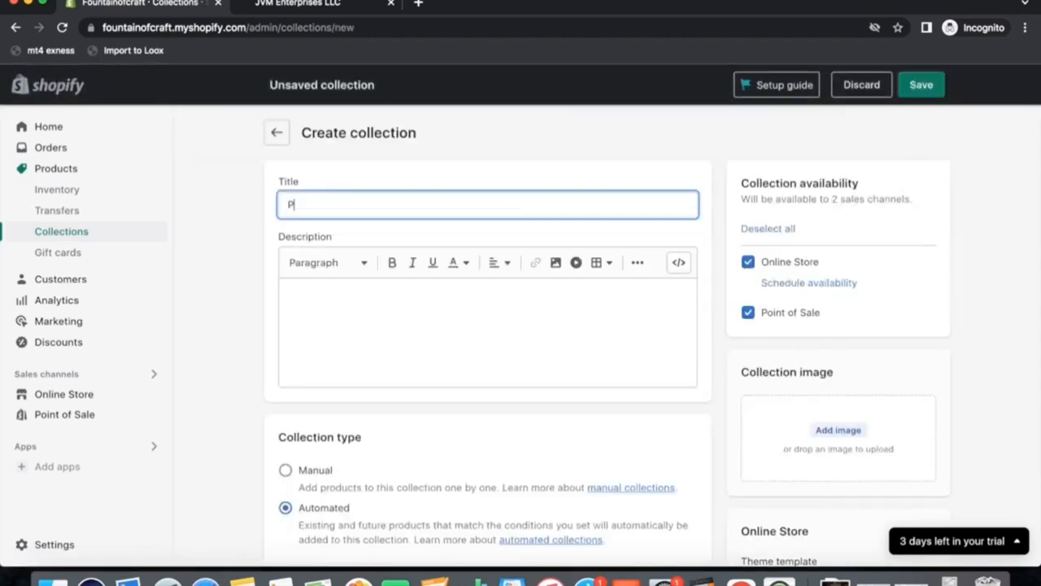
pyautogui.write('ets Den')
pyautogui.click(919, 83)
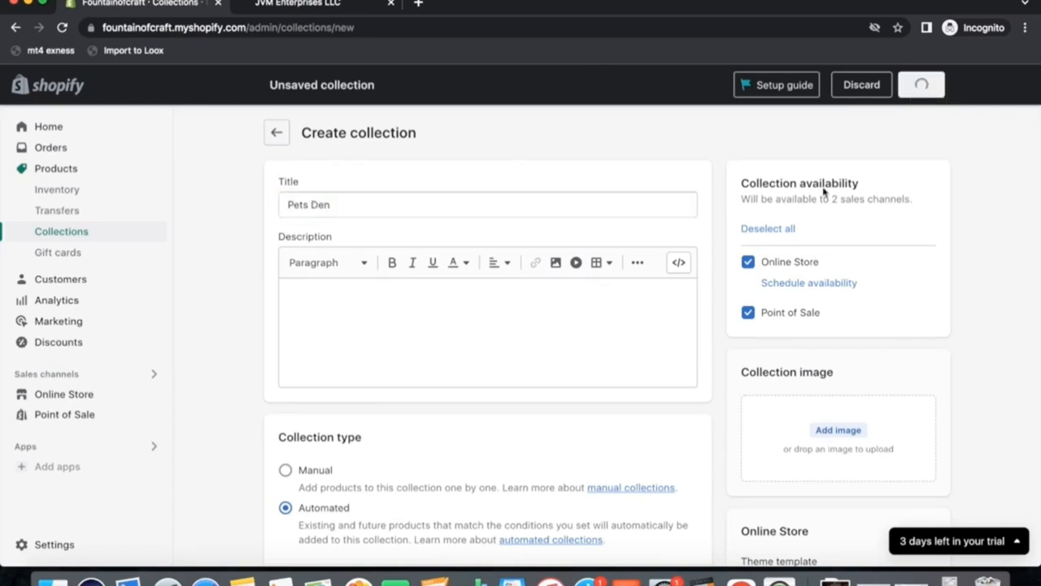
pyautogui.scroll(-3, 493, 418)
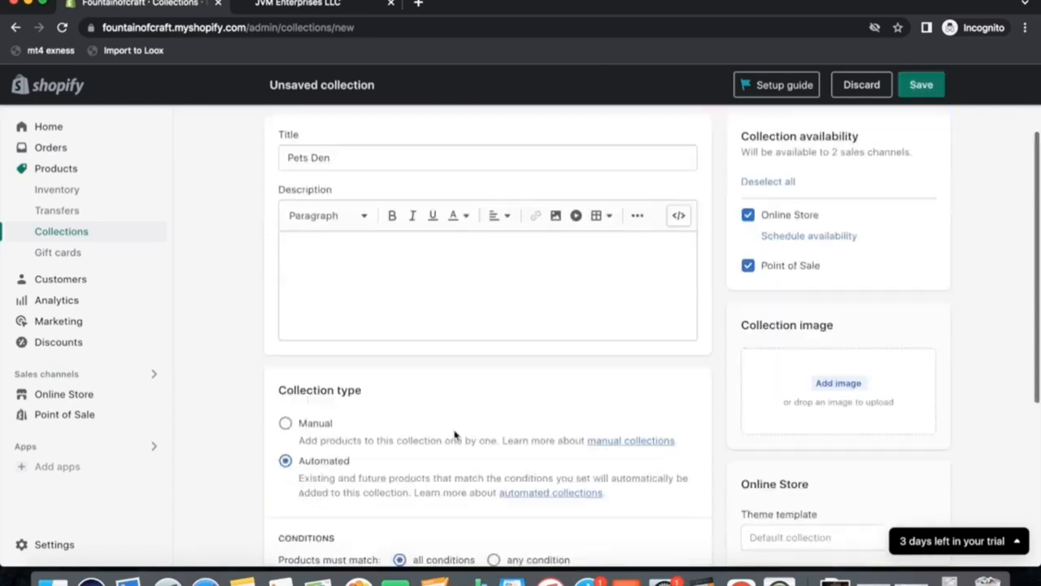
pyautogui.click(285, 423)
pyautogui.click(921, 84)
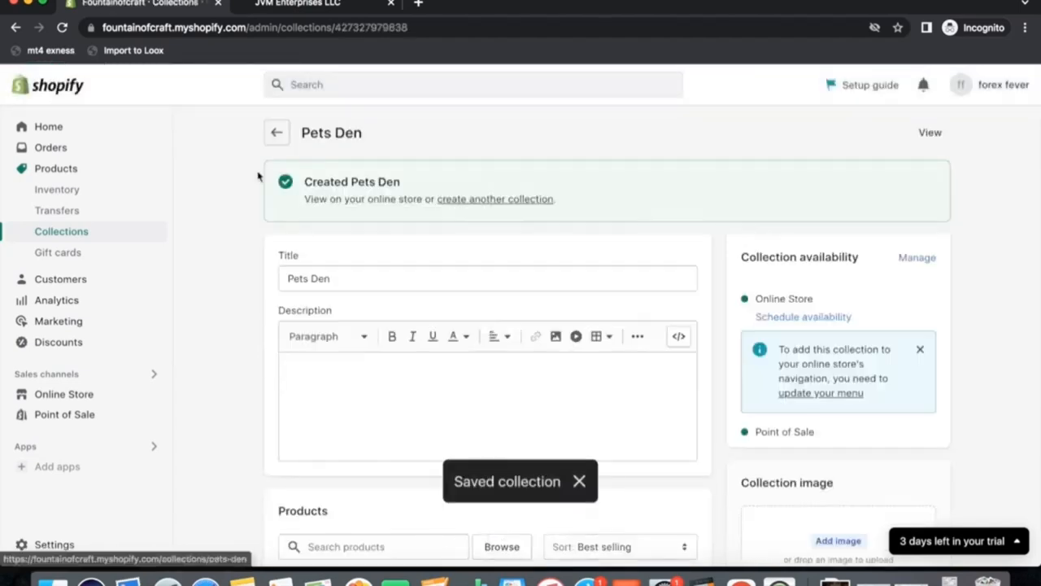
# Open the store's Main menu and add a menu item linking to the Home Decor collection.
pyautogui.click(280, 137)
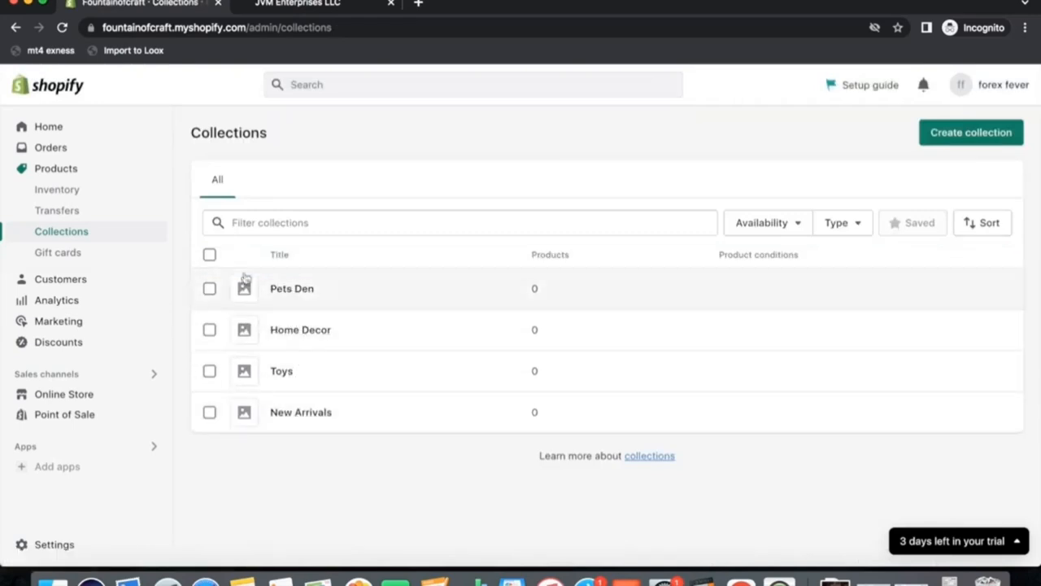
pyautogui.click(57, 395)
pyautogui.click(66, 389)
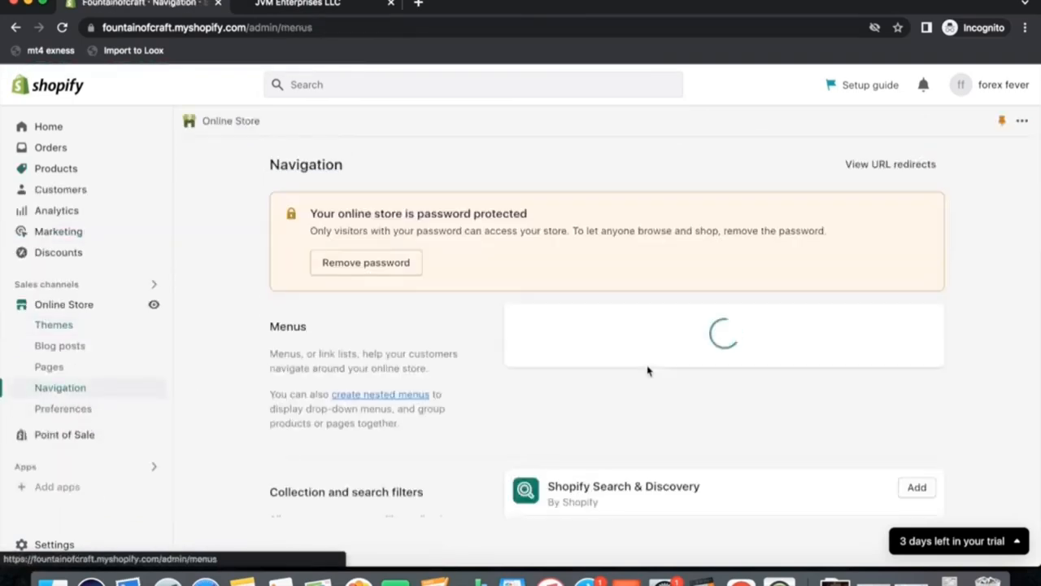
pyautogui.click(565, 425)
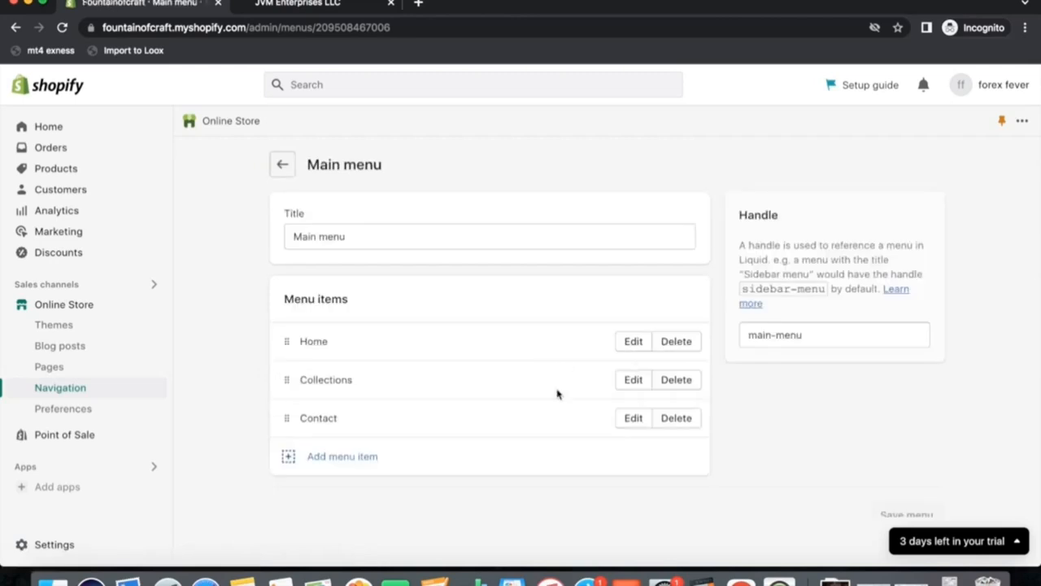
pyautogui.click(319, 464)
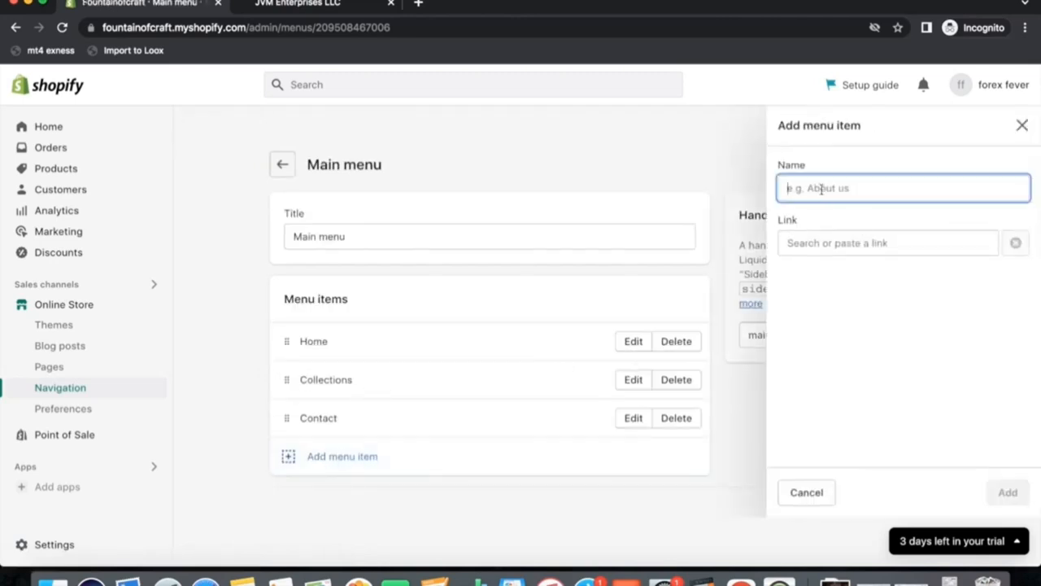
pyautogui.click(810, 241)
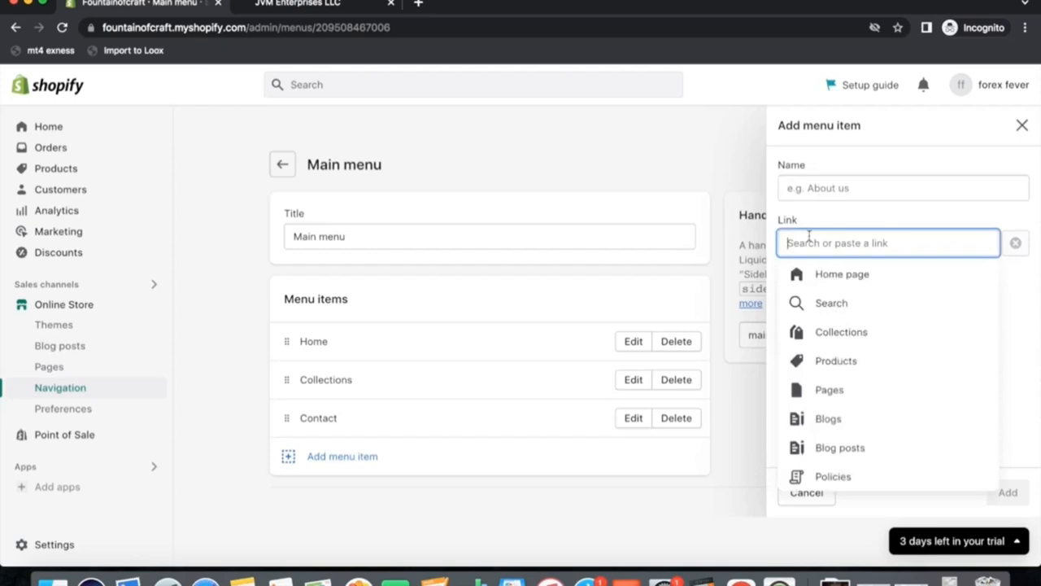
pyautogui.click(838, 333)
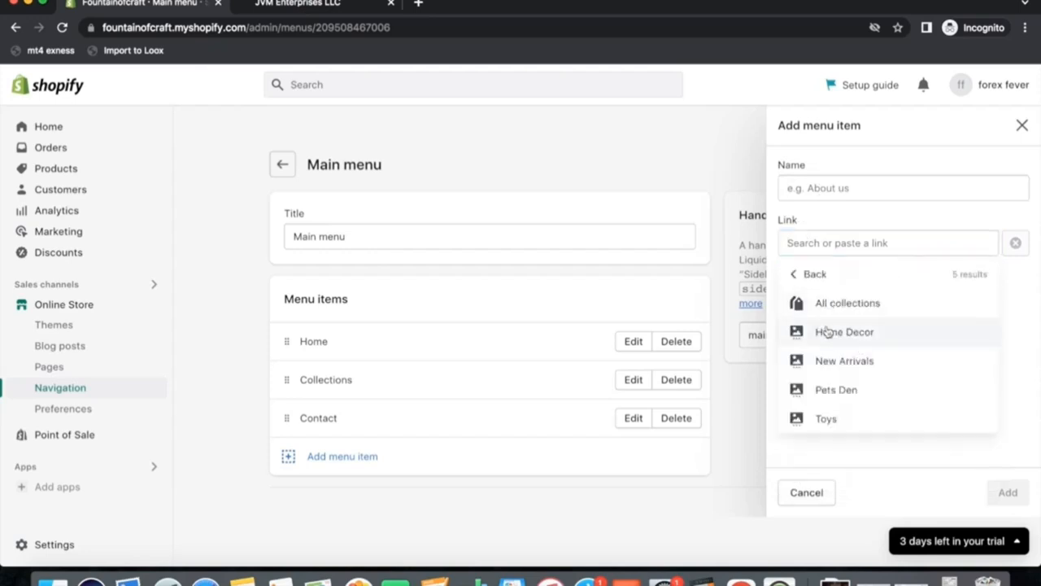
pyautogui.click(828, 337)
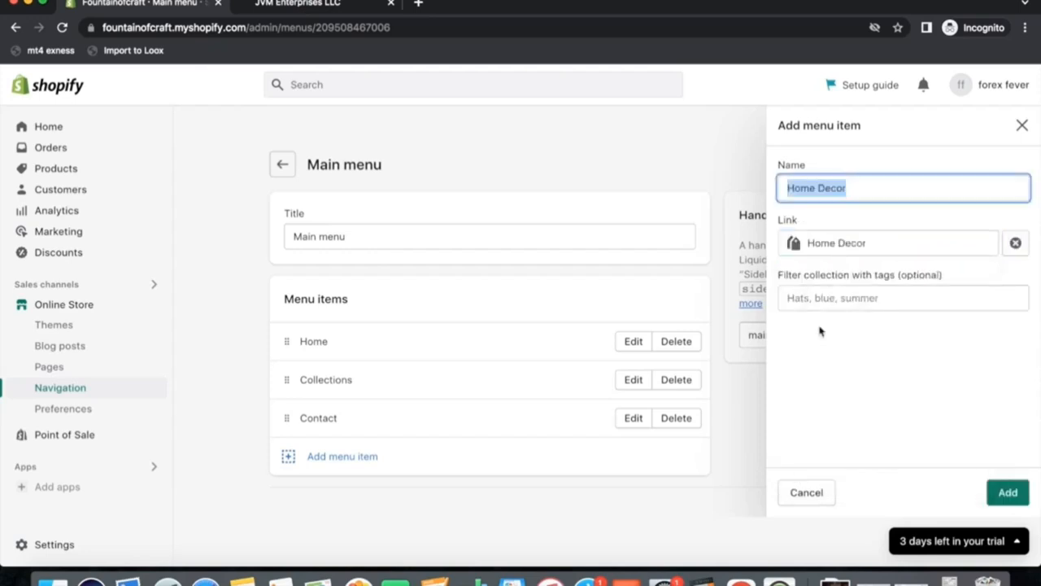
pyautogui.click(1008, 492)
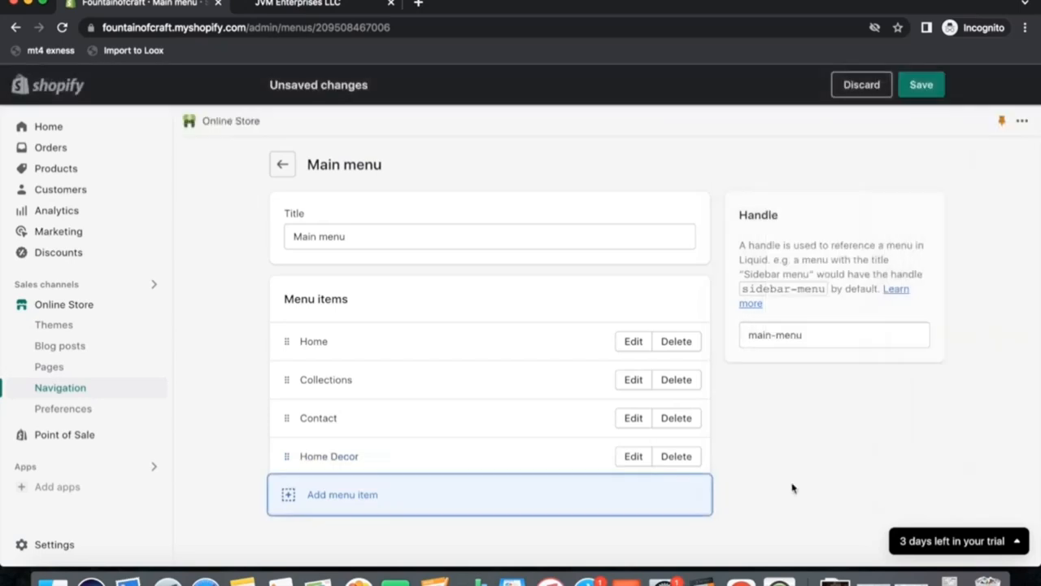
# Nest the Home Decor menu item under Collections.
pyautogui.scroll(-2, 534, 490)
pyautogui.moveTo(289, 392); pyautogui.dragTo(304, 367)
pyautogui.scroll(-2, 392, 424)
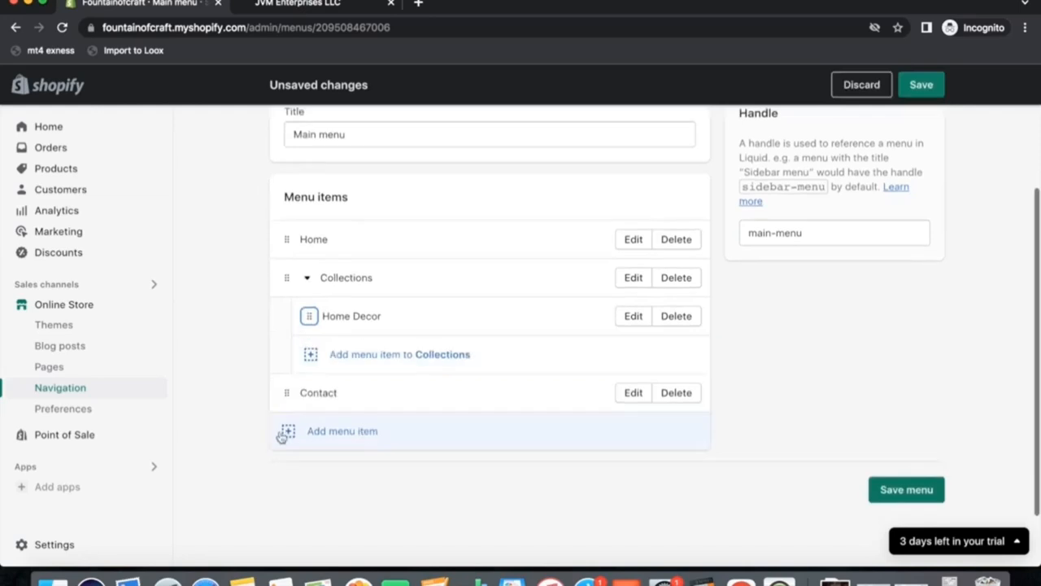
# Add a menu item linking to the New Arrivals collection and nest it under Collections.
pyautogui.click(286, 431)
pyautogui.click(823, 243)
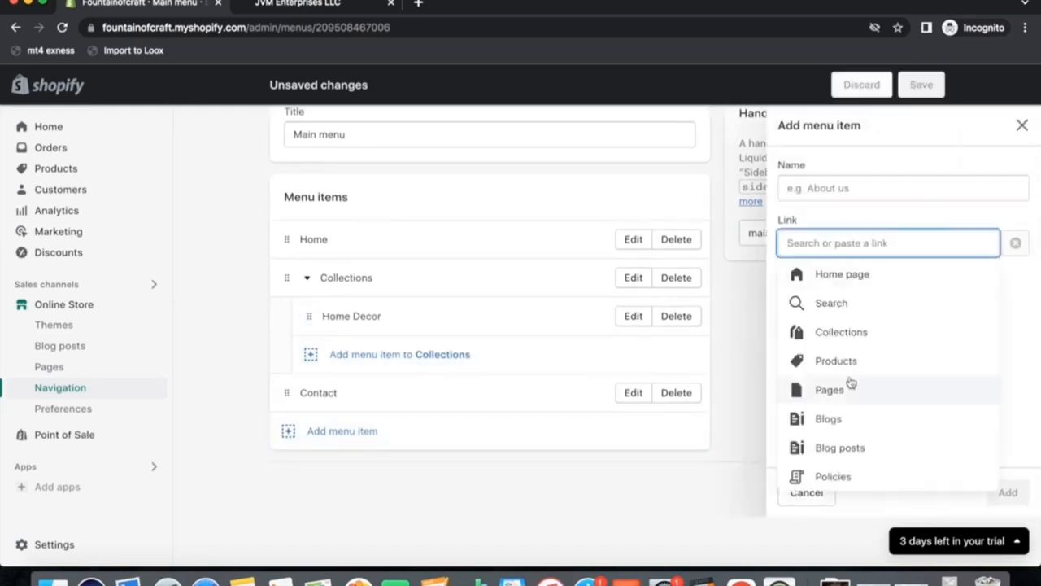
pyautogui.click(835, 345)
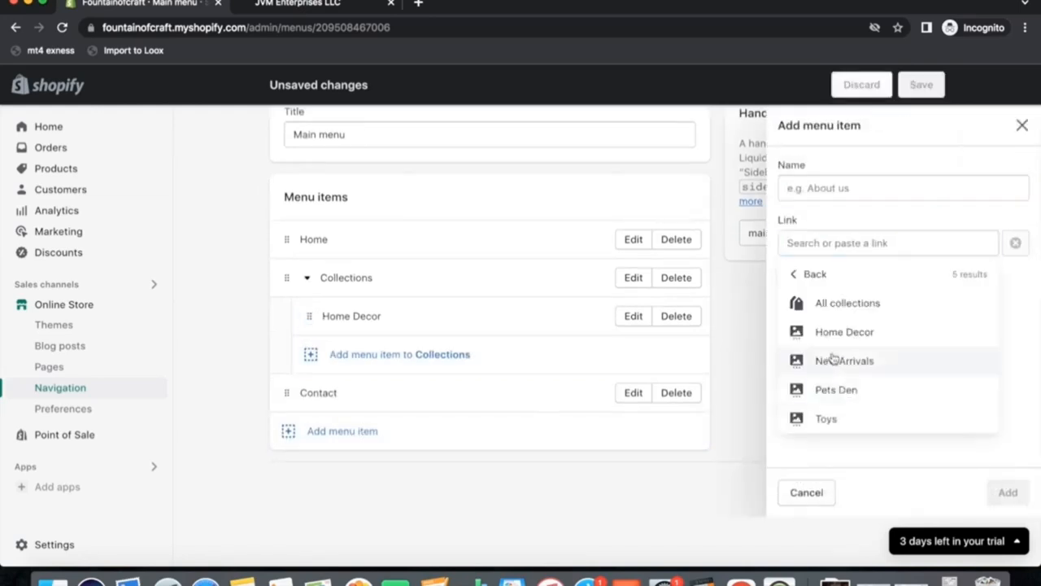
pyautogui.click(825, 360)
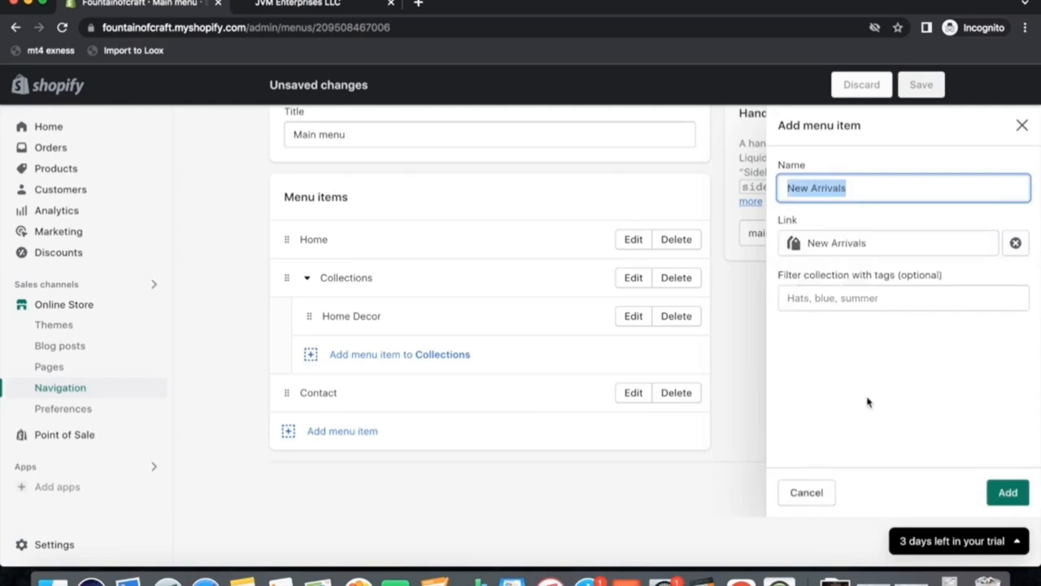
pyautogui.click(1006, 492)
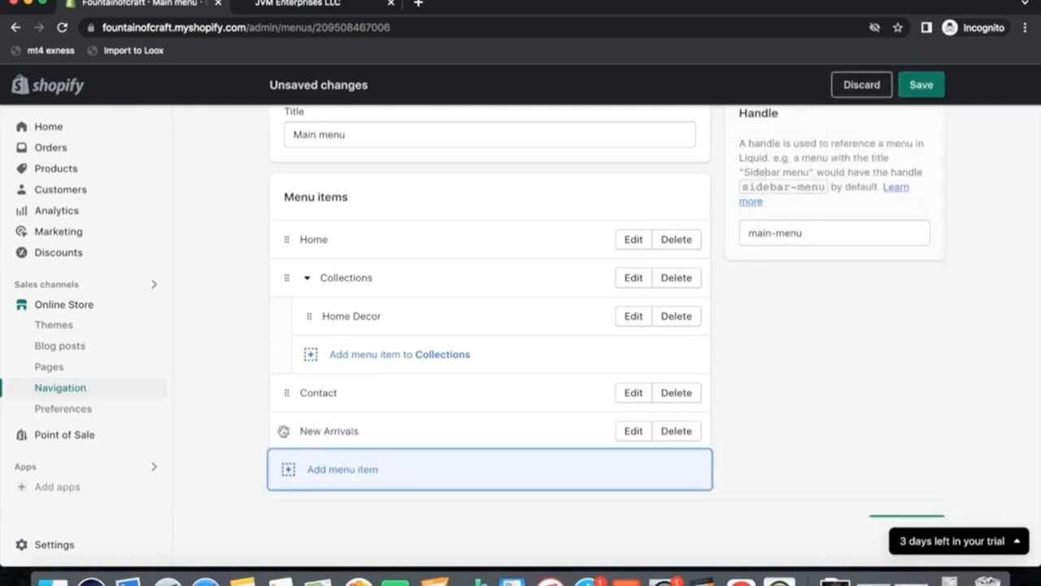
pyautogui.moveTo(283, 431); pyautogui.dragTo(281, 381)
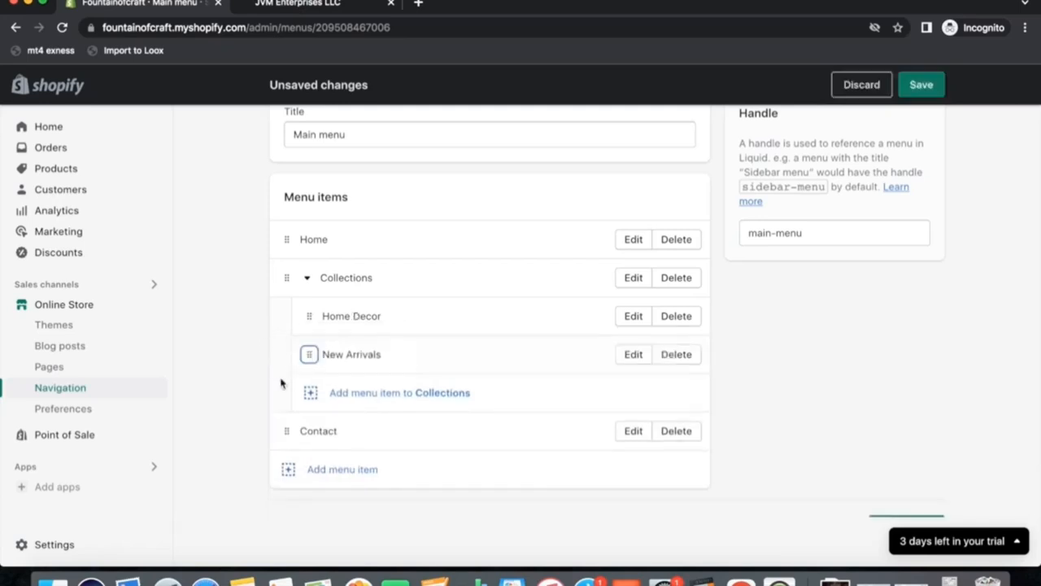
# Add a menu item linking to the Pets Den collection and nest it under Collections.
pyautogui.click(290, 471)
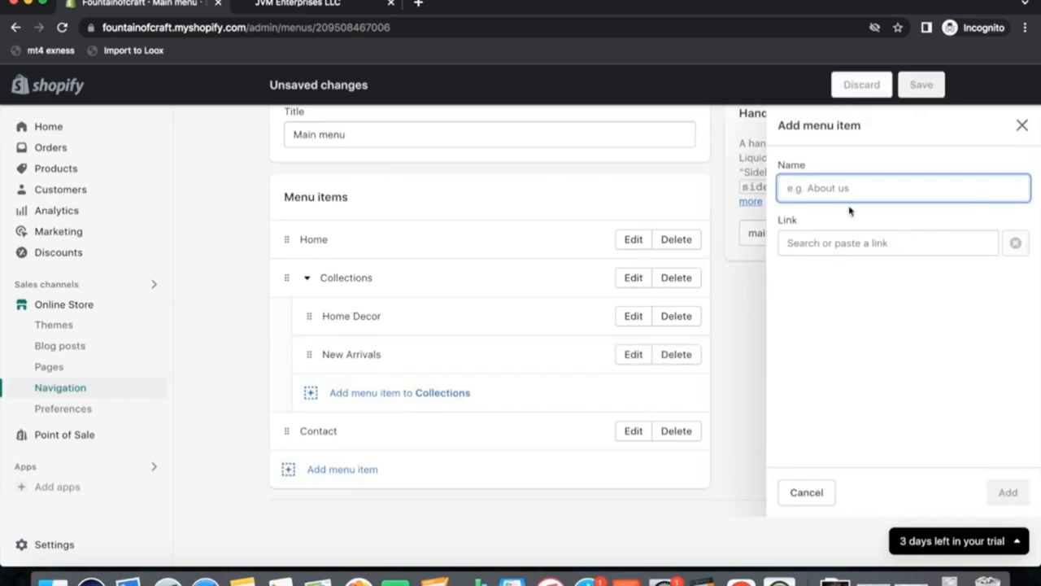
pyautogui.click(805, 243)
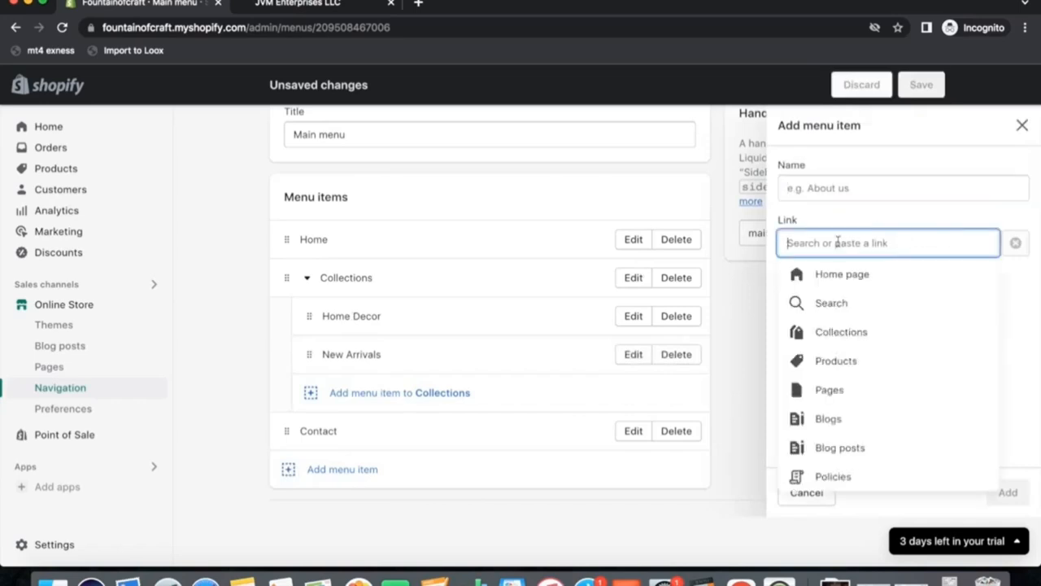
pyautogui.click(838, 332)
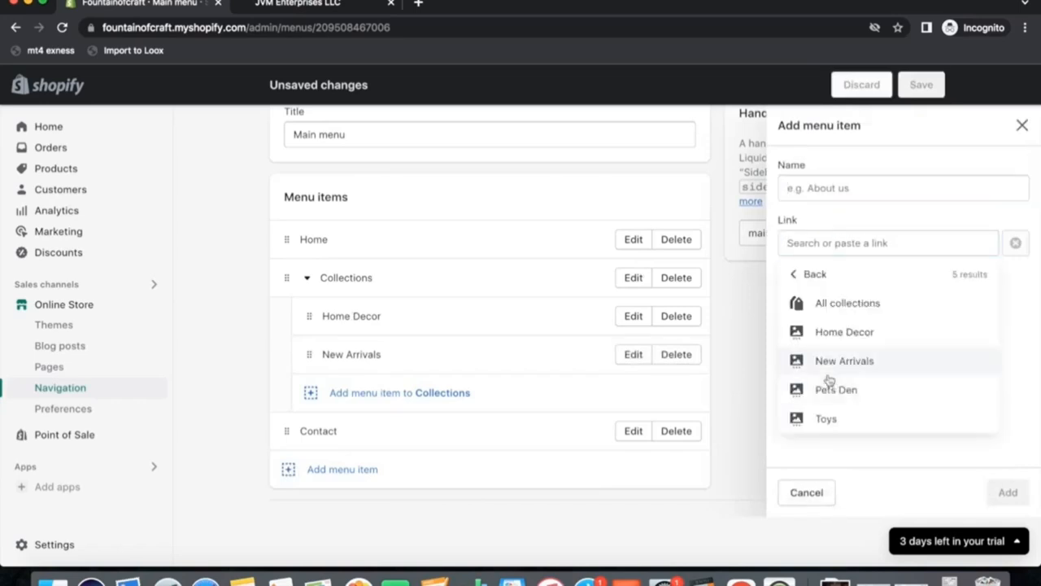
pyautogui.click(827, 391)
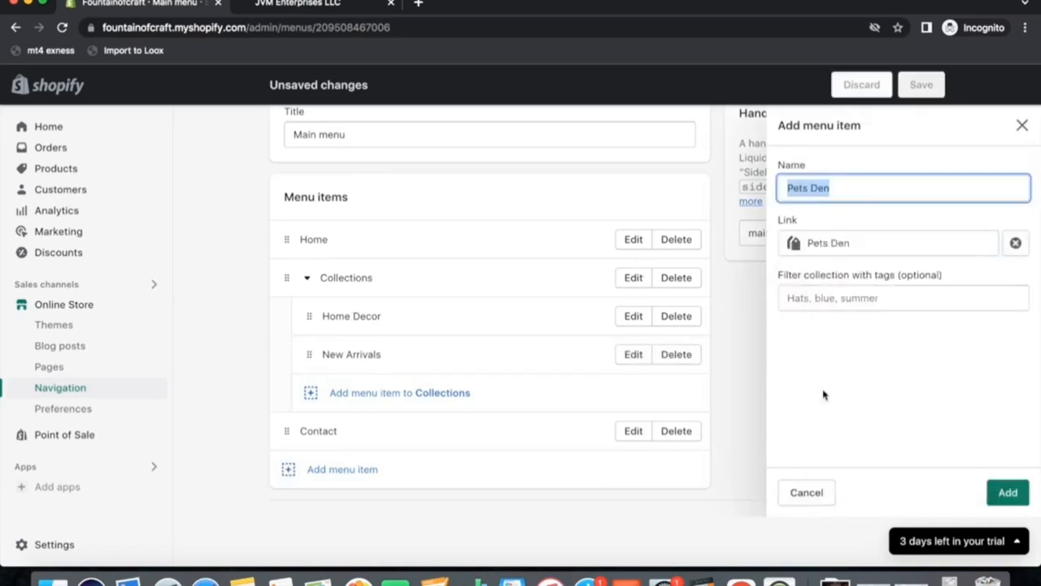
pyautogui.click(1006, 492)
pyautogui.moveTo(285, 466); pyautogui.dragTo(305, 393)
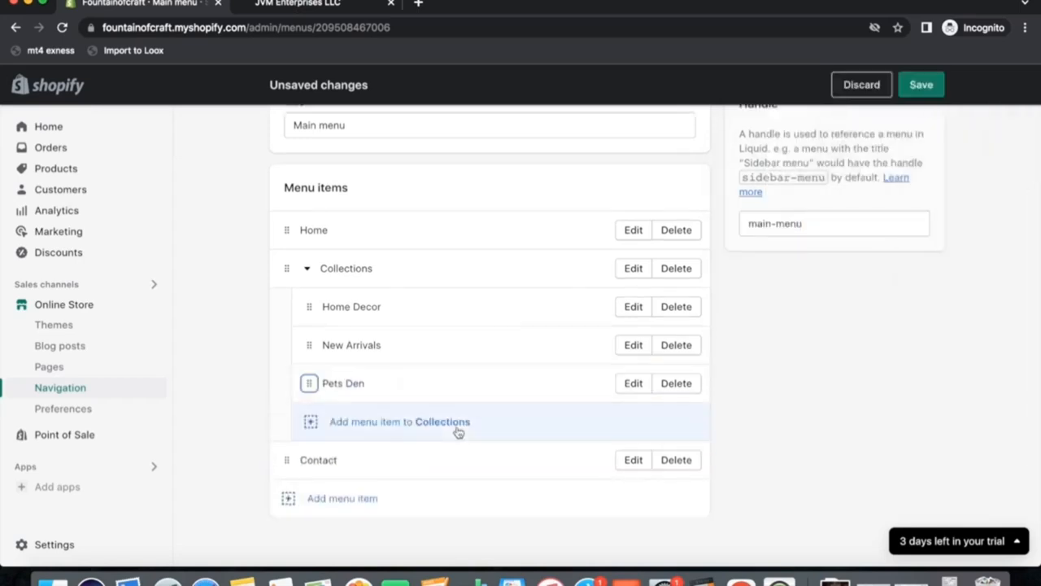
# Add a menu item linking to the Toys collection, nest it under Collections, and save the menu.
pyautogui.click(288, 501)
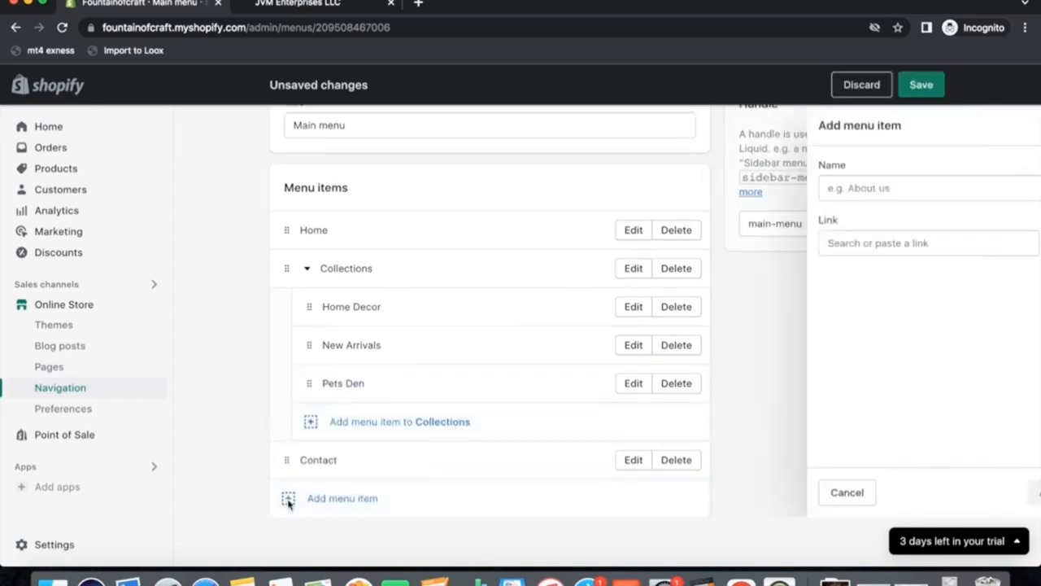
pyautogui.click(821, 243)
pyautogui.click(828, 348)
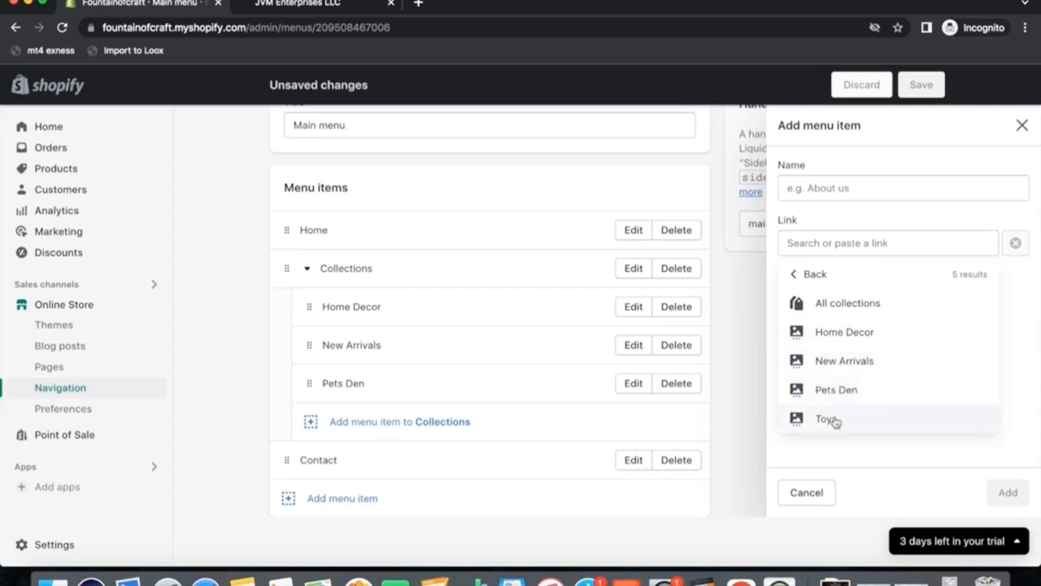
pyautogui.click(827, 418)
pyautogui.click(1007, 492)
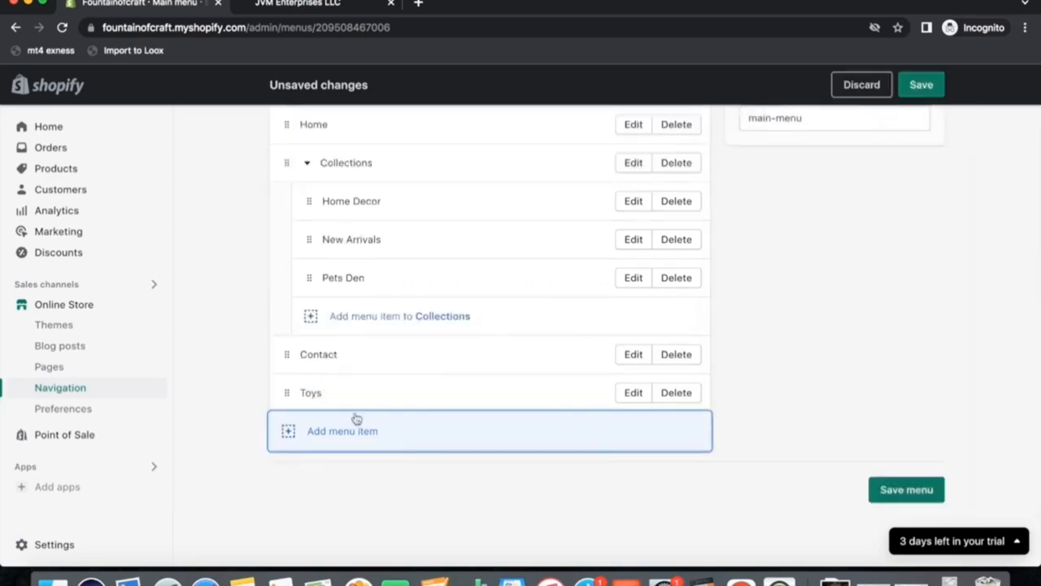
pyautogui.moveTo(286, 429); pyautogui.dragTo(295, 366)
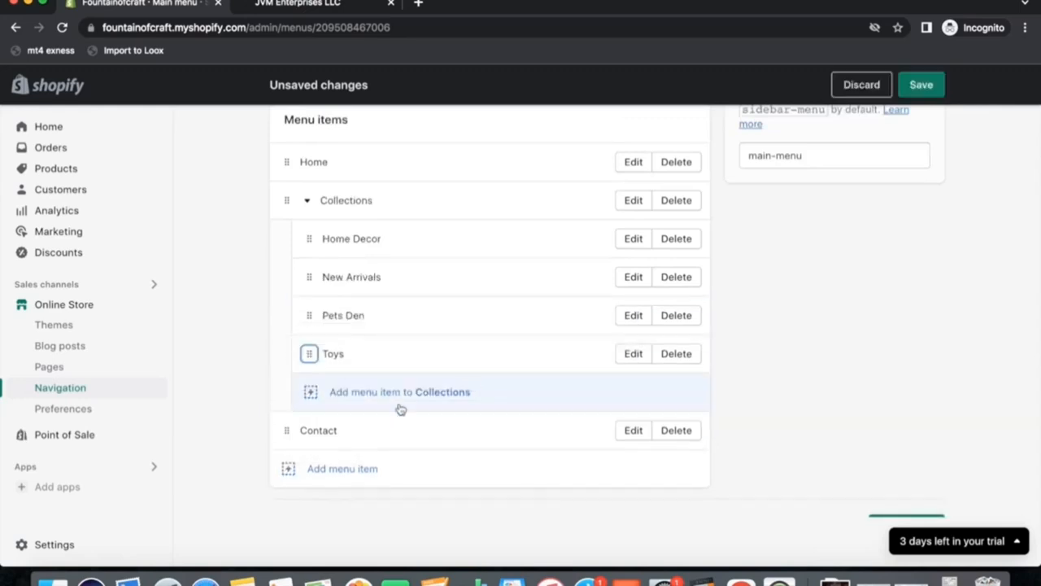
pyautogui.click(921, 85)
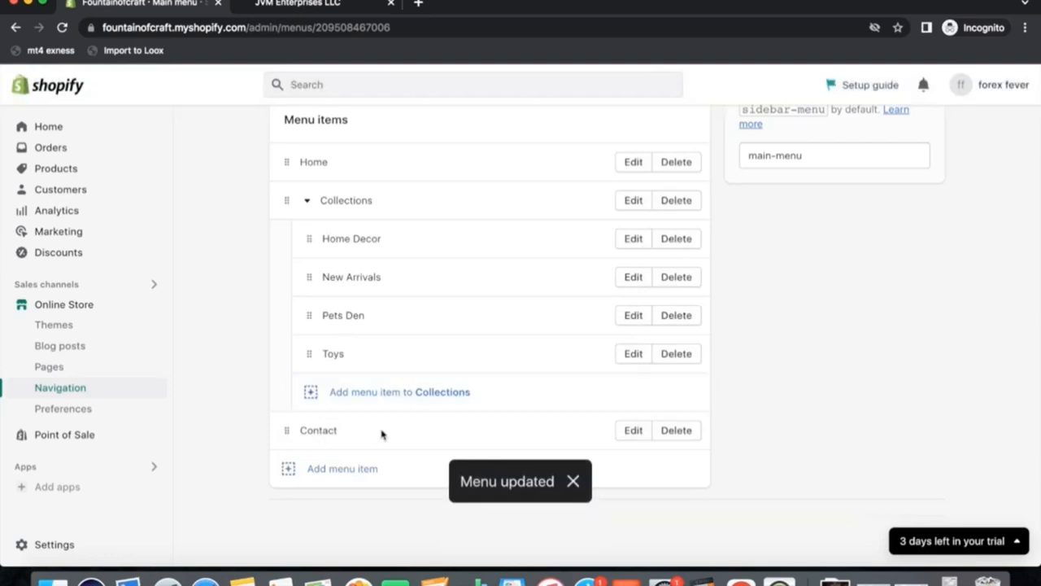
# Open the store's Policies settings and look through the empty policy sections.
pyautogui.scroll(5, 476, 352)
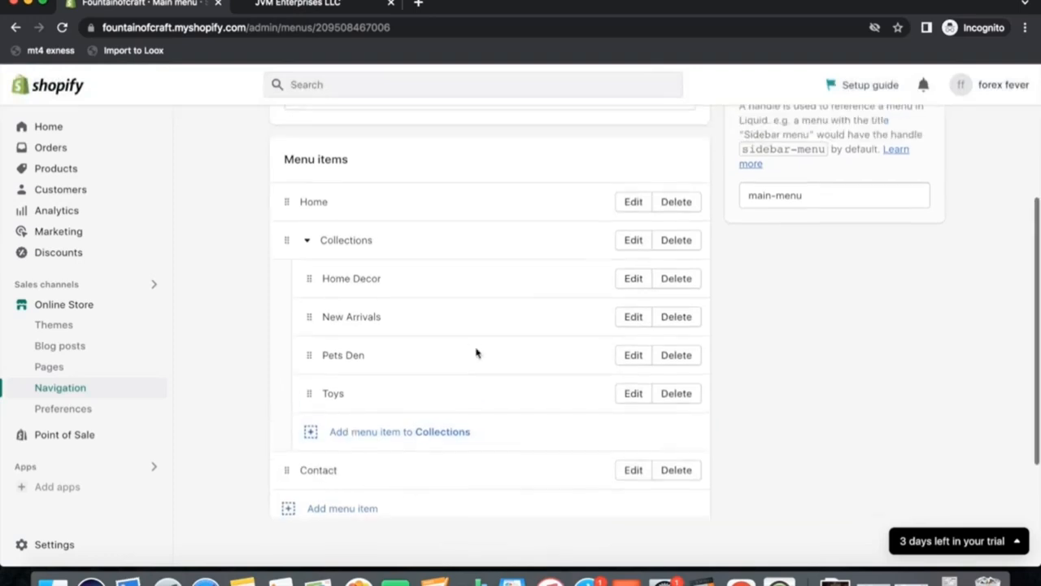
pyautogui.click(39, 545)
pyautogui.scroll(-10, 263, 371)
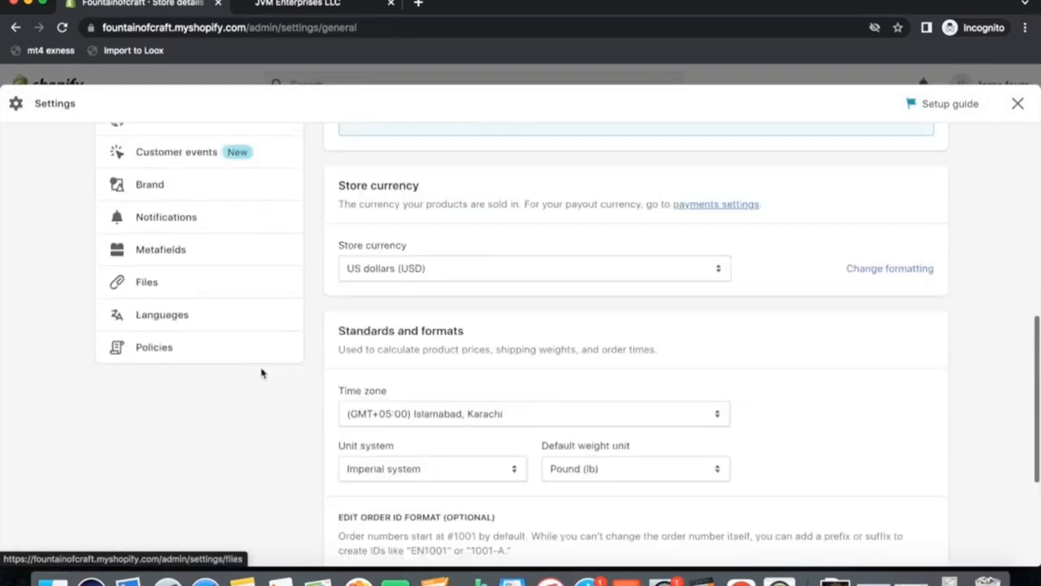
pyautogui.click(174, 282)
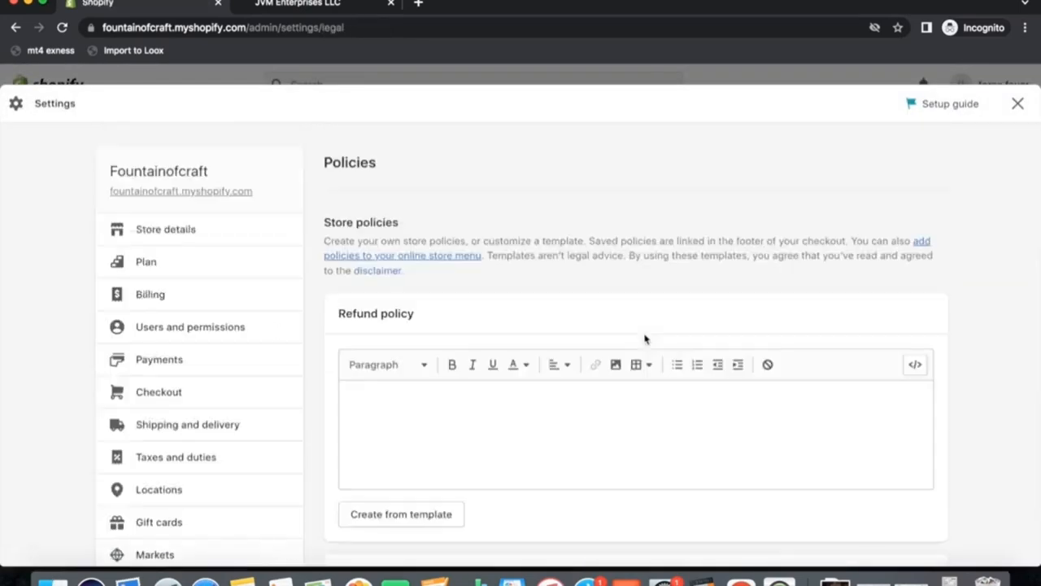
pyautogui.click(402, 410)
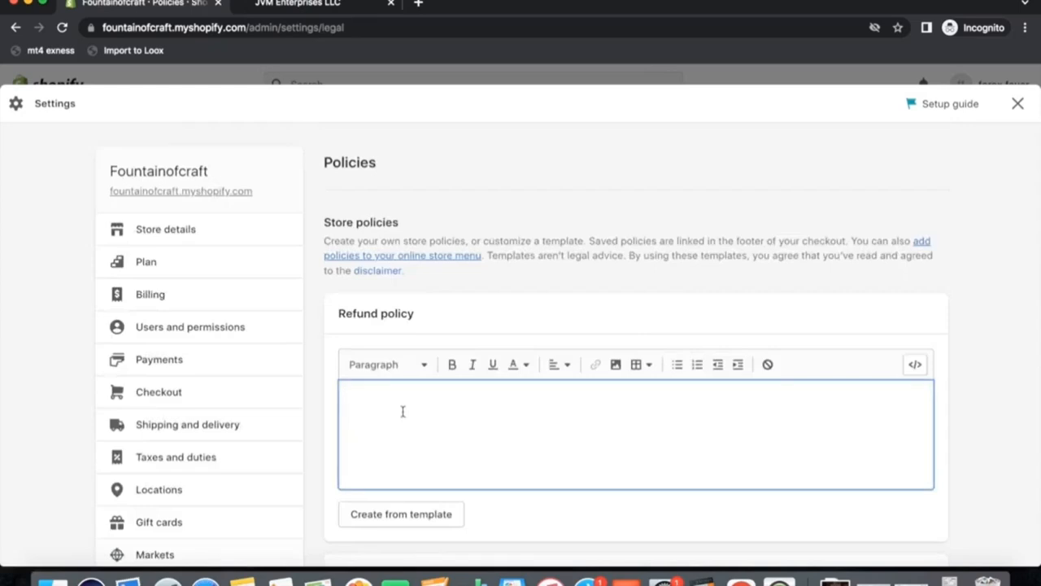
pyautogui.scroll(-5, 524, 451)
pyautogui.scroll(-3, 523, 454)
pyautogui.scroll(-7, 488, 390)
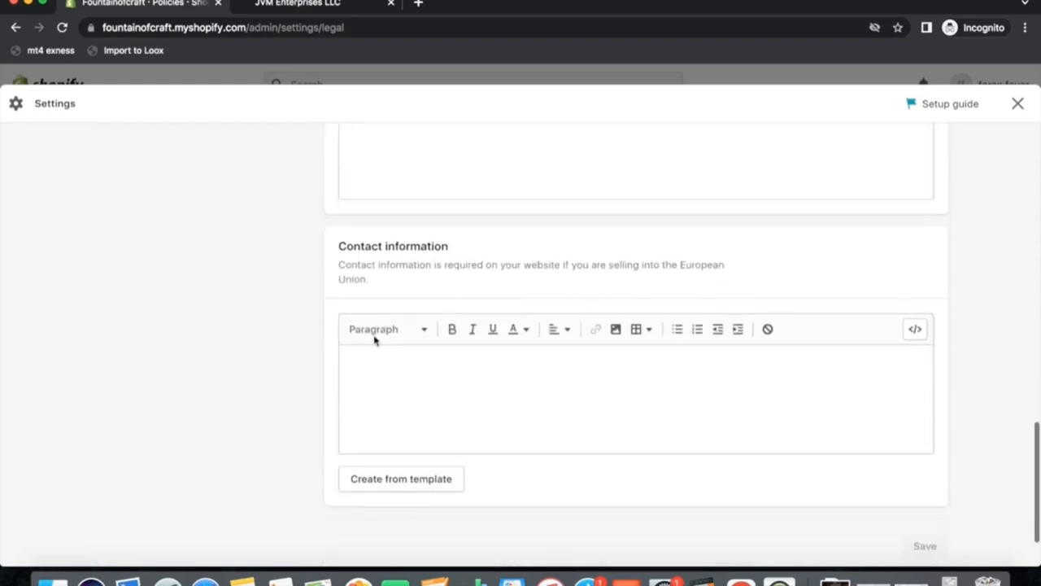
pyautogui.scroll(15, 516, 383)
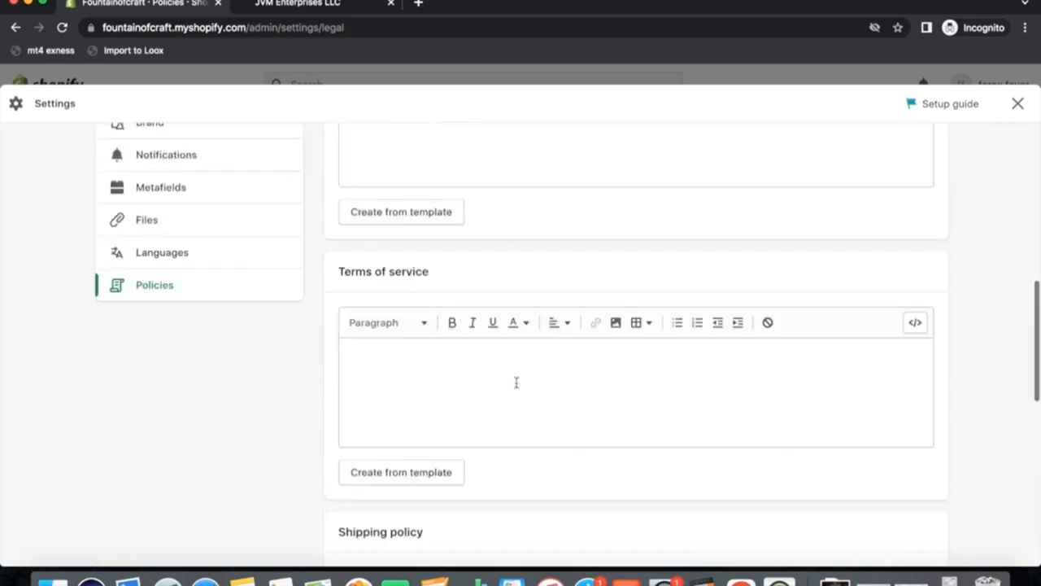
pyautogui.scroll(1, 524, 387)
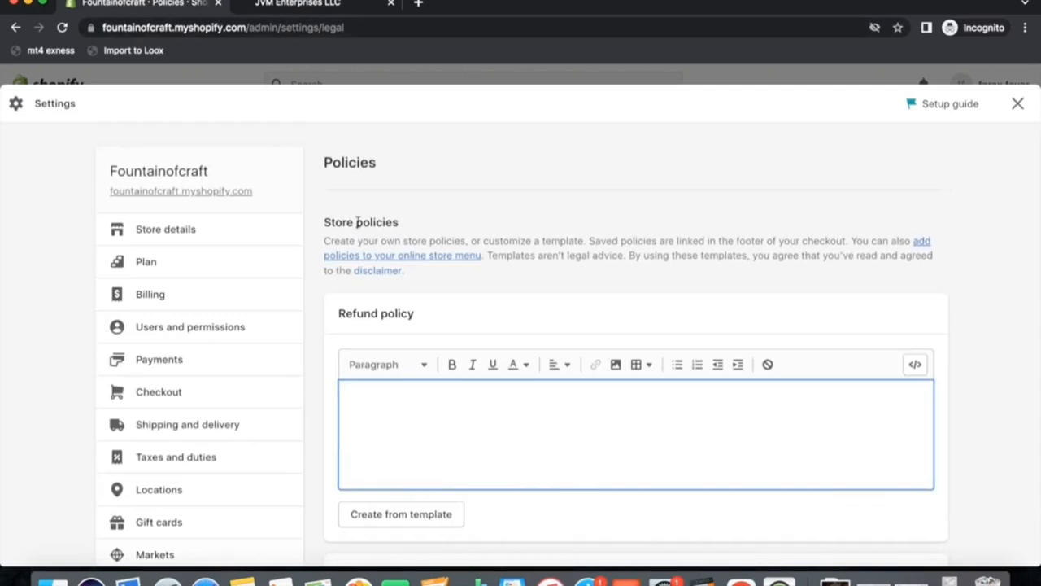
# Open the reference store's Privacy Policy page in the other tab and copy its full text.
pyautogui.click(297, 4)
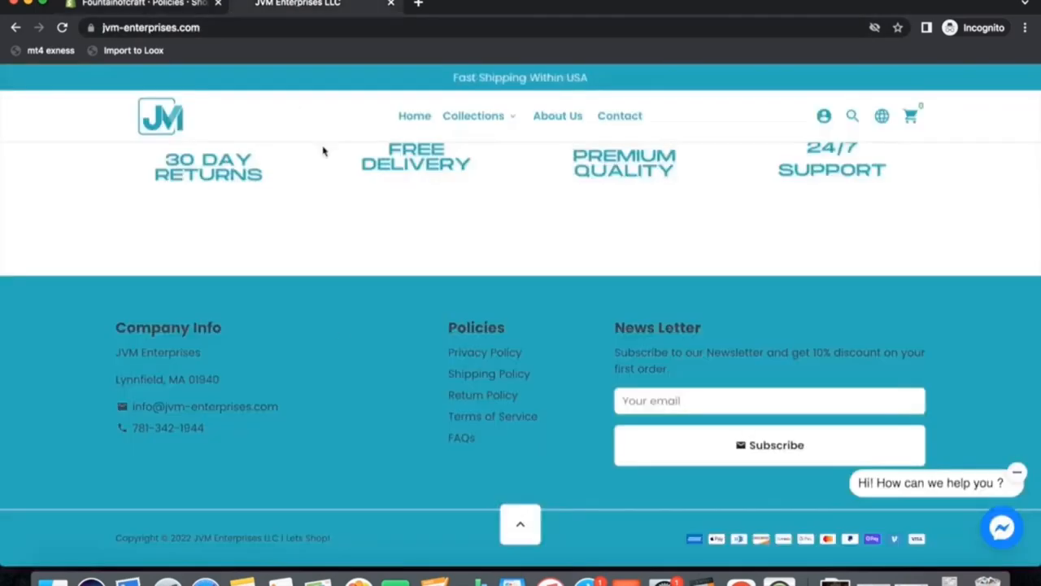
pyautogui.click(468, 355)
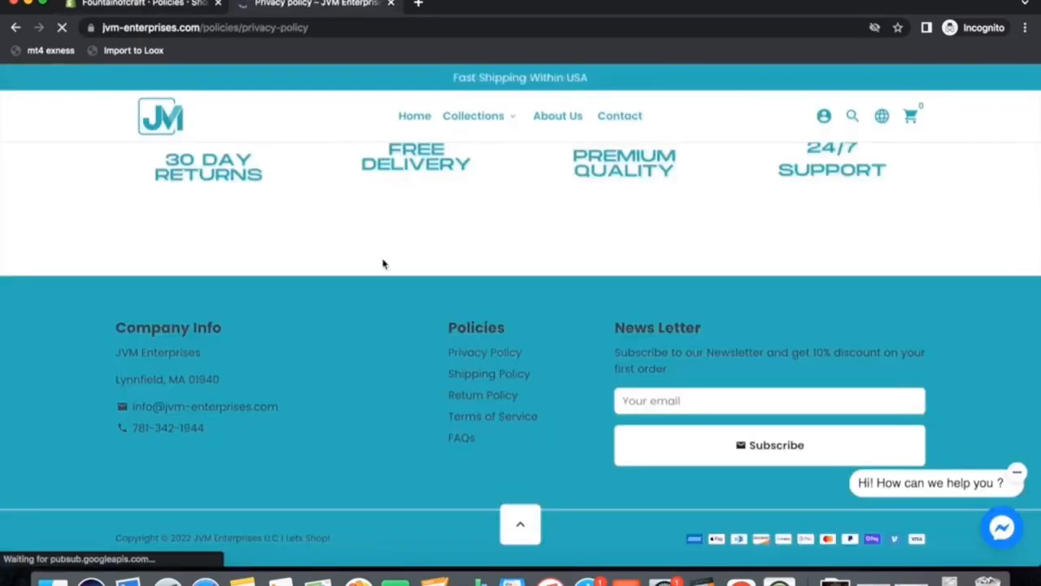
pyautogui.scroll(-10, 420, 310)
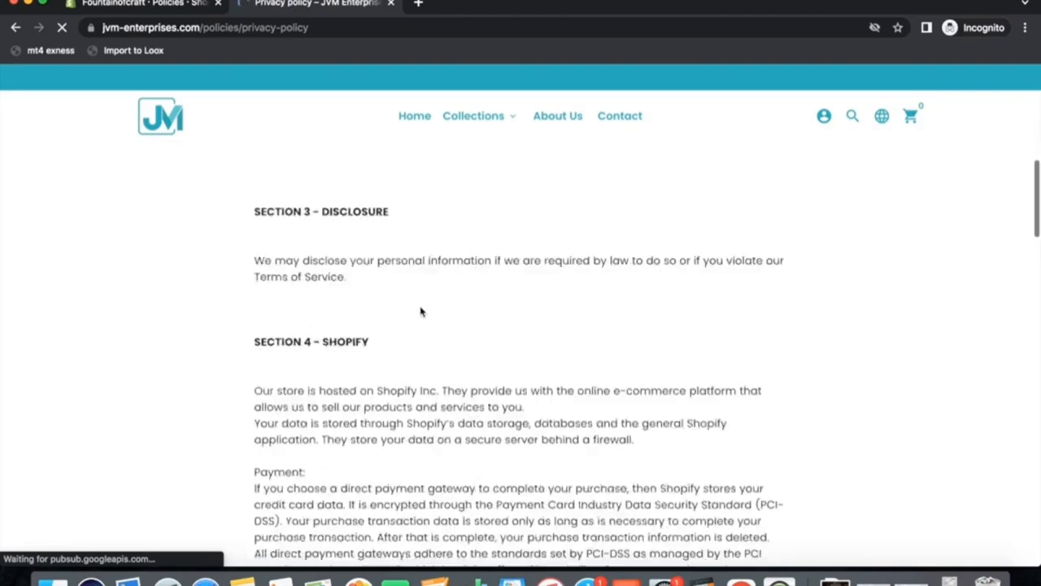
pyautogui.scroll(-10, 421, 310)
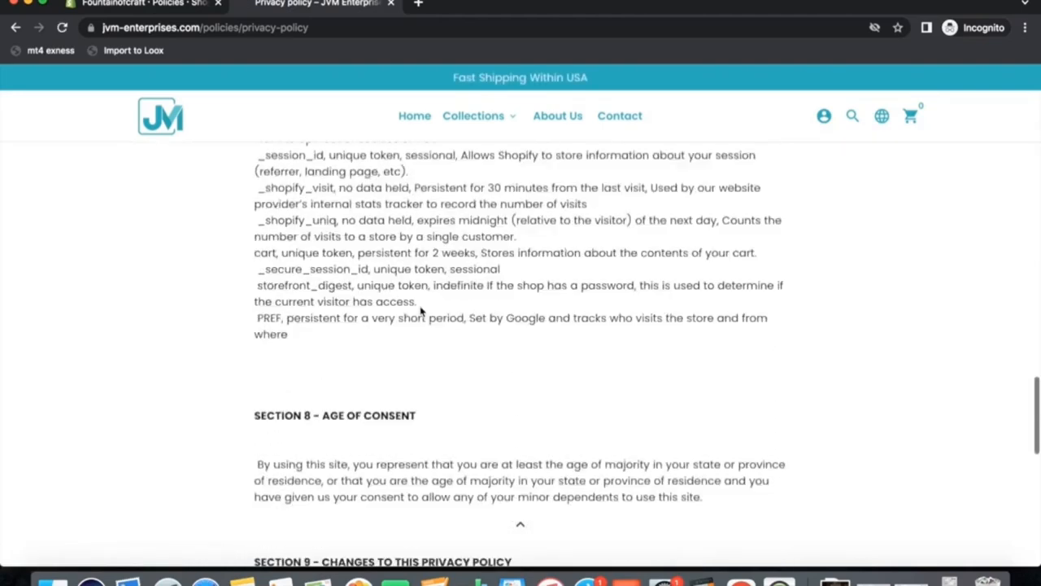
pyautogui.scroll(-5, 421, 310)
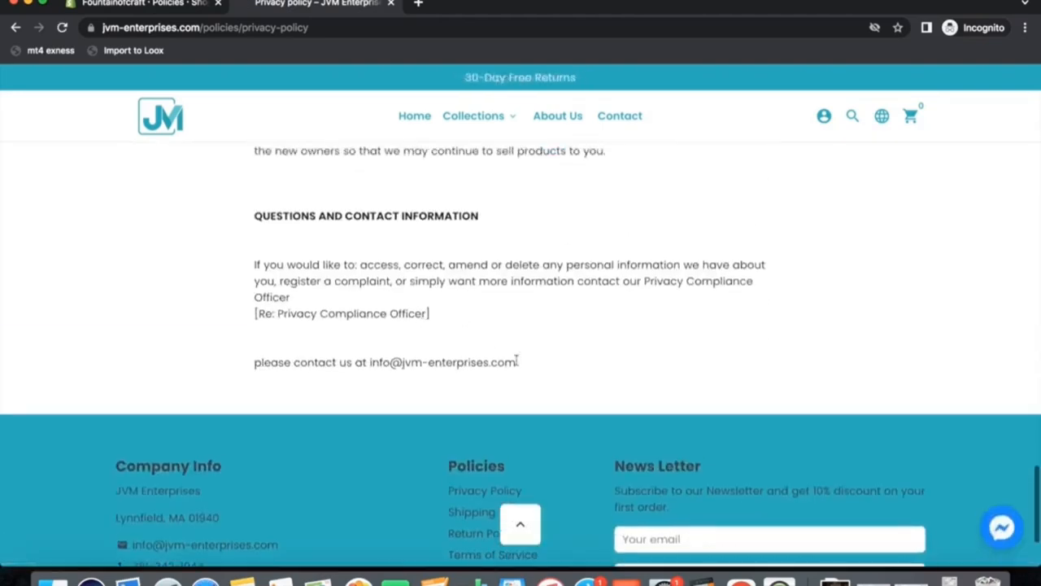
pyautogui.moveTo(515, 364); pyautogui.dragTo(199, 265)
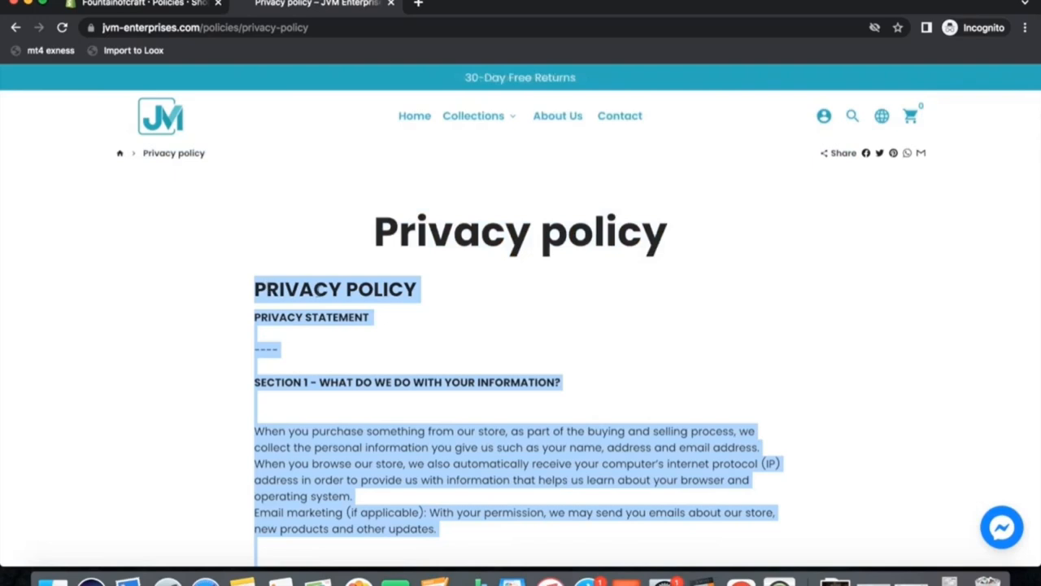
# Paste the copied text into the Privacy policy field.
pyautogui.click(138, 4)
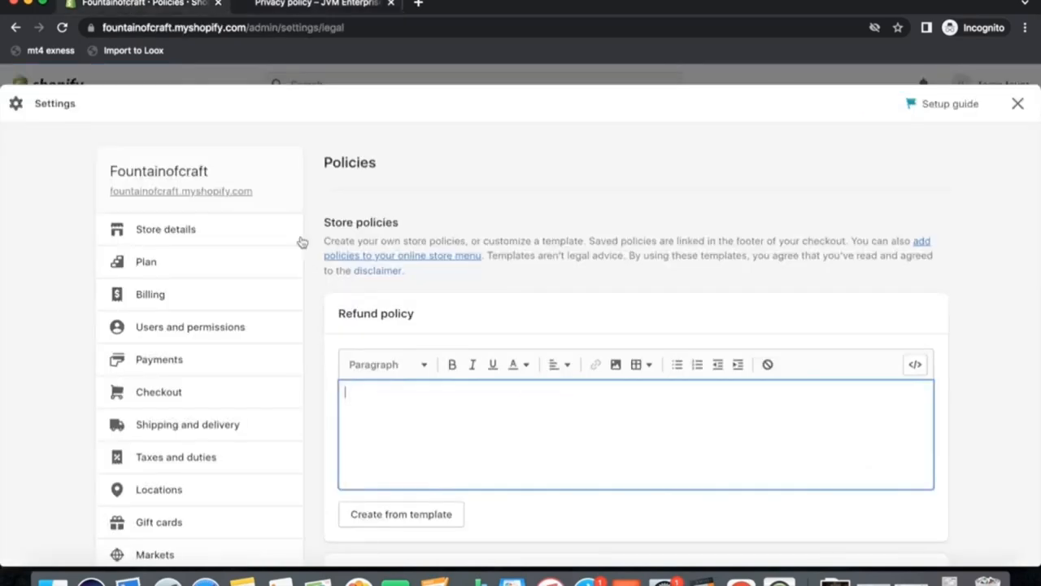
pyautogui.scroll(-5, 400, 413)
pyautogui.click(400, 453)
pyautogui.press('super+v')
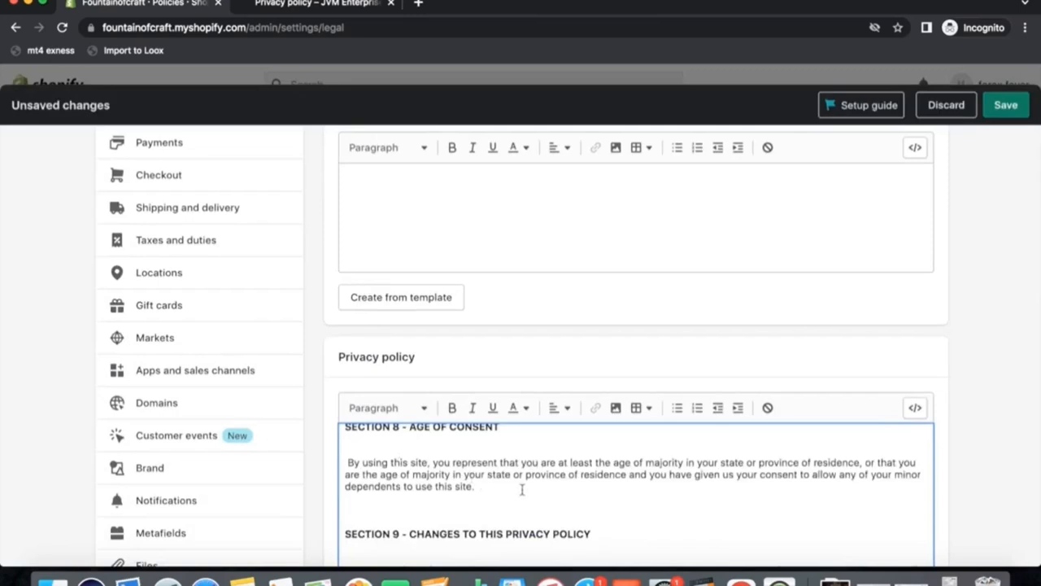
# Open the reference store's Shipping Policy page and copy its full text including the heading.
pyautogui.scroll(2, 522, 490)
pyautogui.click(314, 5)
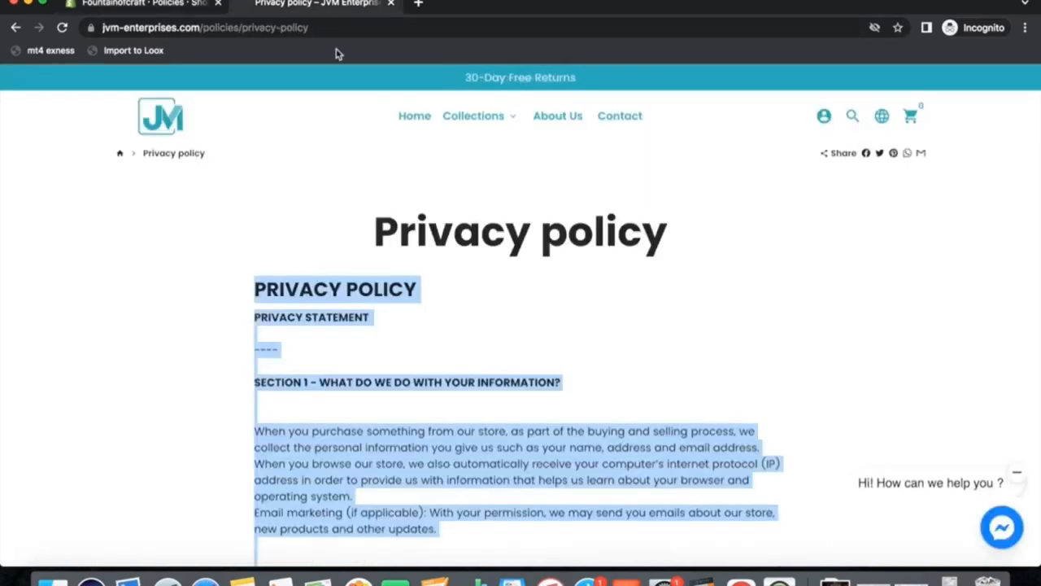
pyautogui.scroll(-20, 309, 194)
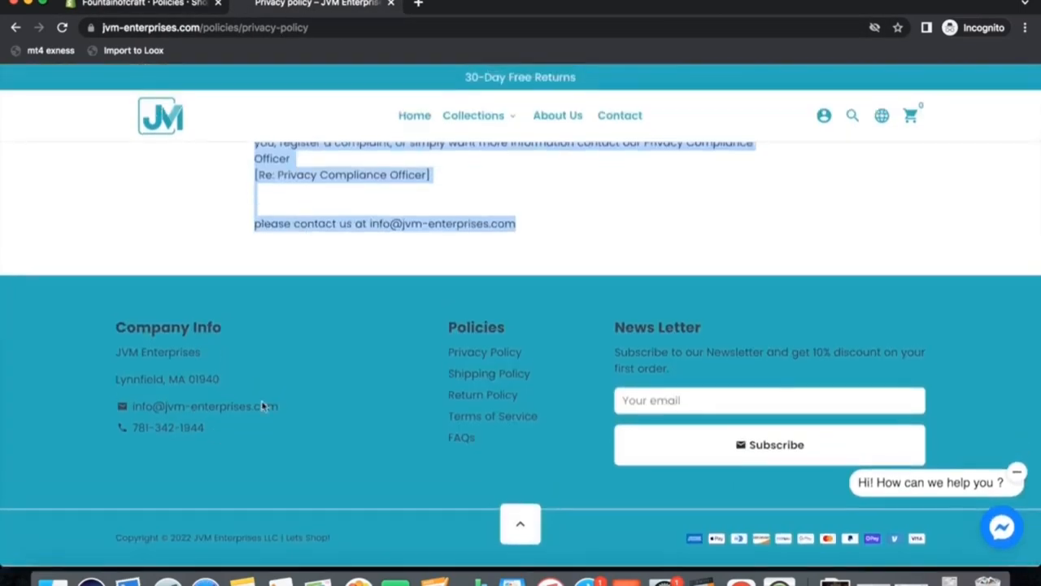
pyautogui.click(488, 375)
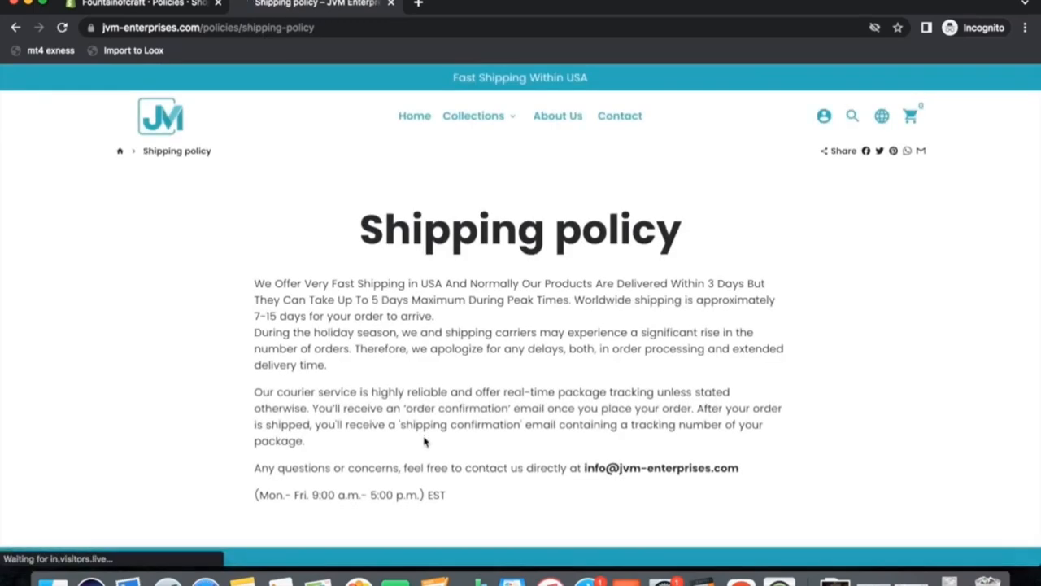
pyautogui.scroll(-5, 426, 441)
pyautogui.scroll(2, 461, 367)
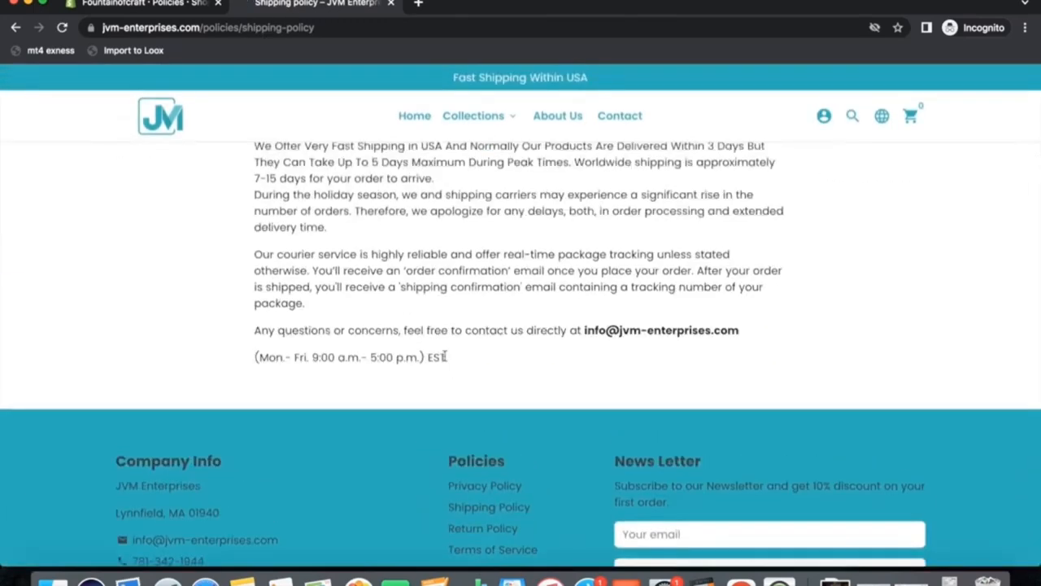
pyautogui.moveTo(446, 356); pyautogui.dragTo(236, 93)
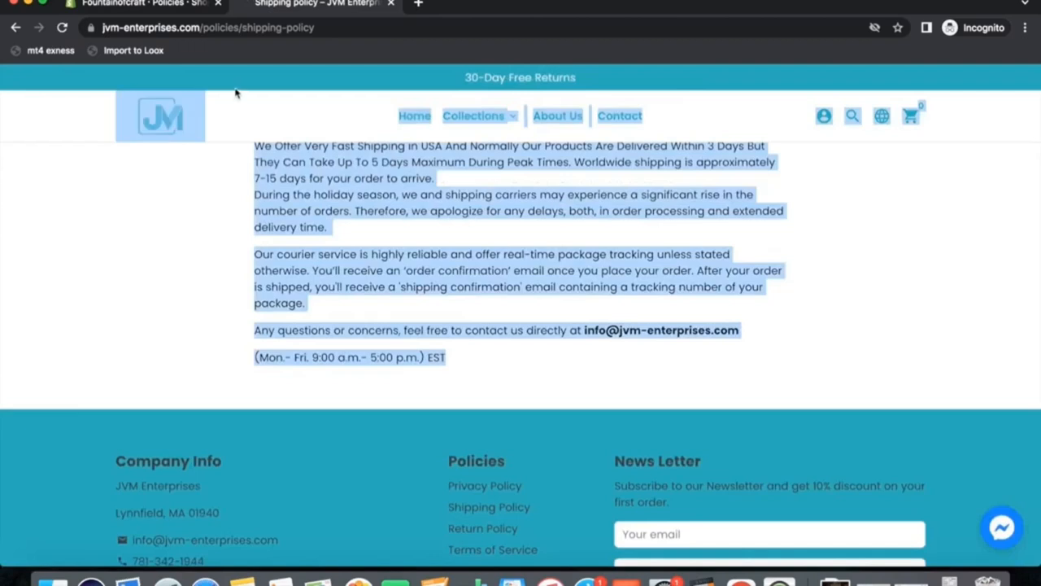
pyautogui.moveTo(380, 77); pyautogui.dragTo(233, 221)
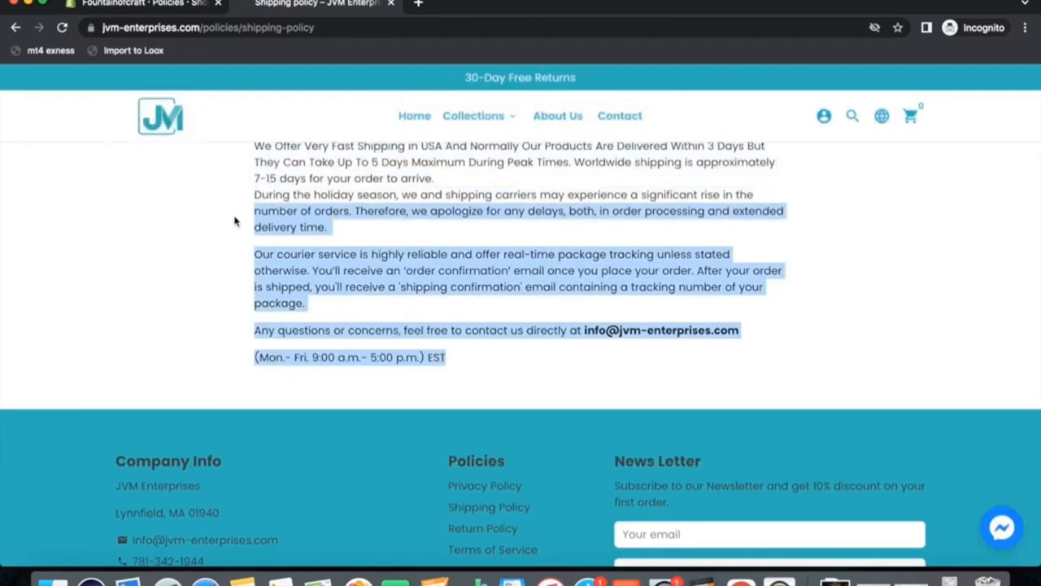
pyautogui.scroll(-2, 233, 221)
pyautogui.scroll(3, 233, 221)
pyautogui.scroll(1, 233, 220)
pyautogui.click(459, 499)
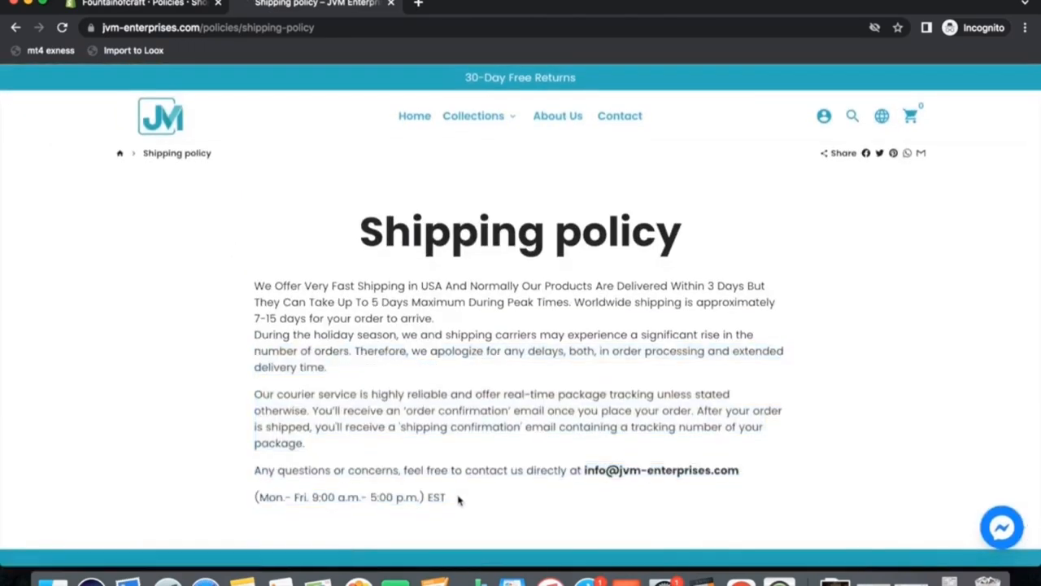
pyautogui.moveTo(449, 500); pyautogui.dragTo(288, 214)
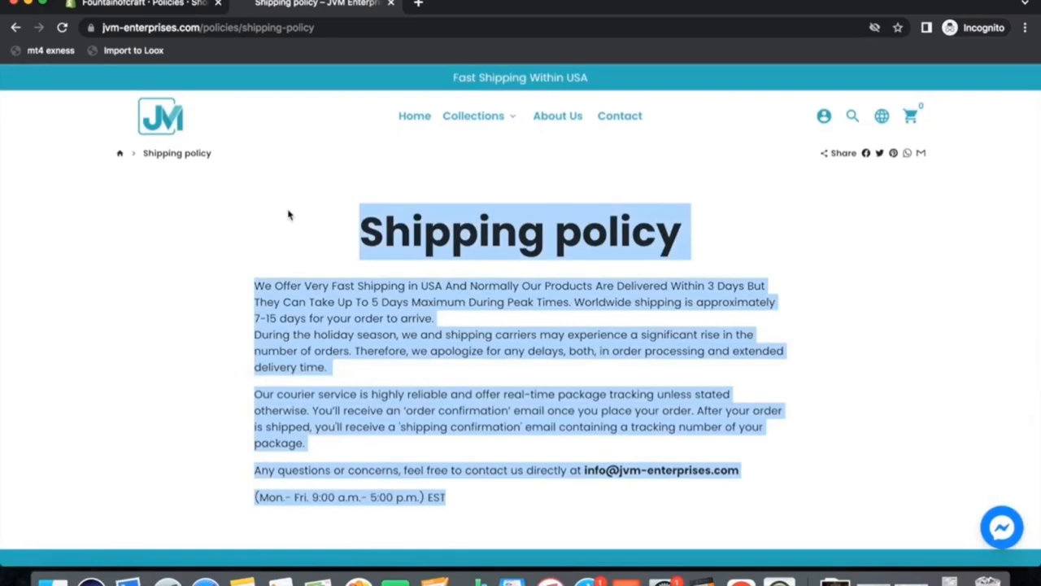
pyautogui.rightClick(443, 221)
pyautogui.click(465, 251)
# Paste the copied text into the Shipping policy field.
pyautogui.click(163, 11)
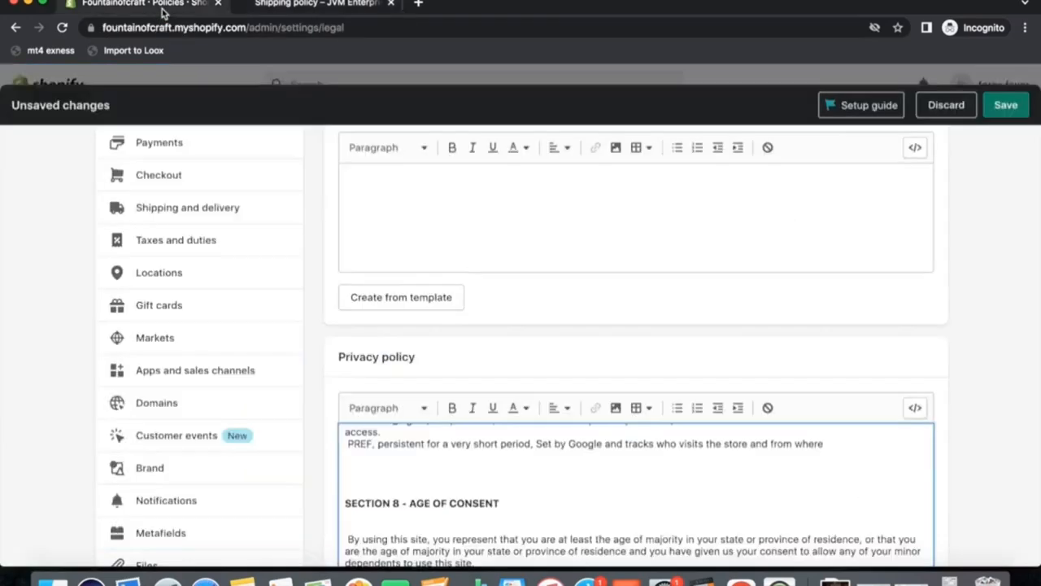
pyautogui.scroll(3, 480, 366)
pyautogui.scroll(-10, 478, 365)
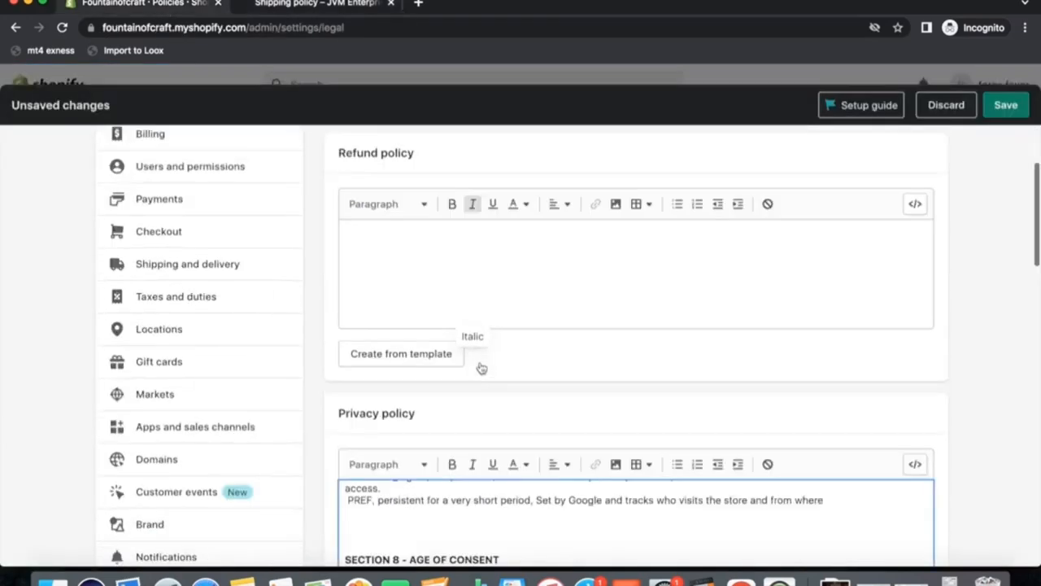
pyautogui.scroll(-7, 480, 362)
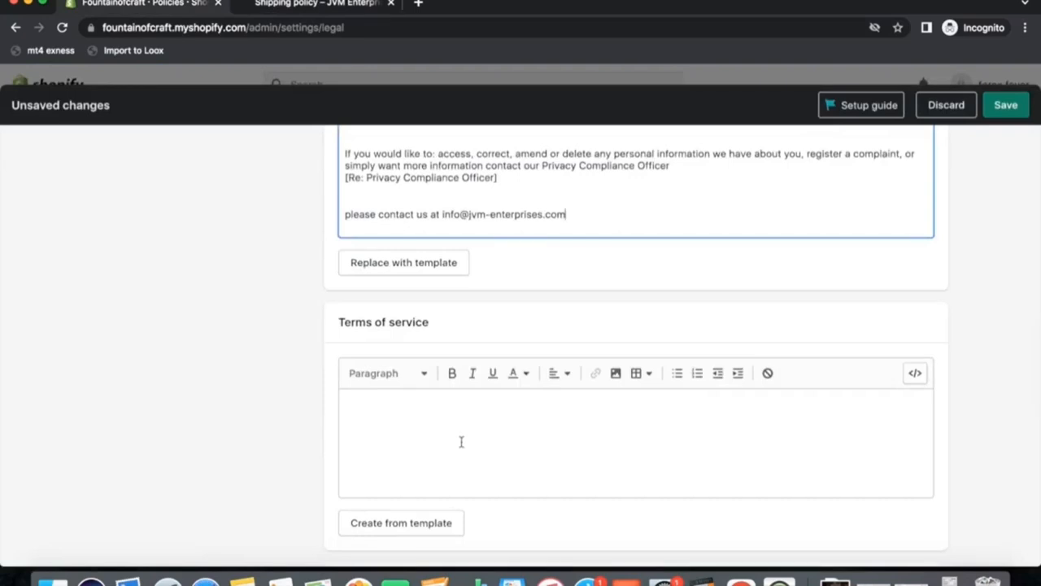
pyautogui.click(439, 400)
pyautogui.press('super+v')
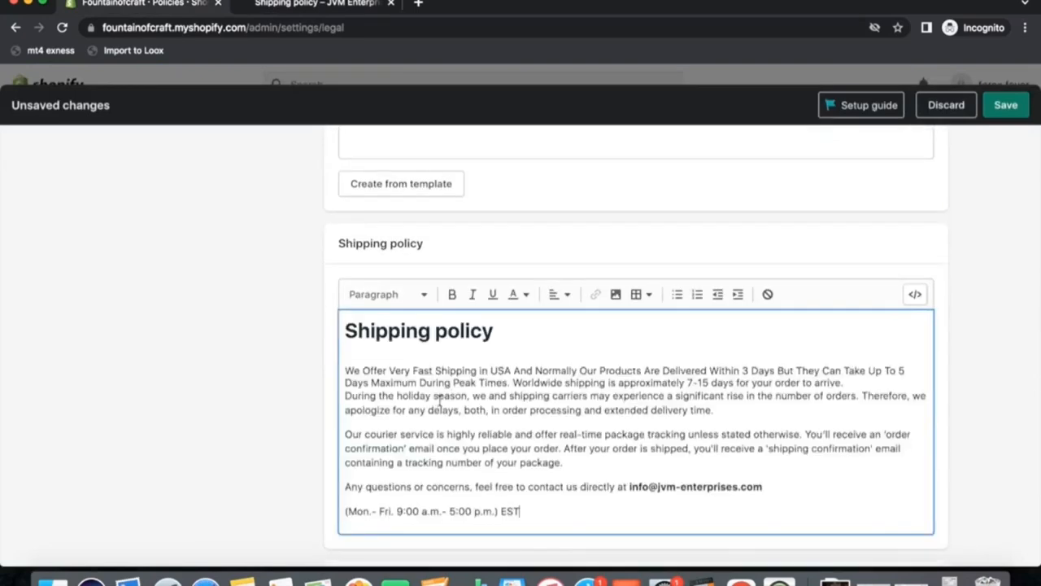
# Open the reference store's Terms of Service page in the other tab and copy its full text.
pyautogui.scroll(5, 476, 440)
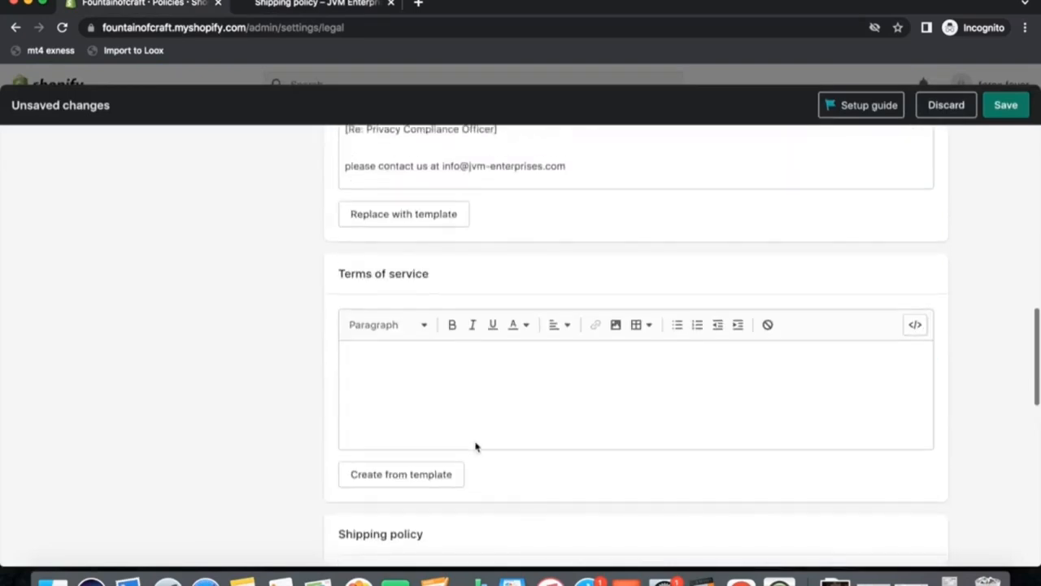
pyautogui.click(298, 4)
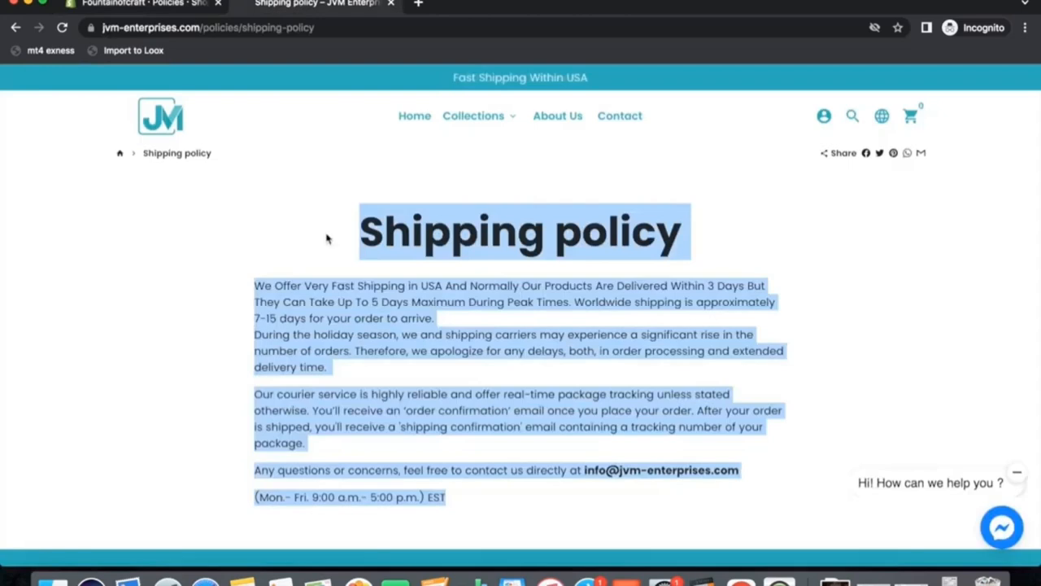
pyautogui.scroll(-4, 324, 438)
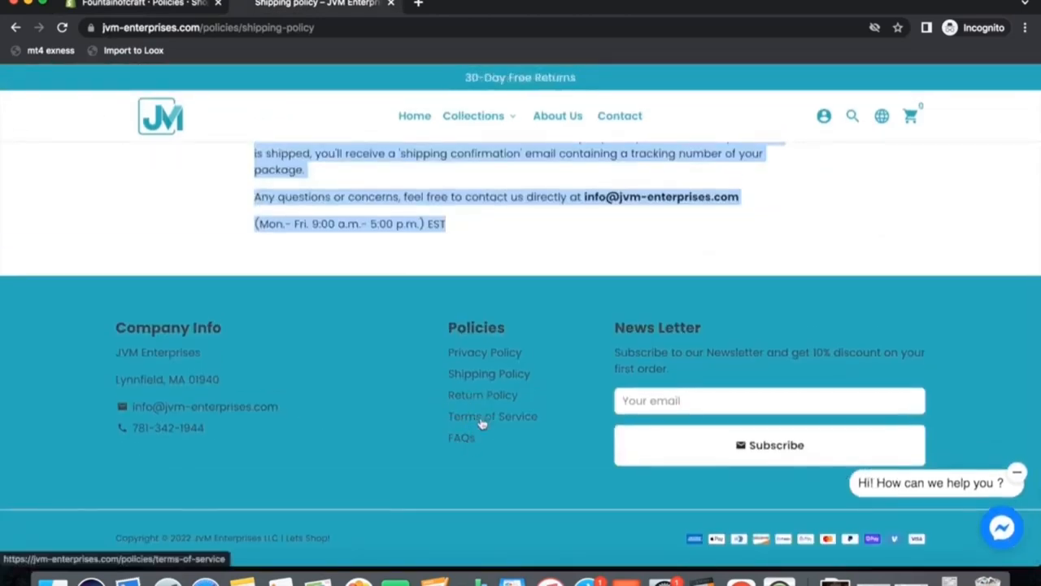
pyautogui.click(483, 421)
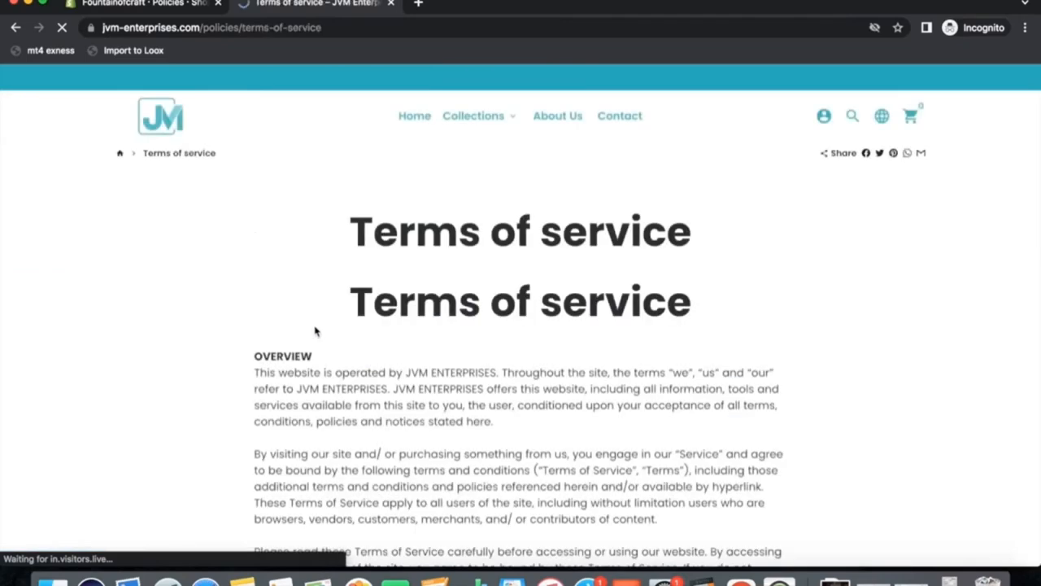
pyautogui.scroll(-20, 472, 354)
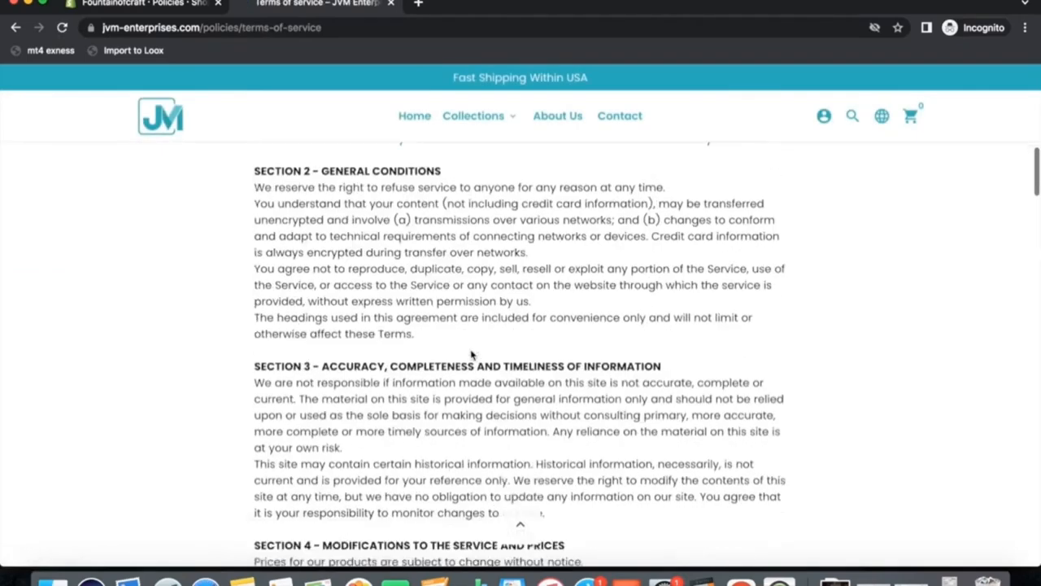
pyautogui.scroll(-20, 470, 350)
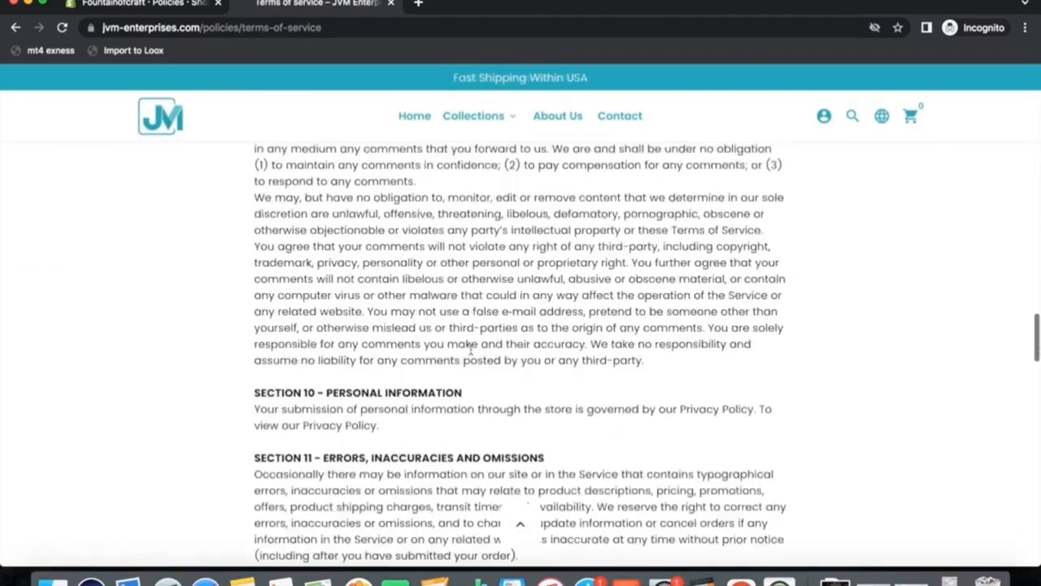
pyautogui.scroll(-15, 472, 350)
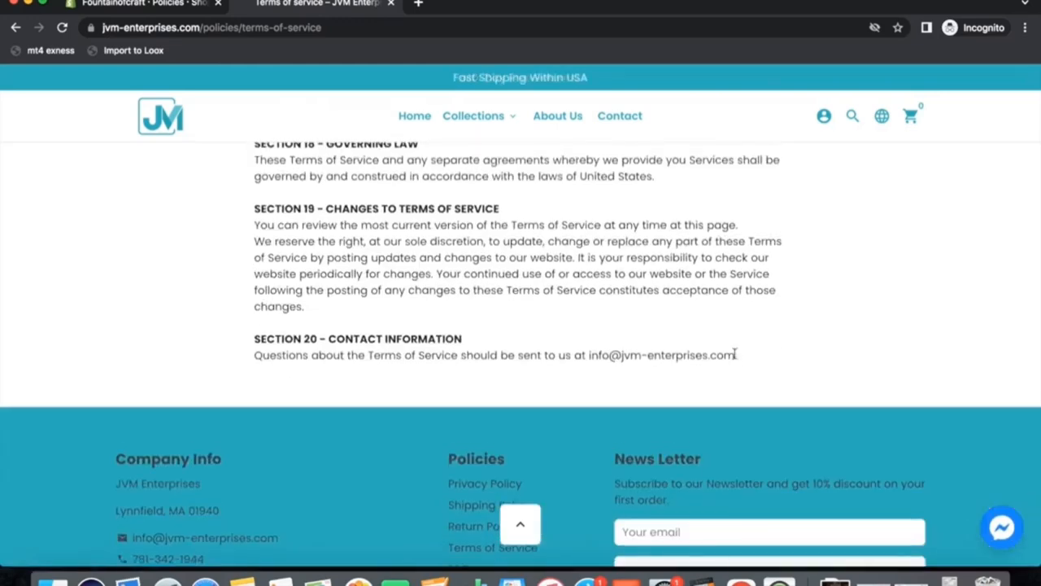
pyautogui.moveTo(694, 351); pyautogui.dragTo(291, 319)
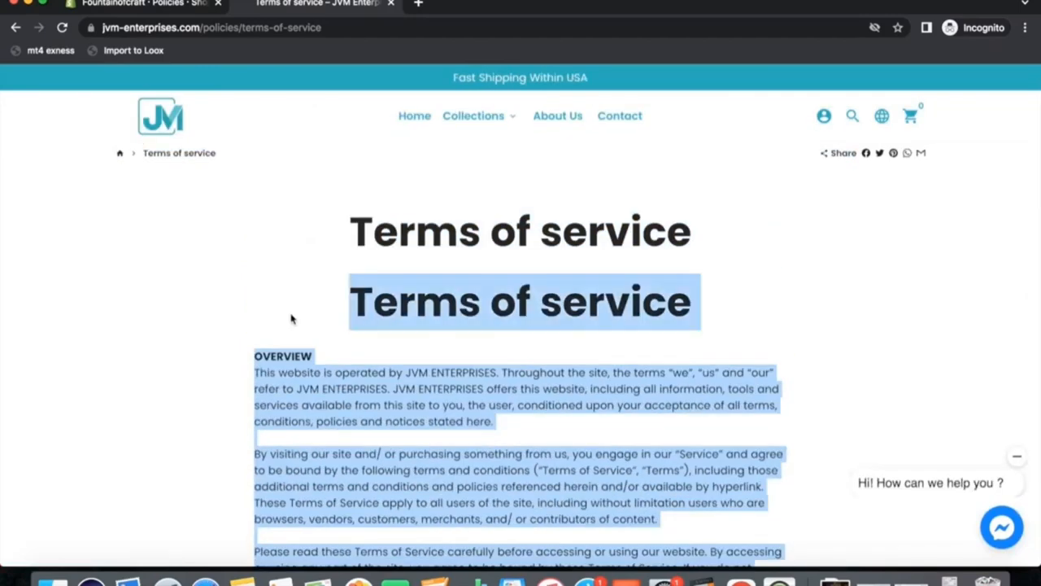
pyautogui.rightClick(393, 289)
pyautogui.click(415, 318)
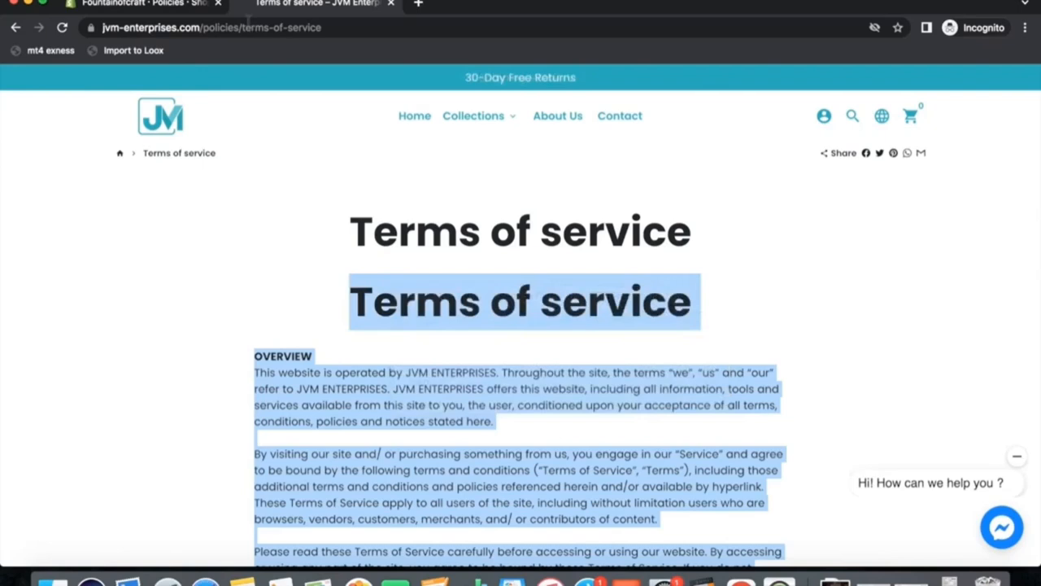
# Paste the copied text into the Terms of service field.
pyautogui.click(158, 18)
pyautogui.click(413, 376)
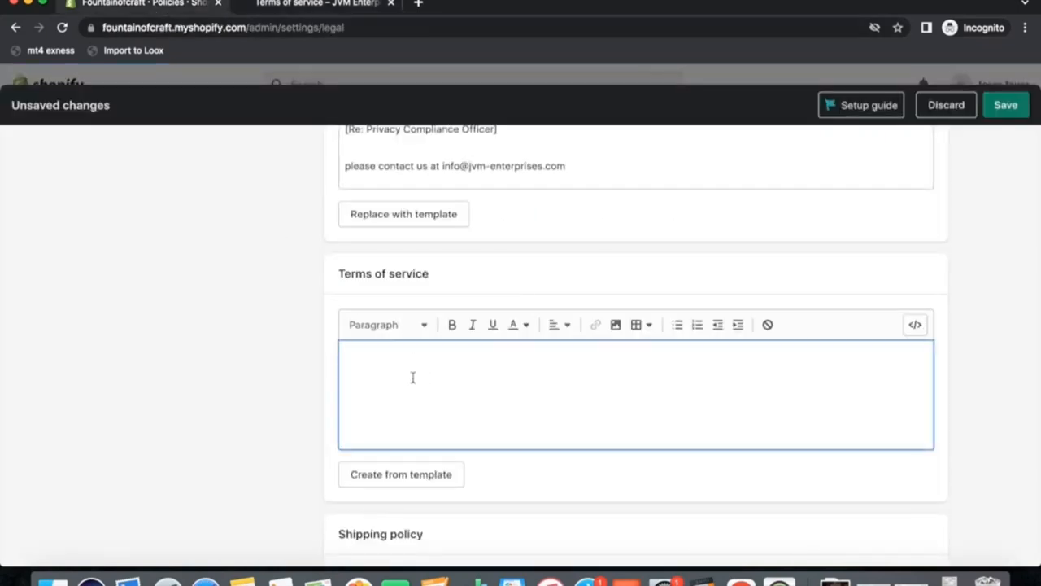
pyautogui.press('super+v')
# Fill in the store's contact e-mail, phone number and address under Contact information and save the policies.
pyautogui.scroll(-1, 489, 434)
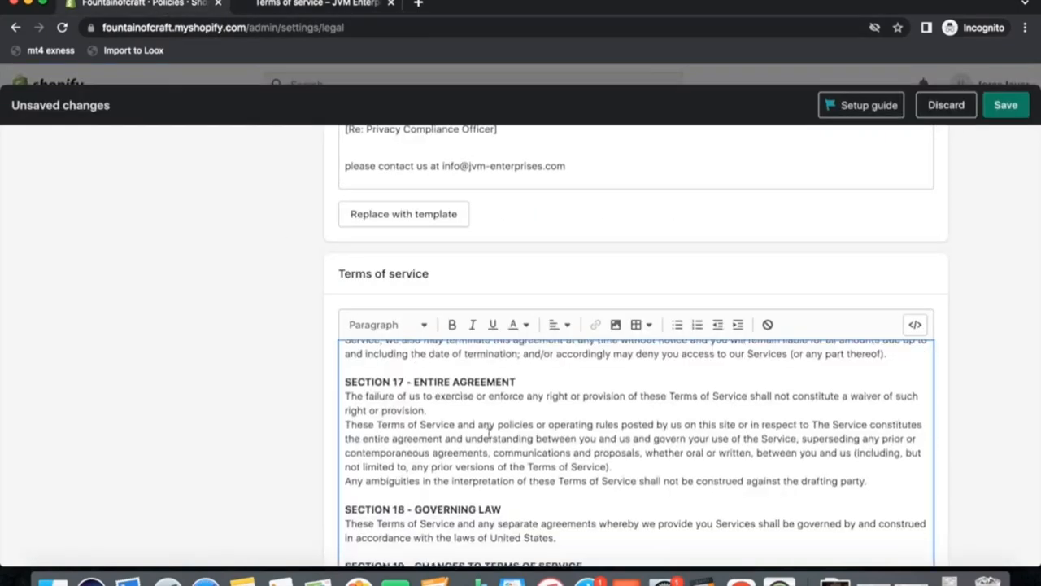
pyautogui.scroll(-15, 305, 397)
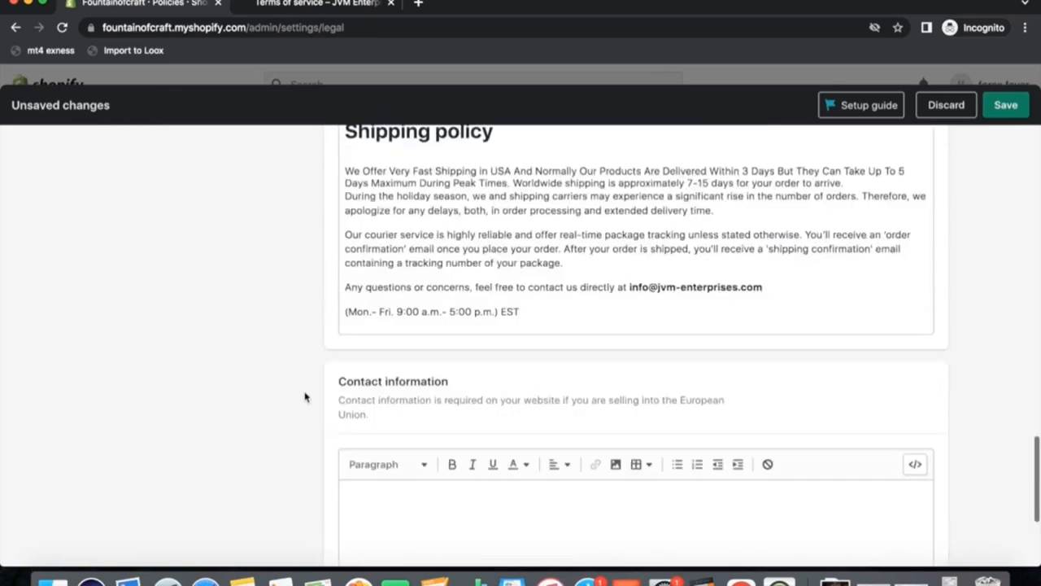
pyautogui.click(386, 358)
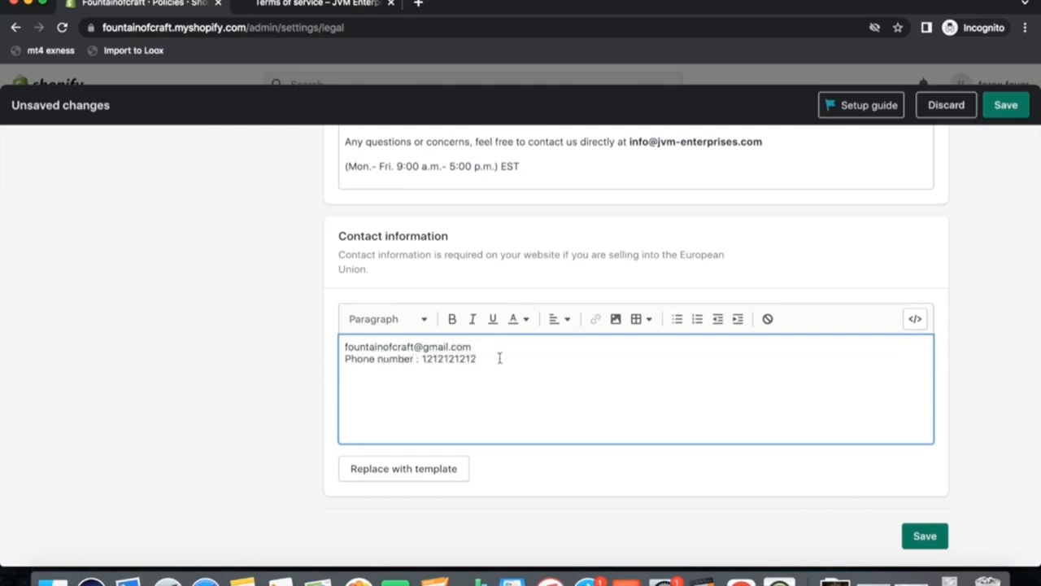
pyautogui.click(928, 541)
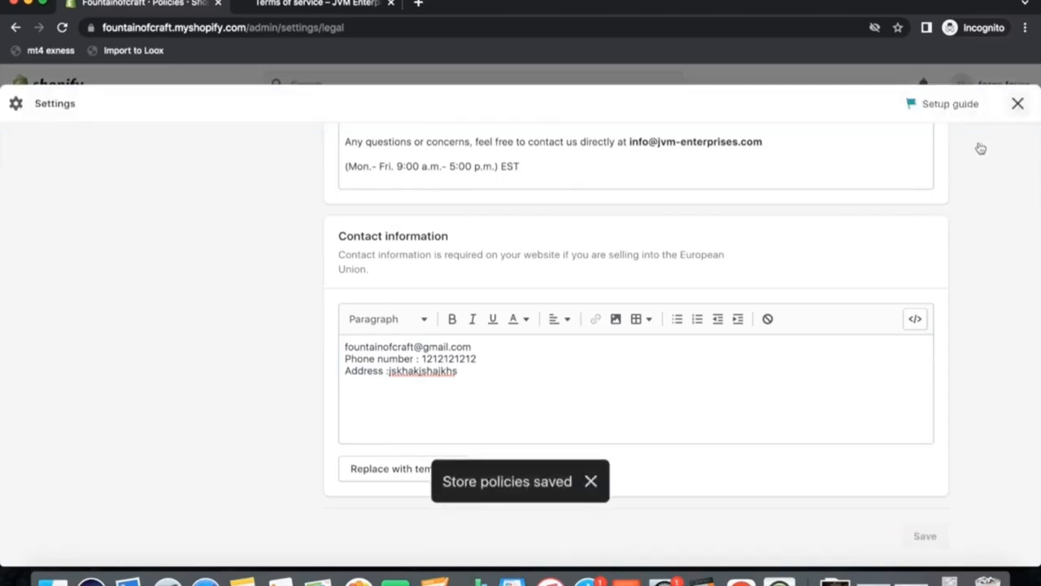
# Paste the copied terms text into the Refund policy field and save the policies.
pyautogui.scroll(15, 942, 331)
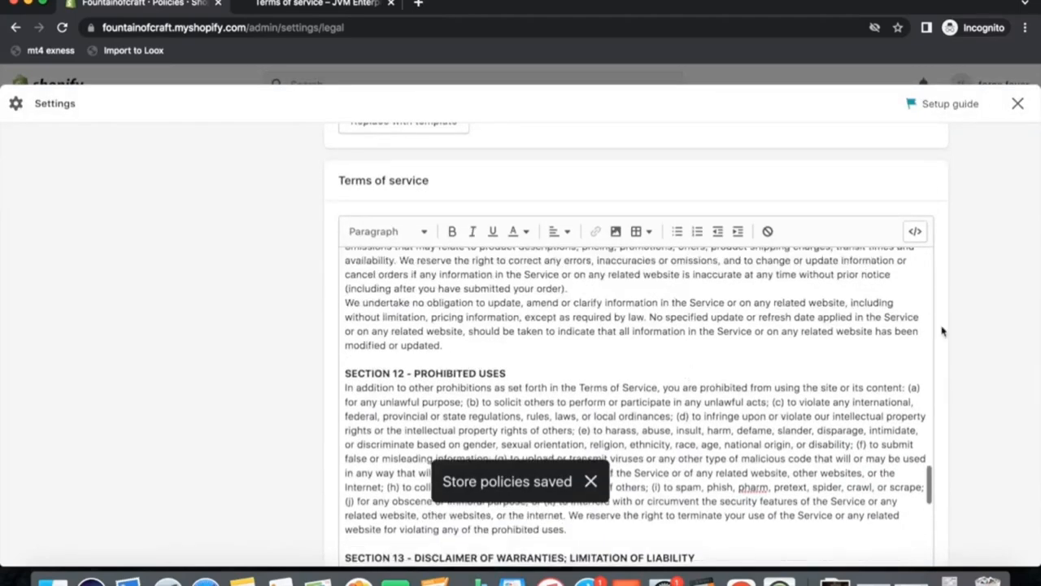
pyautogui.scroll(10, 945, 331)
pyautogui.scroll(1, 952, 332)
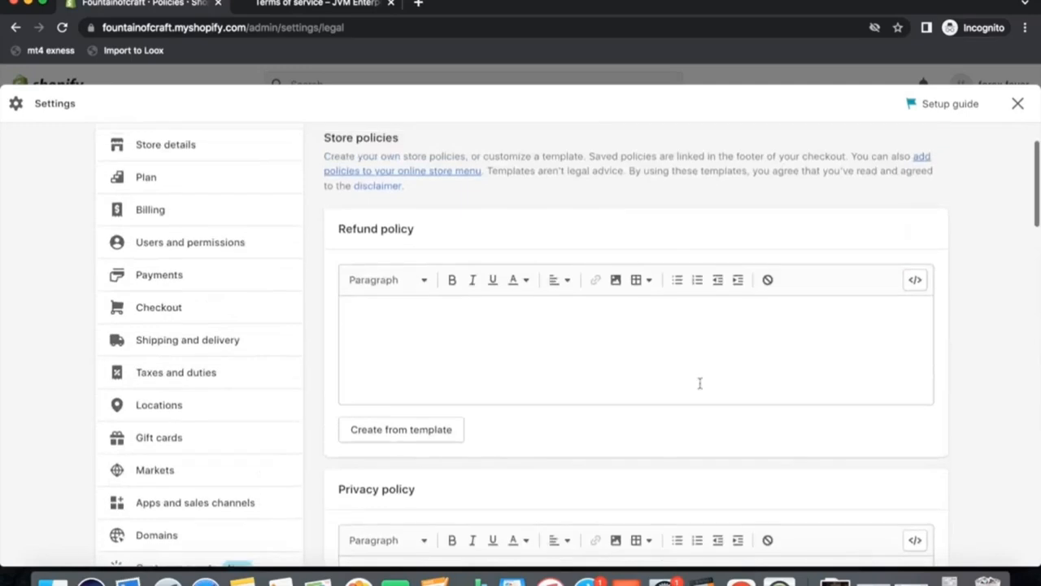
pyautogui.click(483, 353)
pyautogui.press('super+v')
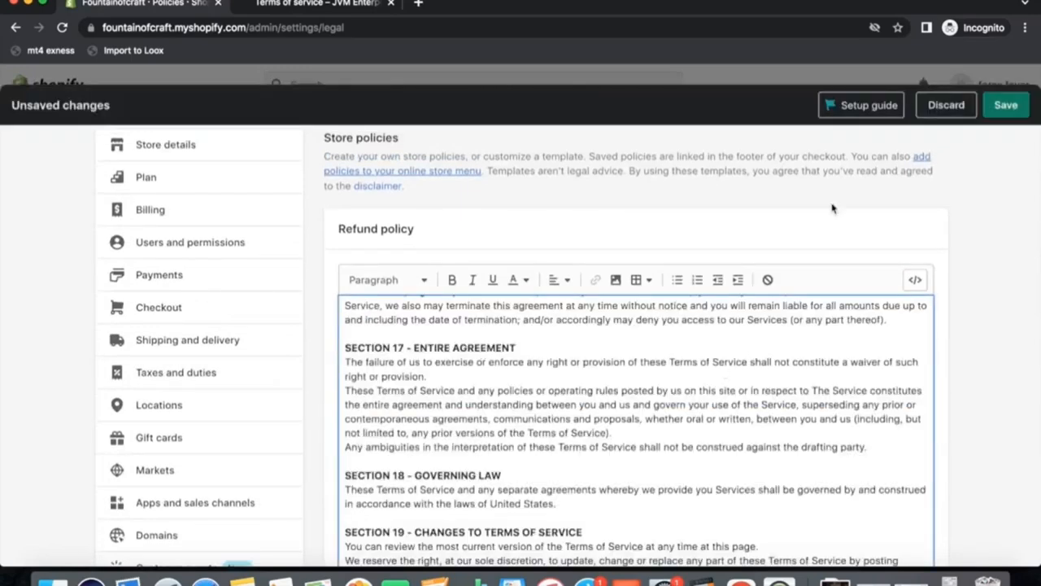
pyautogui.click(1007, 108)
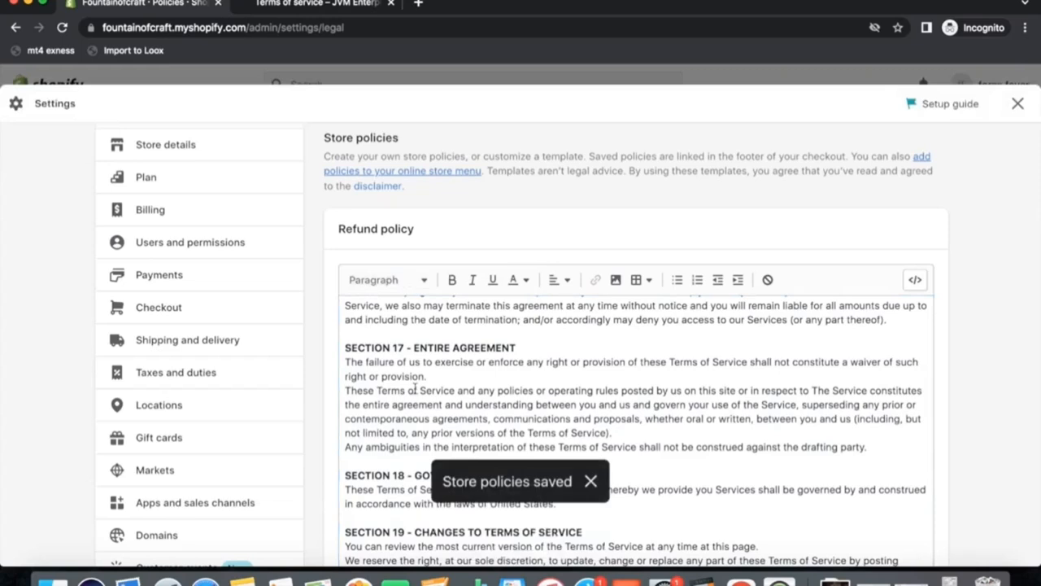
# Link the main menu's Contact item to the Contact Information policy and save the menu.
pyautogui.click(1017, 104)
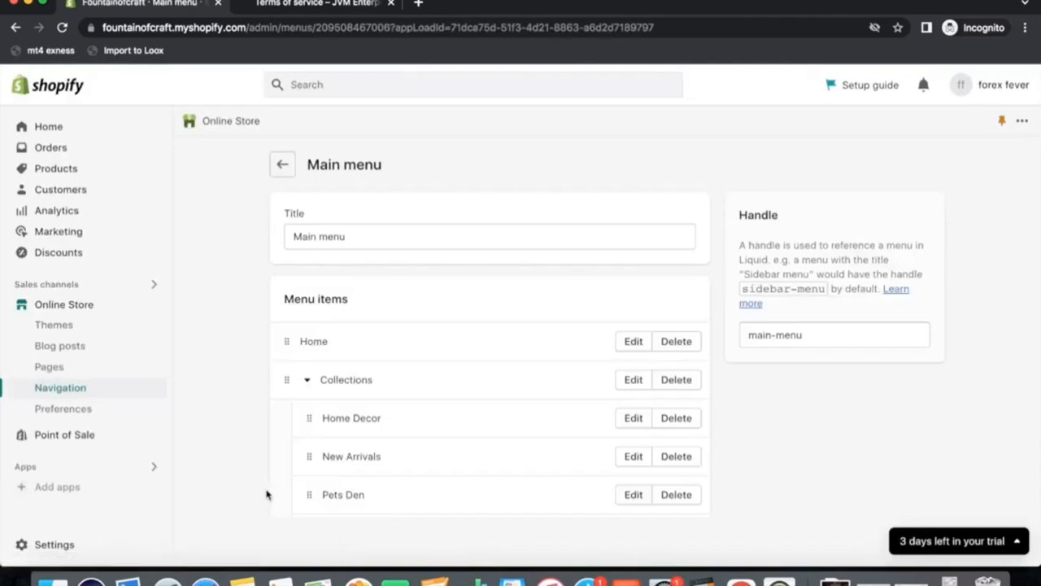
pyautogui.scroll(-5, 456, 411)
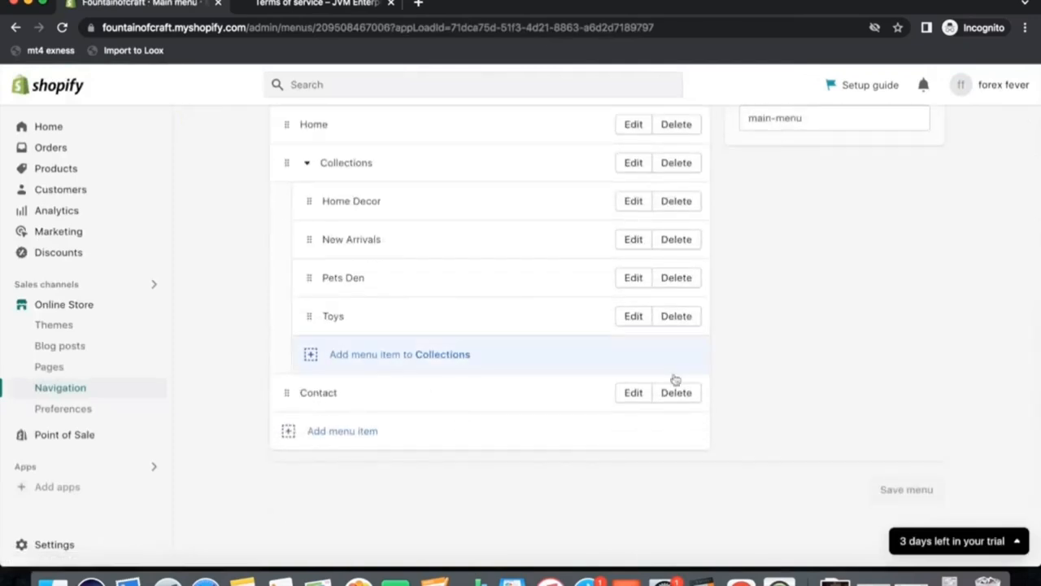
pyautogui.click(634, 397)
pyautogui.click(821, 246)
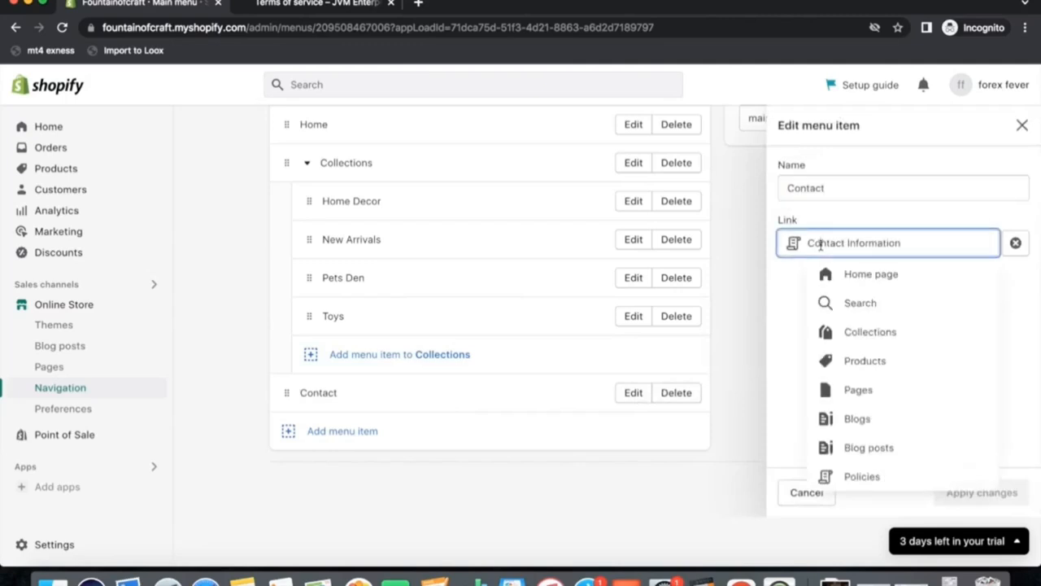
pyautogui.click(847, 480)
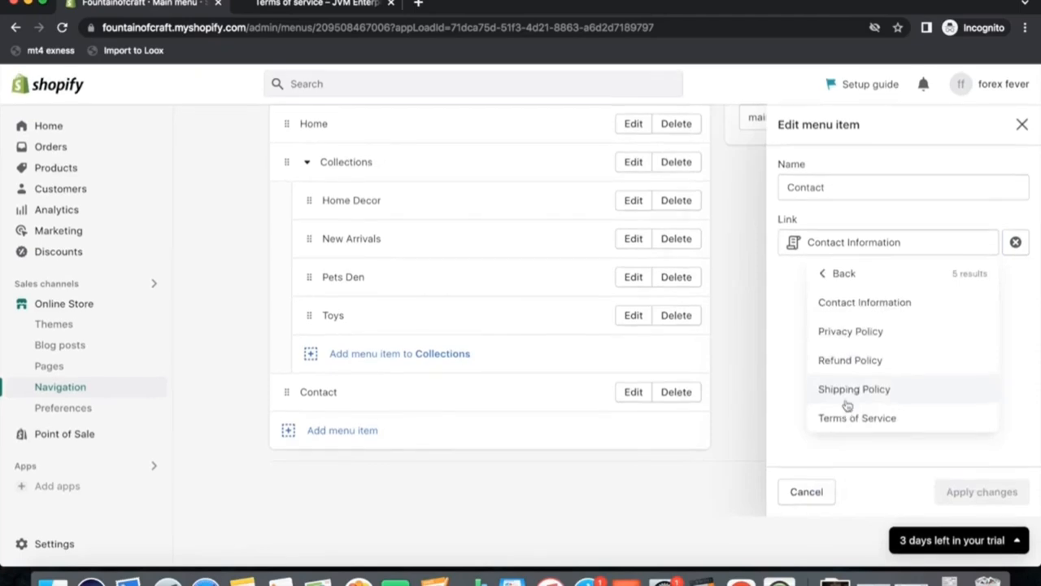
pyautogui.click(853, 303)
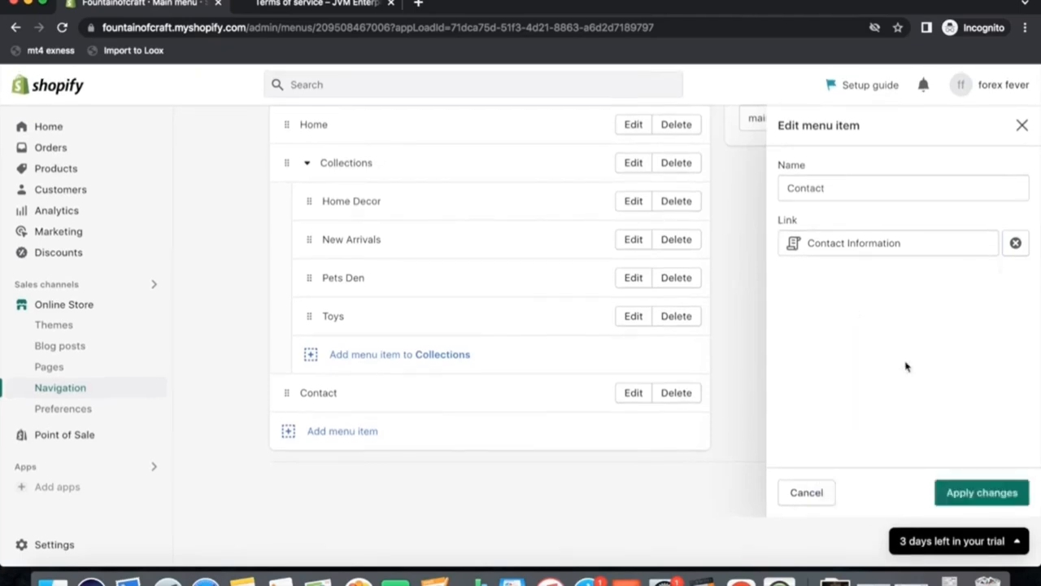
pyautogui.click(988, 492)
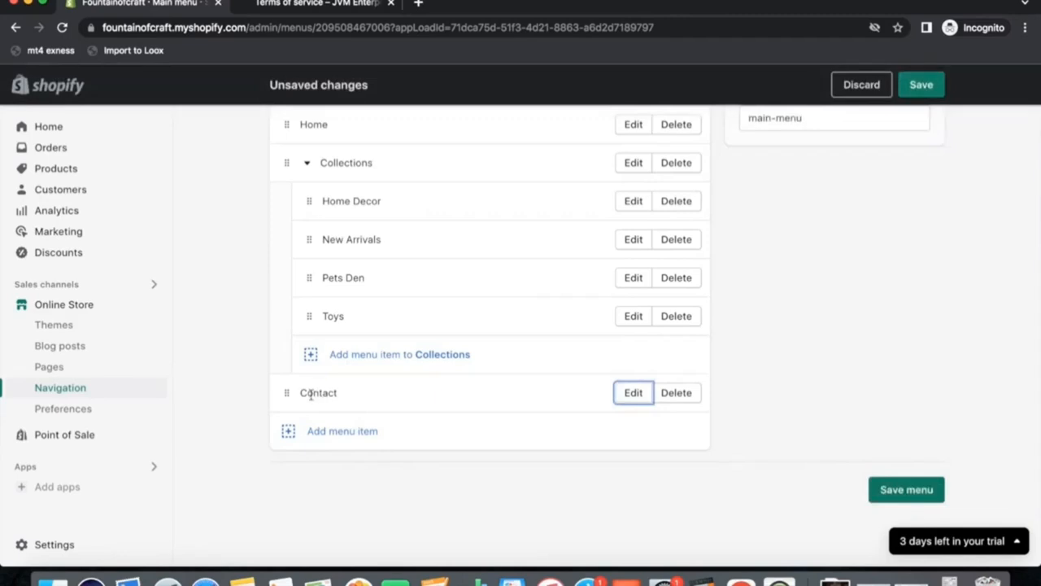
pyautogui.scroll(1, 432, 404)
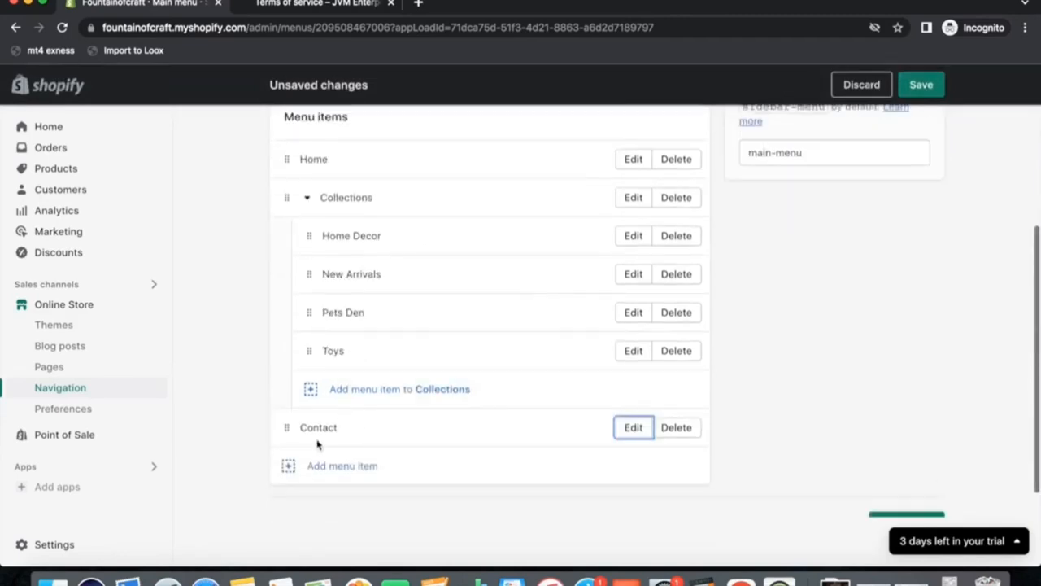
pyautogui.click(921, 87)
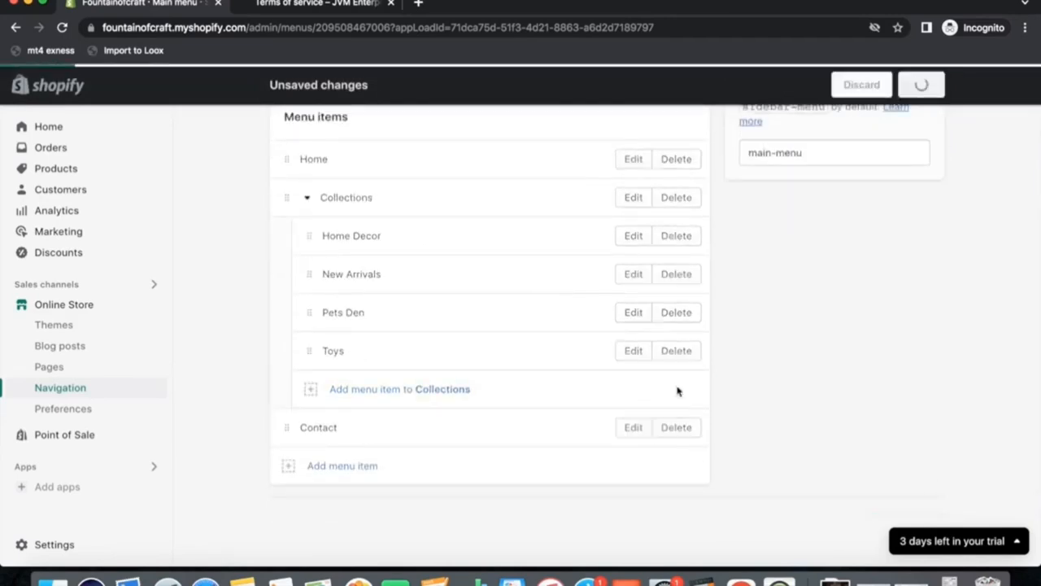
# Open the Footer menu and remove its Search item.
pyautogui.scroll(3, 404, 390)
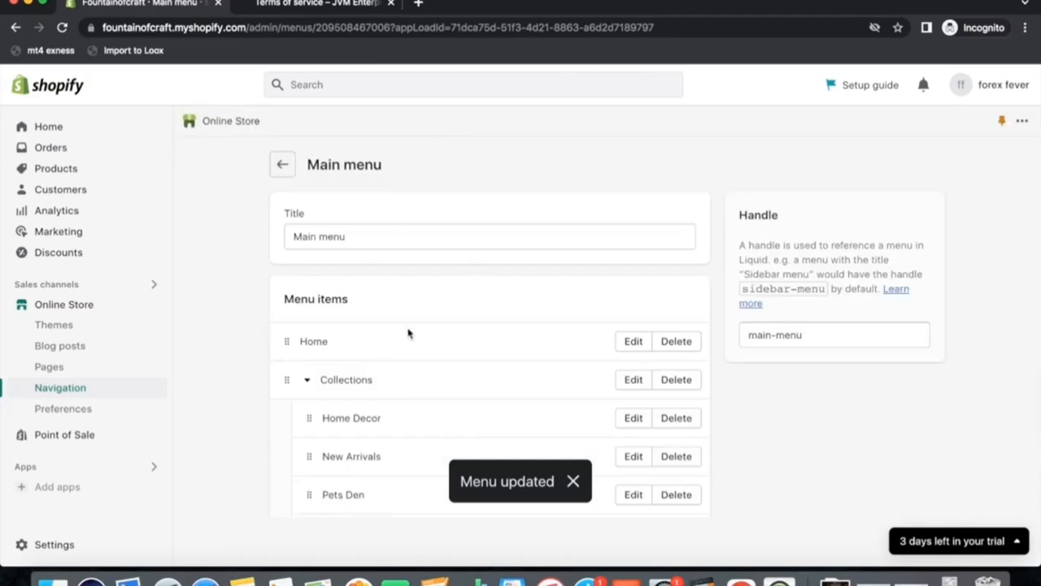
pyautogui.click(275, 167)
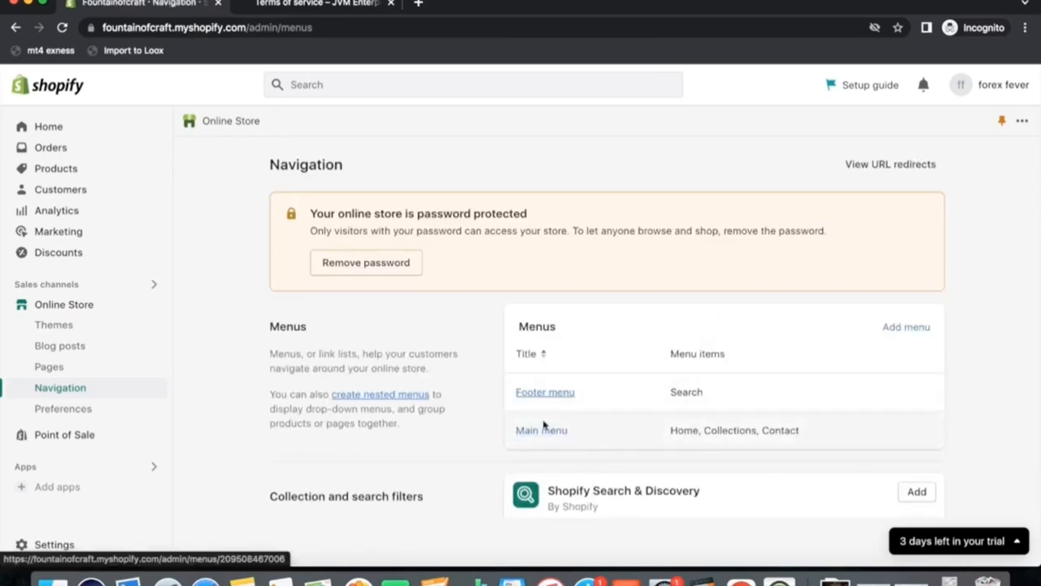
pyautogui.click(539, 396)
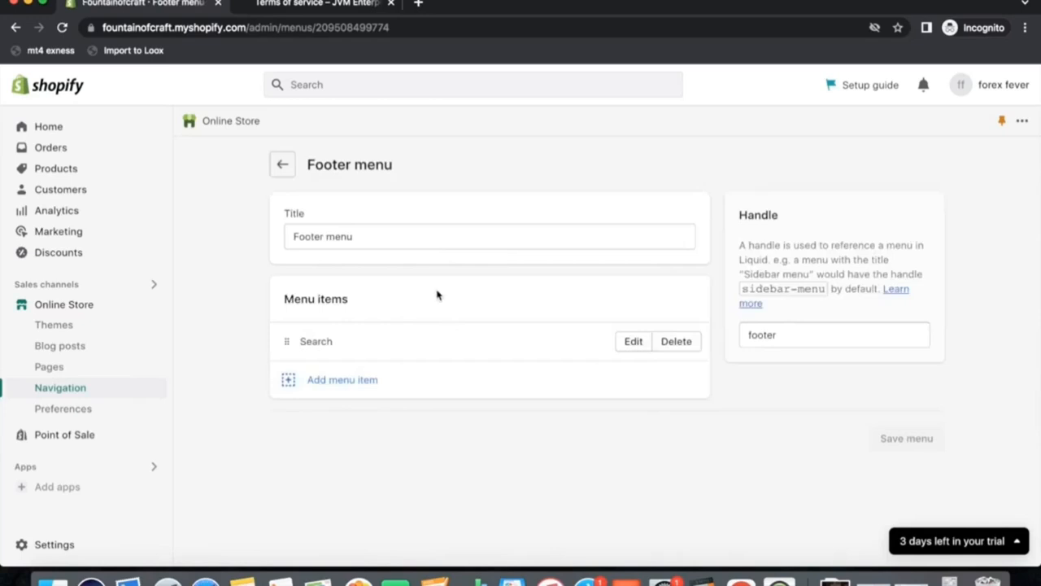
pyautogui.click(682, 341)
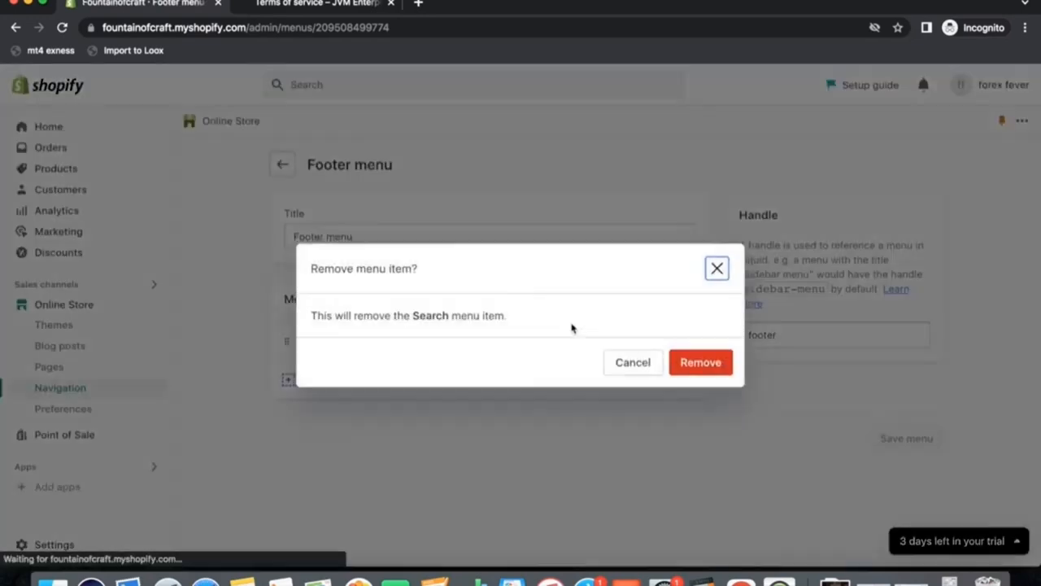
pyautogui.click(697, 362)
# Add a footer menu item linking to the Privacy Policy.
pyautogui.click(293, 409)
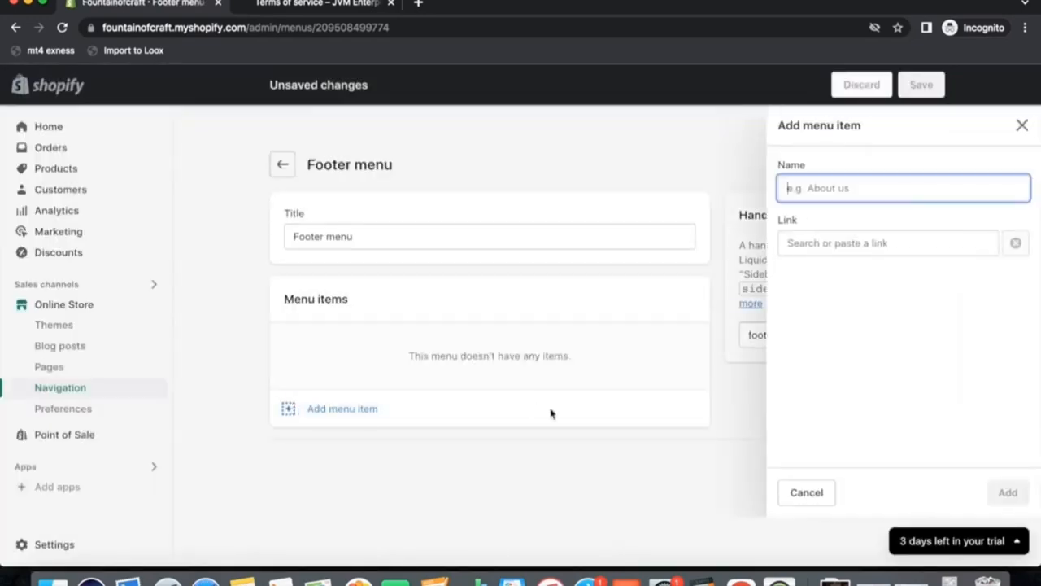
pyautogui.click(814, 244)
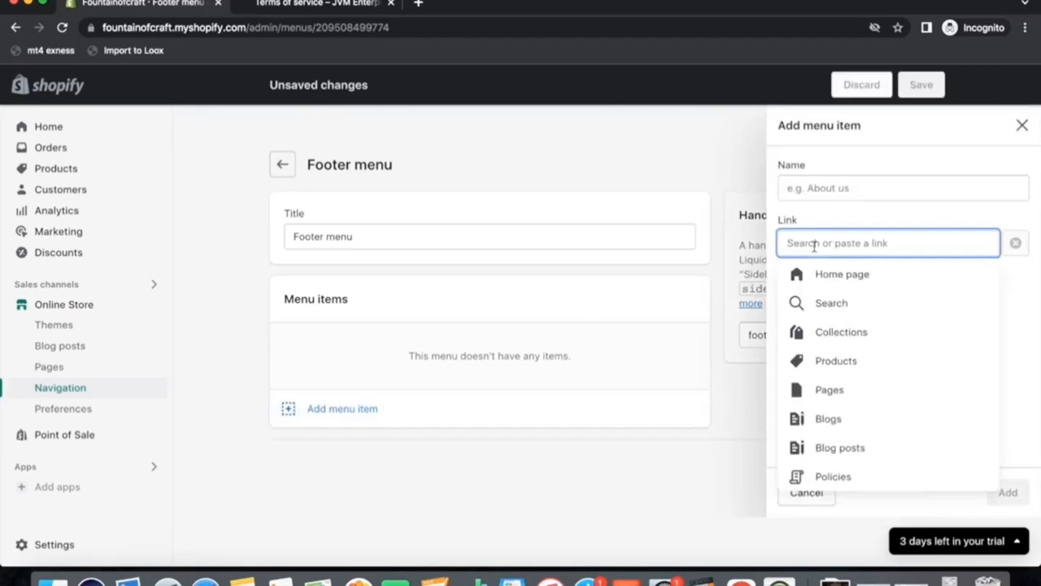
pyautogui.click(830, 475)
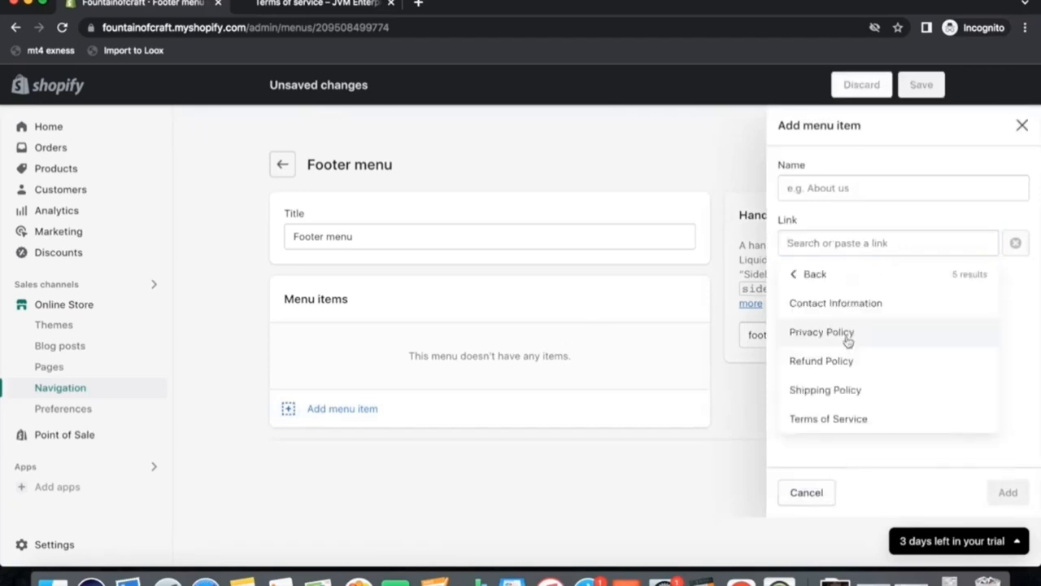
pyautogui.click(848, 340)
pyautogui.click(997, 495)
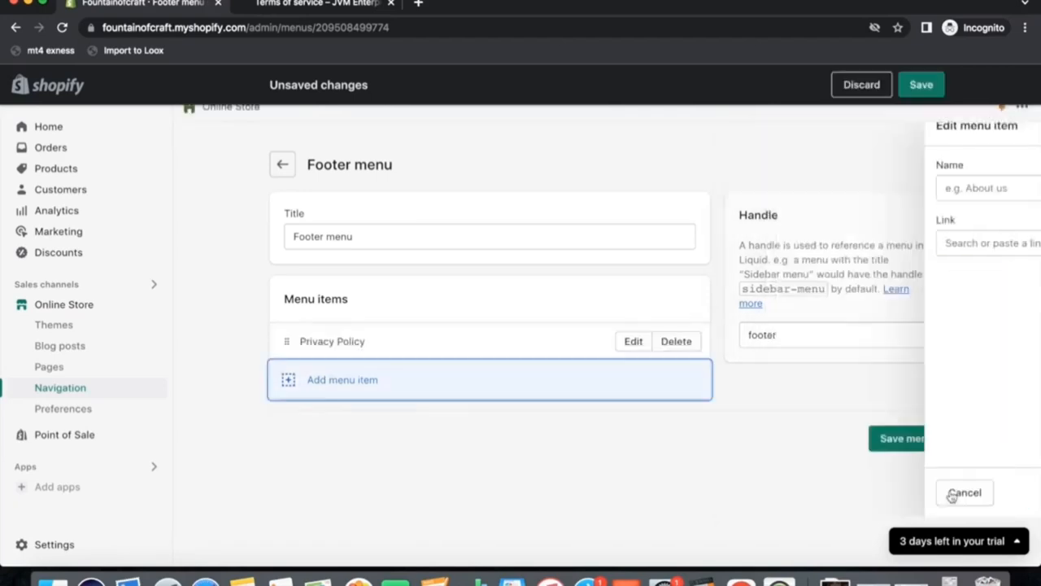
# Add a footer menu item linking to the Refund Policy.
pyautogui.click(291, 382)
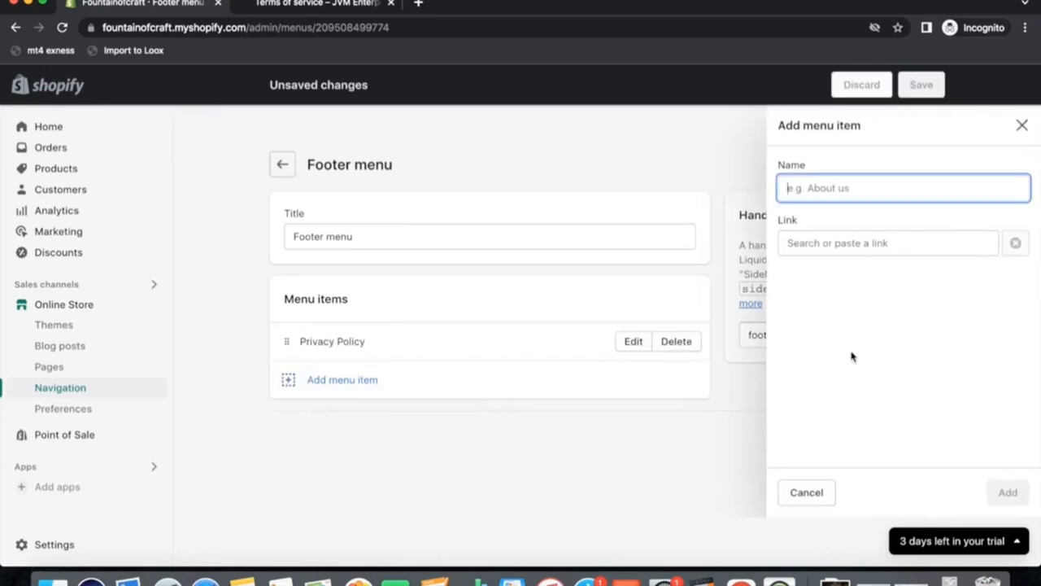
pyautogui.click(833, 235)
pyautogui.click(840, 448)
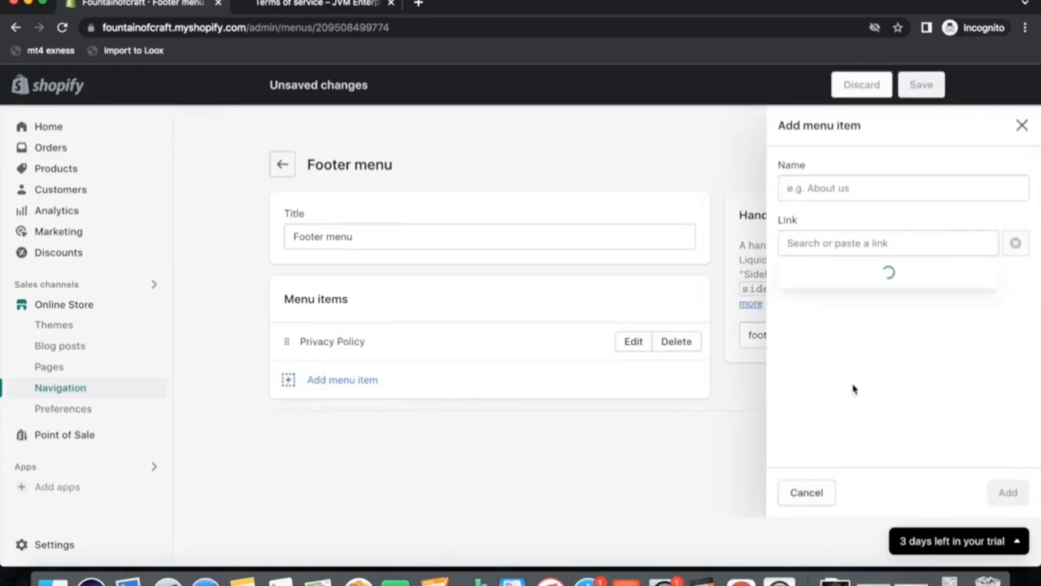
pyautogui.click(809, 363)
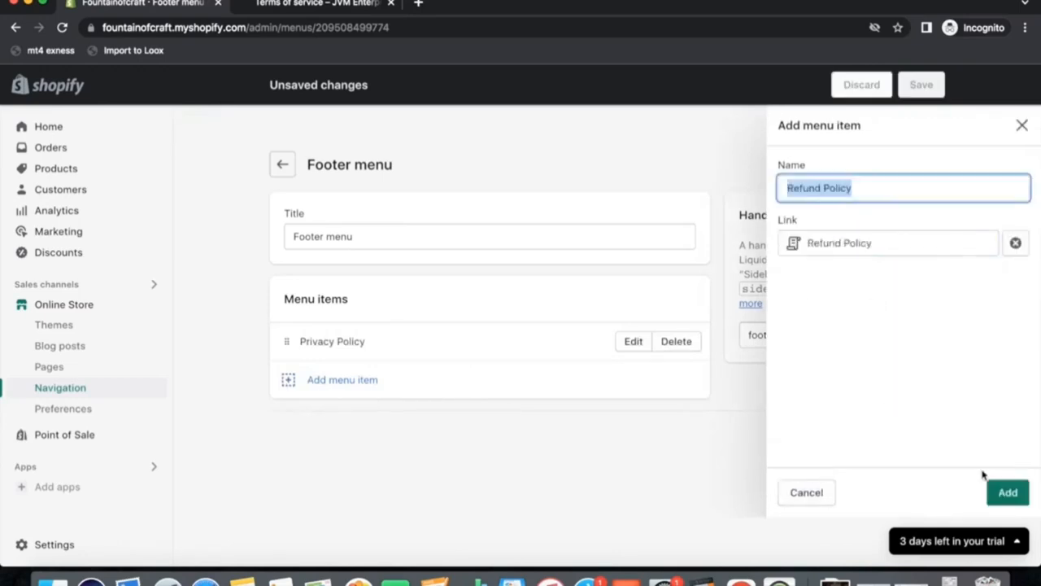
pyautogui.click(1006, 493)
# Add a footer menu item linking to the Shipping Policy.
pyautogui.click(306, 423)
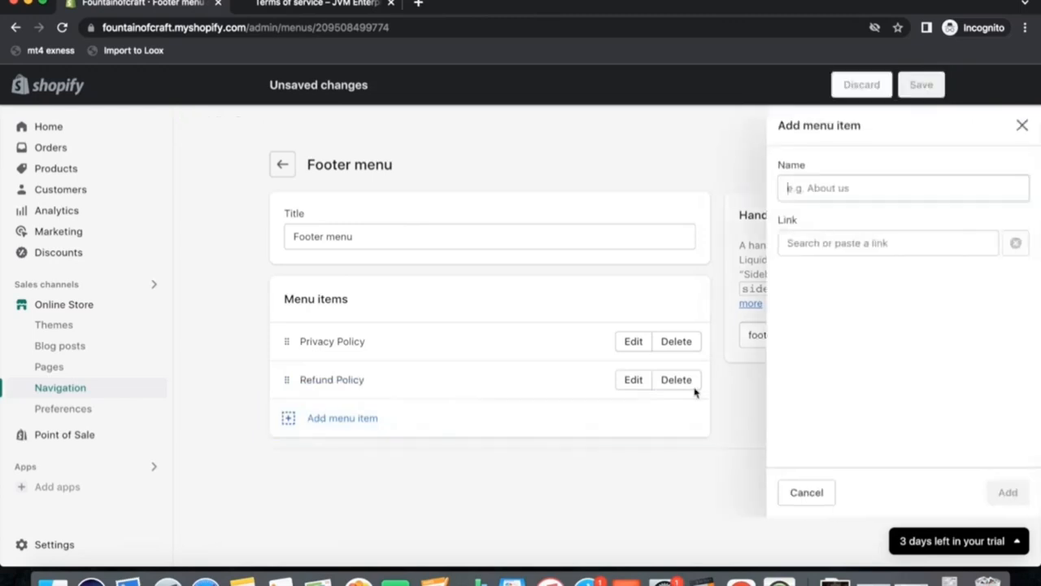
pyautogui.click(825, 243)
pyautogui.click(854, 476)
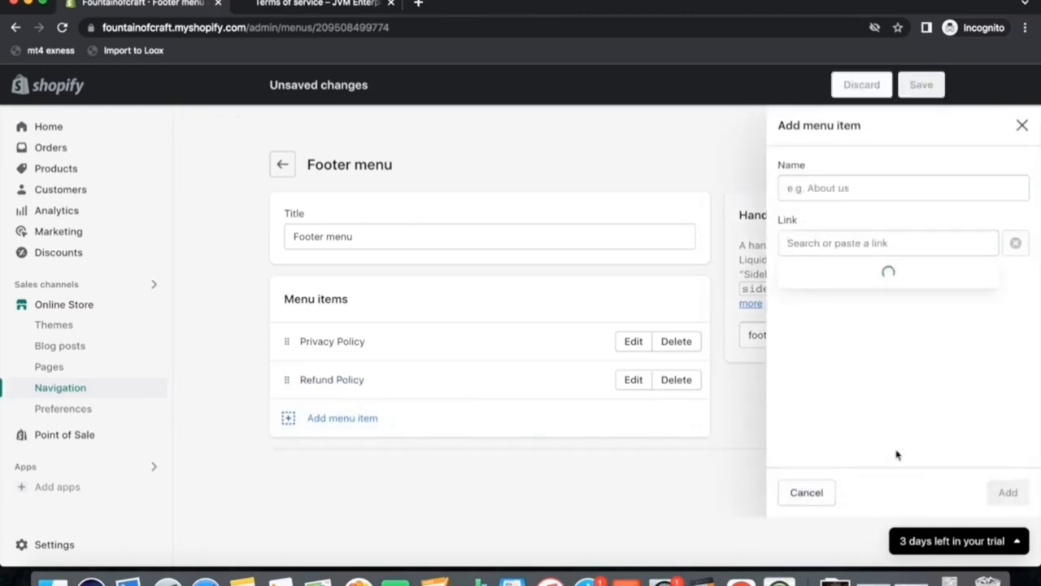
pyautogui.click(824, 391)
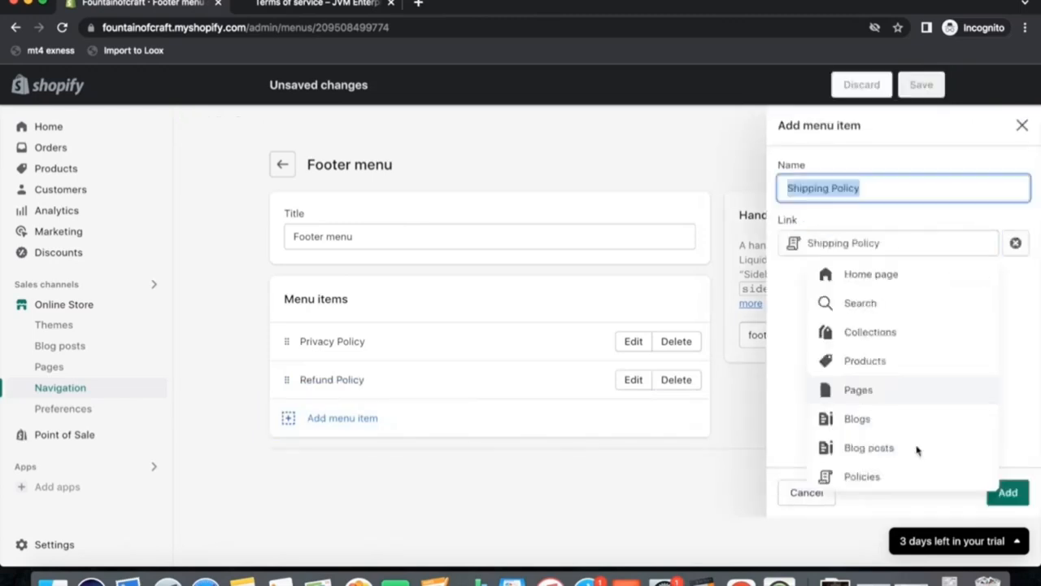
pyautogui.click(1006, 492)
# Add a footer menu item linking to the Terms of Service and save the footer menu.
pyautogui.click(337, 456)
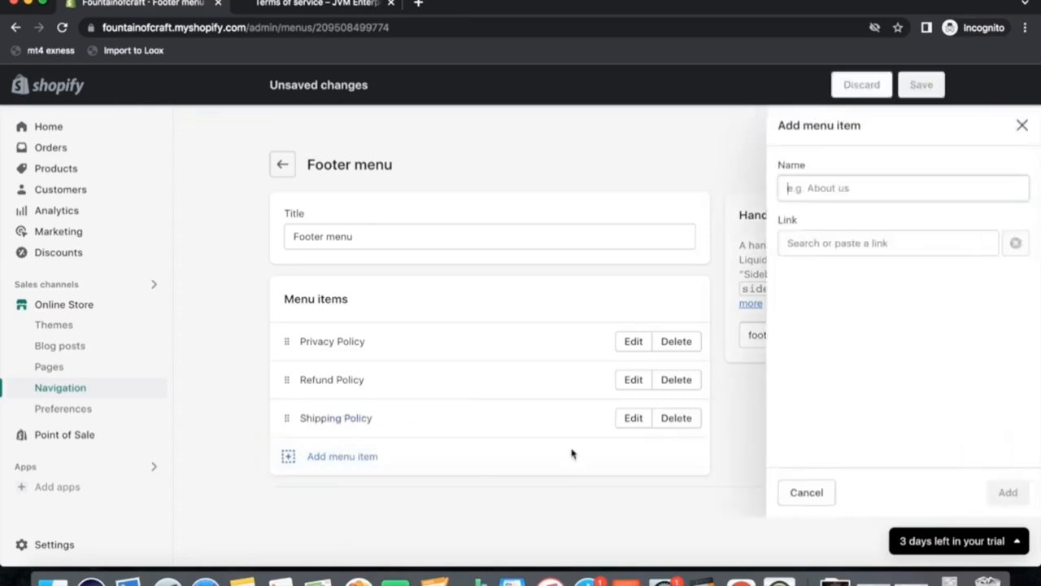
pyautogui.click(851, 244)
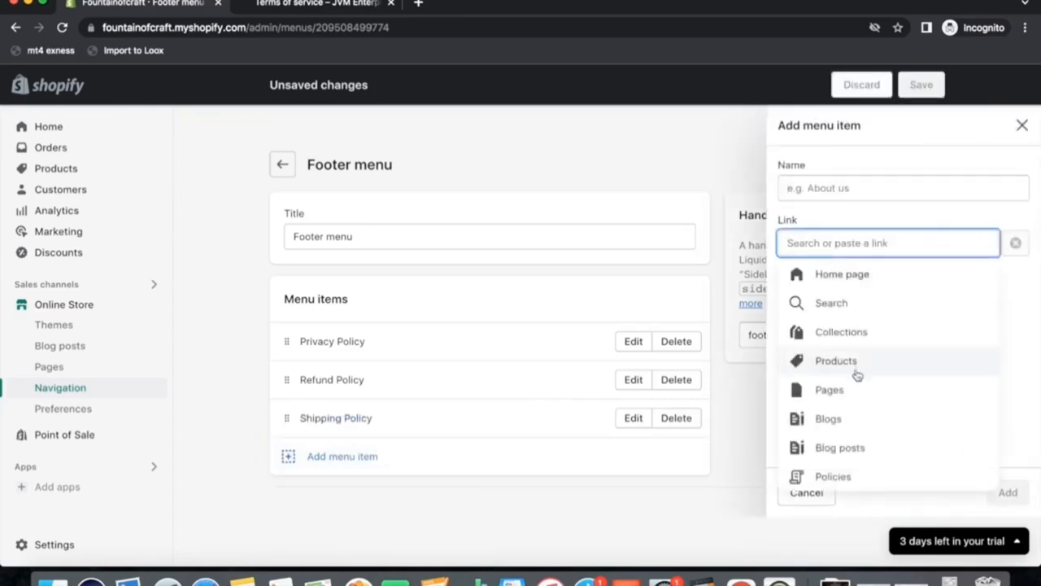
pyautogui.click(829, 476)
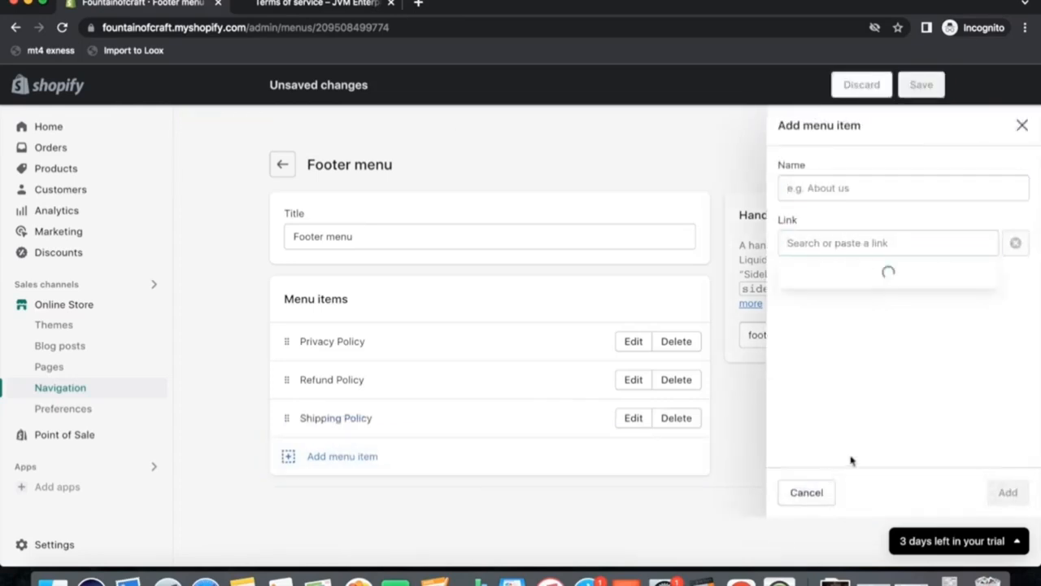
pyautogui.click(831, 420)
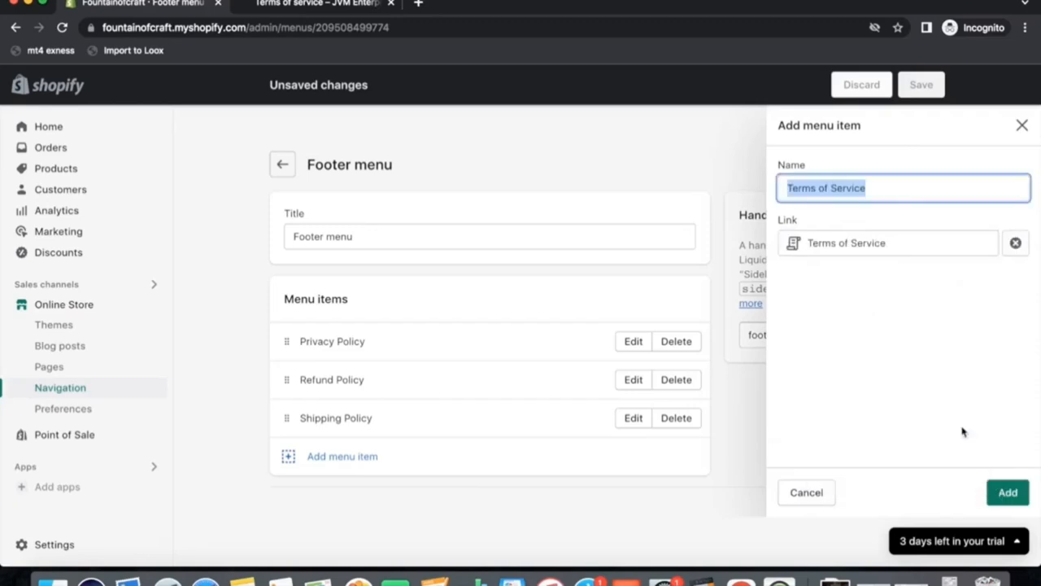
pyautogui.click(1007, 492)
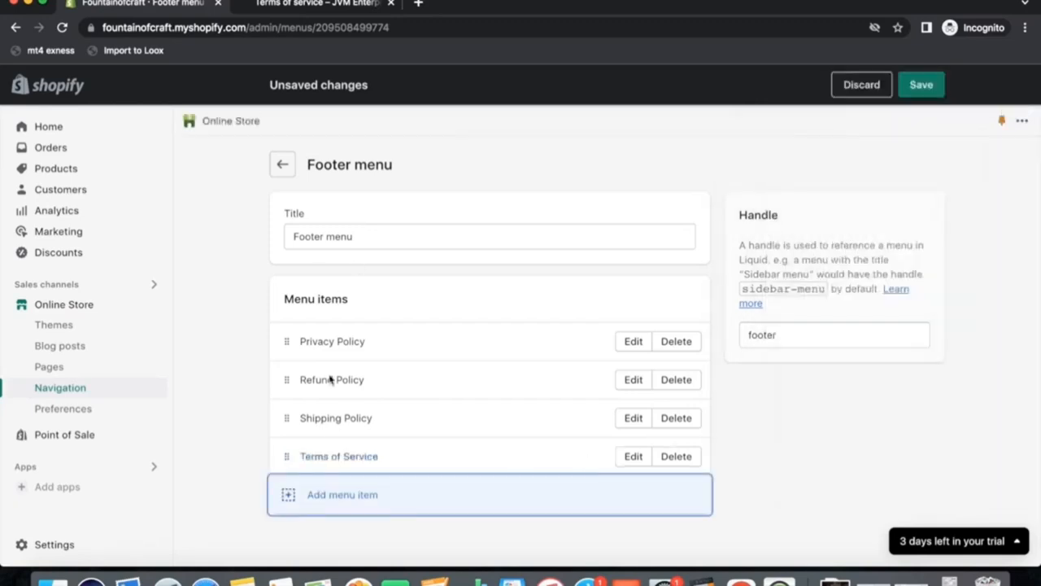
pyautogui.click(923, 88)
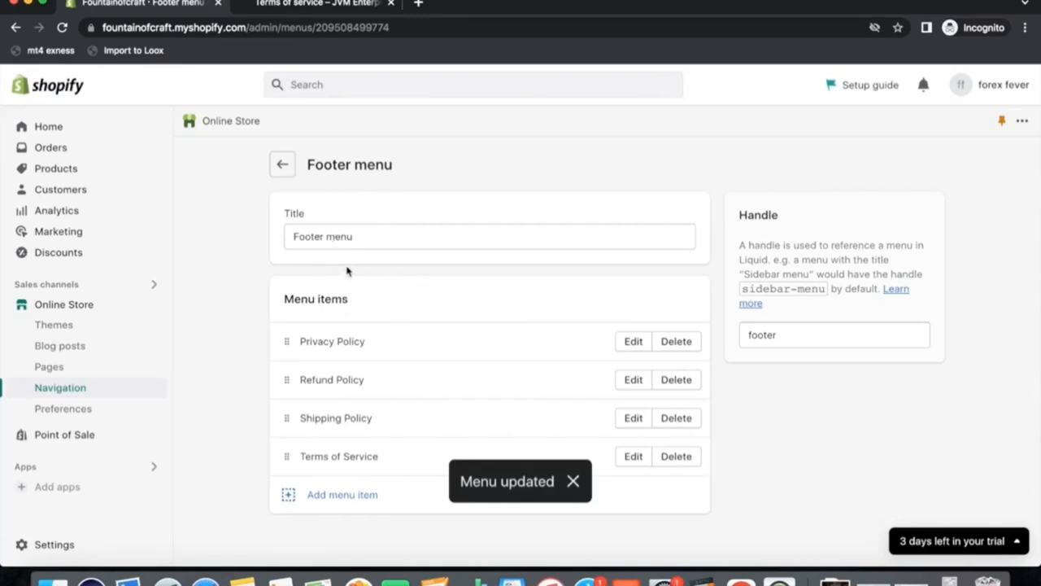
# Open the Dawn theme editor, change the announcement bar text to "Fast Shipping Within USA" and save.
pyautogui.click(65, 305)
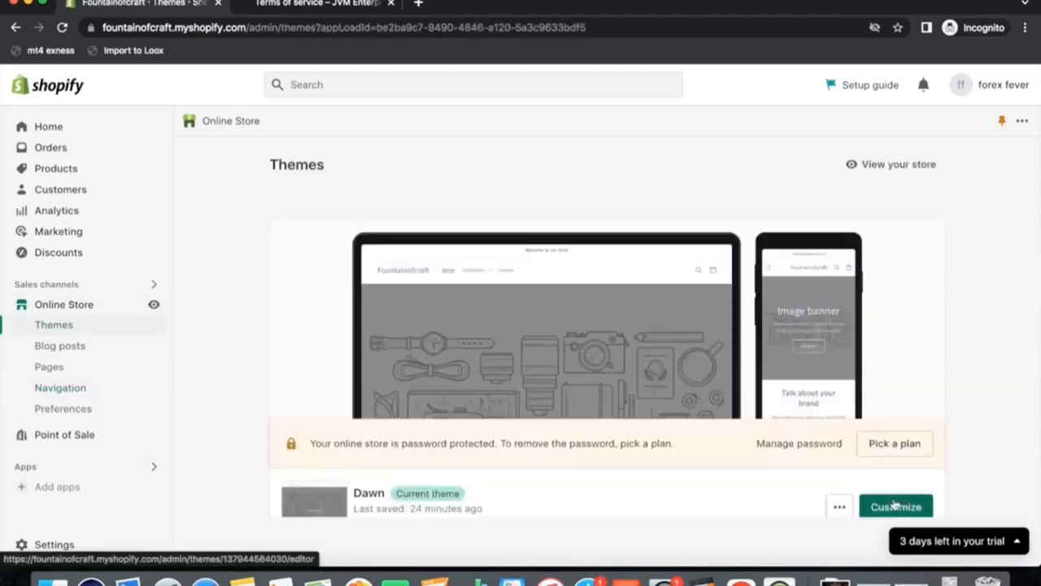
pyautogui.click(895, 506)
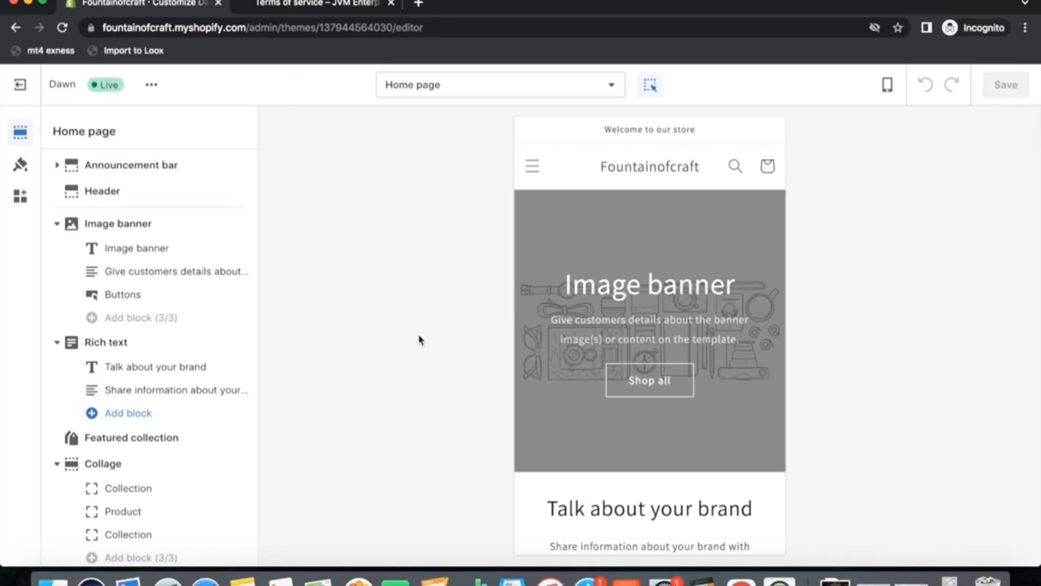
pyautogui.click(599, 136)
pyautogui.click(157, 194)
pyautogui.press('super+a')
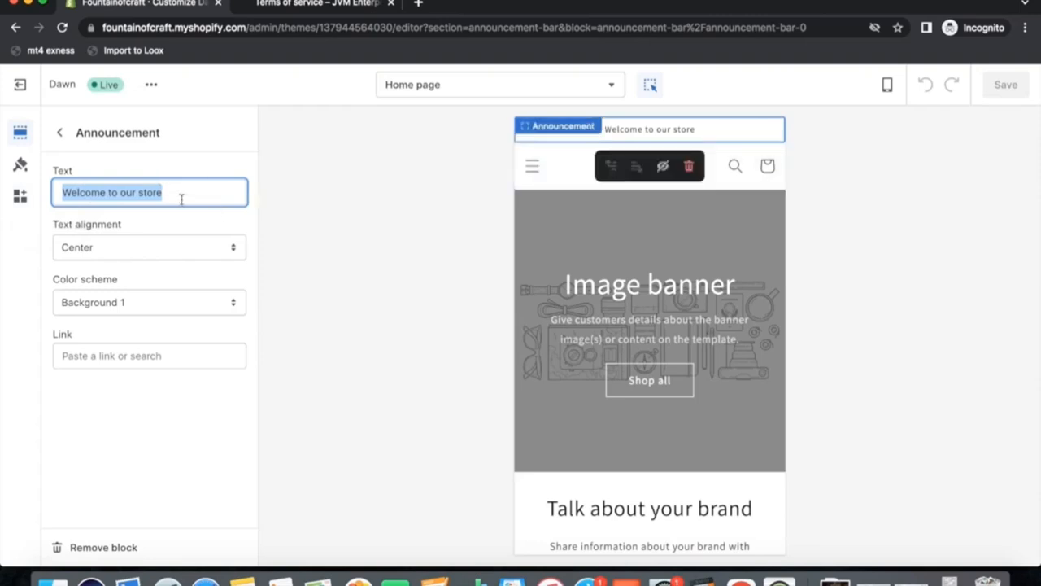
pyautogui.press('BackSpace')
pyautogui.write('Fast S')
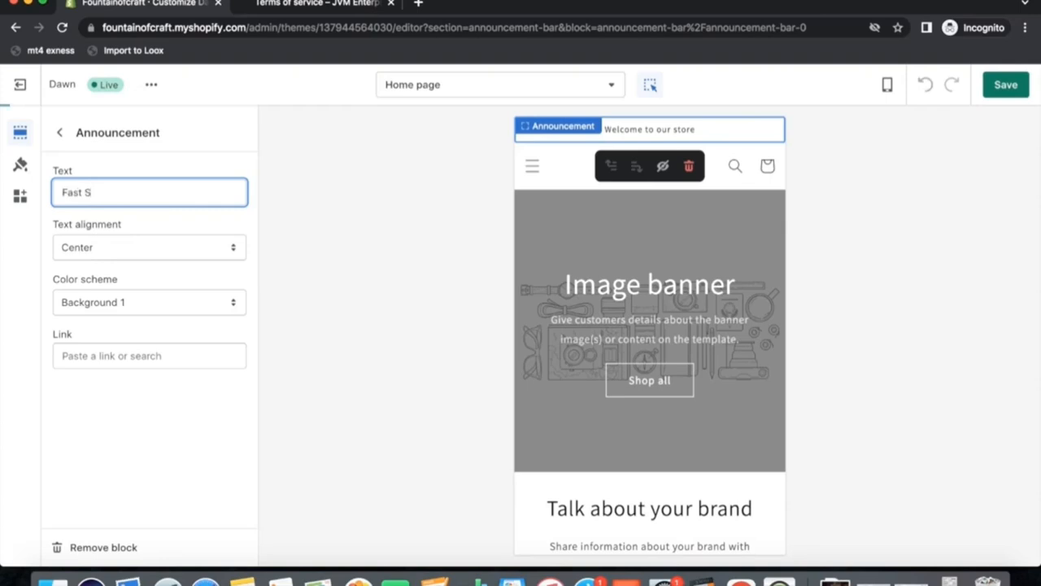
pyautogui.write('hipping W')
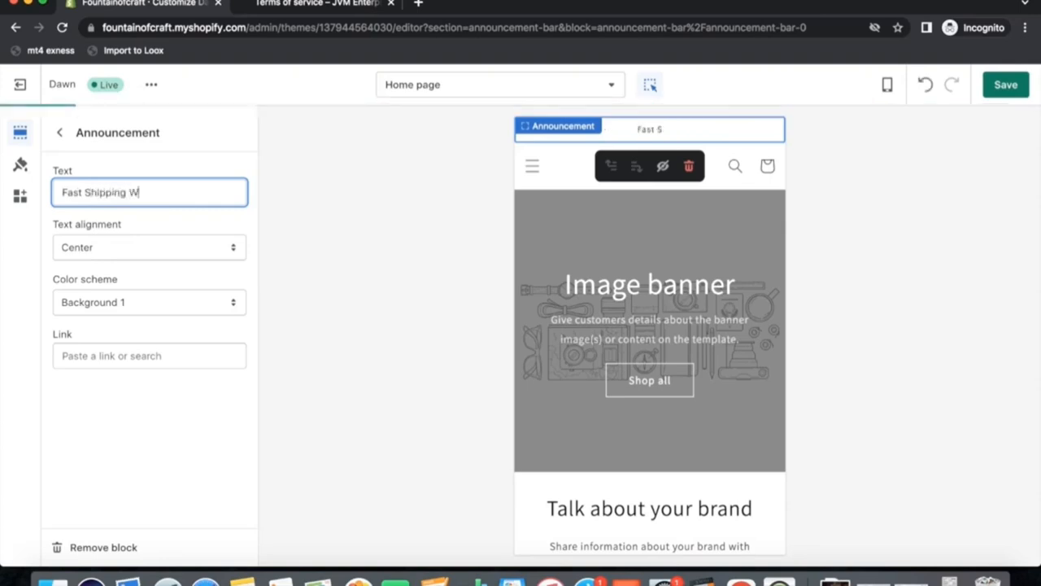
pyautogui.write('ithin USA')
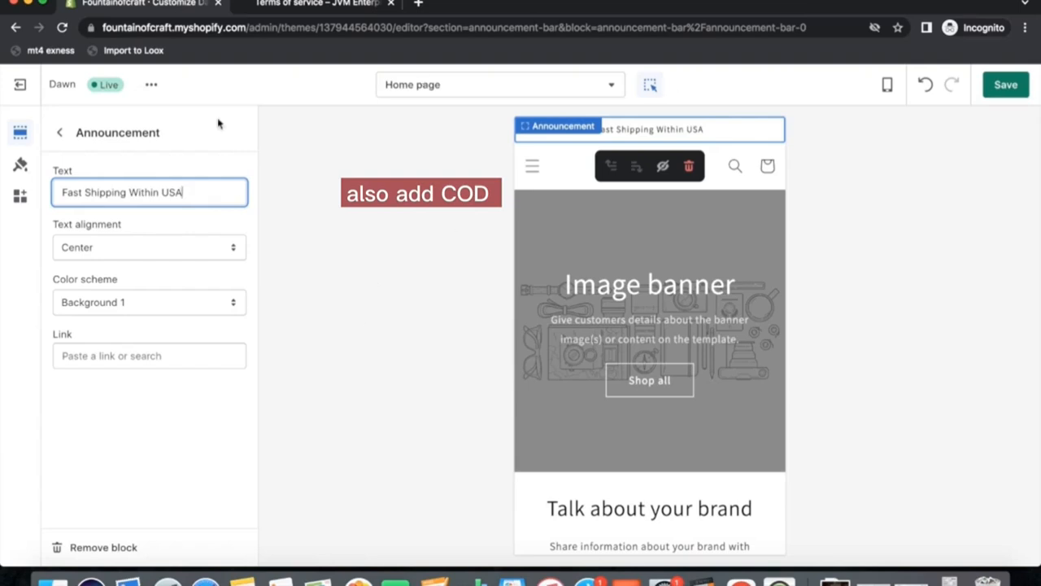
pyautogui.click(999, 84)
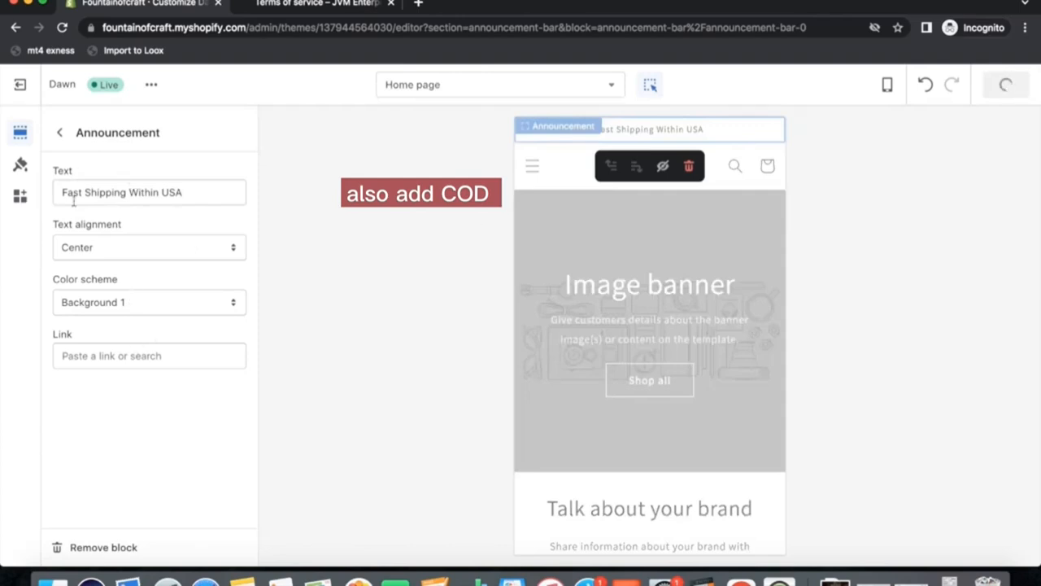
# Browse the theme's color settings and the app embeds panel.
pyautogui.click(58, 133)
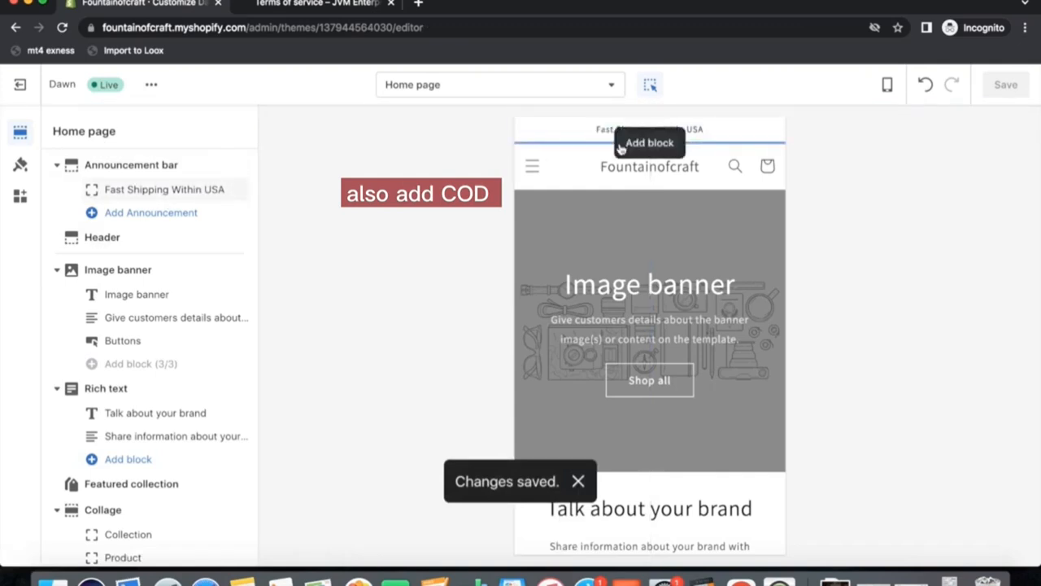
pyautogui.click(20, 163)
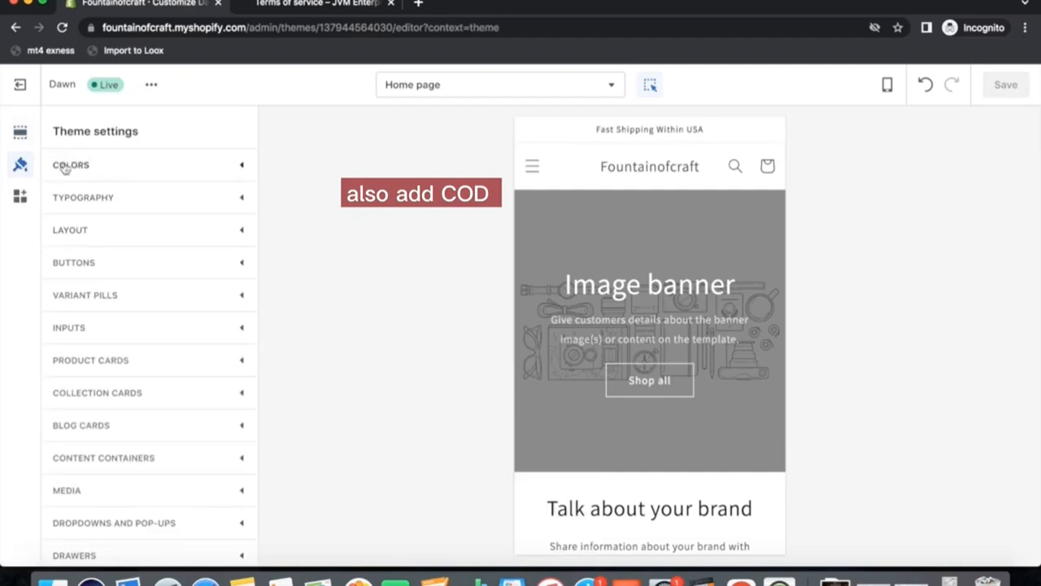
pyautogui.click(107, 166)
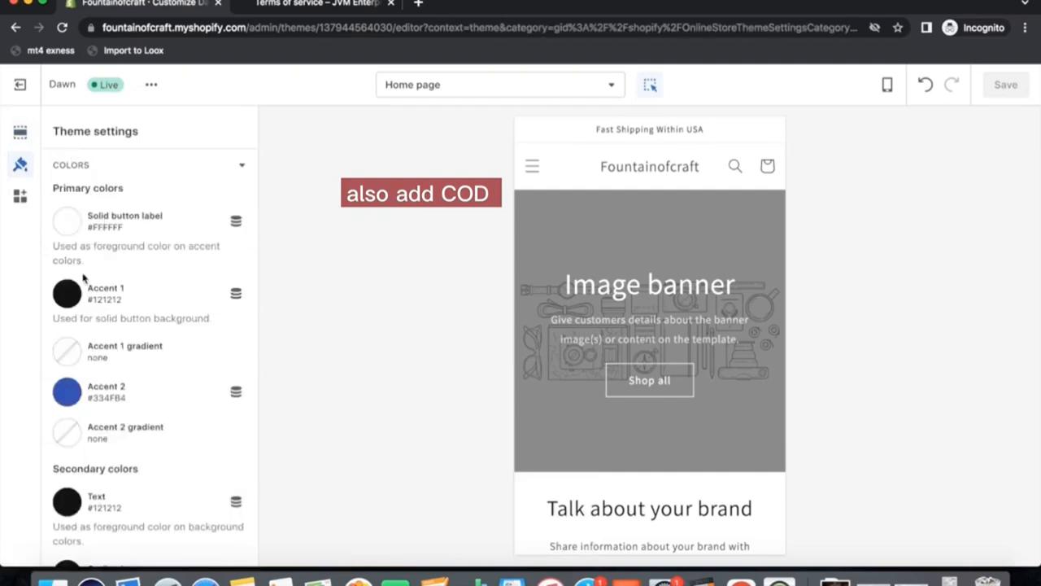
pyautogui.scroll(-1, 112, 295)
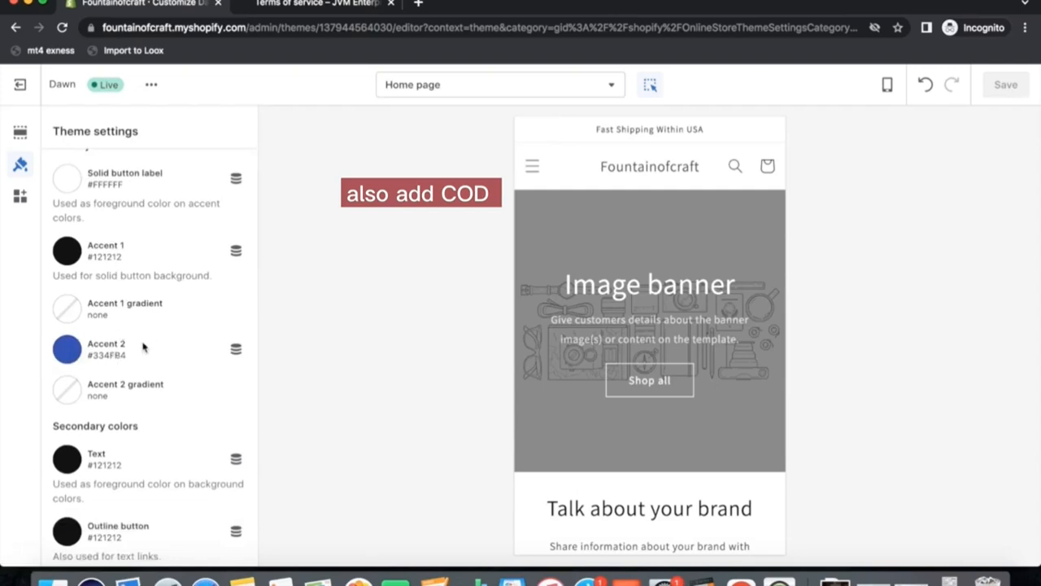
pyautogui.scroll(-4, 145, 389)
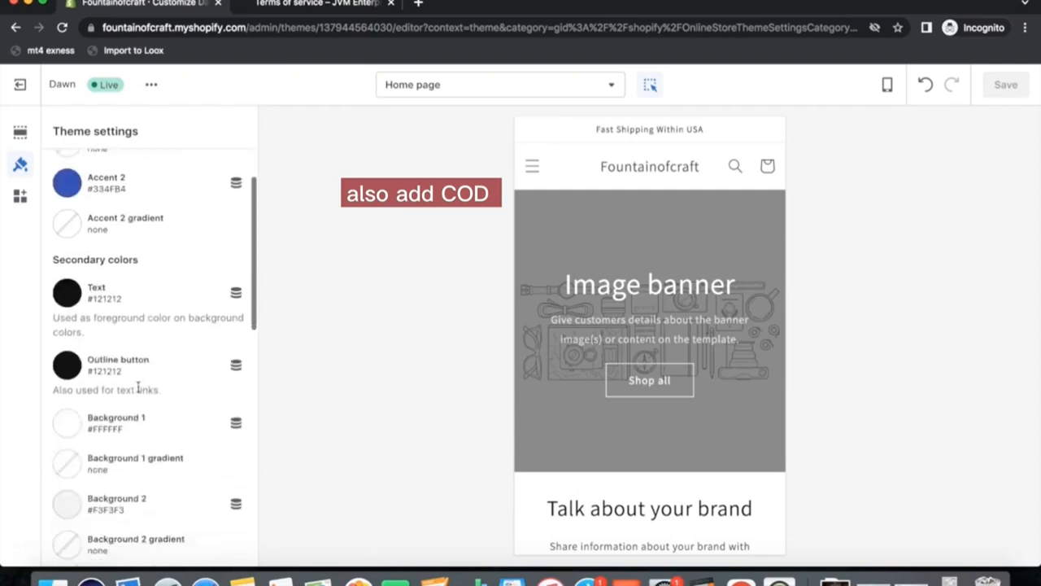
pyautogui.scroll(-4, 134, 382)
pyautogui.scroll(7, 131, 342)
pyautogui.scroll(1, 143, 317)
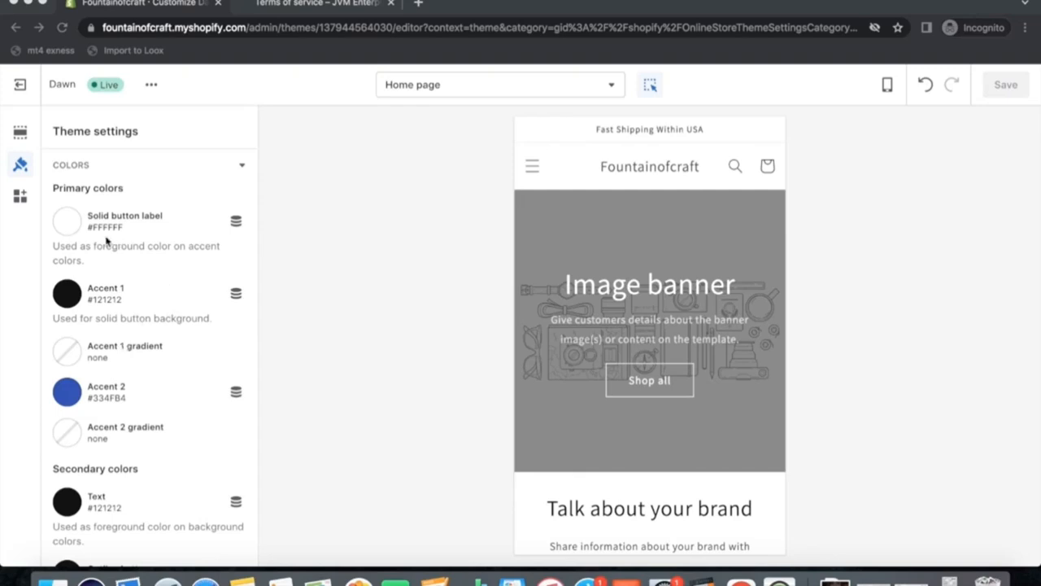
pyautogui.click(20, 198)
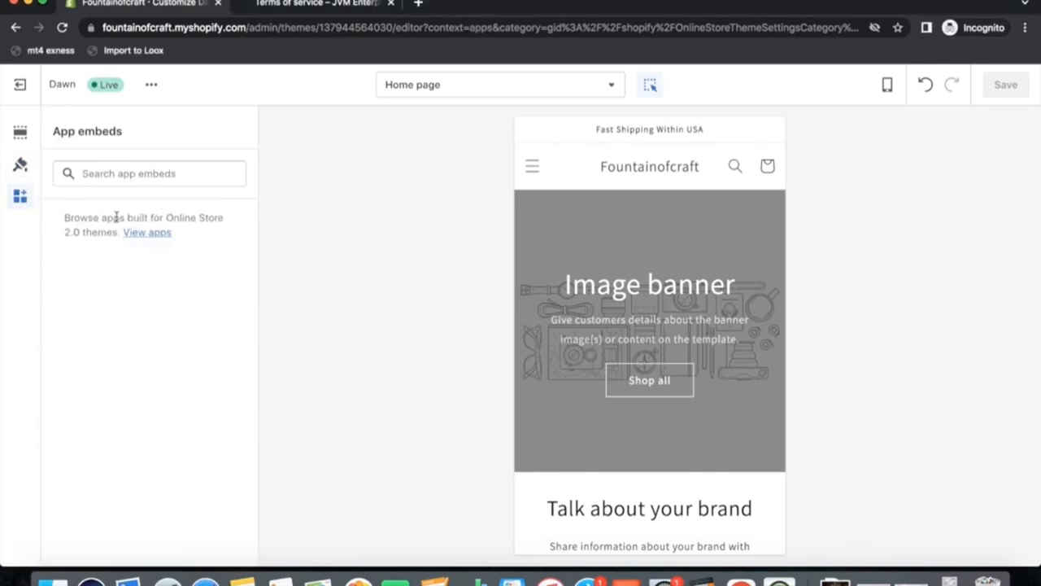
pyautogui.click(19, 132)
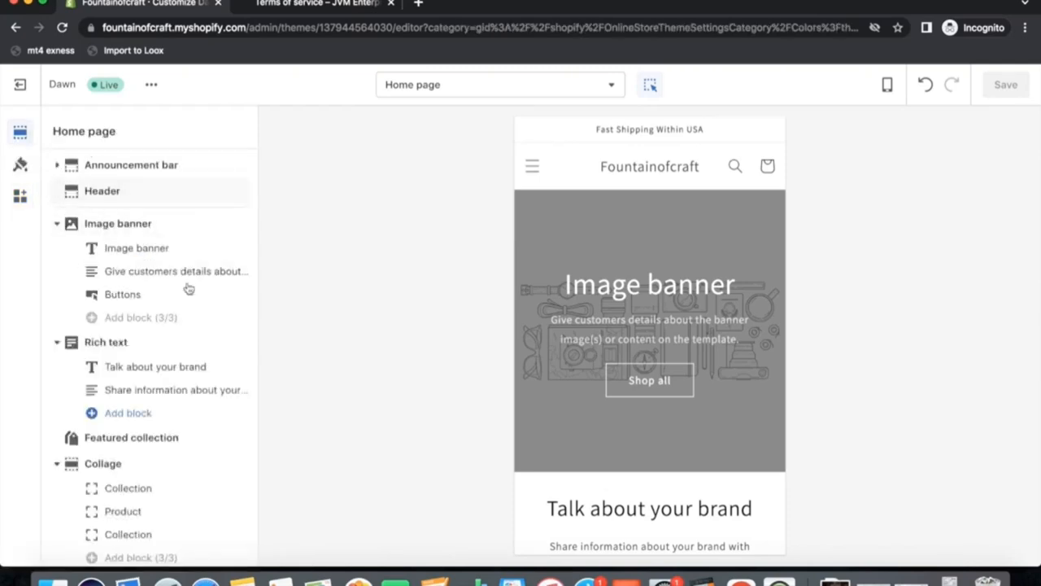
# Set the header logo to the JVM logo image from the library and reduce the custom logo width to 70px.
pyautogui.click(623, 177)
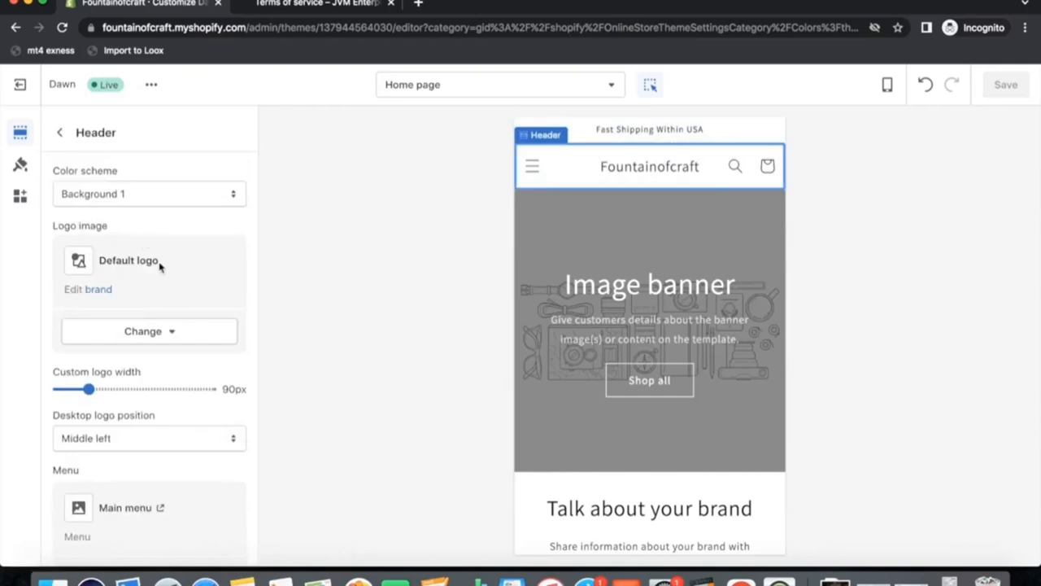
pyautogui.click(150, 332)
pyautogui.click(137, 428)
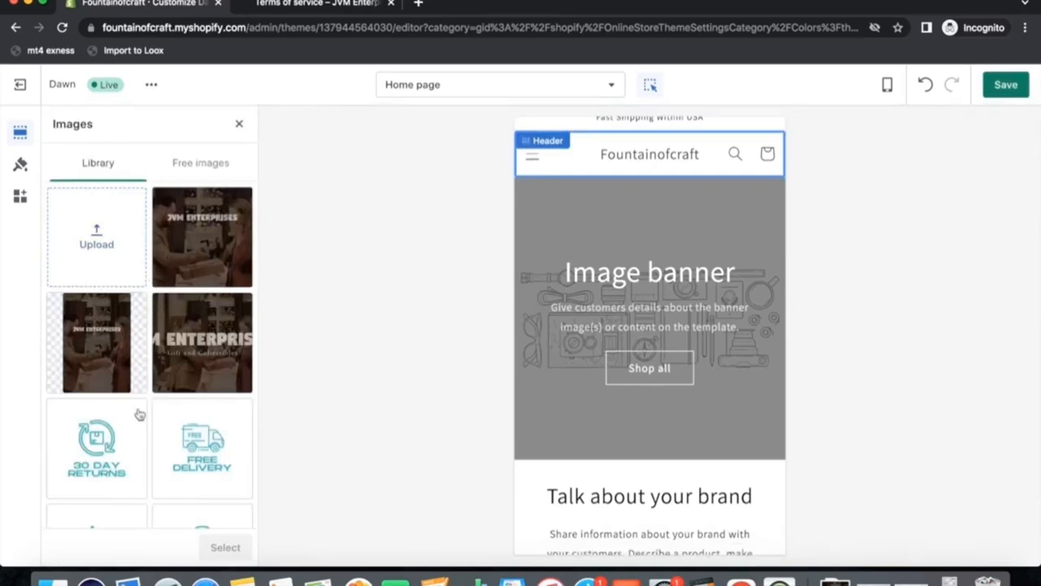
pyautogui.scroll(-3, 137, 414)
pyautogui.click(137, 480)
pyautogui.click(215, 547)
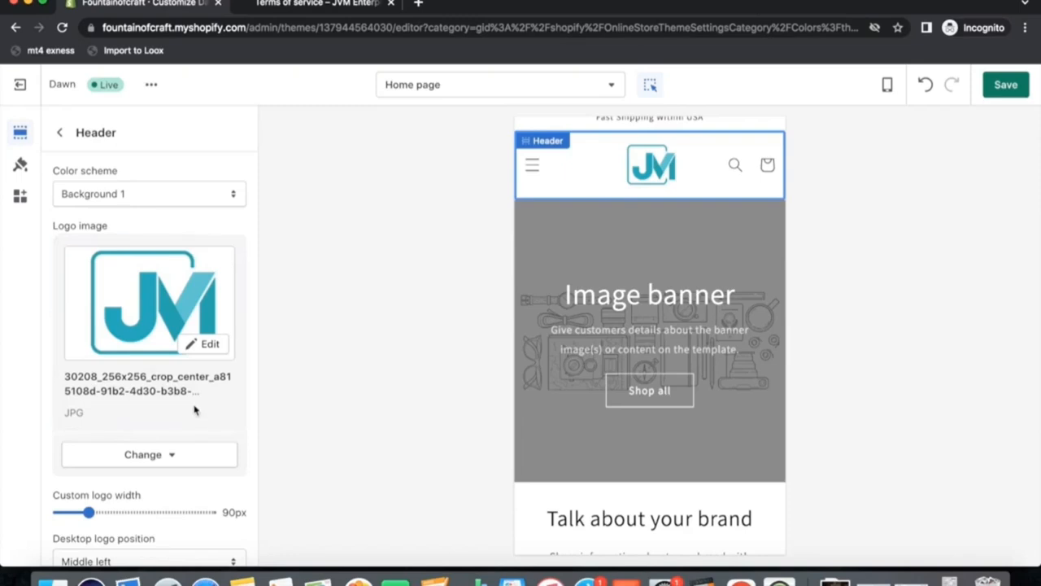
pyautogui.scroll(-3, 163, 413)
pyautogui.scroll(-1, 162, 413)
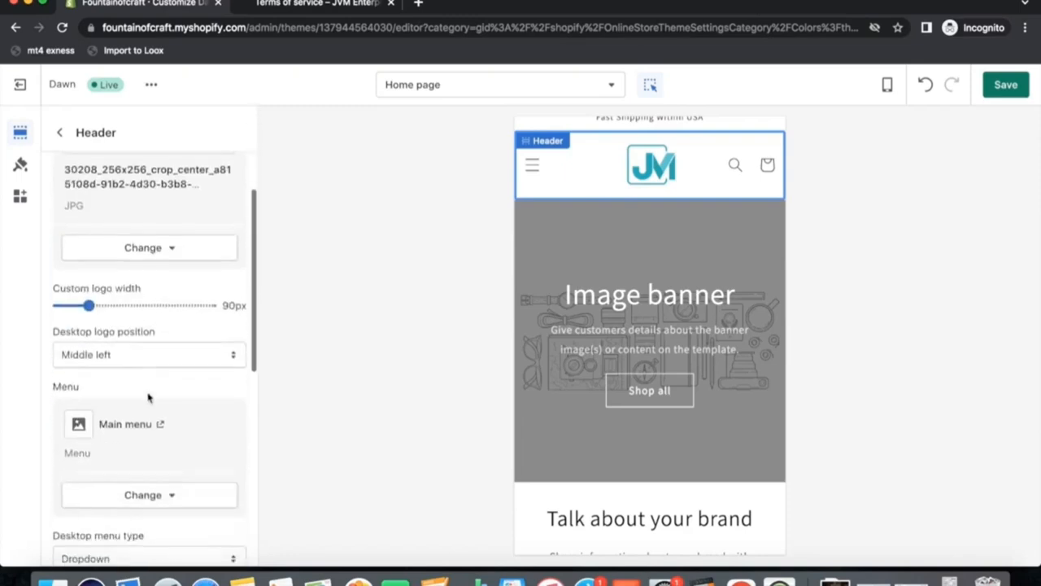
pyautogui.moveTo(89, 306); pyautogui.dragTo(73, 305)
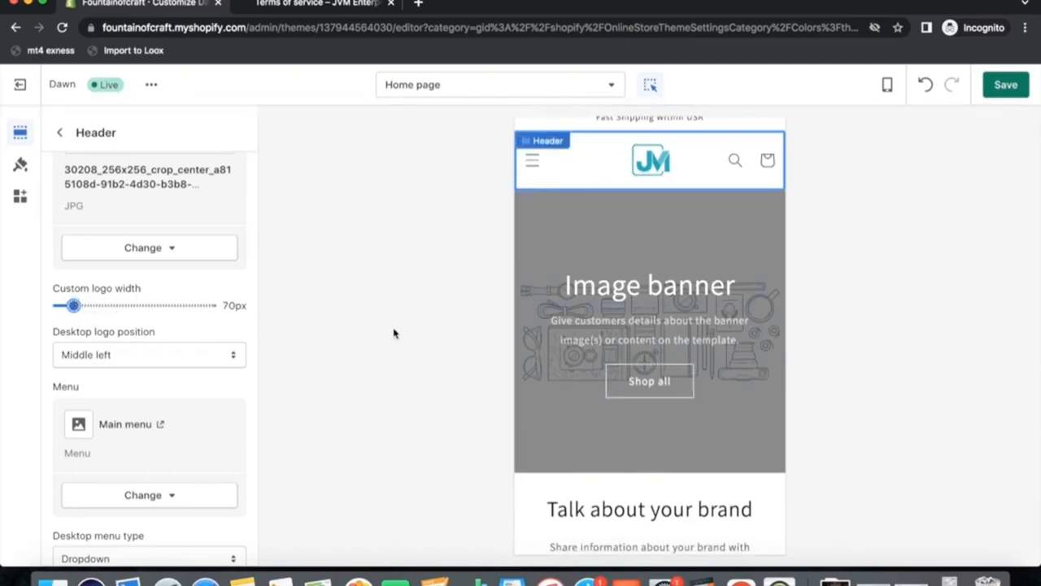
# Preview the storefront header in desktop and mobile views and open the mobile navigation menu.
pyautogui.click(889, 86)
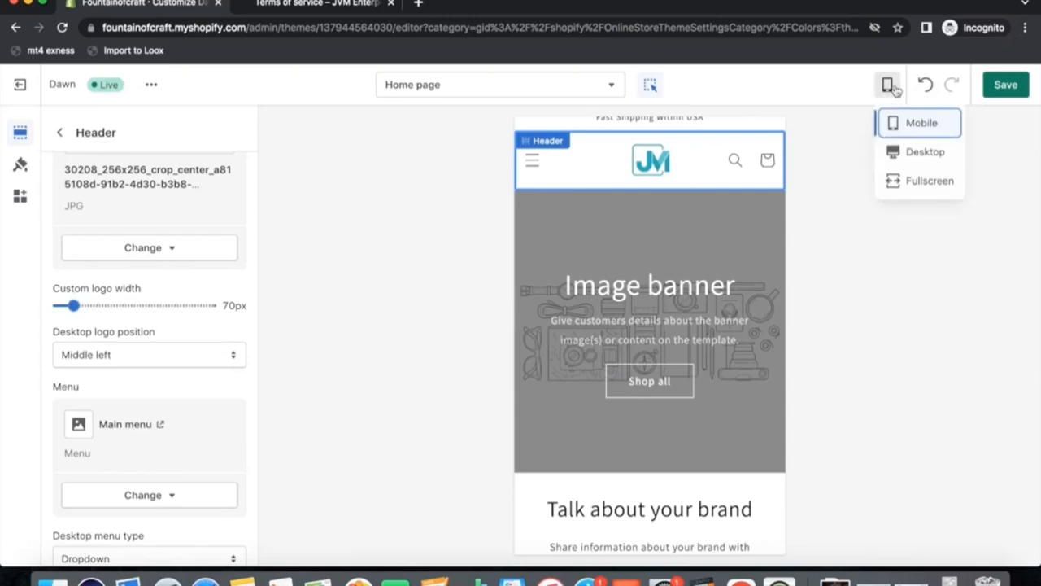
pyautogui.click(907, 155)
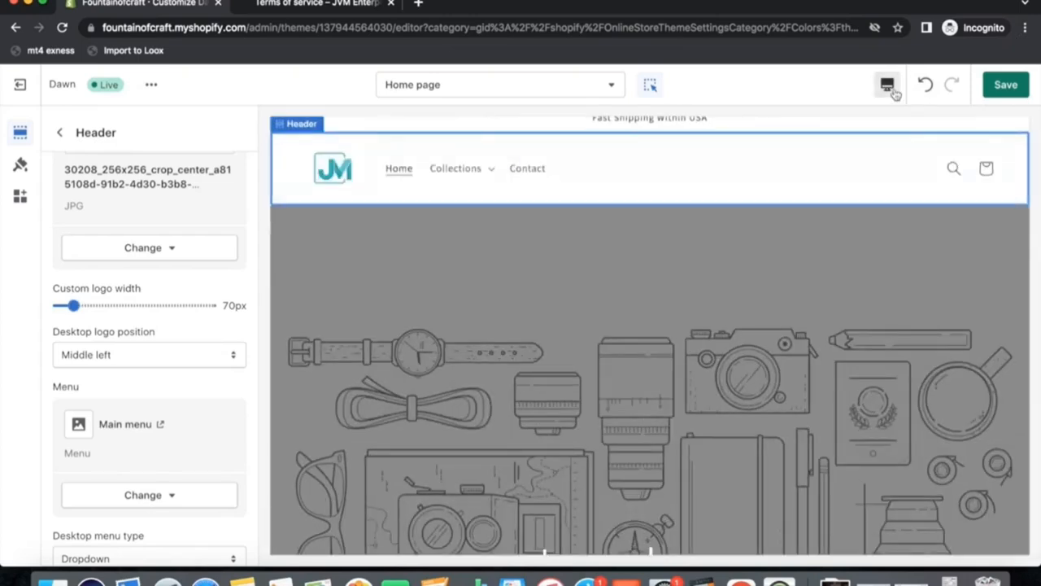
pyautogui.click(887, 85)
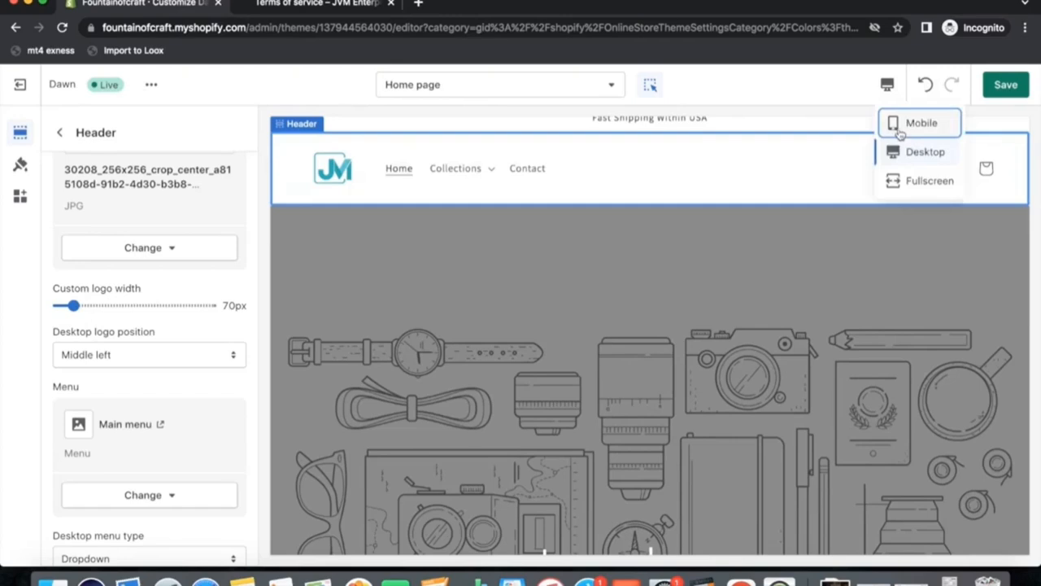
pyautogui.click(899, 130)
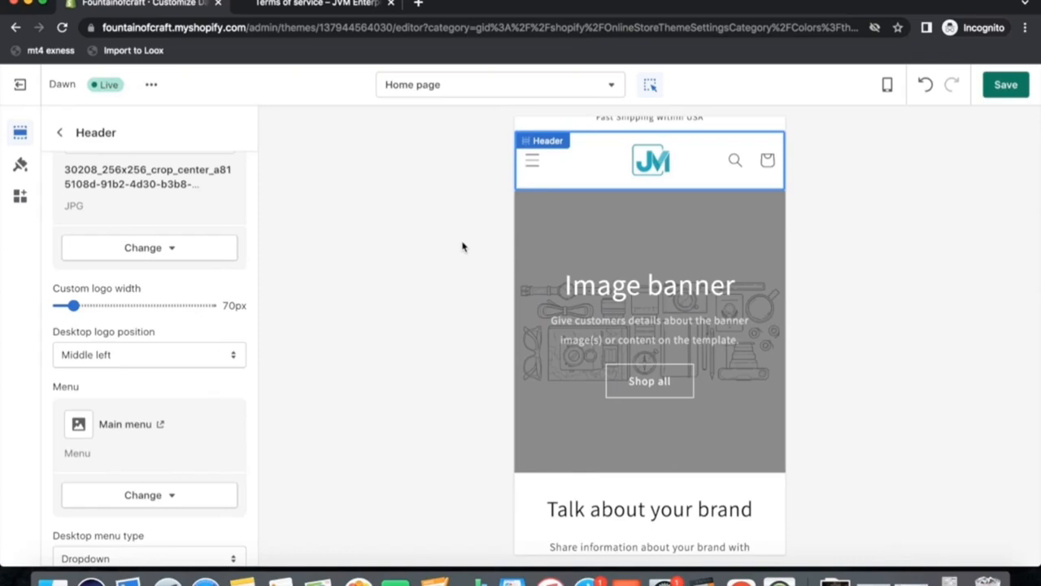
pyautogui.scroll(3, 132, 314)
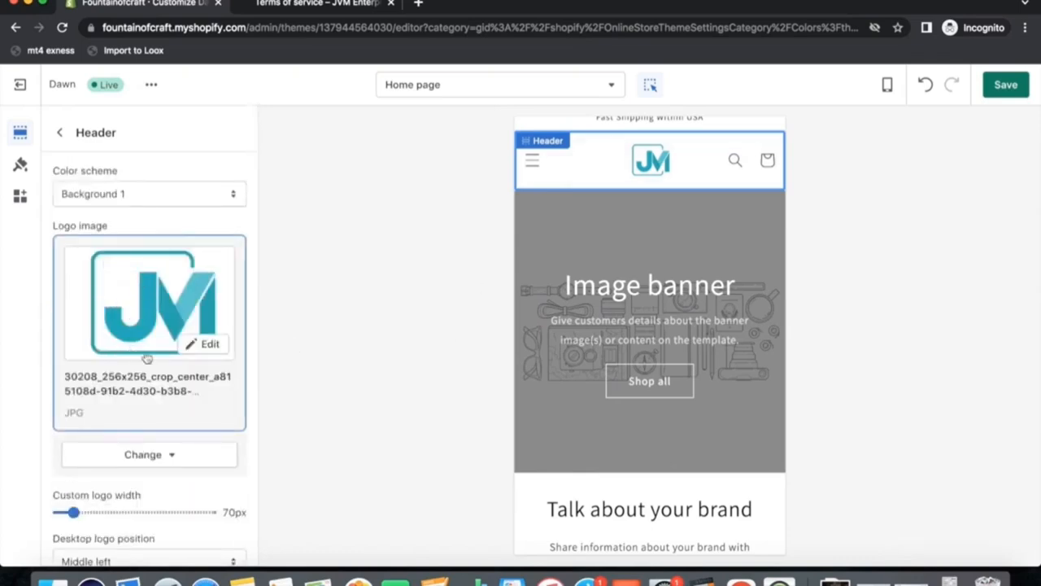
pyautogui.click(532, 160)
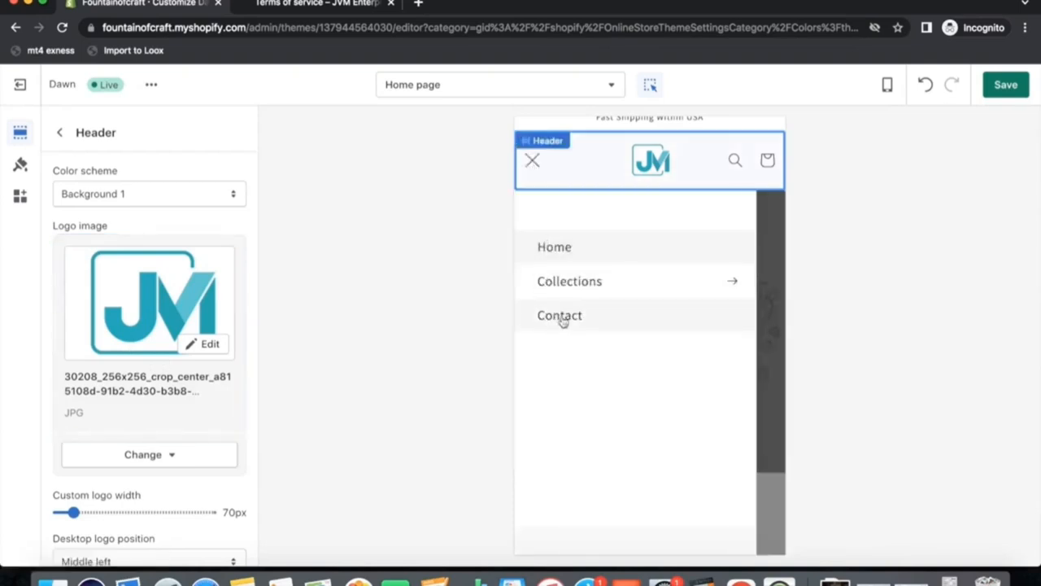
pyautogui.click(533, 161)
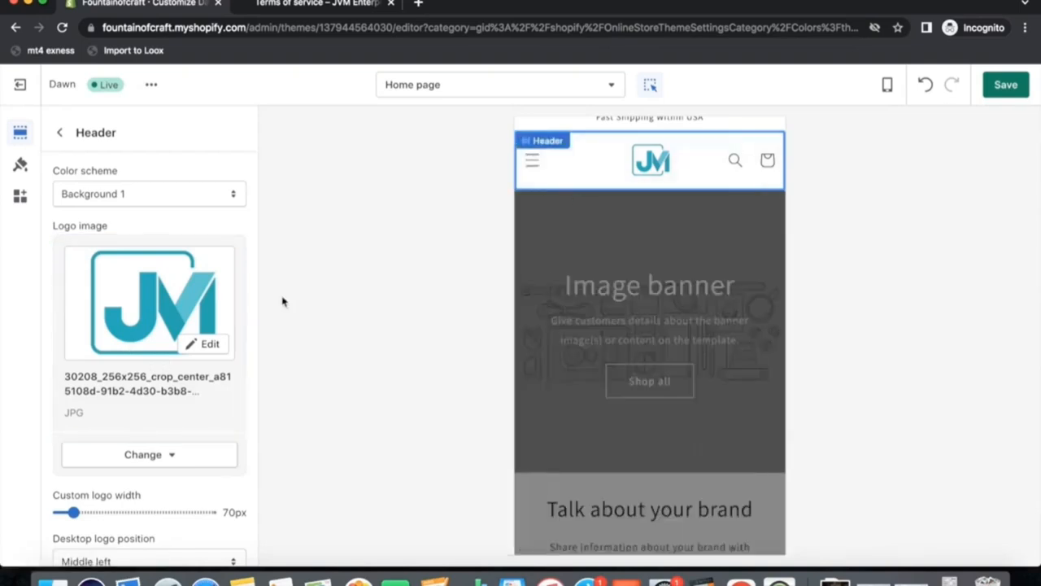
# Browse the home page sections and their preview.
pyautogui.click(62, 136)
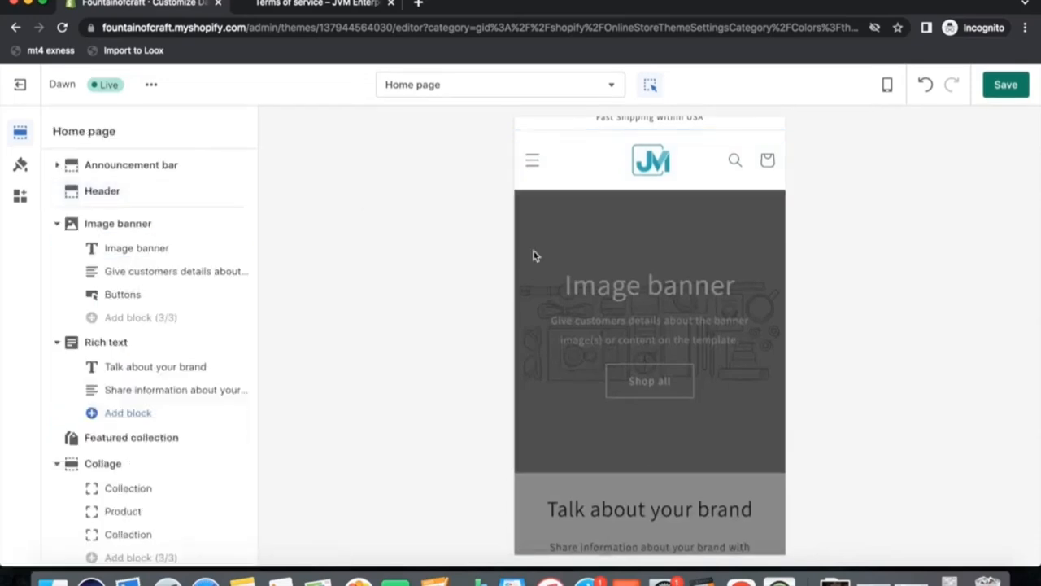
pyautogui.scroll(-1, 624, 210)
pyautogui.scroll(1, 625, 210)
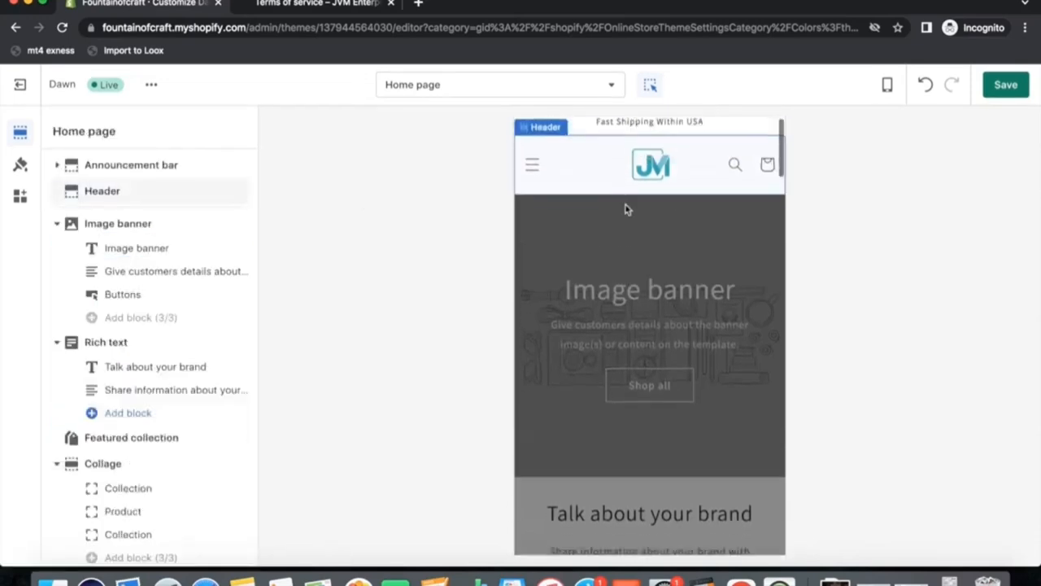
pyautogui.scroll(-2, 625, 210)
pyautogui.click(623, 239)
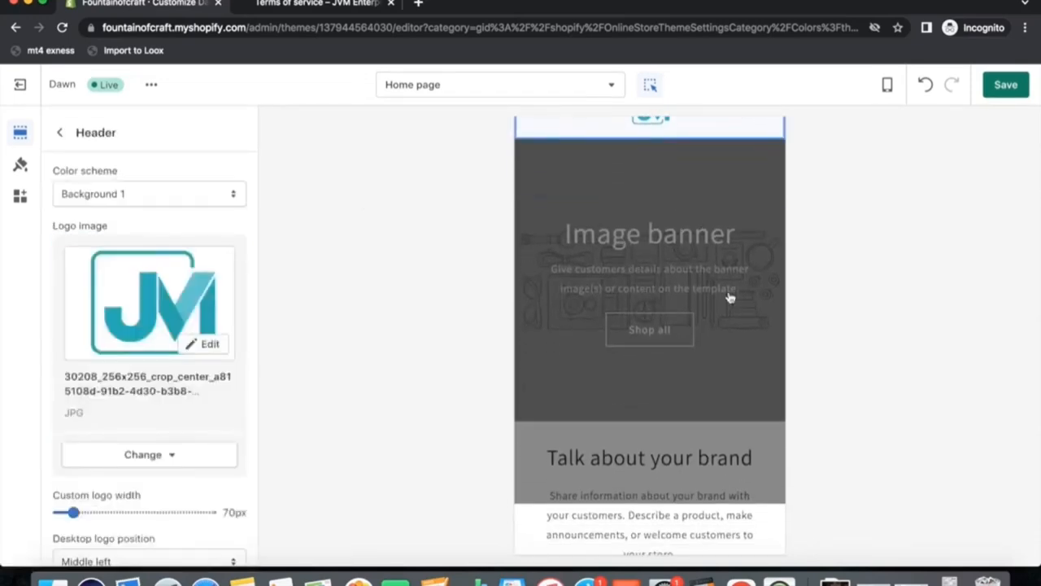
pyautogui.scroll(1, 610, 311)
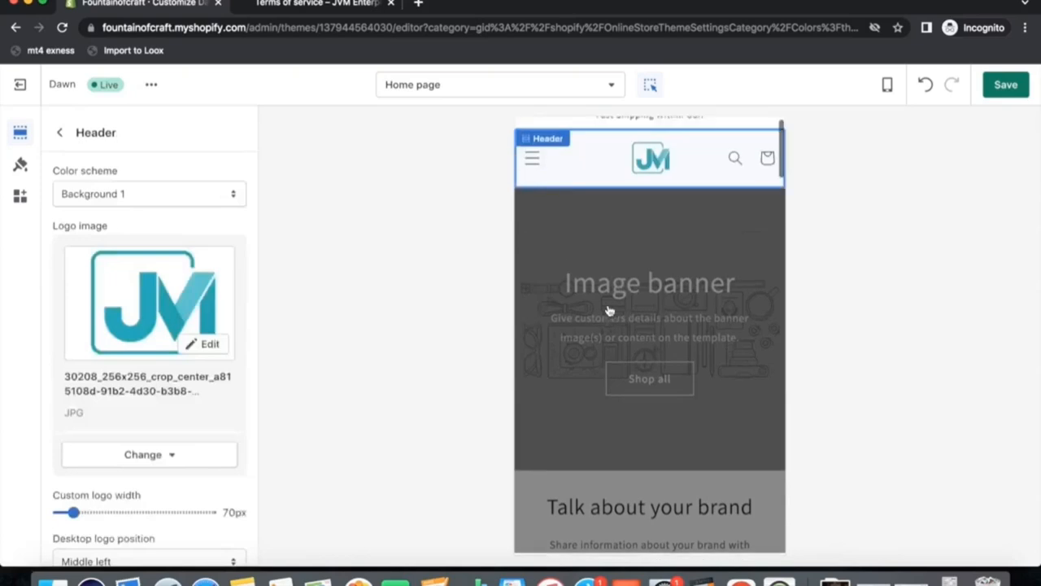
pyautogui.click(60, 131)
pyautogui.scroll(-1, 133, 360)
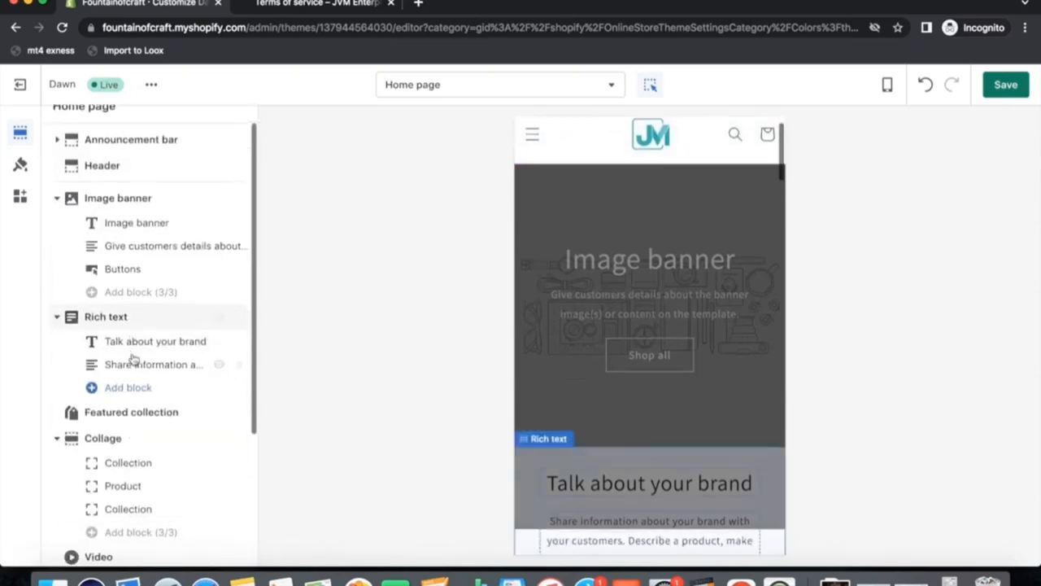
pyautogui.scroll(1, 570, 313)
pyautogui.click(632, 350)
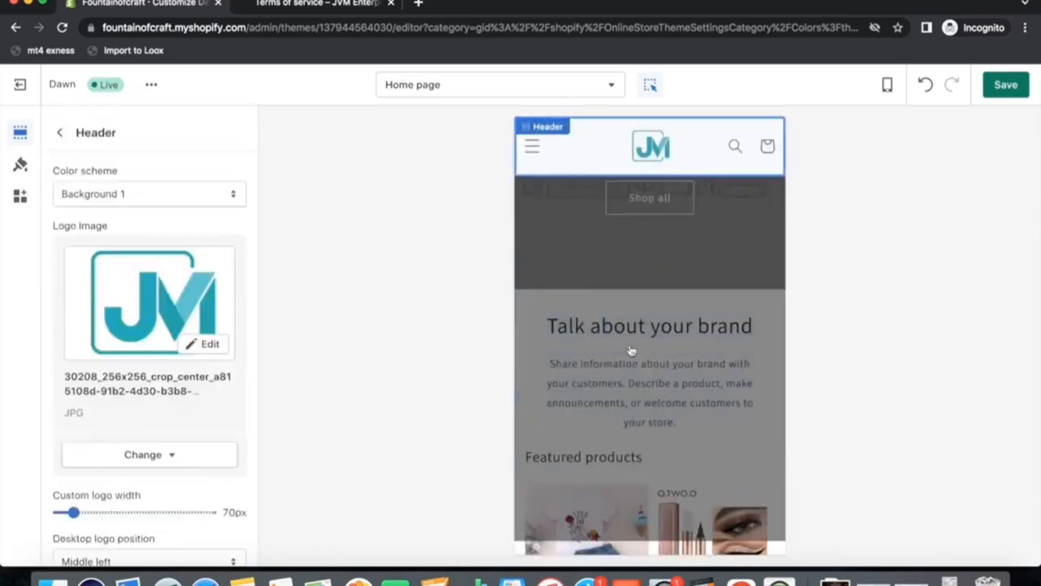
pyautogui.click(59, 132)
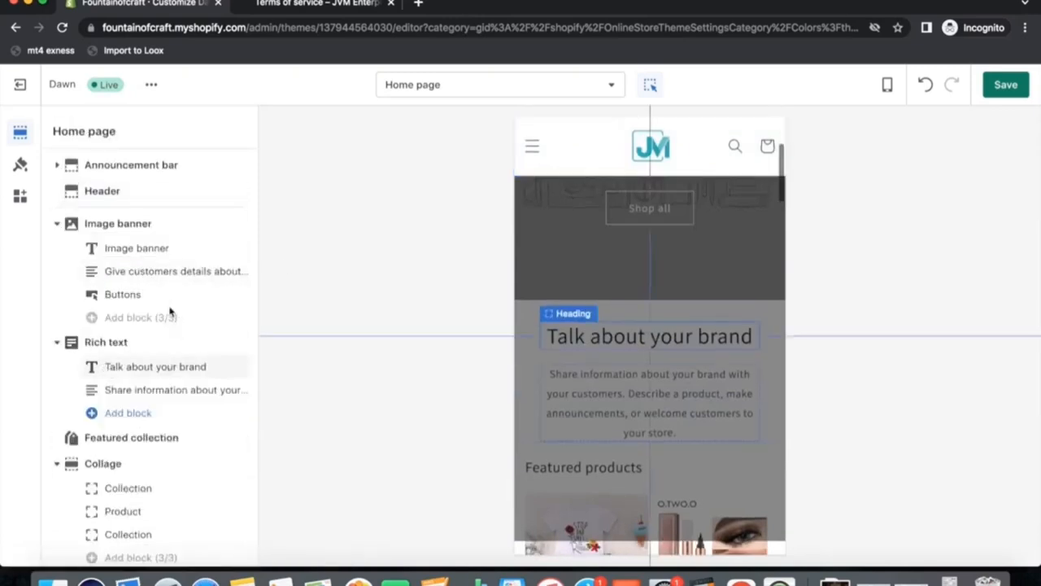
# Clear the image banner's heading text.
pyautogui.click(137, 248)
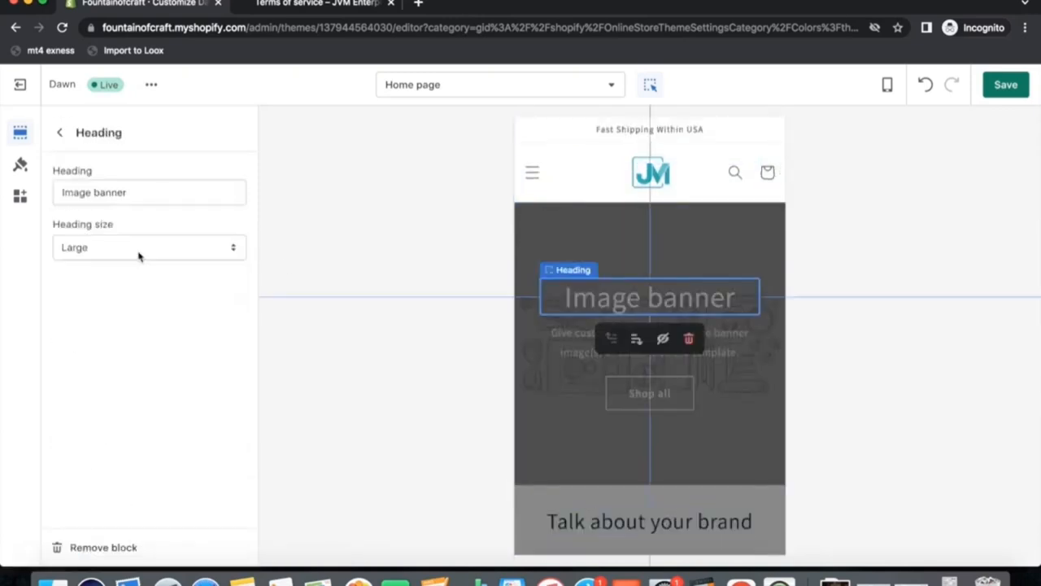
pyautogui.moveTo(138, 200); pyautogui.dragTo(33, 199)
pyautogui.press('BackSpace')
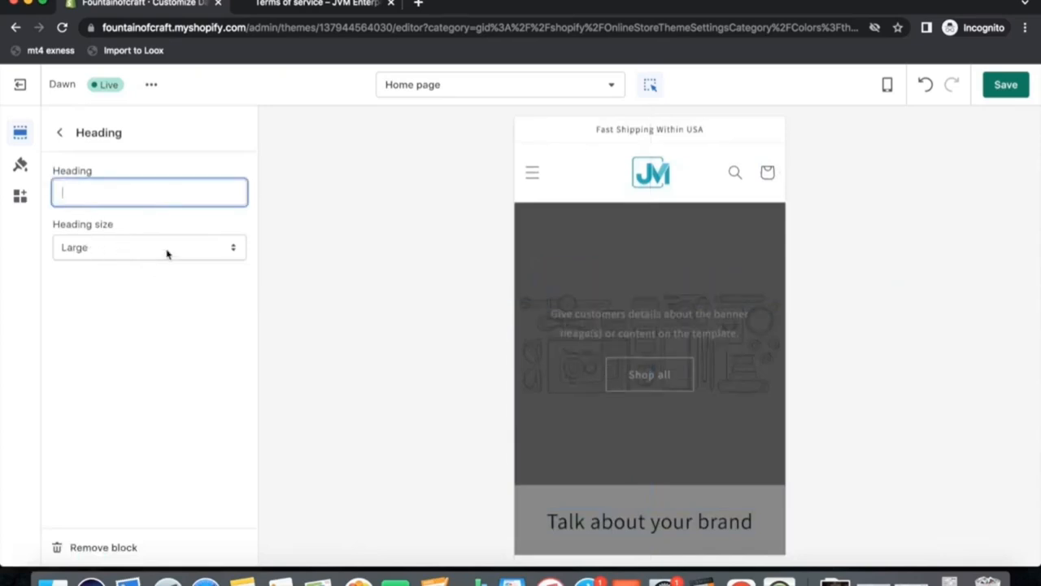
pyautogui.click(59, 132)
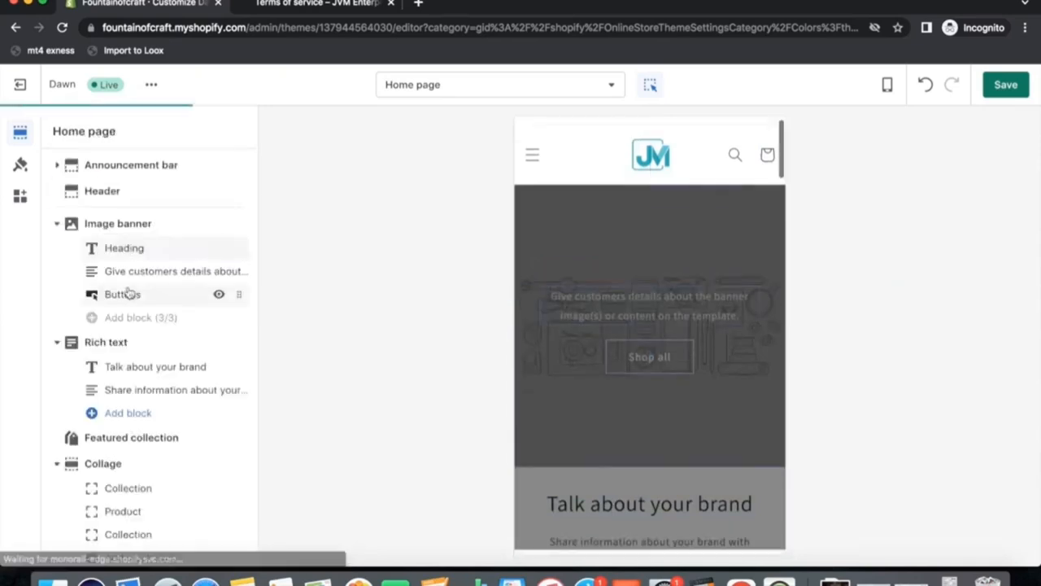
# Hide the image banner's heading and description text blocks.
pyautogui.click(128, 271)
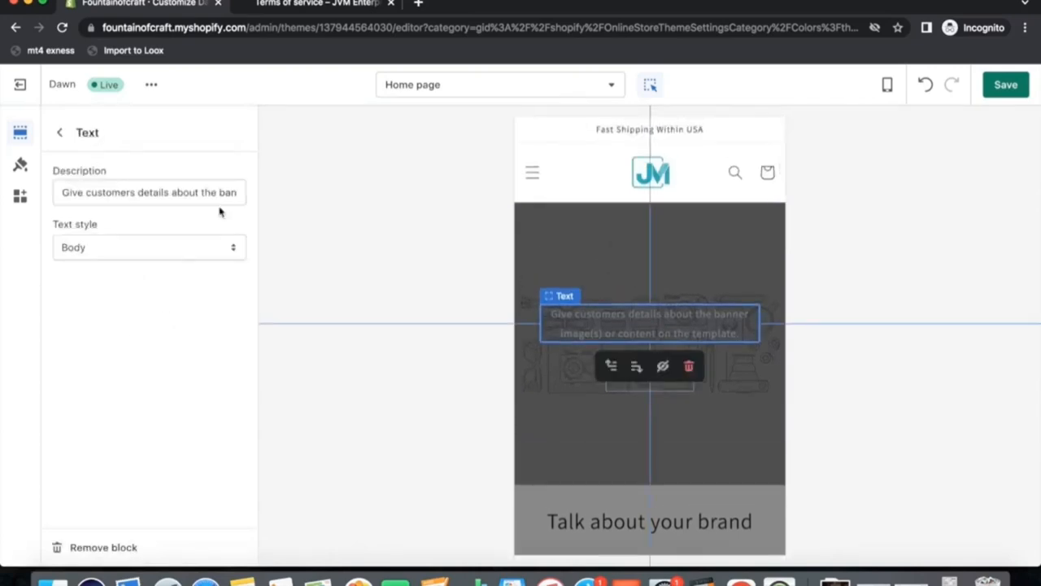
pyautogui.click(60, 135)
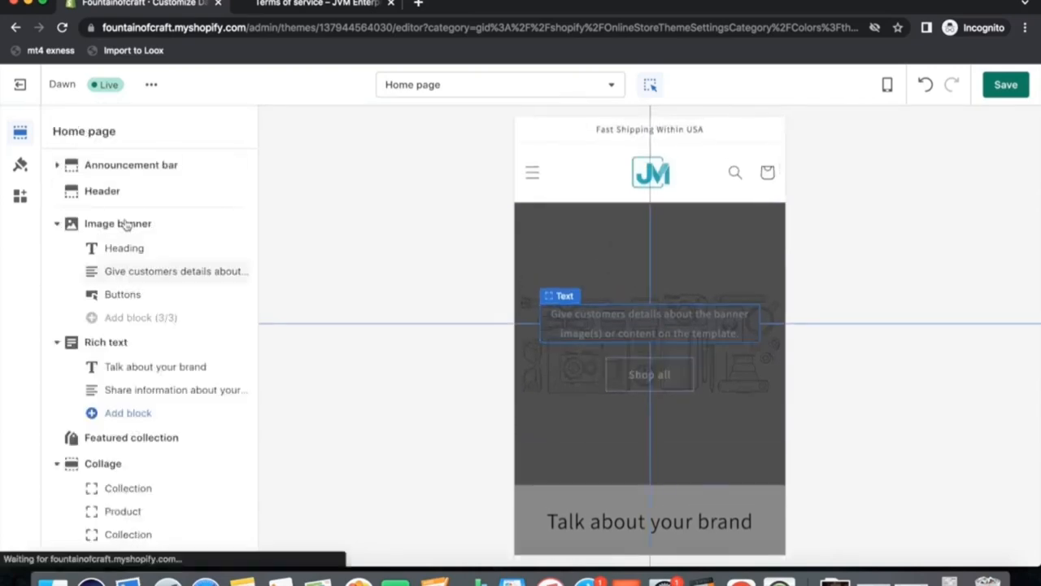
pyautogui.click(219, 272)
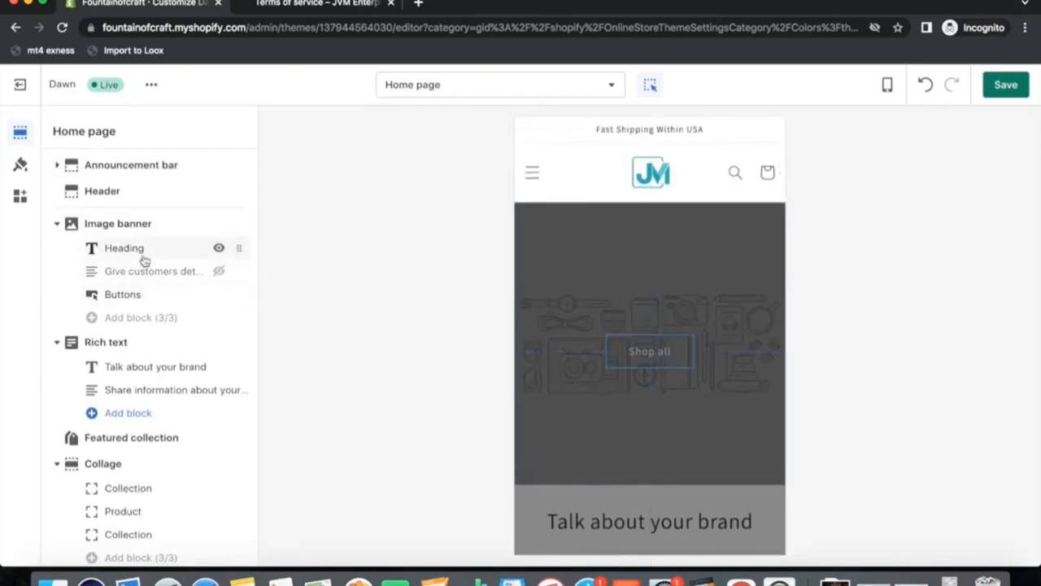
pyautogui.click(219, 247)
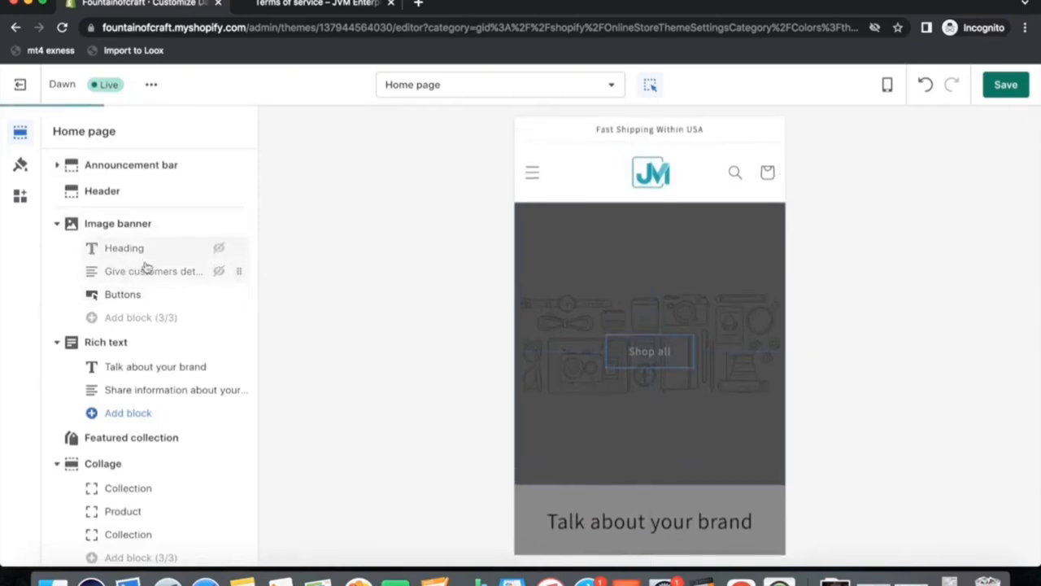
pyautogui.click(597, 221)
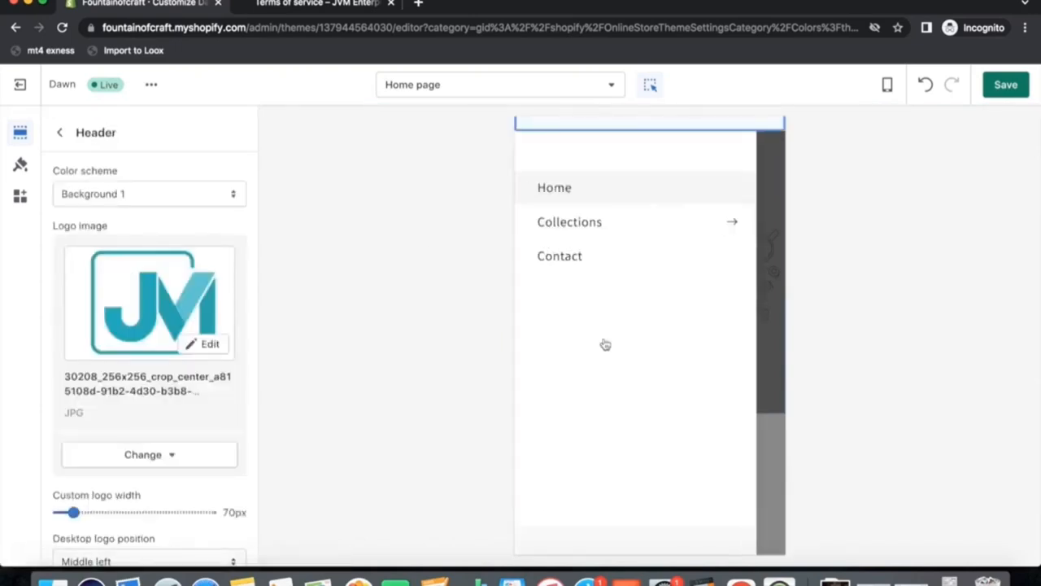
pyautogui.click(766, 259)
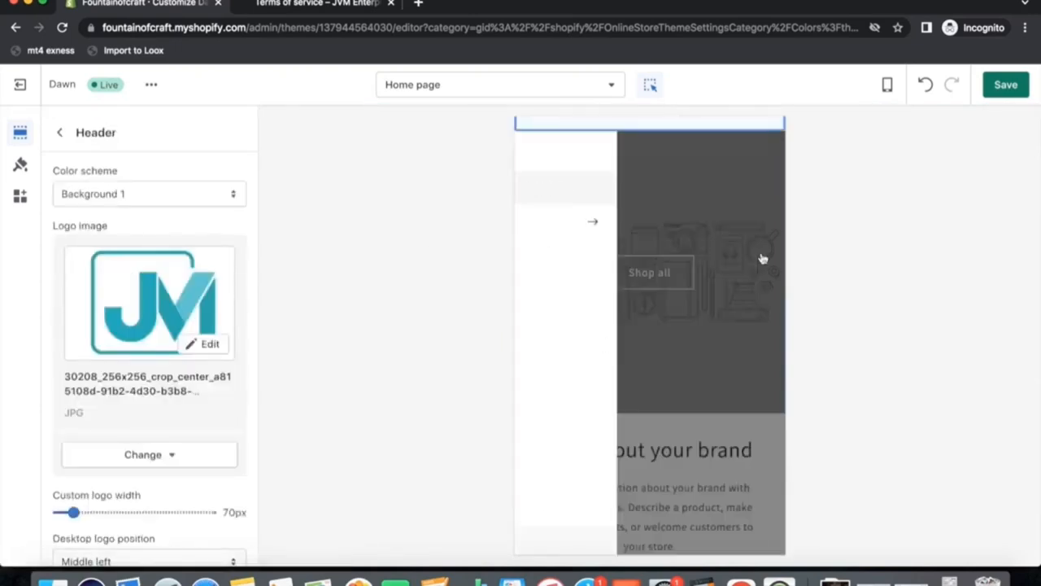
pyautogui.click(59, 132)
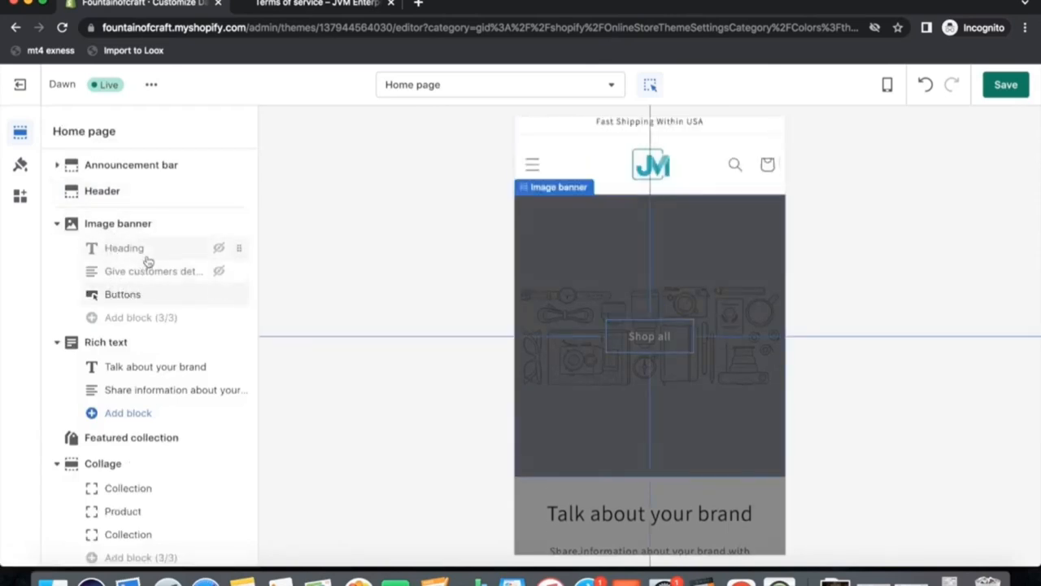
# Set the image banner's first image to the JVM Enterprises banner picture from the library.
pyautogui.click(136, 225)
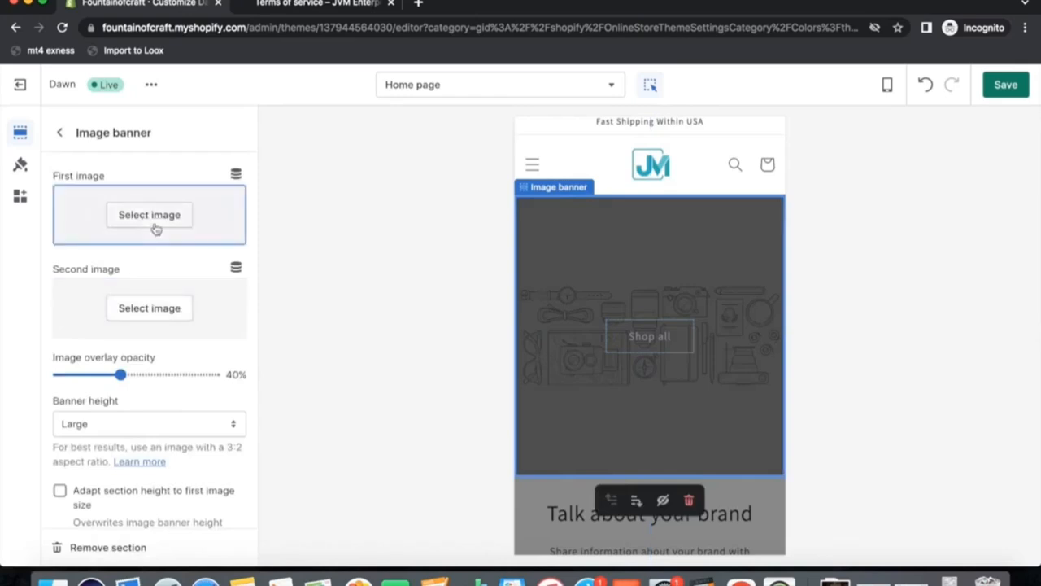
pyautogui.click(155, 227)
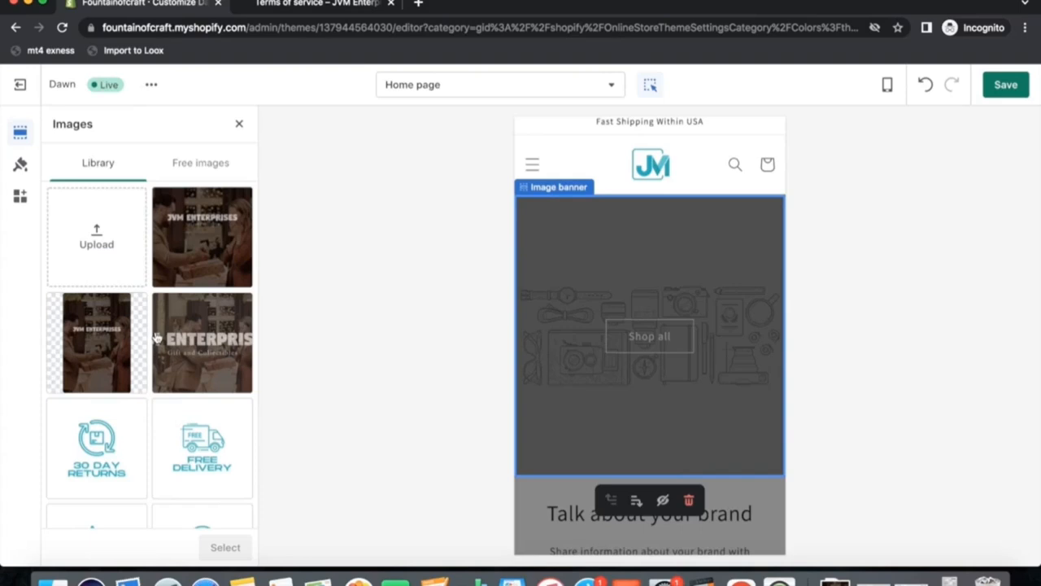
pyautogui.click(207, 235)
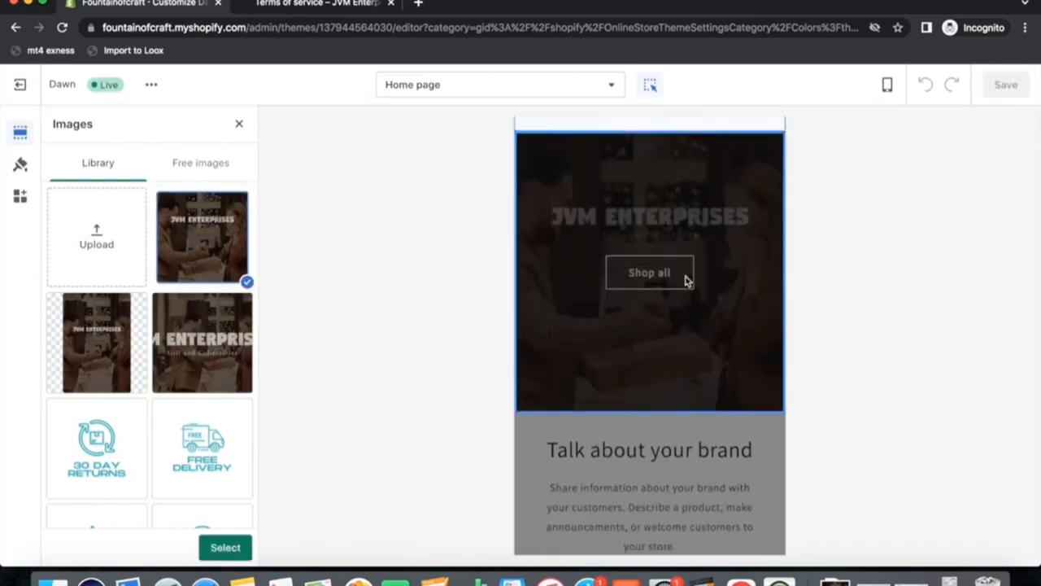
pyautogui.click(225, 547)
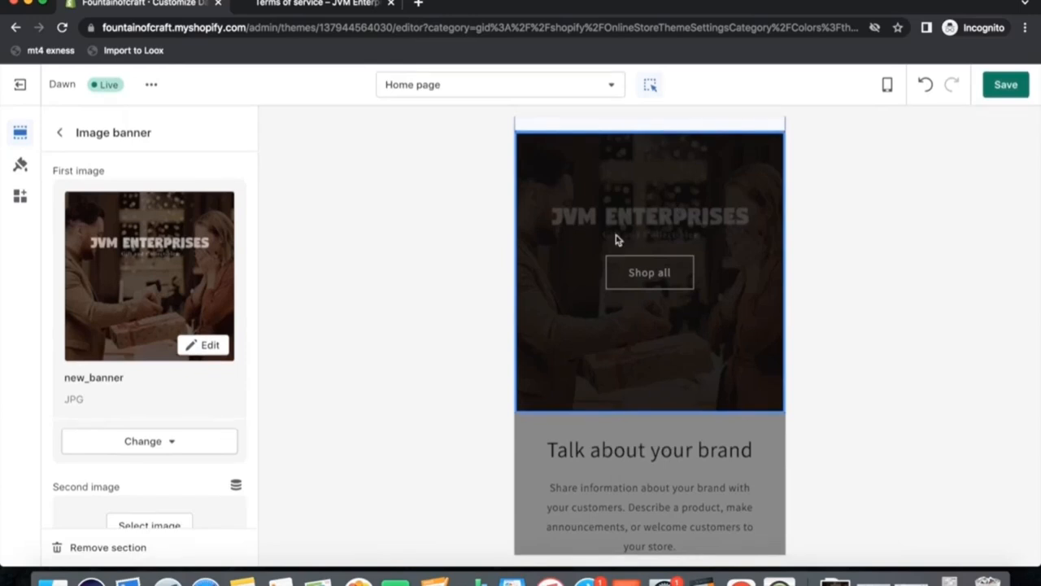
pyautogui.click(59, 132)
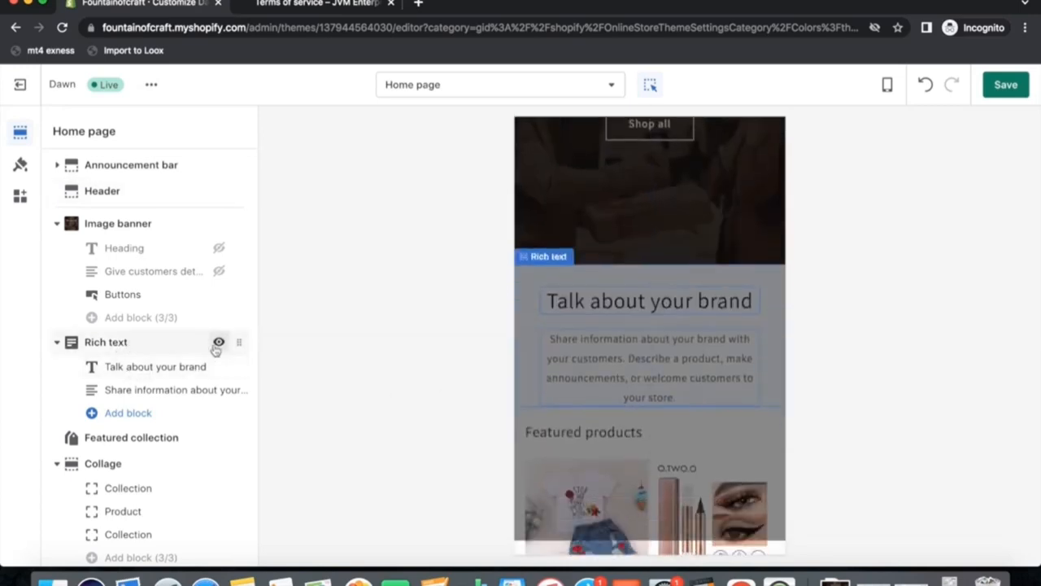
# Hide the Rich text section along with its heading and text blocks.
pyautogui.click(217, 343)
pyautogui.click(218, 367)
pyautogui.click(220, 390)
pyautogui.click(669, 304)
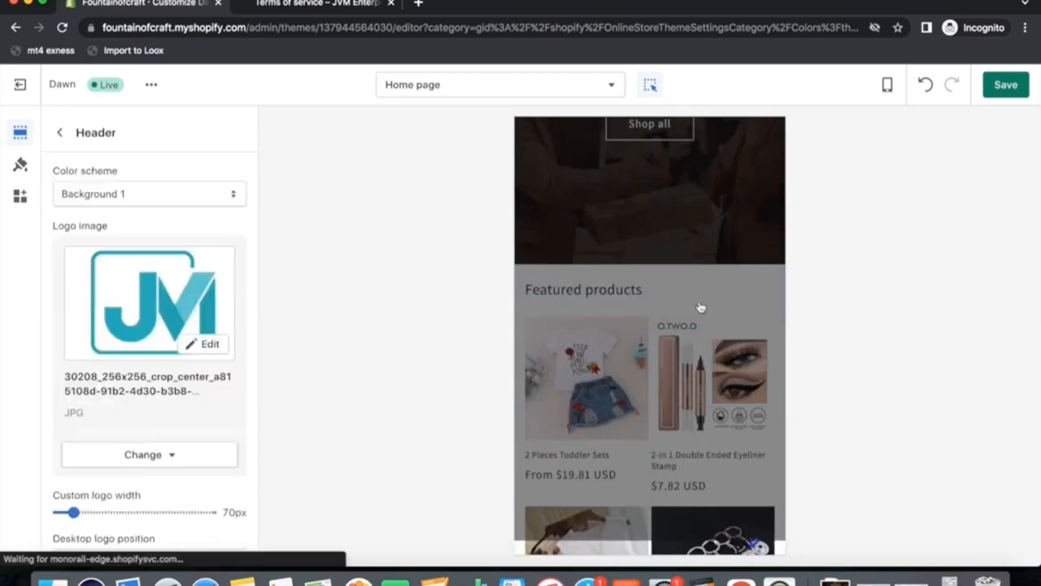
pyautogui.click(57, 139)
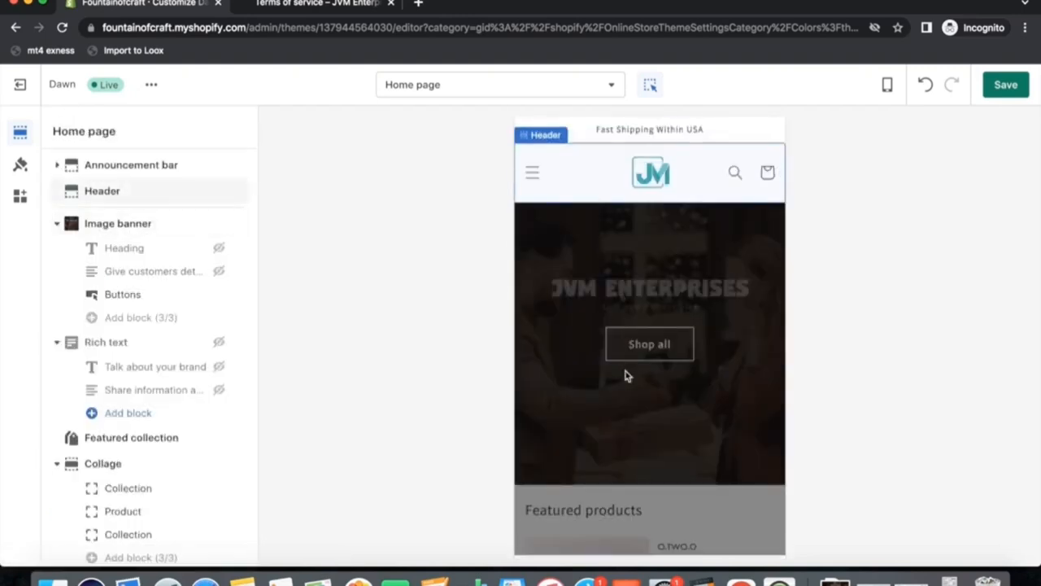
# Scroll down the home page to inspect the footer section.
pyautogui.scroll(-20, 643, 394)
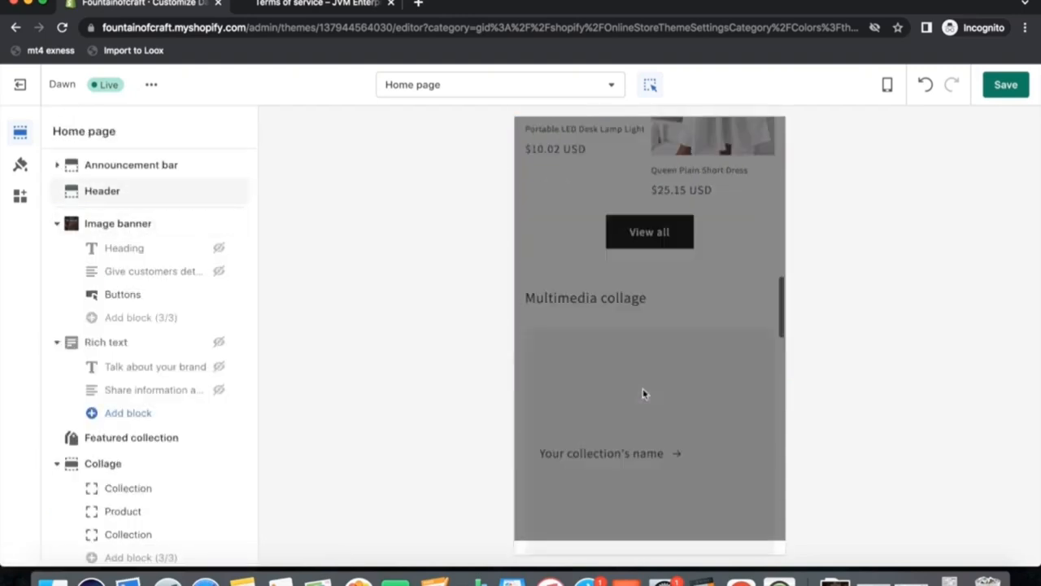
pyautogui.scroll(-5, 73, 437)
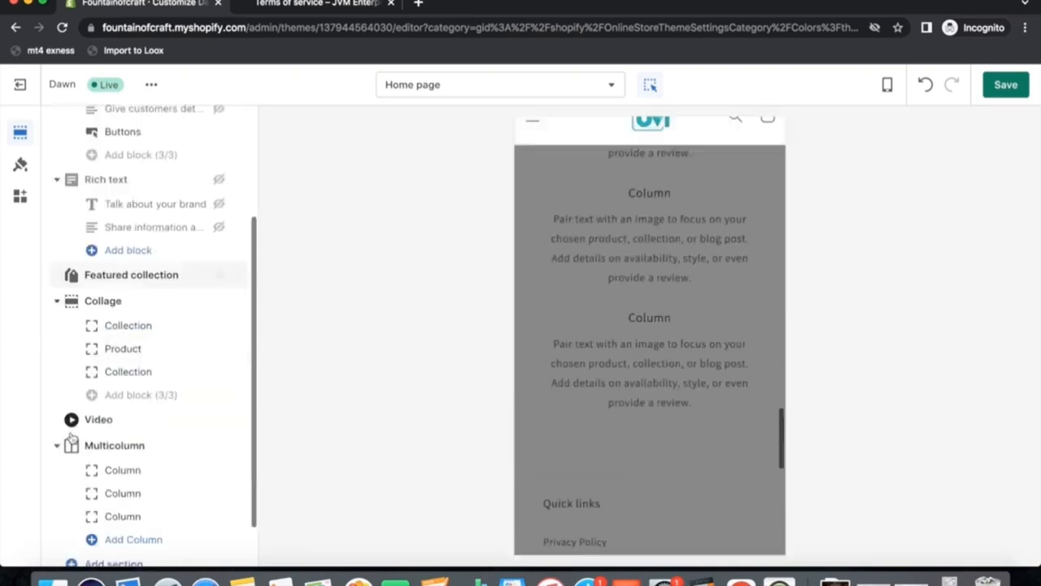
pyautogui.click(86, 540)
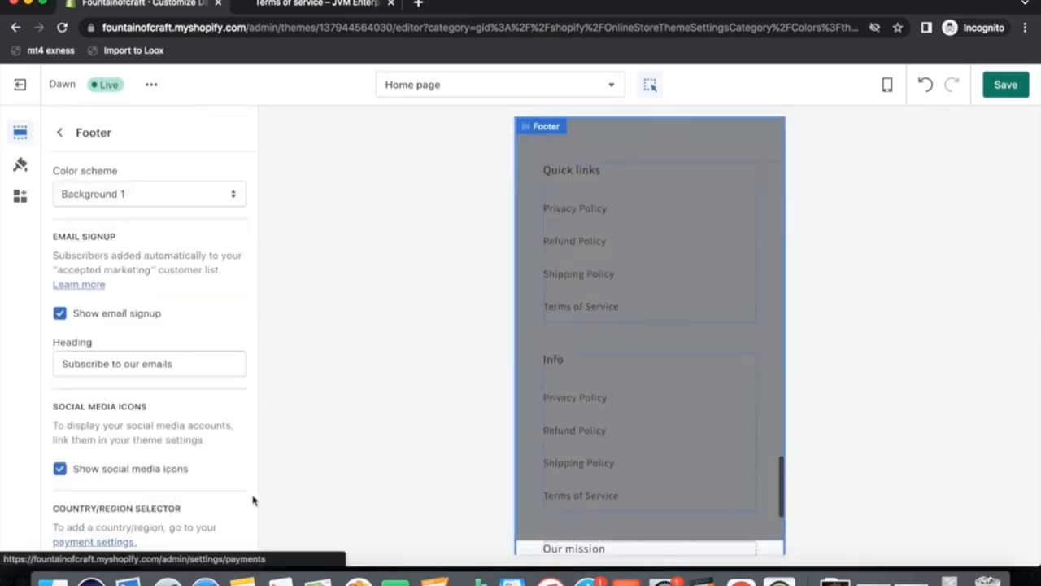
pyautogui.click(685, 349)
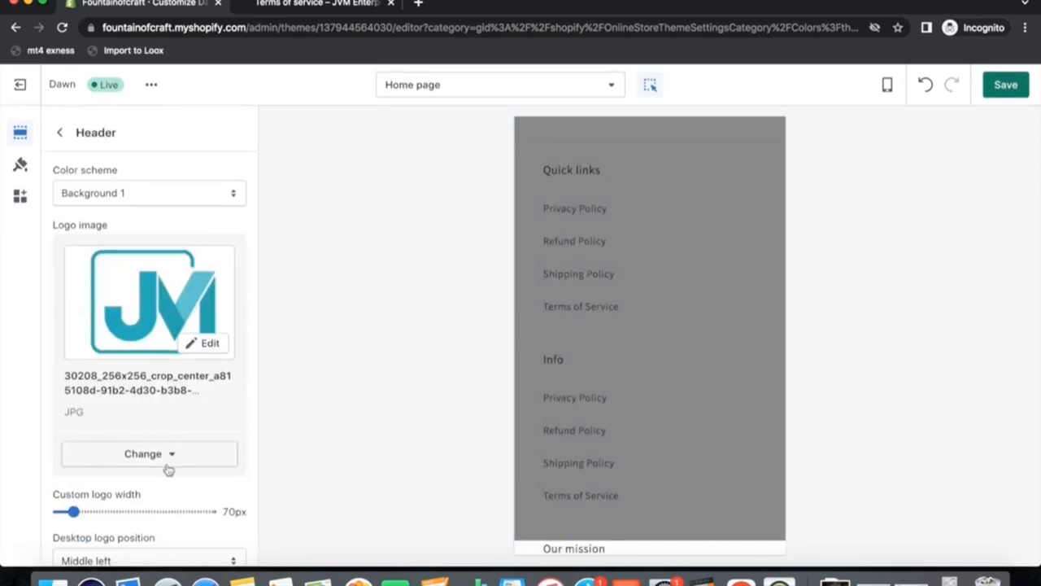
# Hide the footer's Info and Our mission blocks.
pyautogui.scroll(-3, 167, 465)
pyautogui.scroll(3, 186, 456)
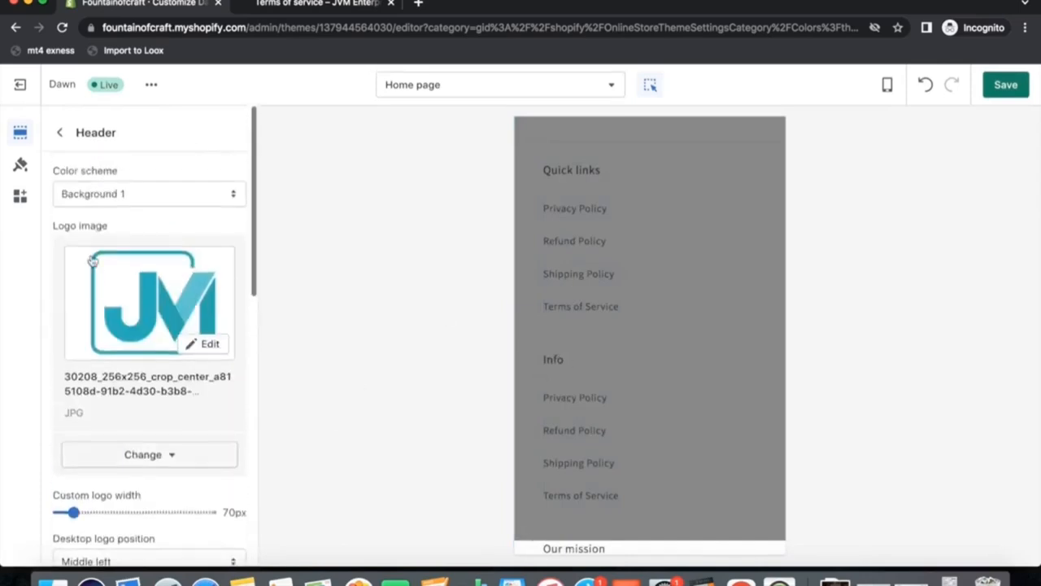
pyautogui.click(58, 133)
pyautogui.scroll(-2, 131, 419)
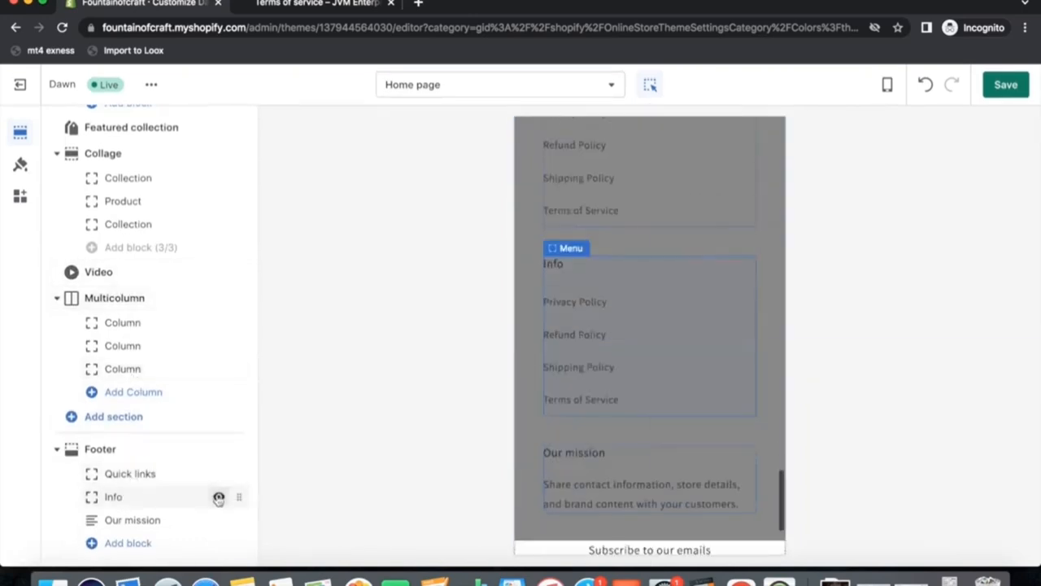
pyautogui.click(219, 497)
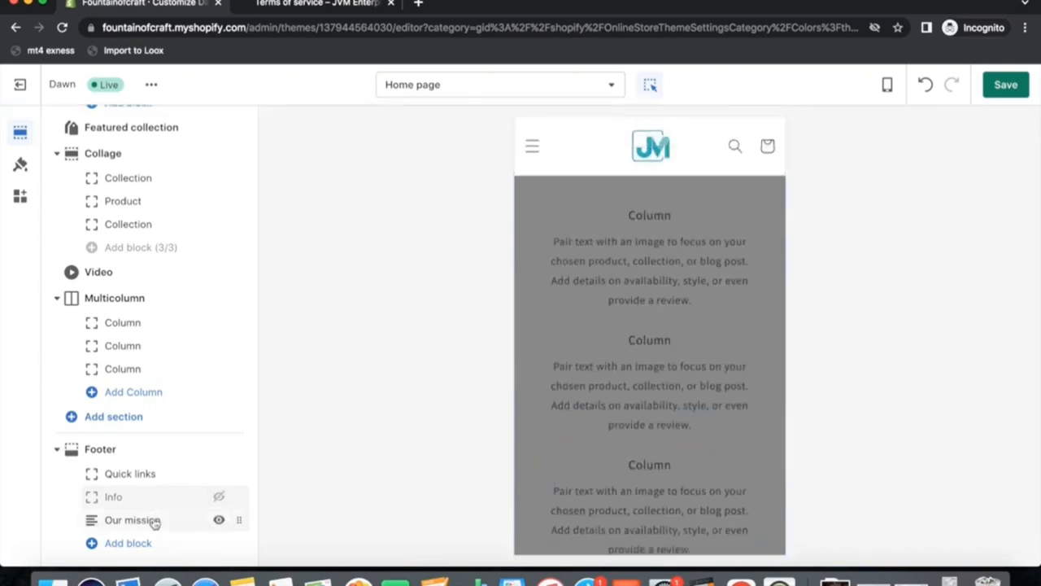
pyautogui.click(219, 520)
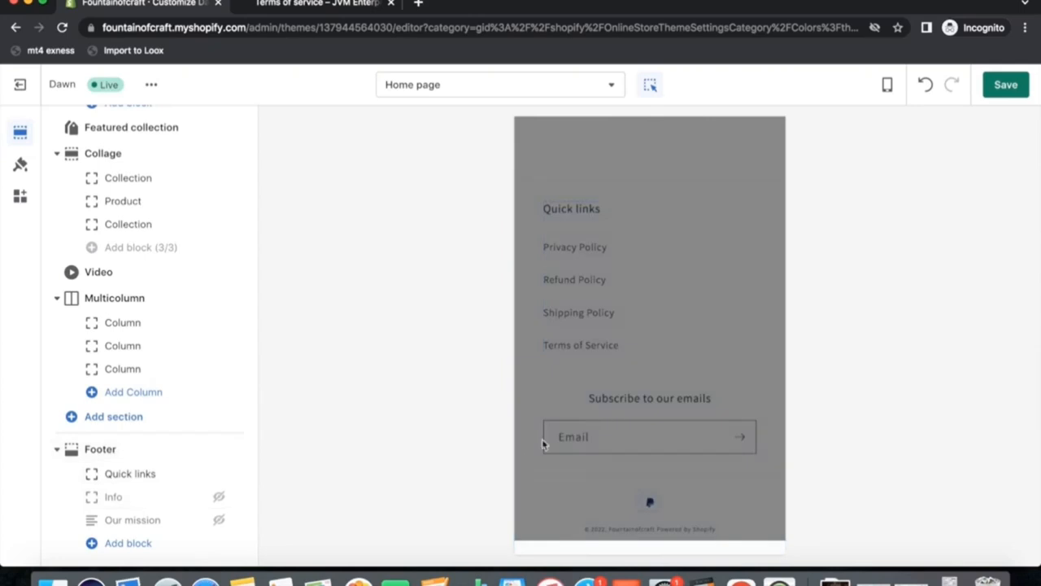
# Add a Text block to the footer and set its heading to Company Info.
pyautogui.scroll(5, 627, 466)
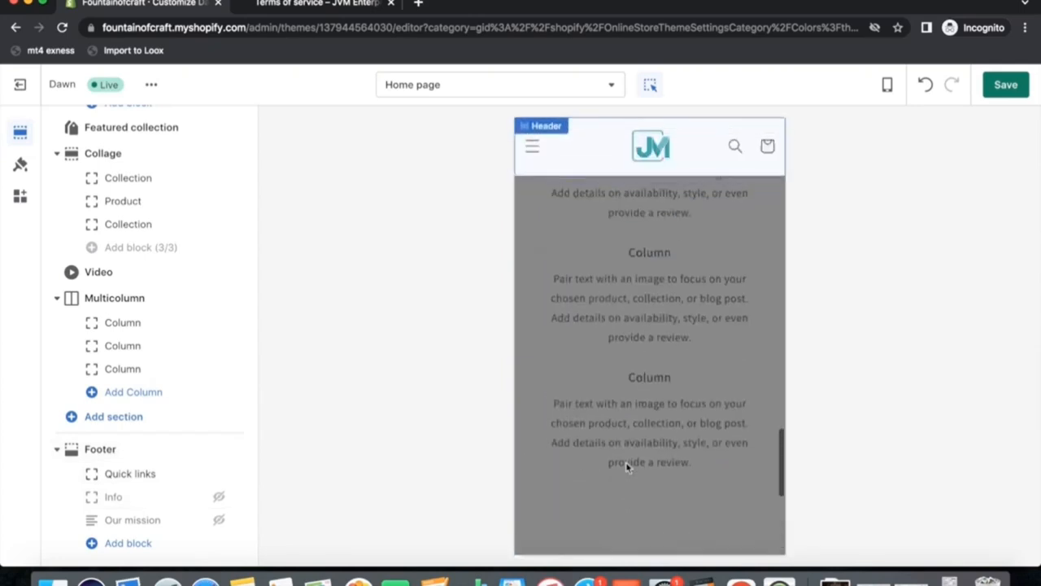
pyautogui.scroll(-6, 626, 467)
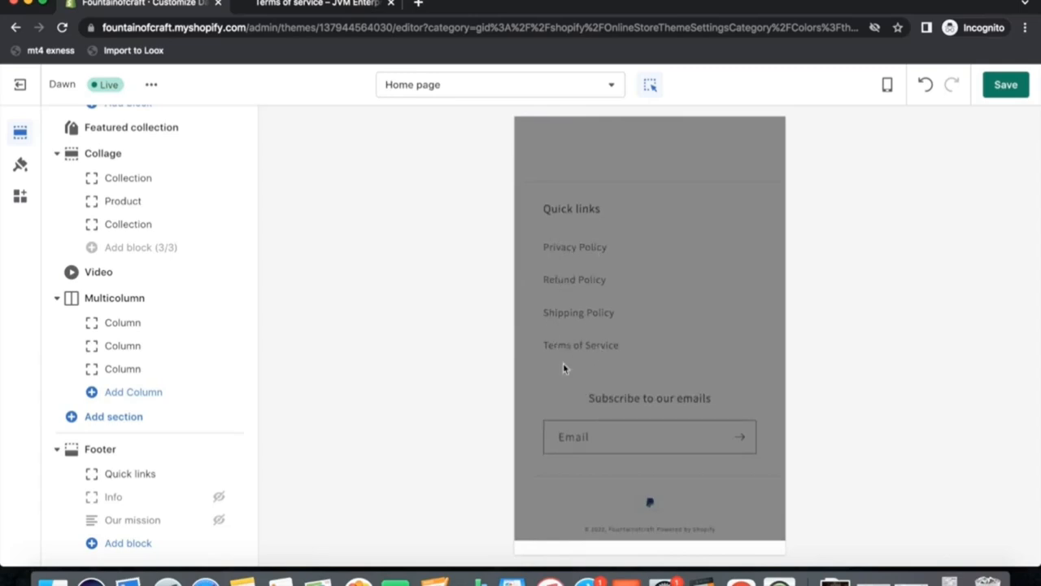
pyautogui.click(120, 544)
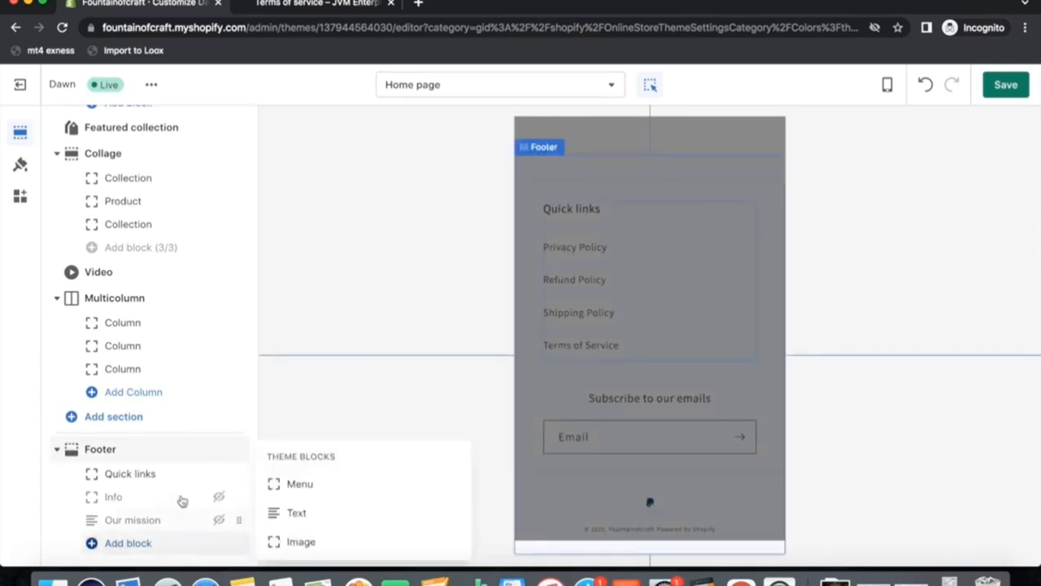
pyautogui.click(296, 513)
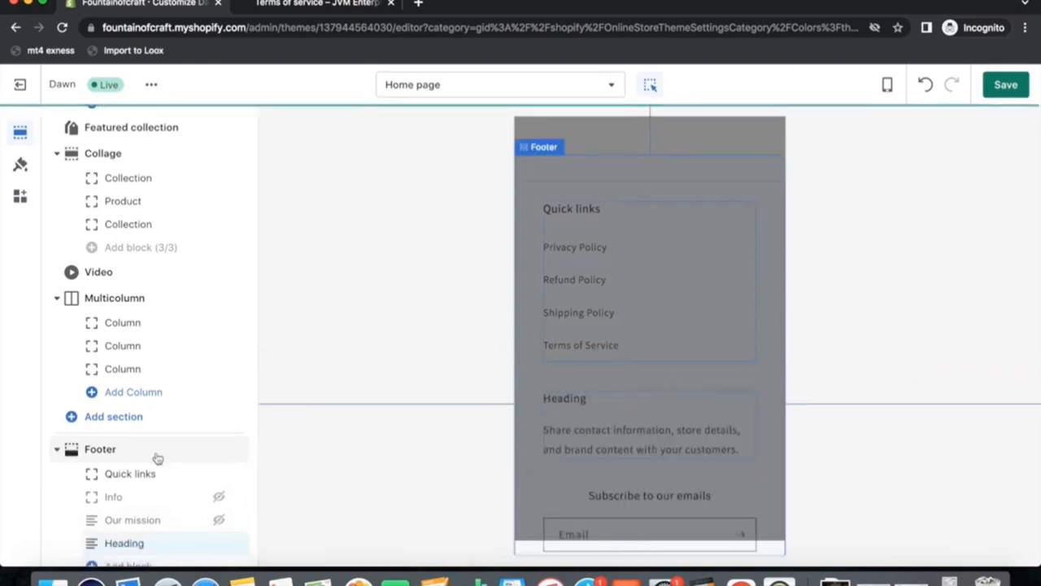
pyautogui.scroll(-1, 203, 456)
pyautogui.click(140, 521)
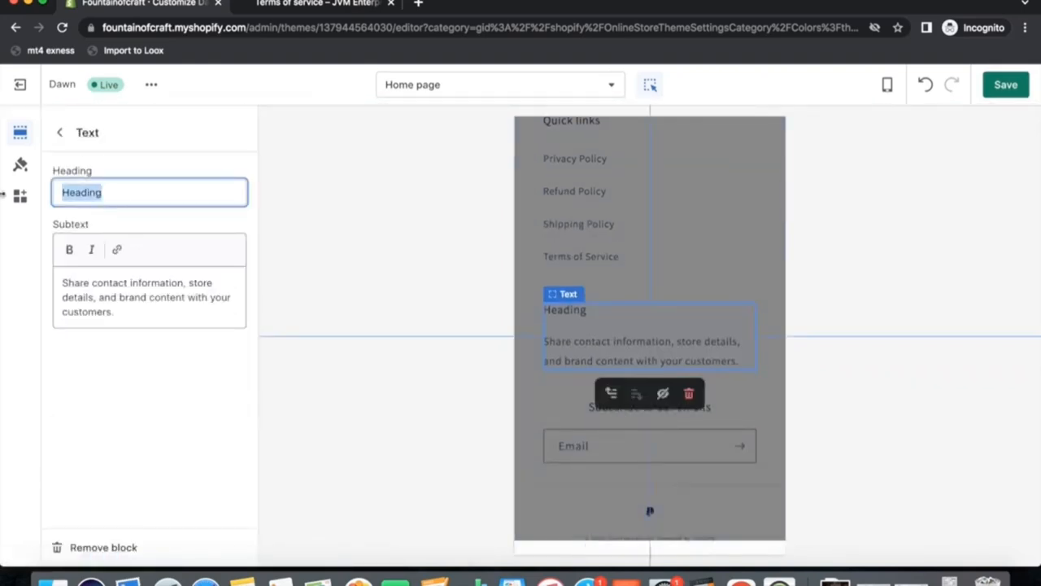
pyautogui.write('Company Info')
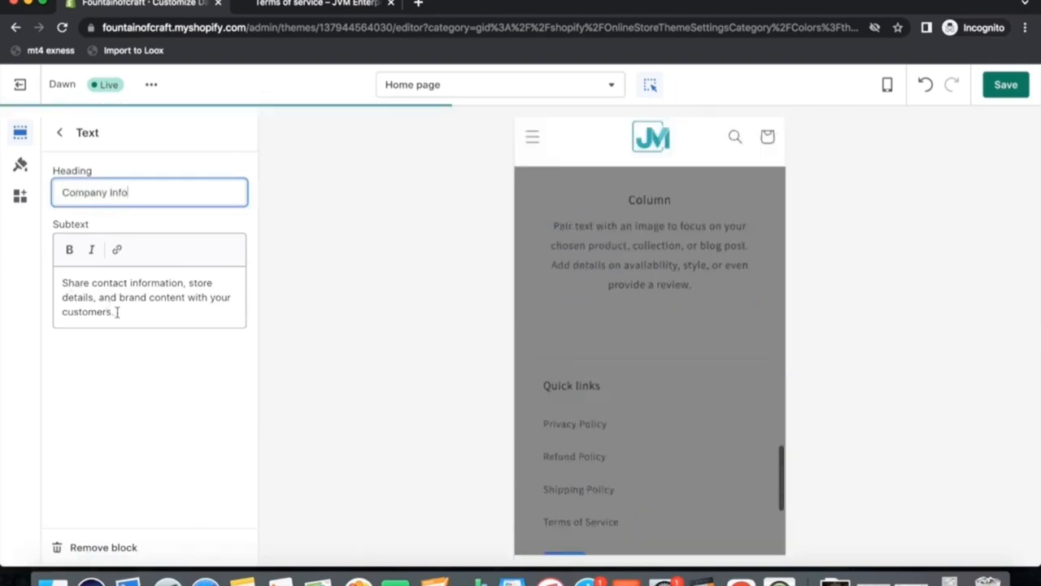
# Replace the block's subtext with a company address line and a phone number line, then save.
pyautogui.moveTo(119, 312); pyautogui.dragTo(12, 286)
pyautogui.write('Company Address:')
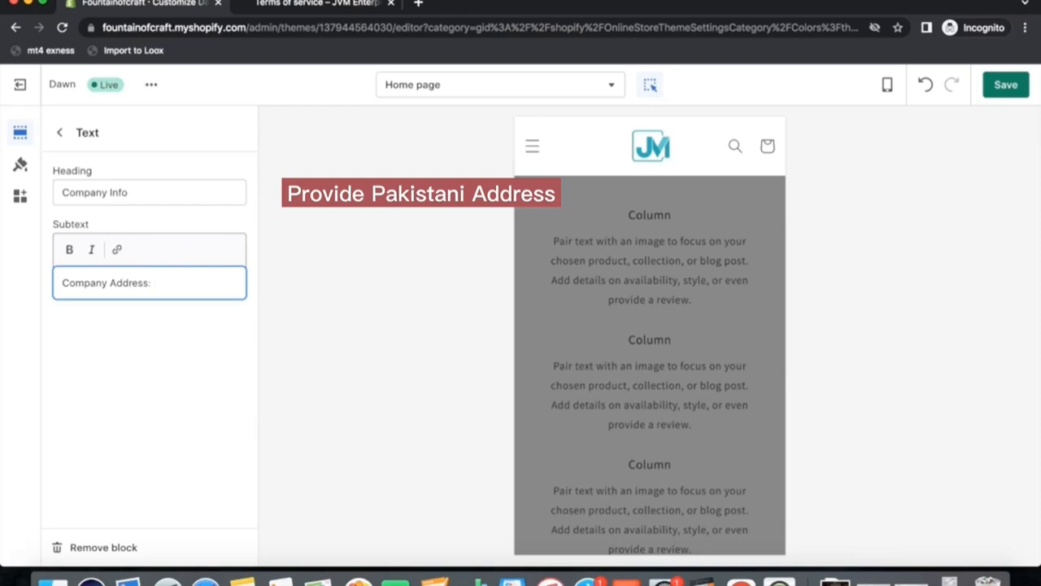
pyautogui.write('kjshakjshakjhskjahsj')
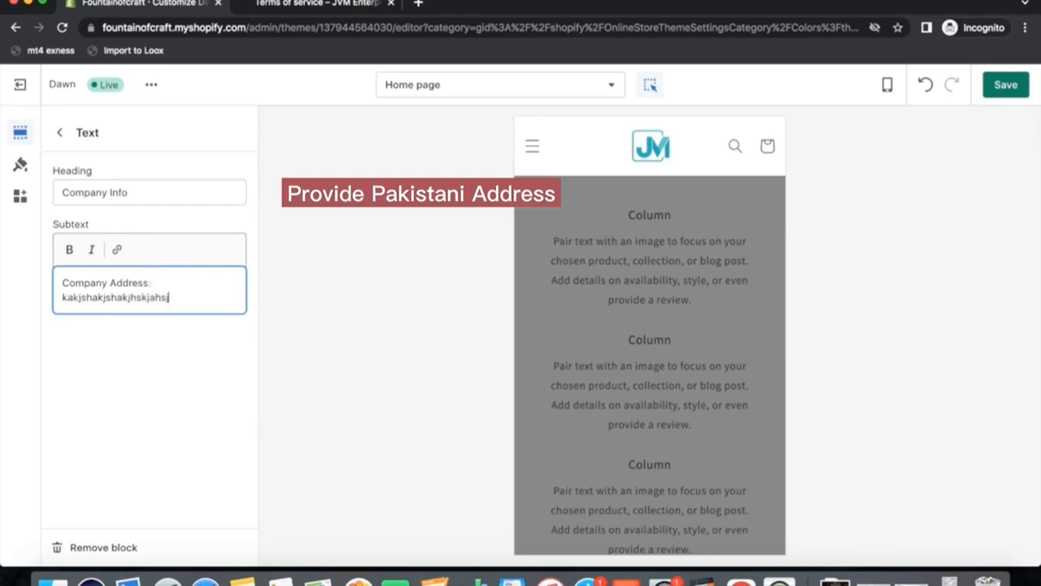
pyautogui.write('hakjshakjskjshakjshajhskjahs')
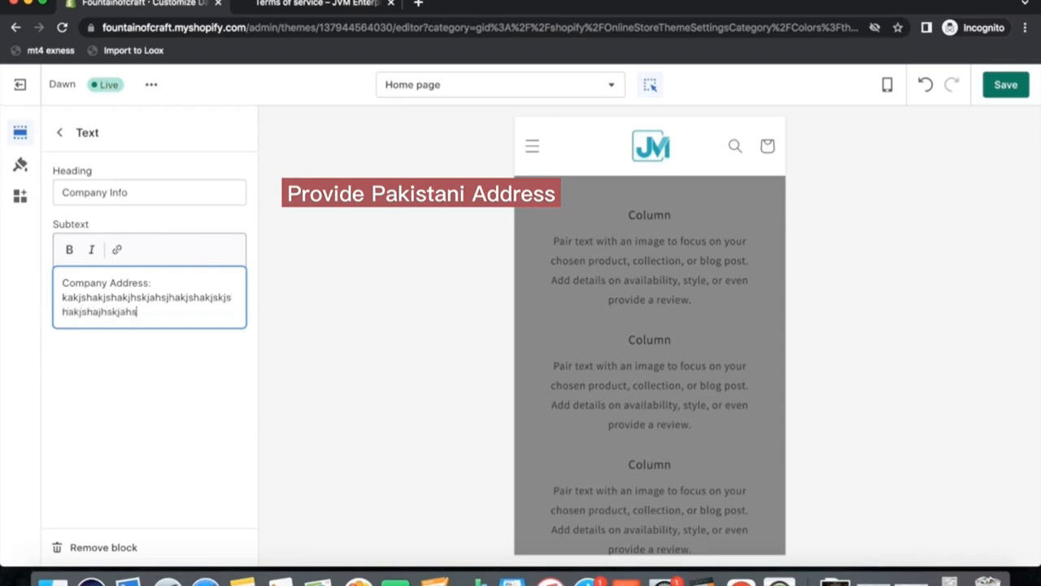
pyautogui.write('jkah.')
pyautogui.press('Return')
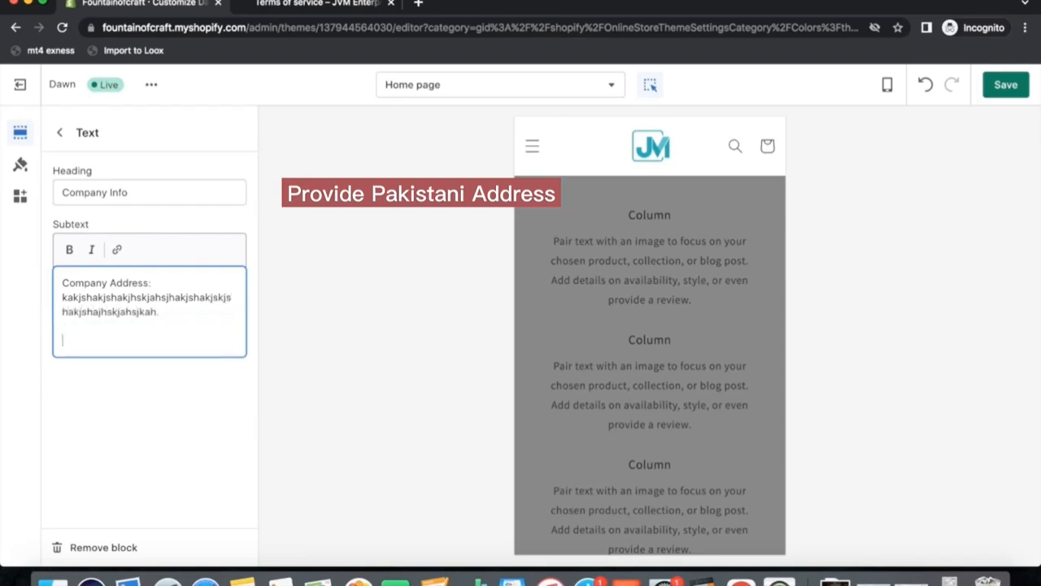
pyautogui.write('Phone Number')
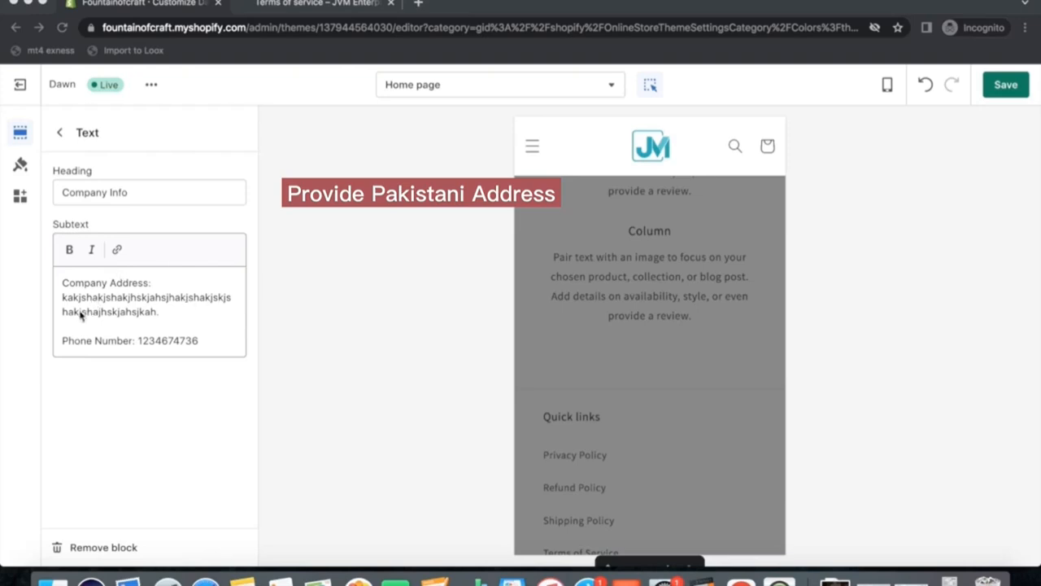
pyautogui.click(1000, 90)
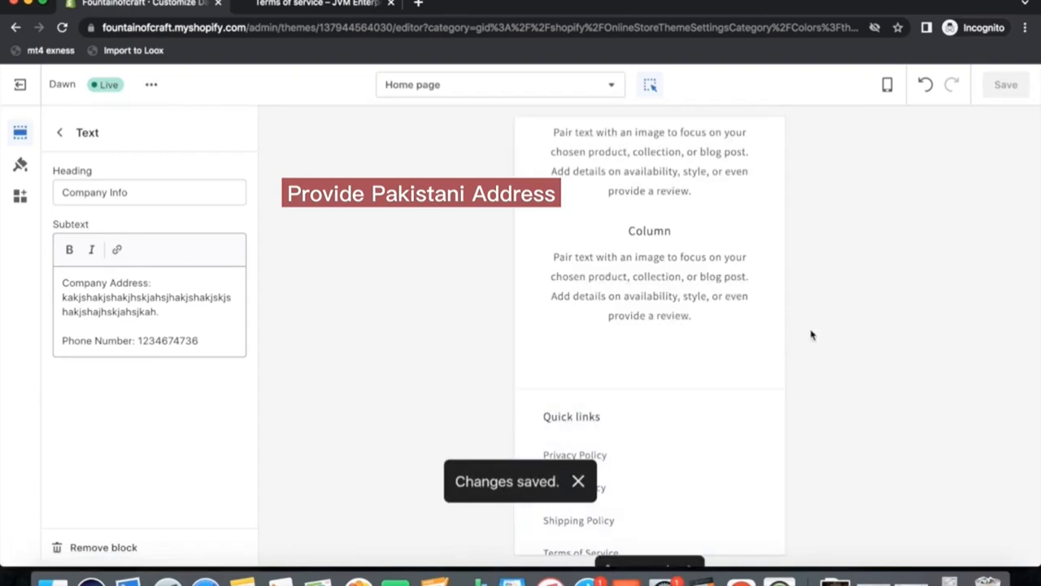
# Shorten the company address text in the footer's Company Info block and save.
pyautogui.scroll(-2, 729, 347)
pyautogui.scroll(-2, 730, 347)
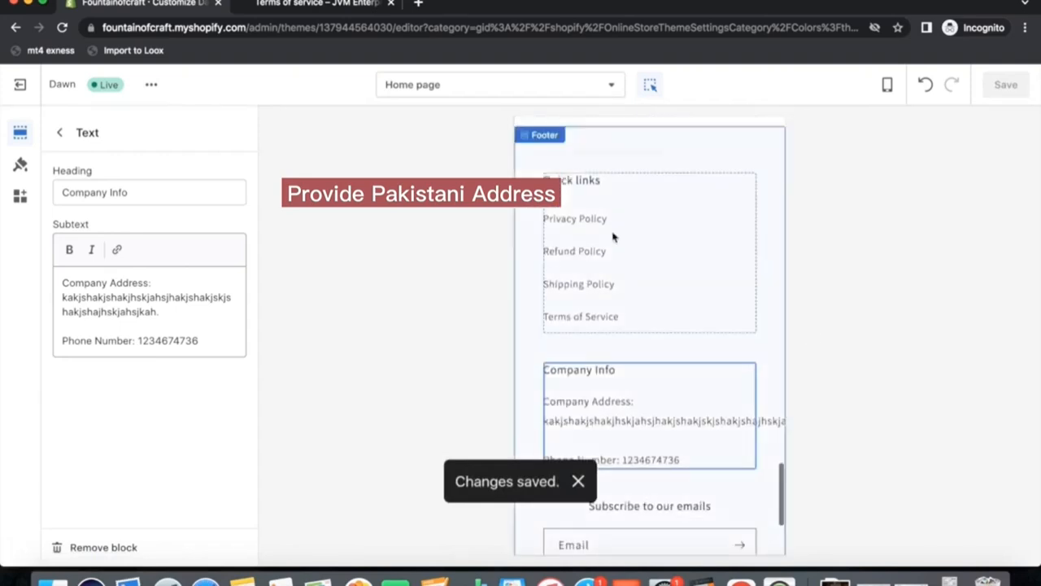
pyautogui.click(628, 342)
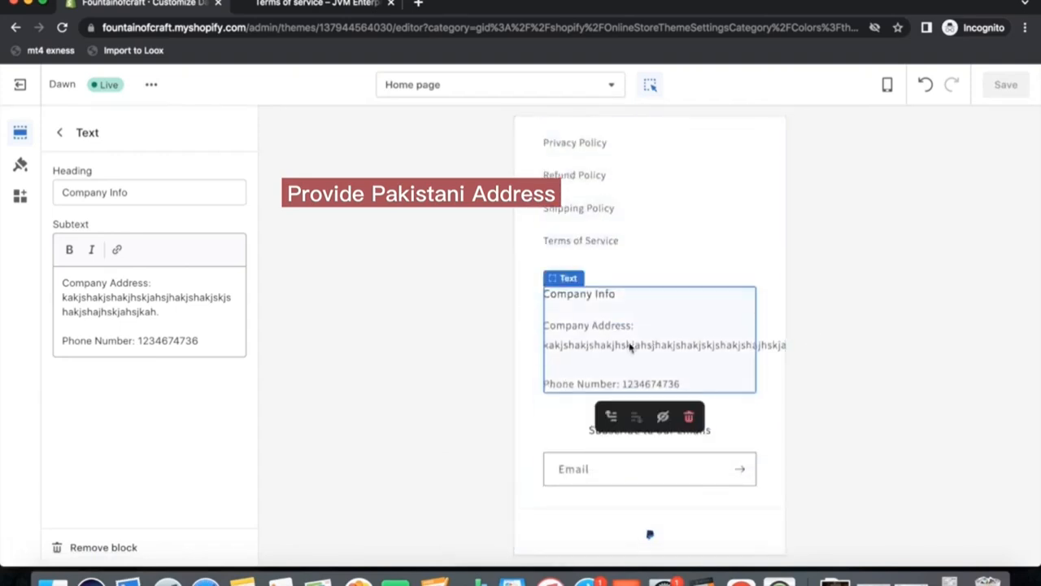
pyautogui.click(160, 314)
pyautogui.moveTo(173, 314); pyautogui.dragTo(163, 296)
pyautogui.press('BackSpace')
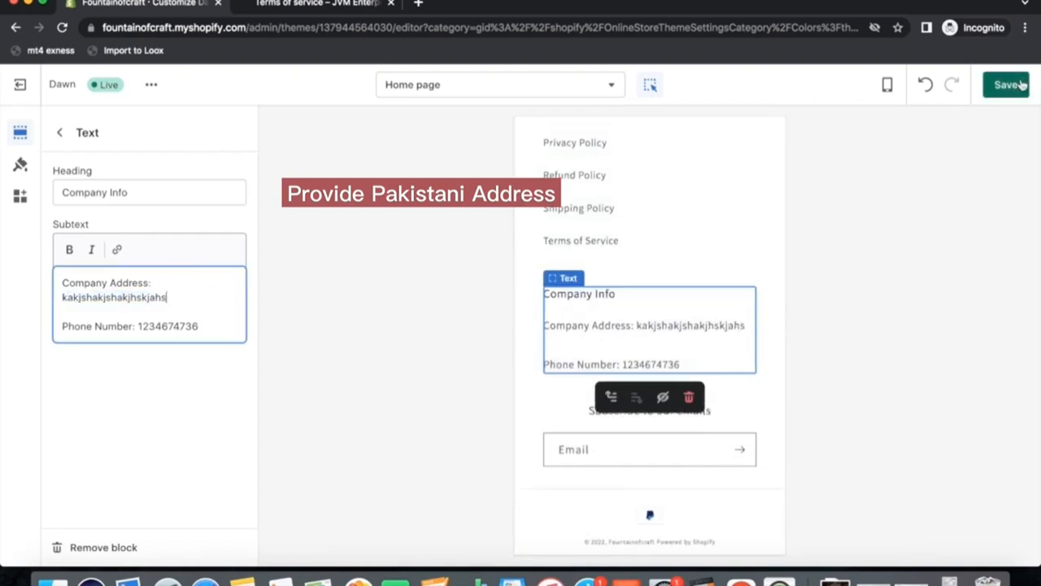
pyautogui.click(1006, 85)
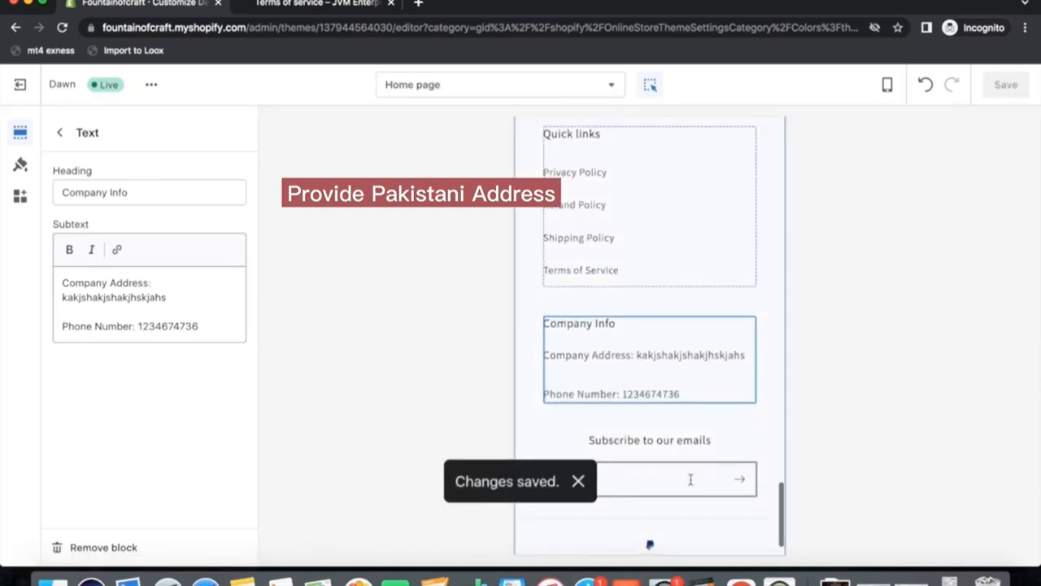
# Set the footer's email signup heading to Get 10% OFF on your entire order.
pyautogui.scroll(-1, 651, 456)
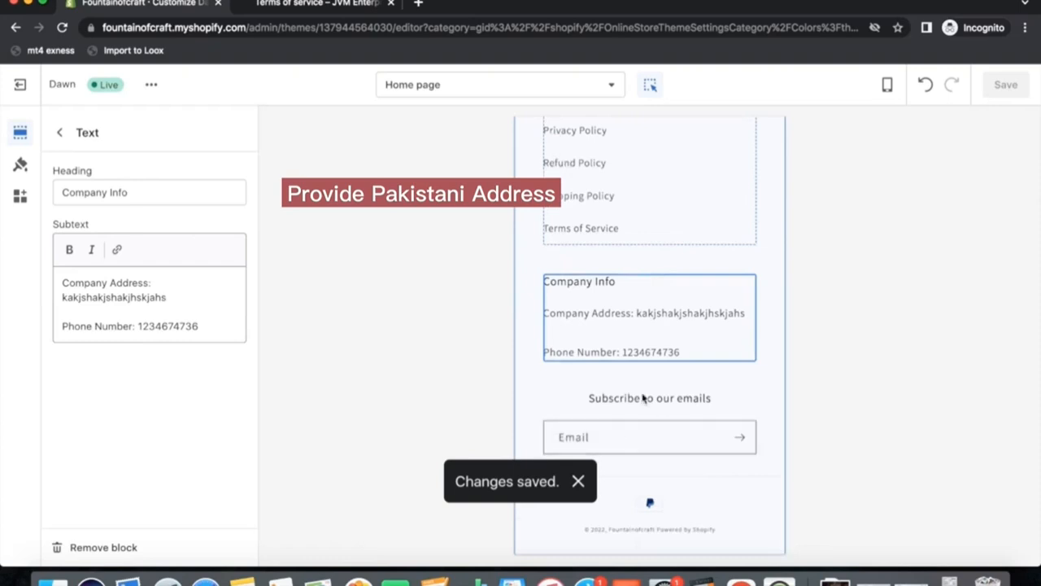
pyautogui.click(625, 414)
pyautogui.scroll(-4, 168, 436)
pyautogui.scroll(3, 168, 432)
pyautogui.scroll(1, 170, 443)
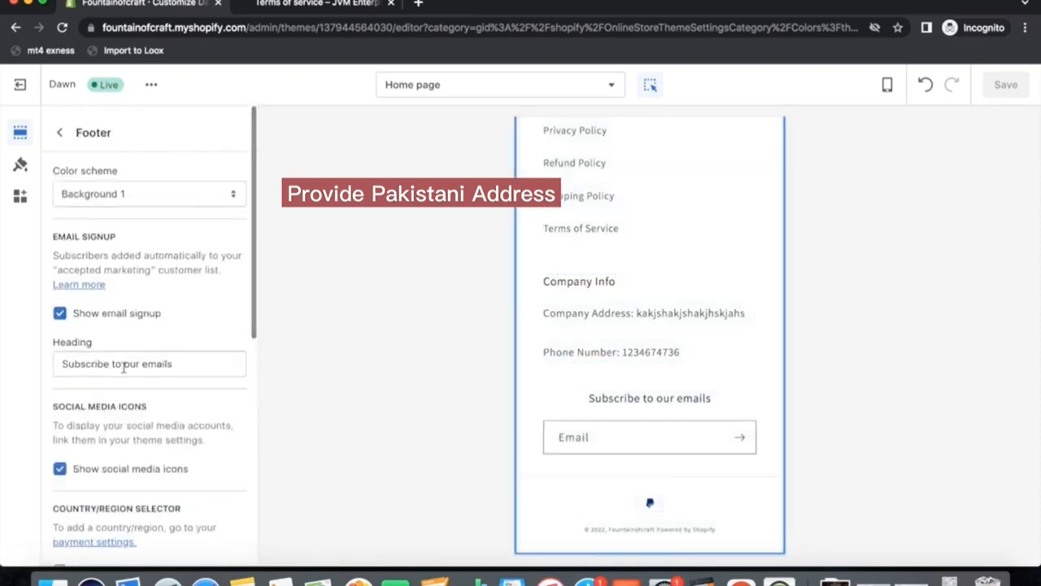
pyautogui.moveTo(183, 365); pyautogui.dragTo(16, 371)
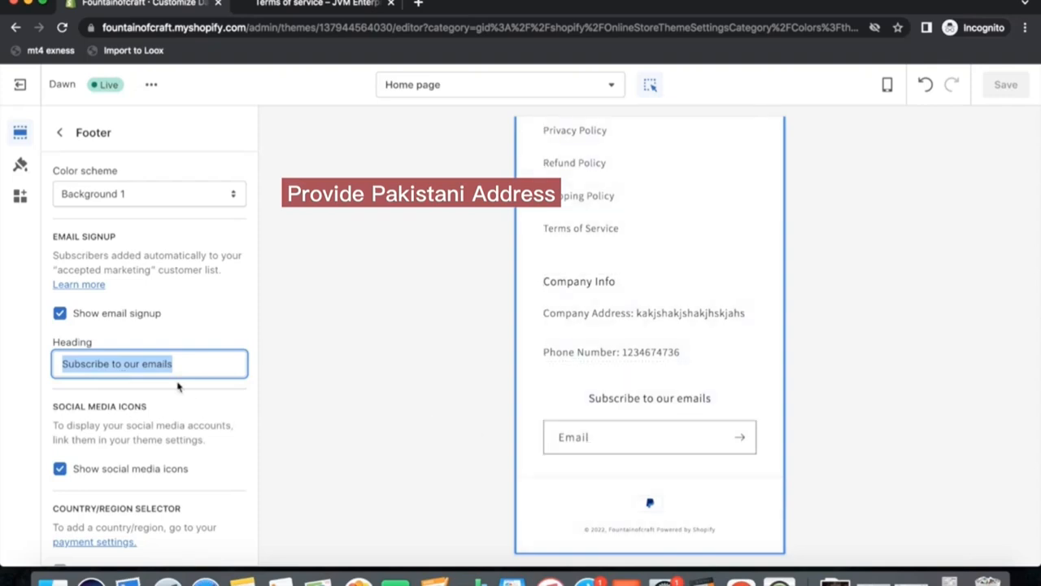
pyautogui.write('gtT')
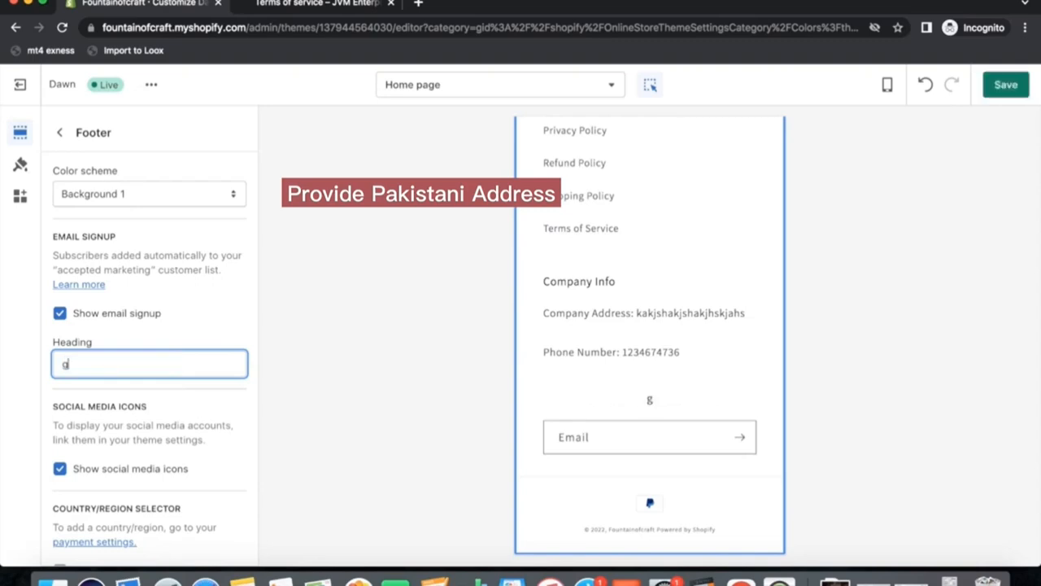
pyautogui.press('BackSpace')
pyautogui.press('BackSpace')
pyautogui.press('BackSpace')
pyautogui.write('g')
pyautogui.press('BackSpace')
pyautogui.write('Get ')
pyautogui.write('20%')
pyautogui.press('BackSpace')
pyautogui.press('BackSpace')
pyautogui.press('BackSpace')
pyautogui.write('10% OFF on your entire order')
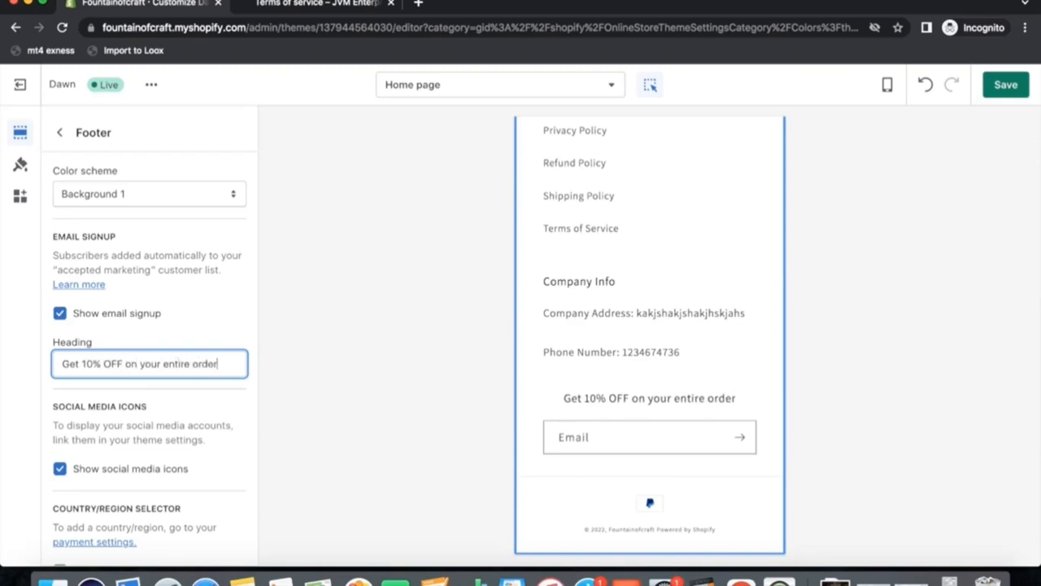
# Capitalize the signup heading to Get 10% OFF on your Entire Order and save the theme.
pyautogui.click(169, 367)
pyautogui.press('BackSpace')
pyautogui.write('E')
pyautogui.click(198, 364)
pyautogui.press('BackSpace')
pyautogui.write('O')
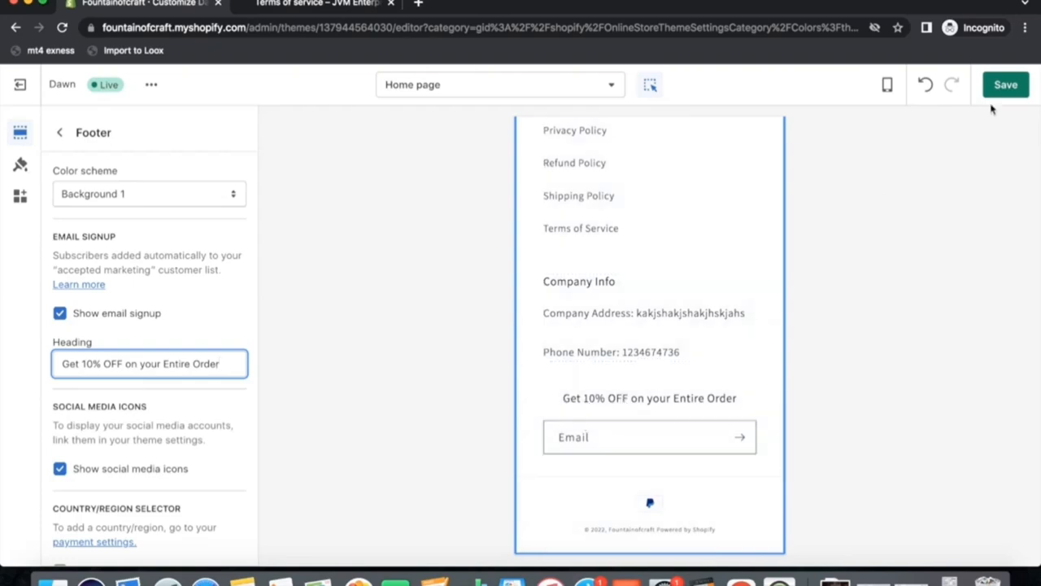
pyautogui.click(1004, 85)
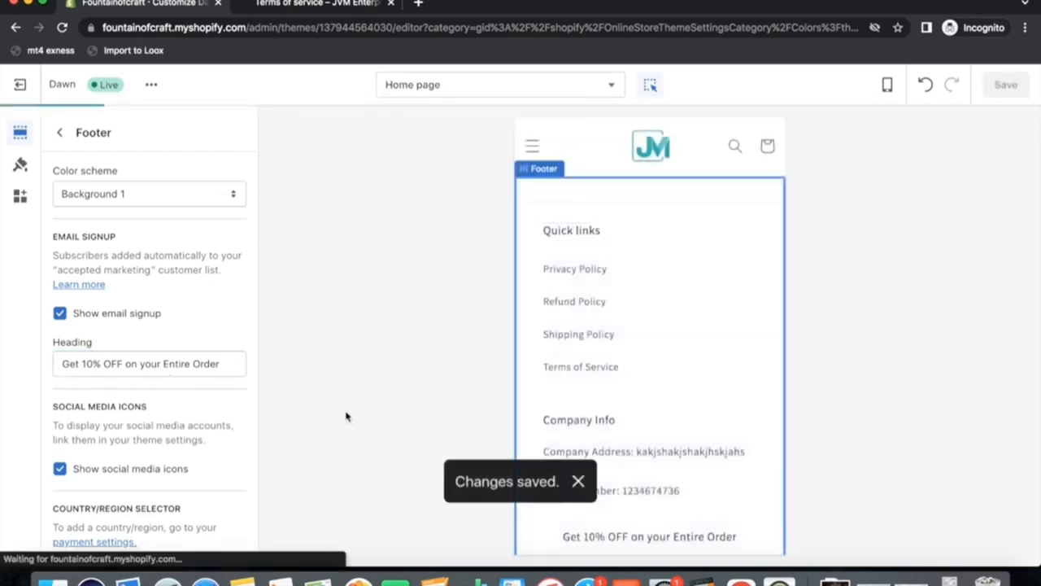
# Open the live storefront and scroll through the home page and footer to review the changes.
pyautogui.scroll(4, 667, 361)
pyautogui.scroll(-5, 665, 361)
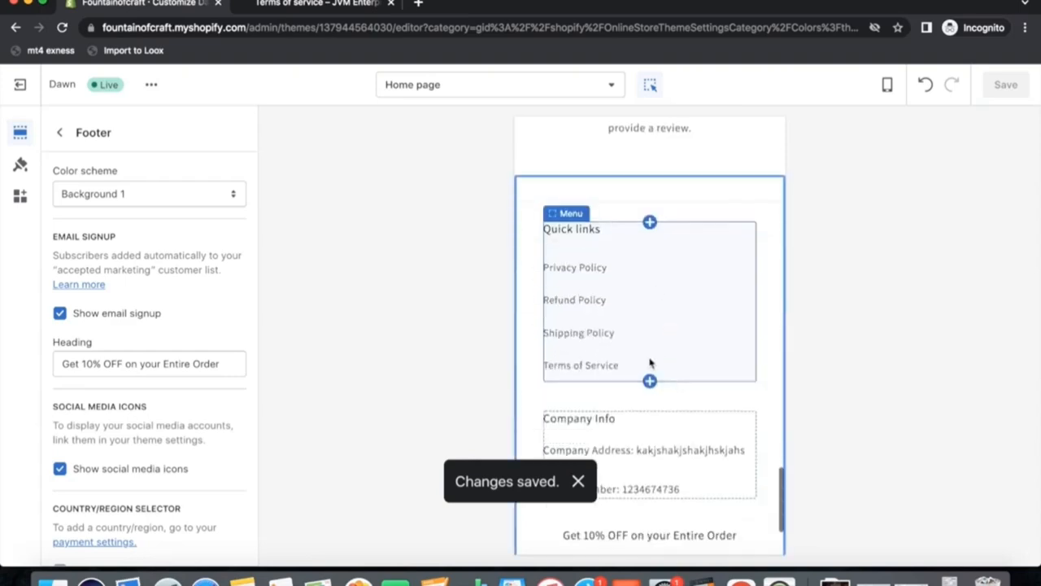
pyautogui.scroll(-1, 643, 354)
pyautogui.scroll(-3, 642, 354)
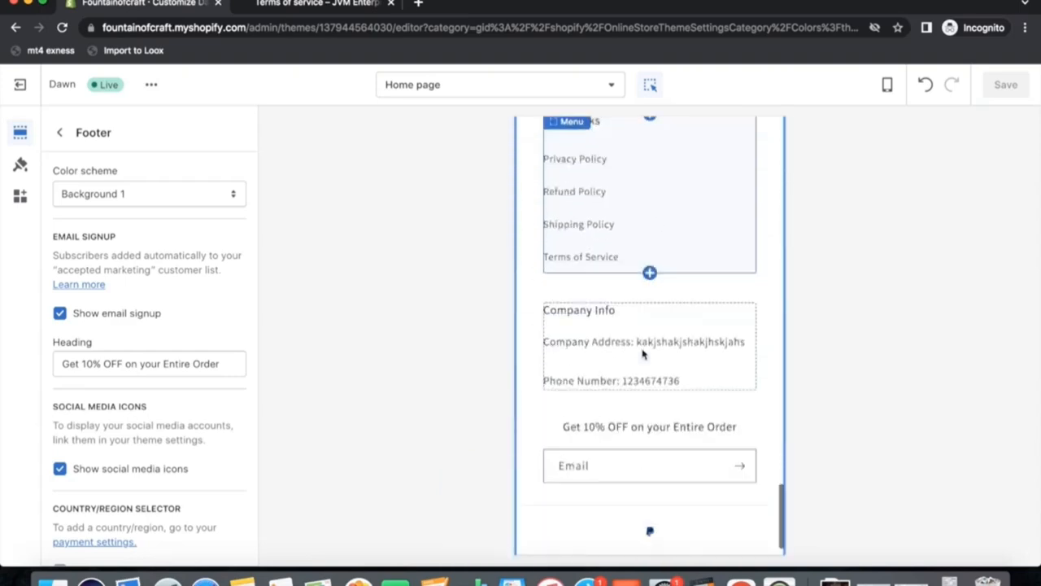
pyautogui.scroll(15, 643, 354)
pyautogui.scroll(10, 643, 354)
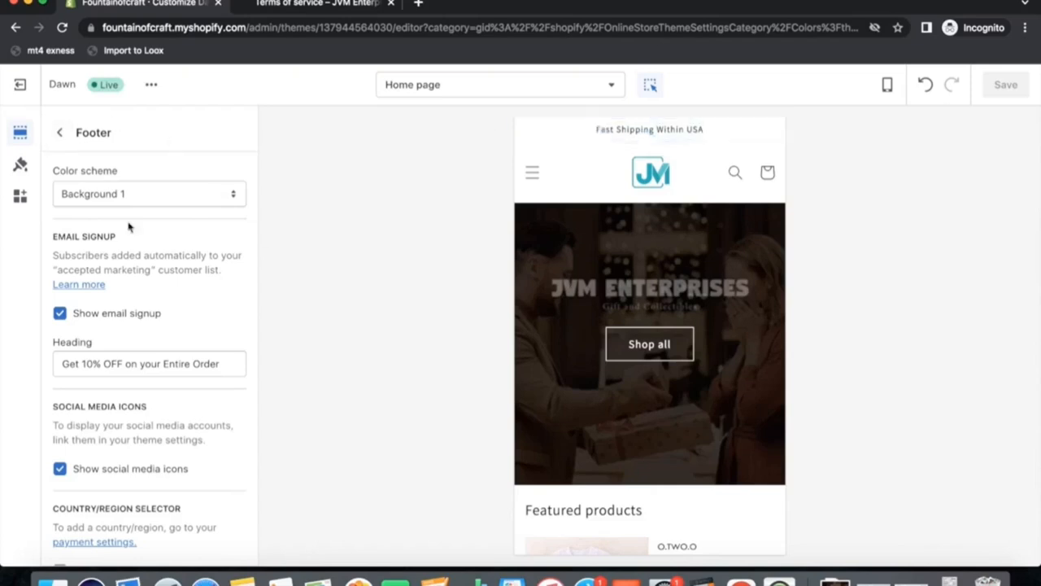
pyautogui.click(151, 85)
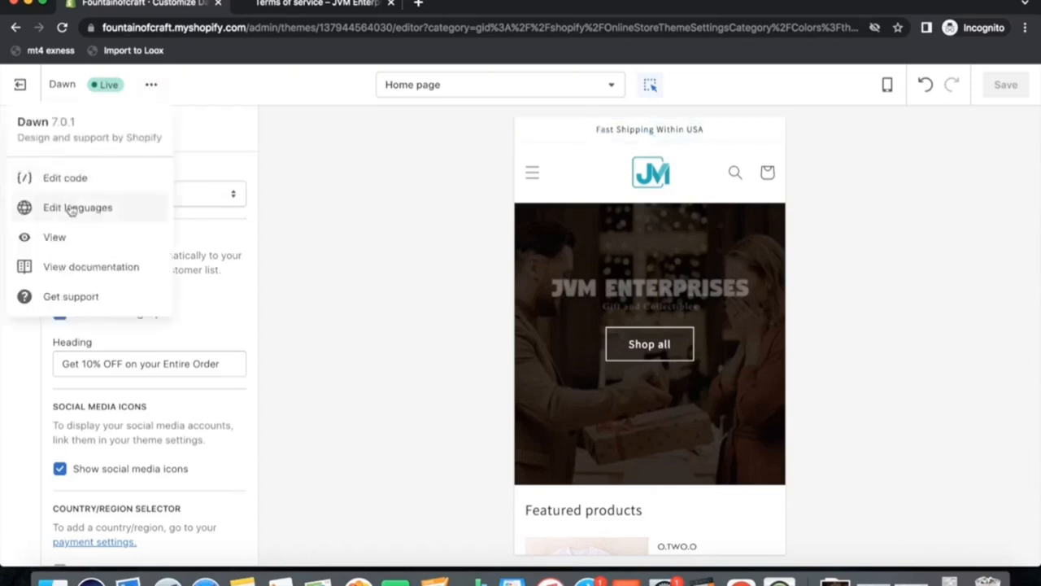
pyautogui.click(56, 238)
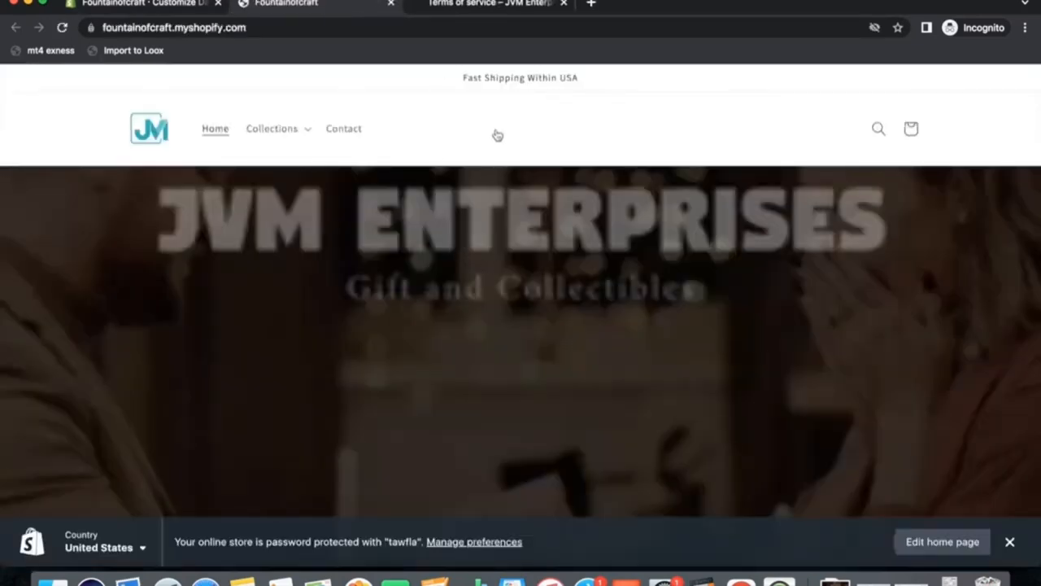
pyautogui.scroll(-5, 496, 135)
pyautogui.scroll(-15, 498, 135)
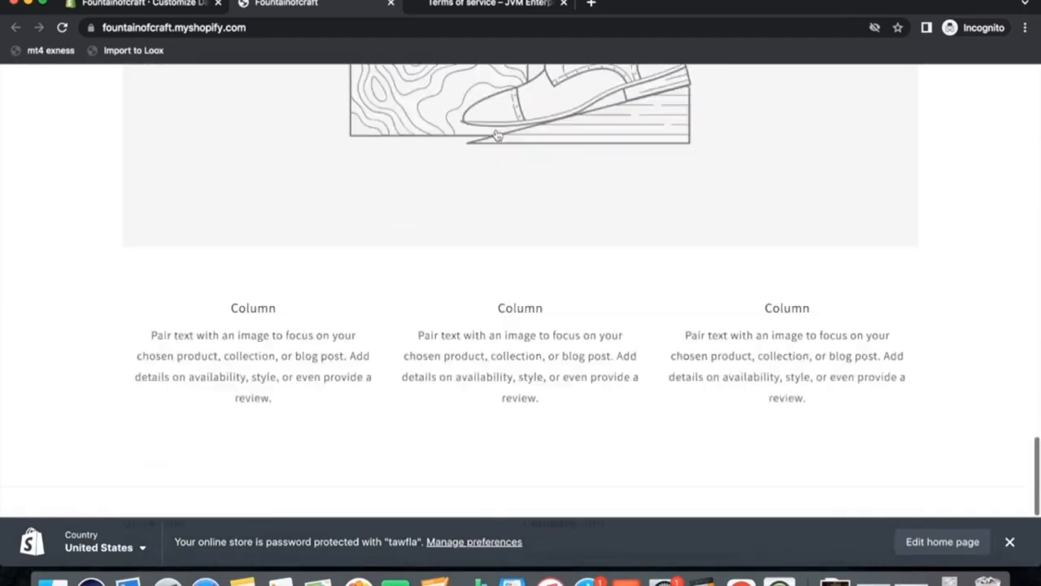
pyautogui.scroll(-3, 498, 135)
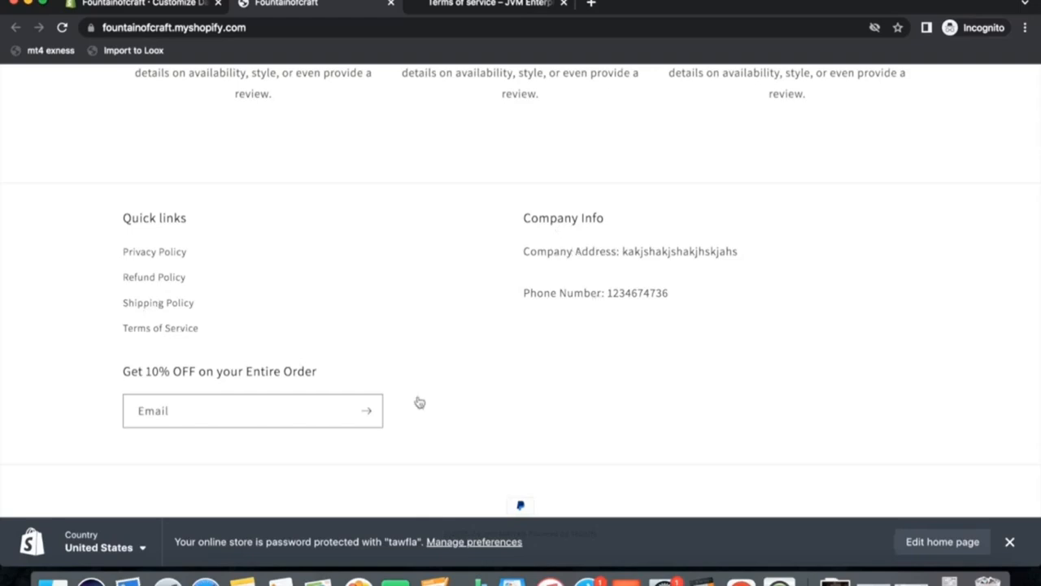
pyautogui.click(391, 4)
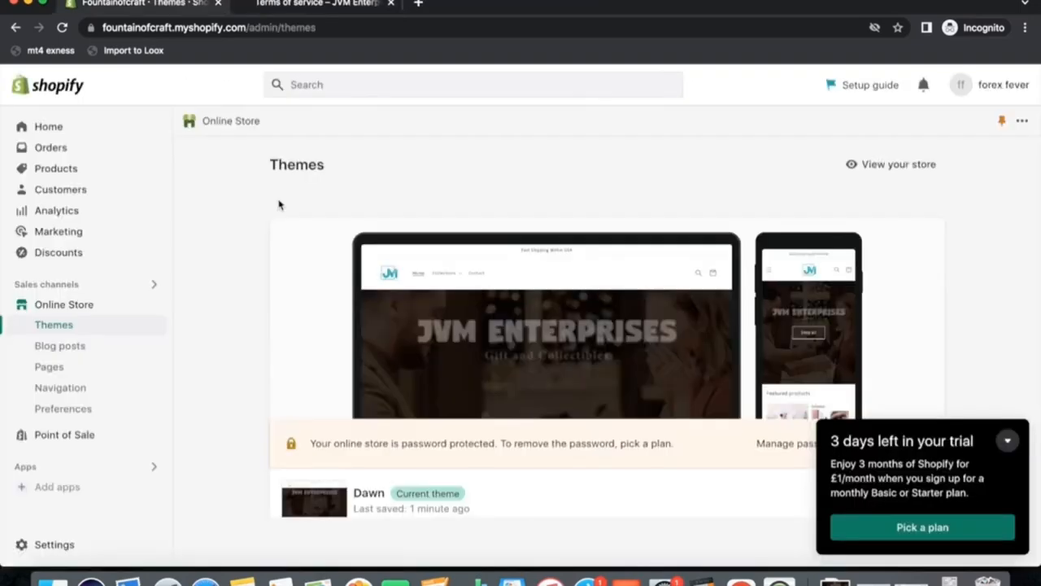
# Search the app store for zendrop and open the Zendrop - Global Dropshipping app listing.
pyautogui.click(330, 85)
pyautogui.write('zendrop')
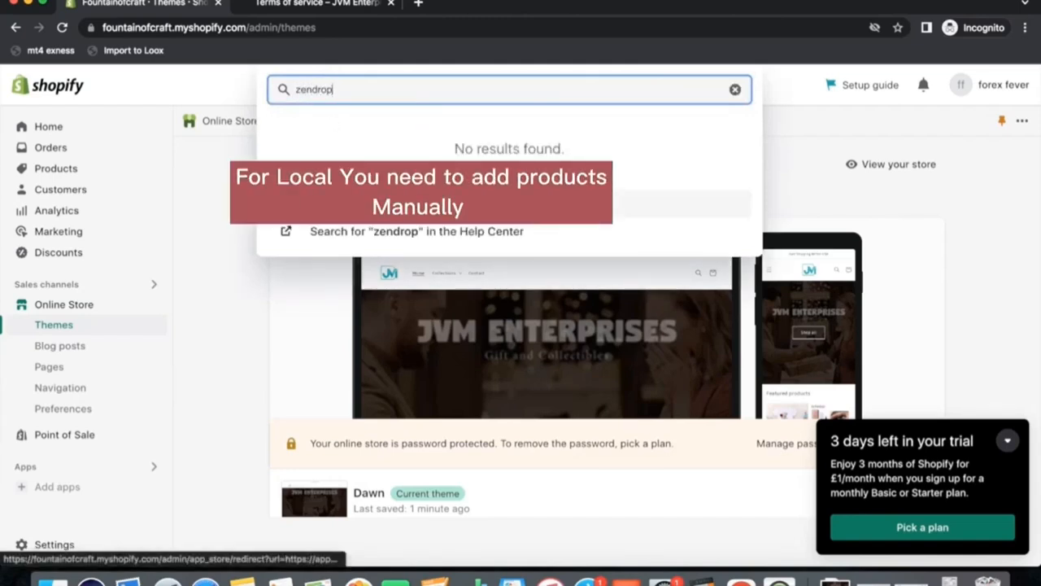
pyautogui.click(342, 203)
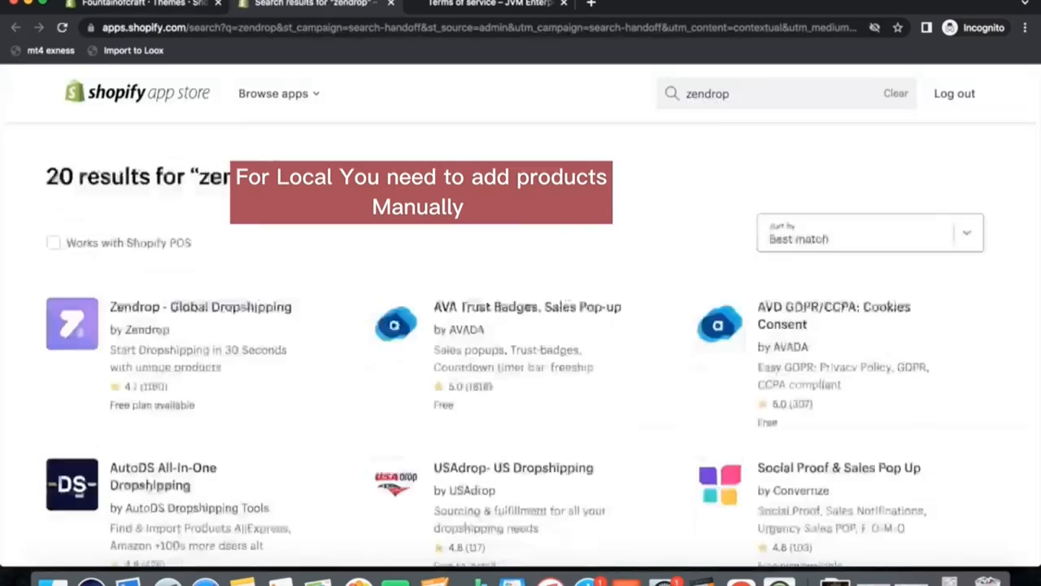
pyautogui.click(229, 313)
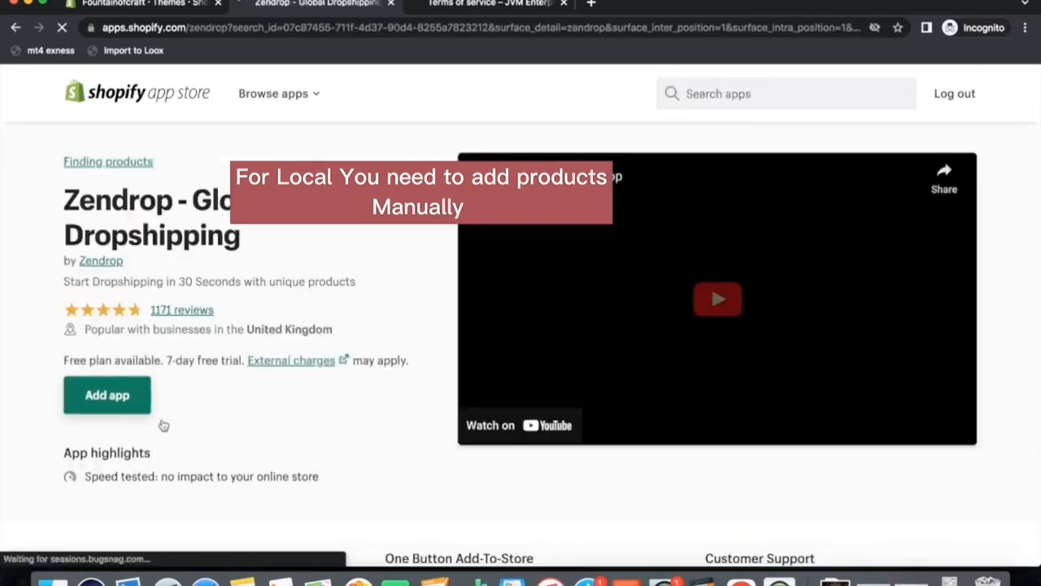
# Install the Zendrop app on the store, continuing with the unsupported browser, and collapse the pop-up panels.
pyautogui.click(129, 407)
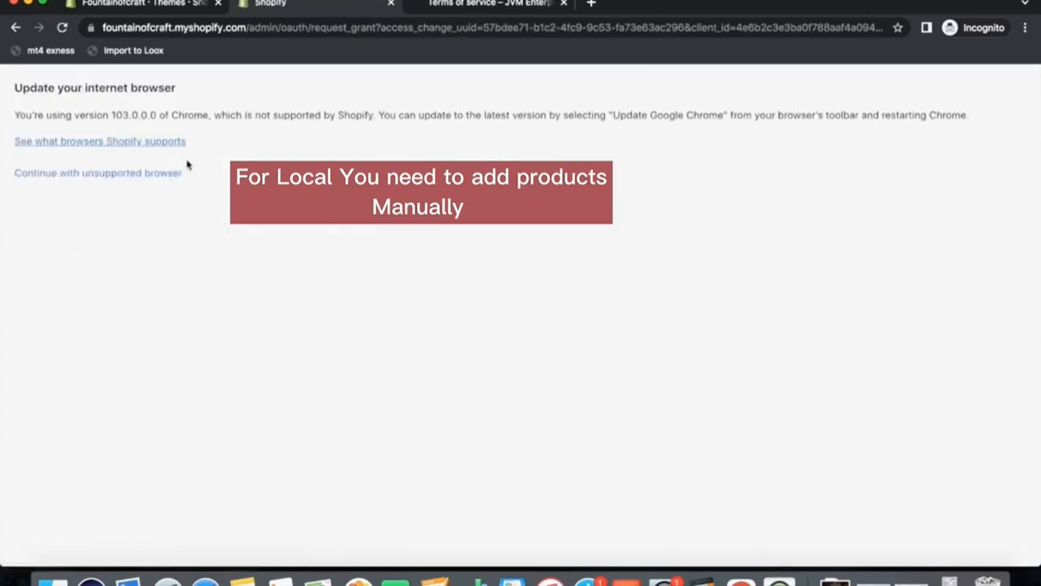
pyautogui.click(149, 185)
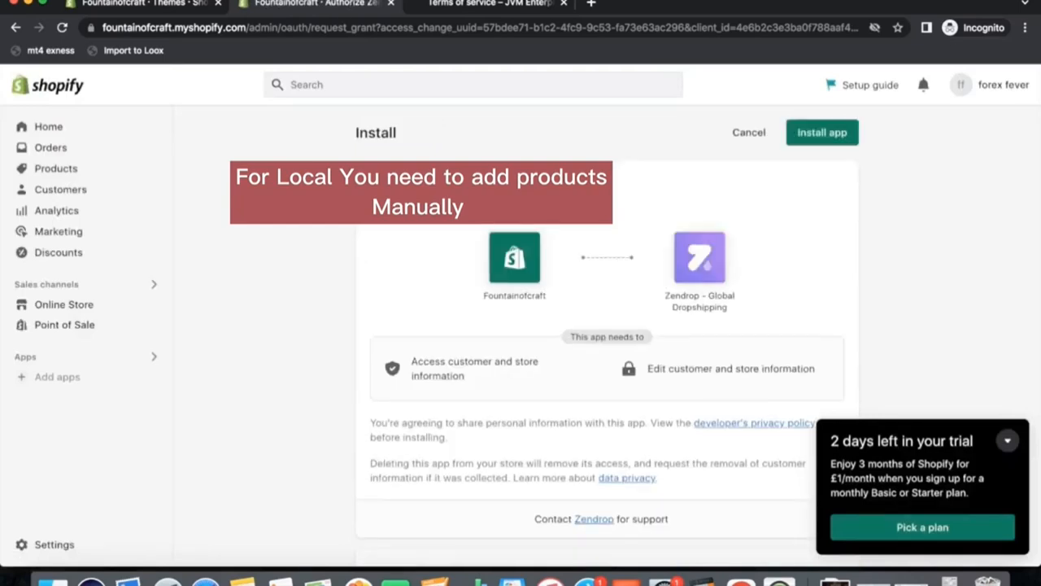
pyautogui.click(837, 133)
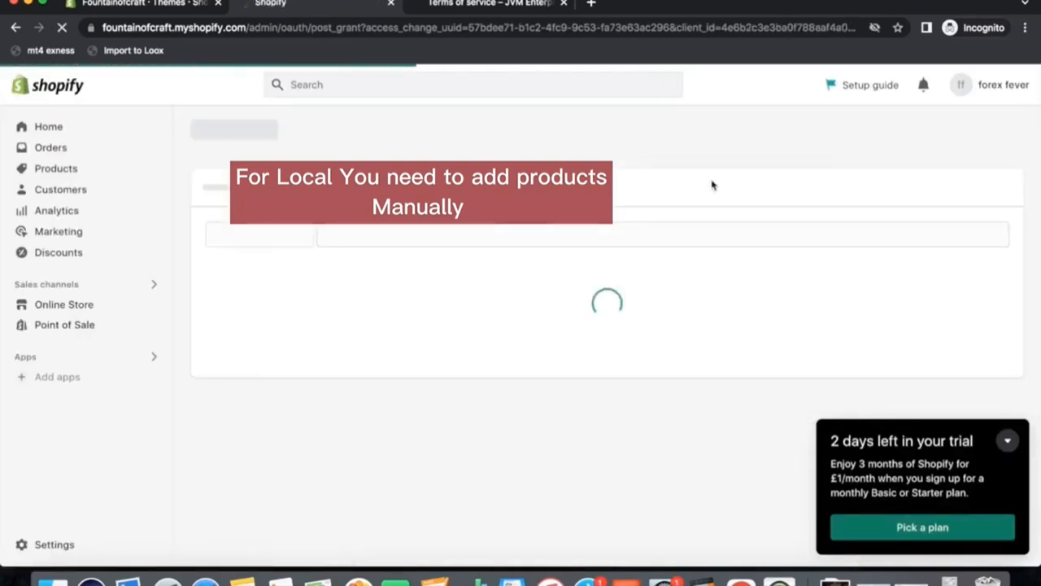
pyautogui.click(1009, 443)
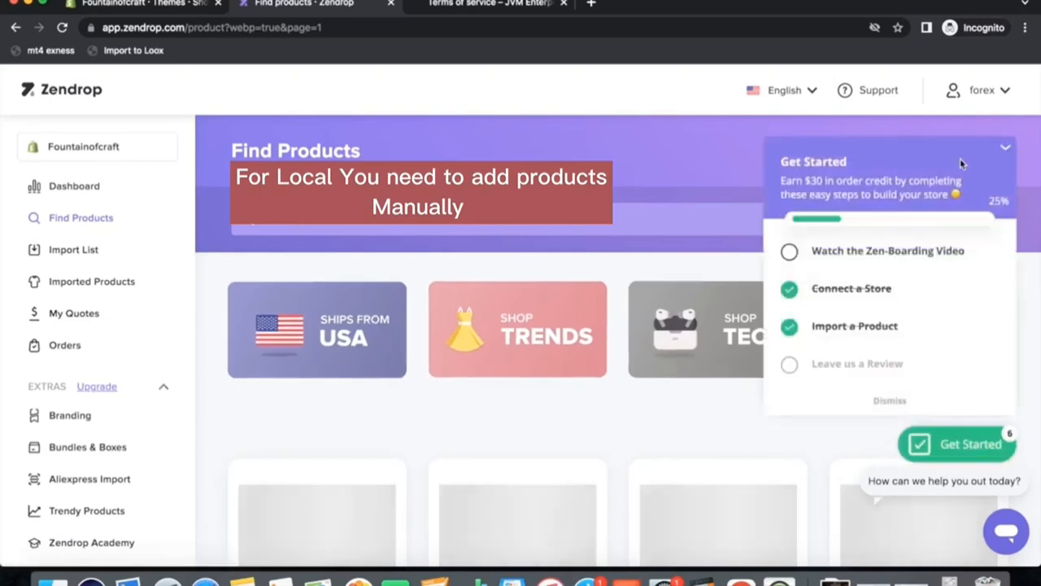
pyautogui.click(1006, 149)
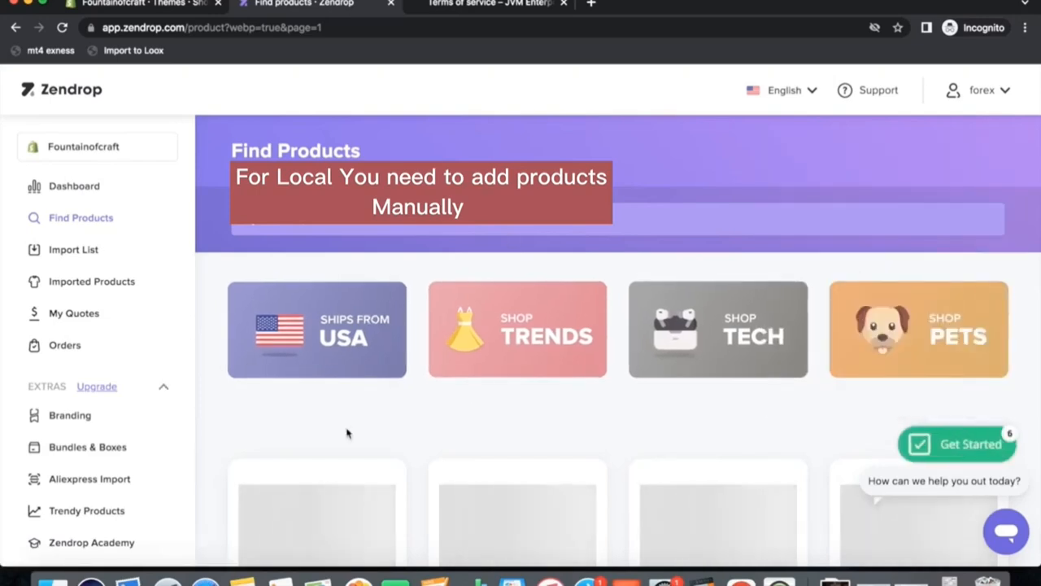
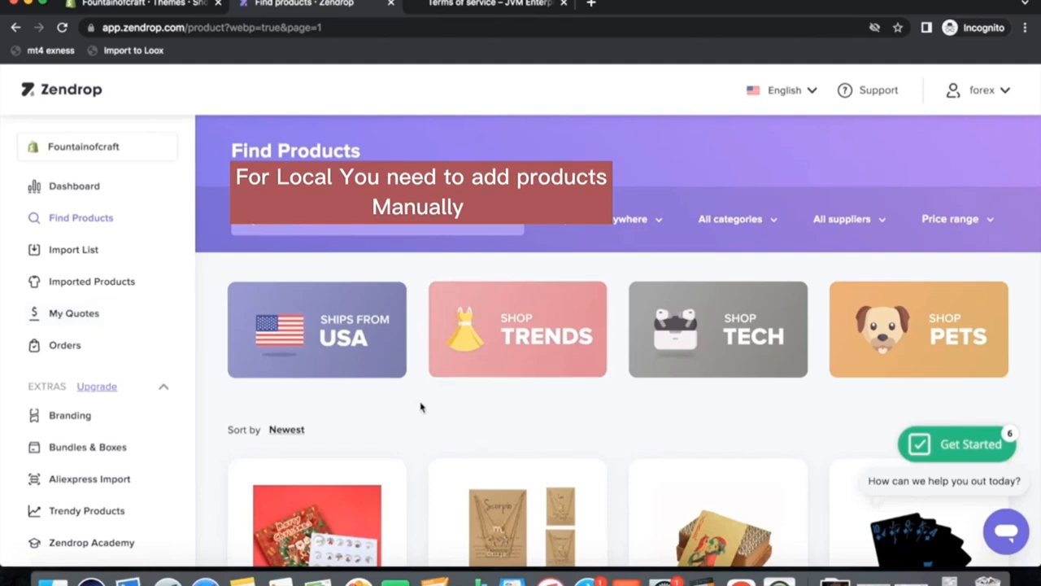
# Add the first four products on the Find Products page to the import list.
pyautogui.scroll(-3, 421, 407)
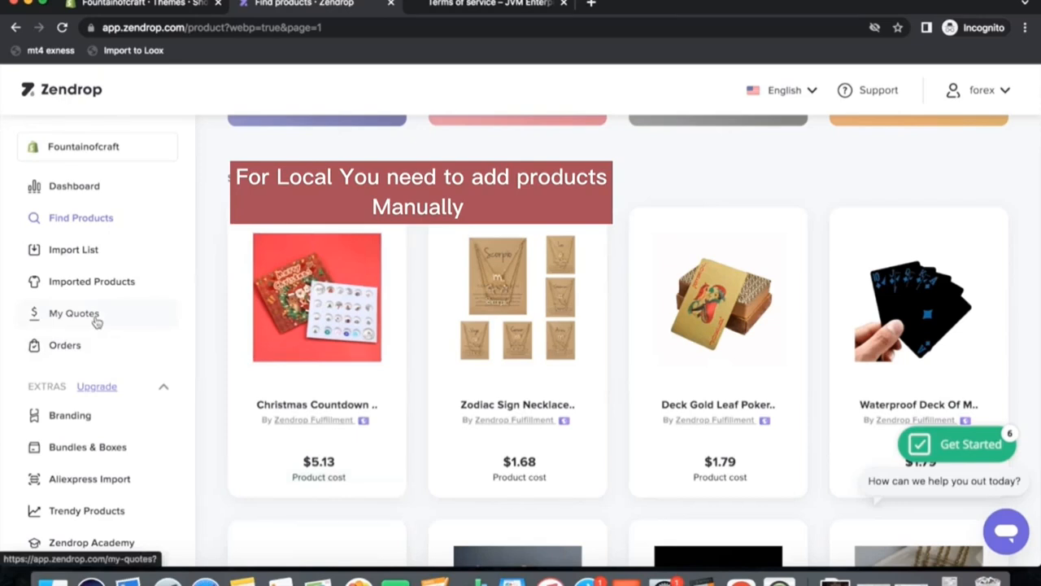
pyautogui.moveTo(339, 262)
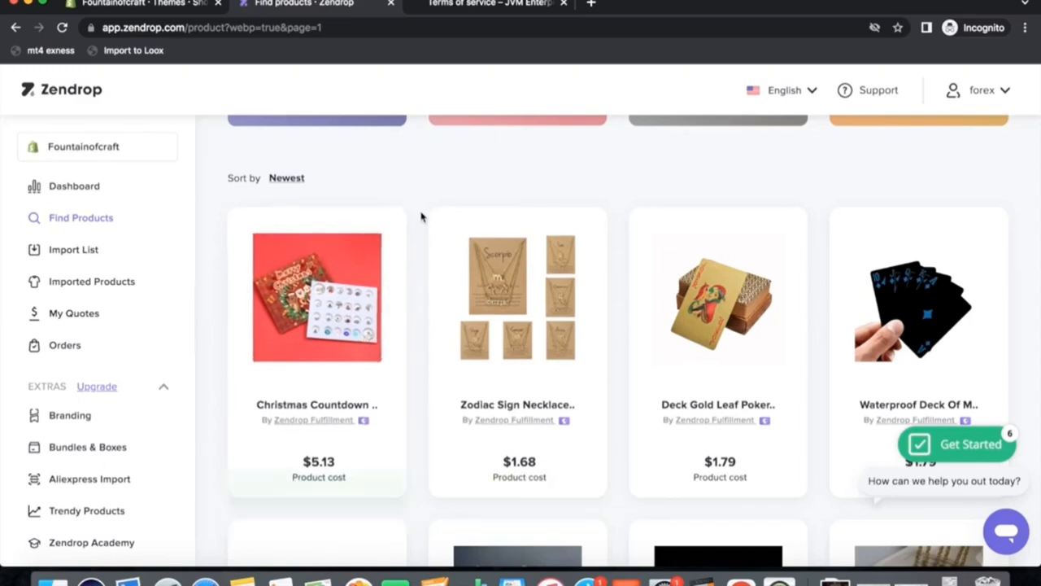
pyautogui.scroll(3, 423, 236)
pyautogui.scroll(-4, 430, 241)
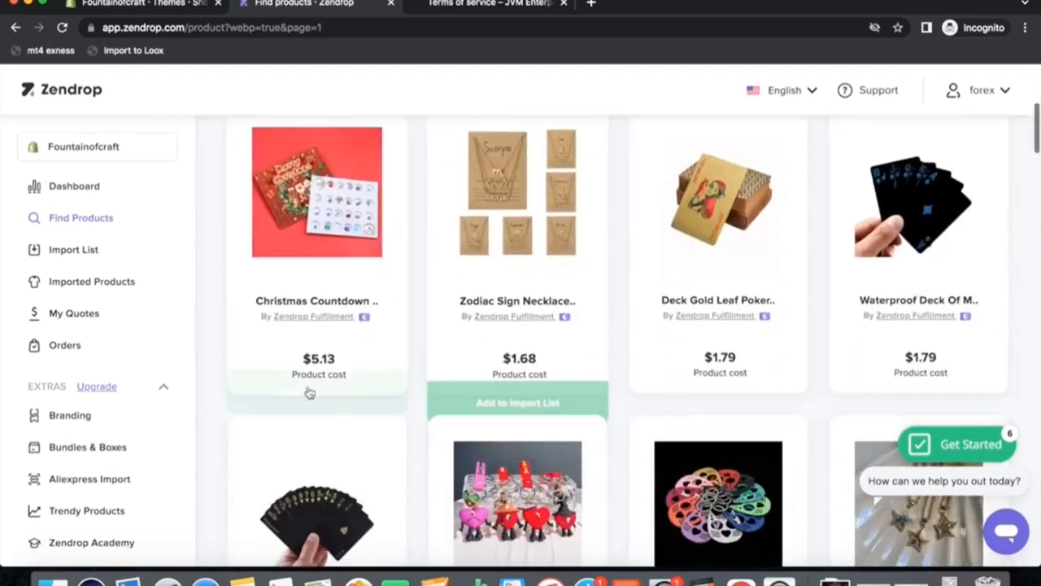
pyautogui.click(310, 410)
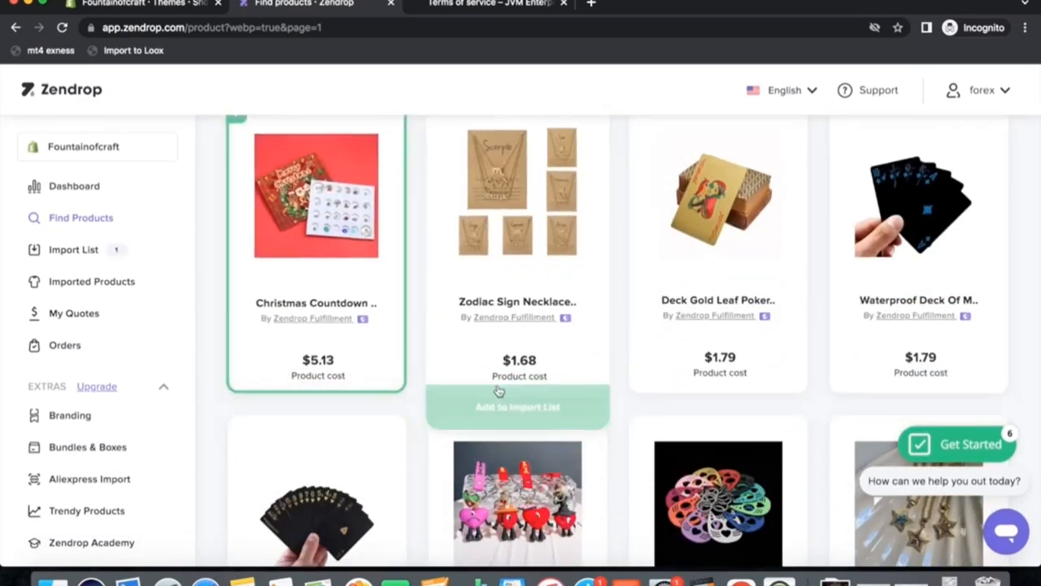
pyautogui.click(502, 411)
pyautogui.click(703, 411)
pyautogui.click(900, 411)
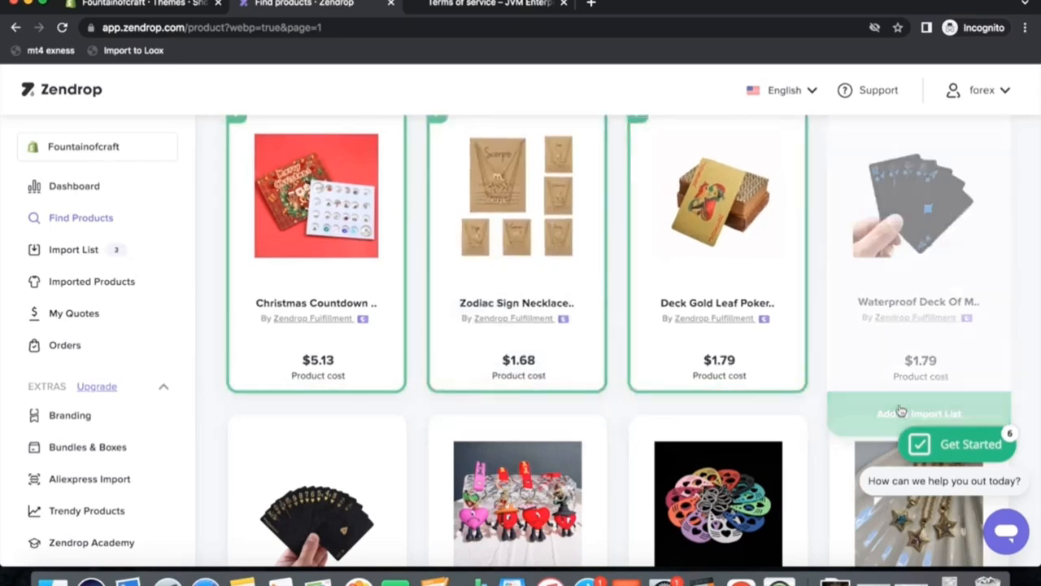
# Add Black Gold Playing Cards, Cute Bad Bunny Heart and Cute Cat Self Defense products to the import list.
pyautogui.scroll(-3, 521, 391)
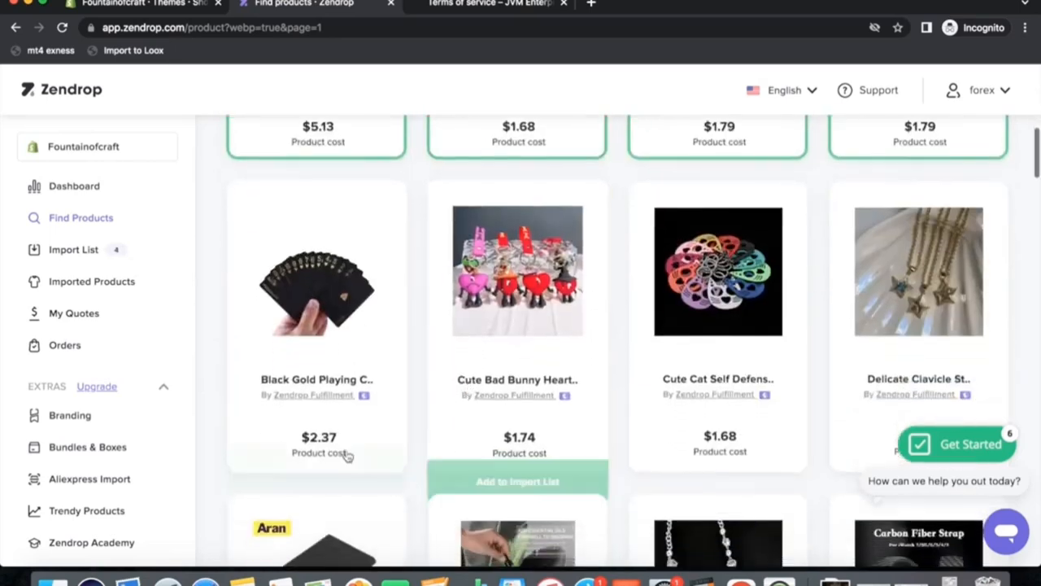
pyautogui.click(342, 492)
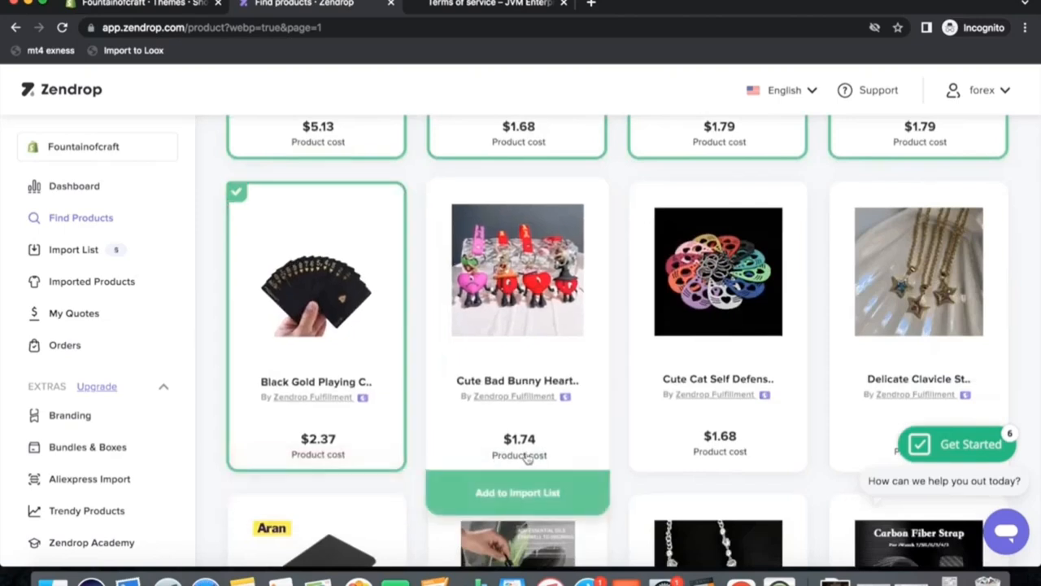
pyautogui.click(507, 493)
pyautogui.click(703, 494)
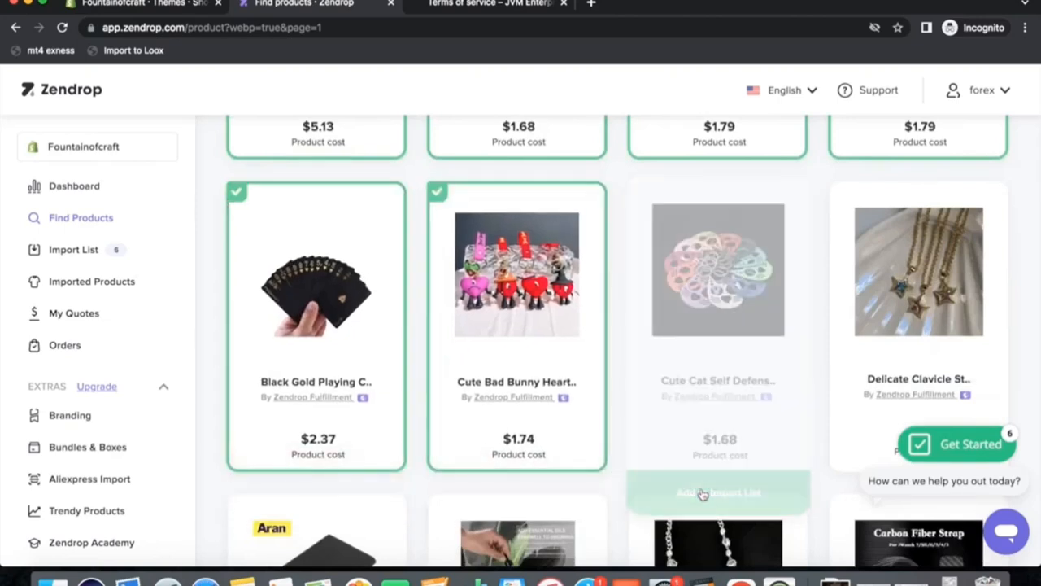
# Add the Mini Ultra-Thin power bank, Volcanic Smoke Ring humidifier and Star Geometric Crystal necklace to the import list.
pyautogui.scroll(-3, 419, 447)
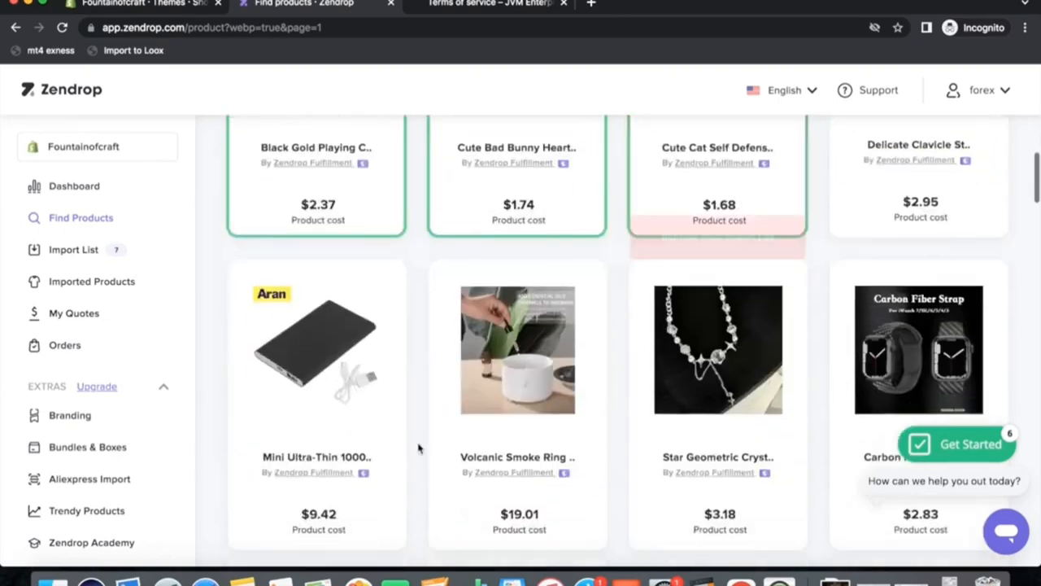
pyautogui.moveTo(302, 499)
pyautogui.scroll(-1, 307, 521)
pyautogui.click(305, 500)
pyautogui.click(482, 489)
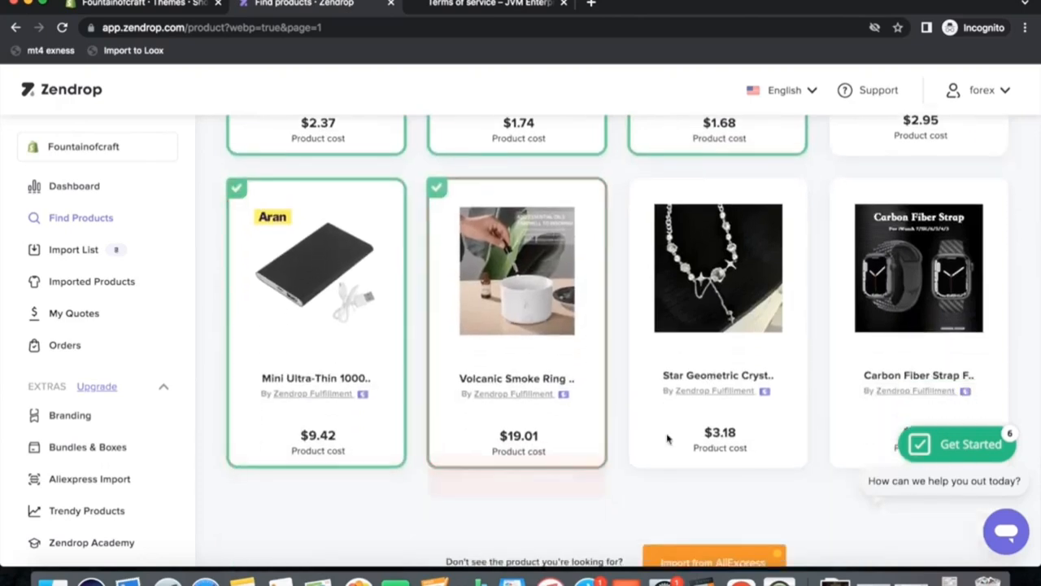
pyautogui.click(704, 490)
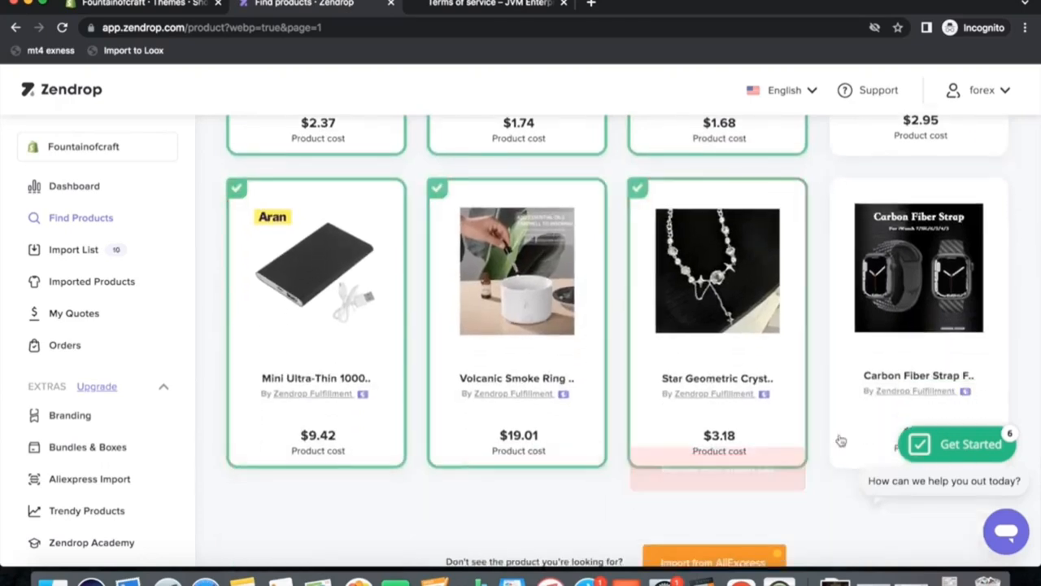
# Add the Baby Toys Rolling Ball and Warm Male Leather Shoes products to the import list.
pyautogui.scroll(-6, 842, 440)
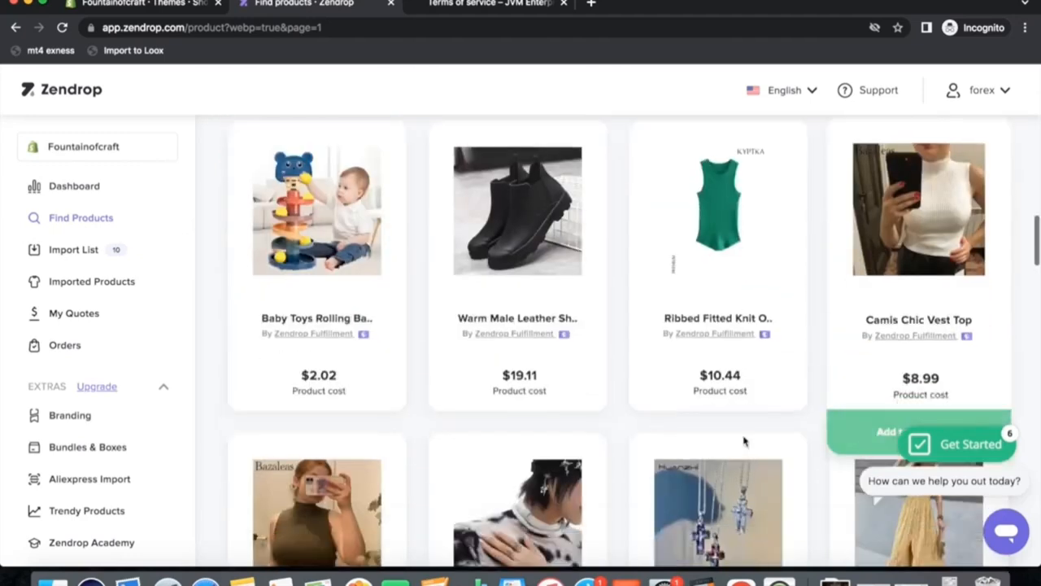
pyautogui.click(369, 431)
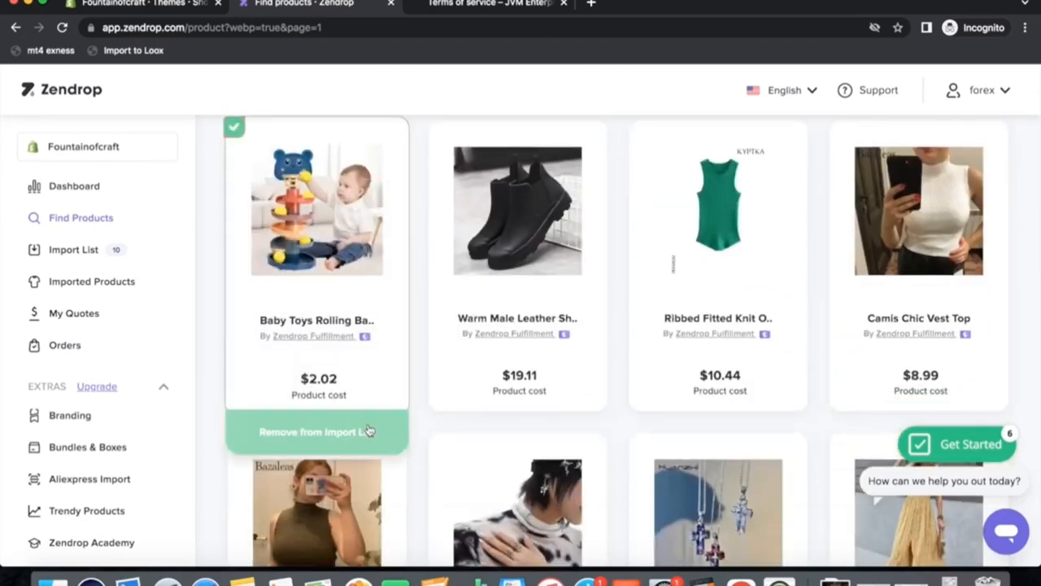
pyautogui.click(606, 417)
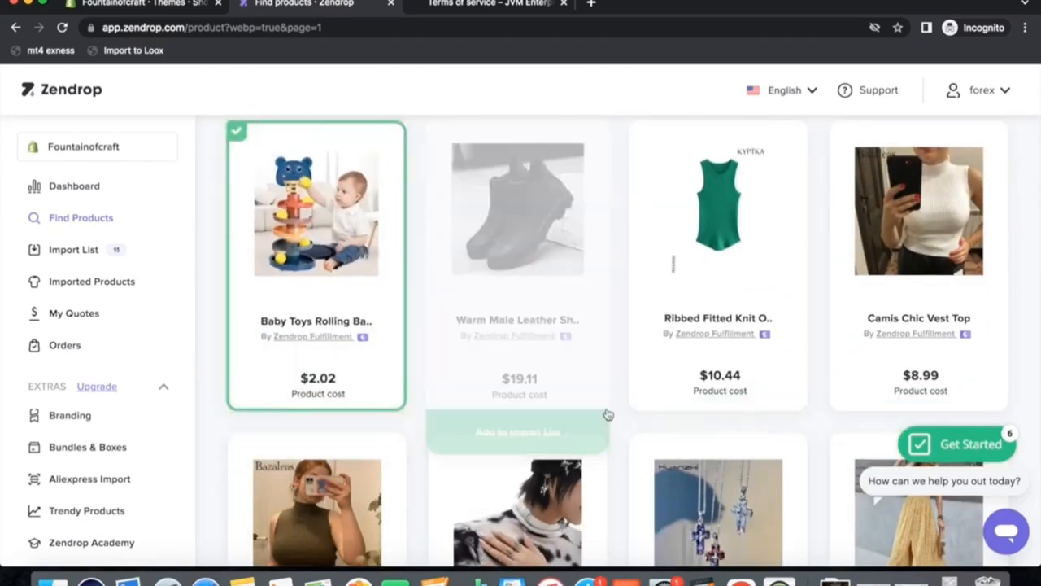
# Open the Import List and dismiss the promotional pop-up.
pyautogui.scroll(10, 495, 372)
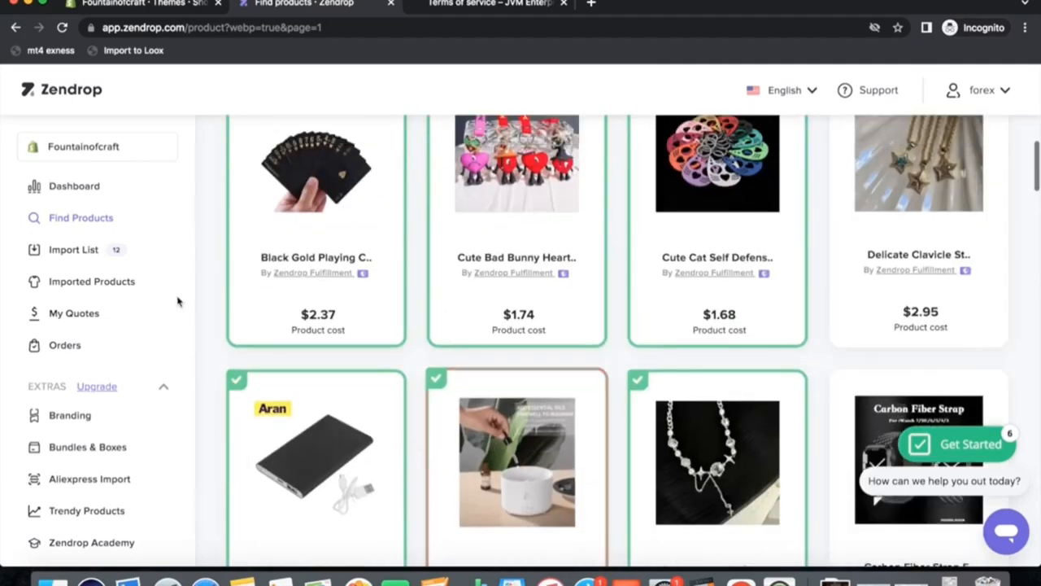
pyautogui.click(74, 252)
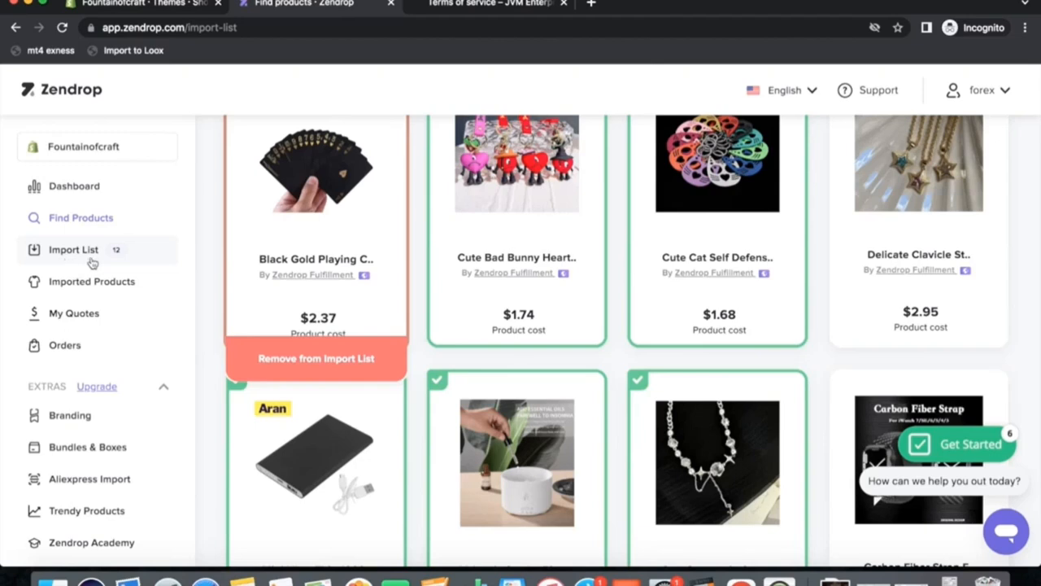
pyautogui.click(658, 187)
pyautogui.click(81, 259)
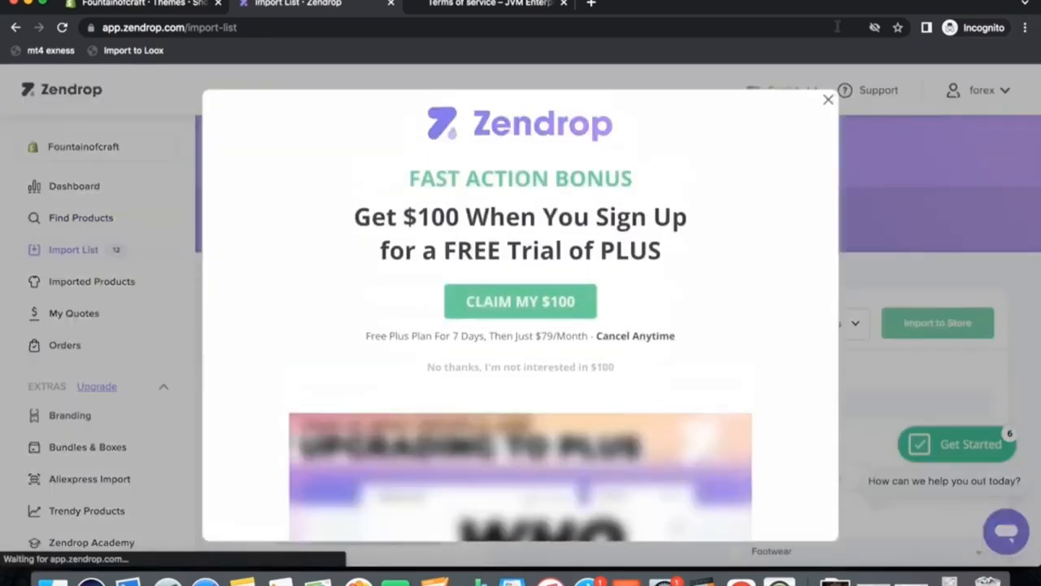
pyautogui.click(829, 100)
# Remove all three product tags from the Warm Male Leather Shoes.
pyautogui.scroll(-2, 678, 322)
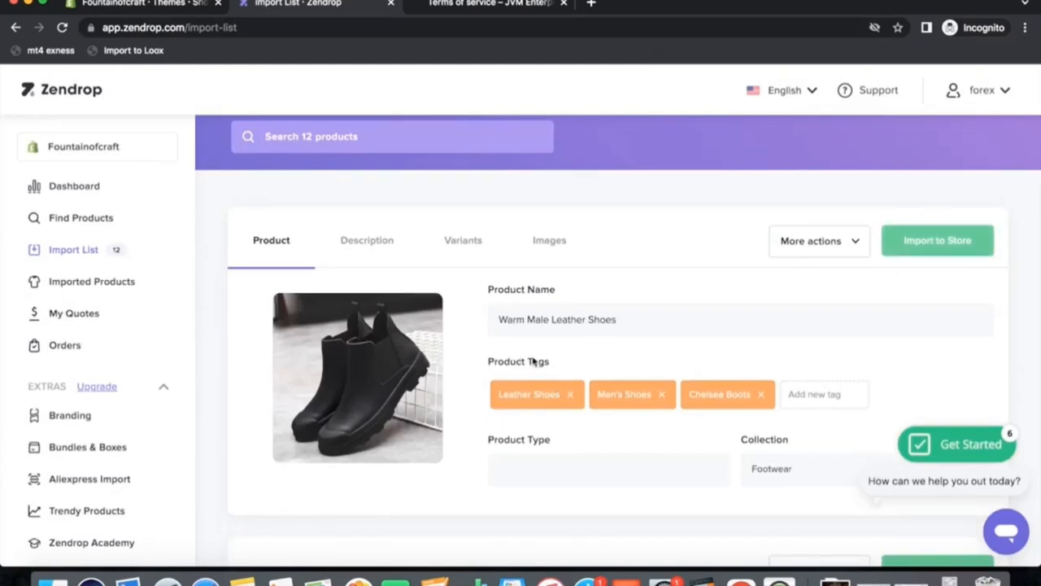
pyautogui.click(570, 394)
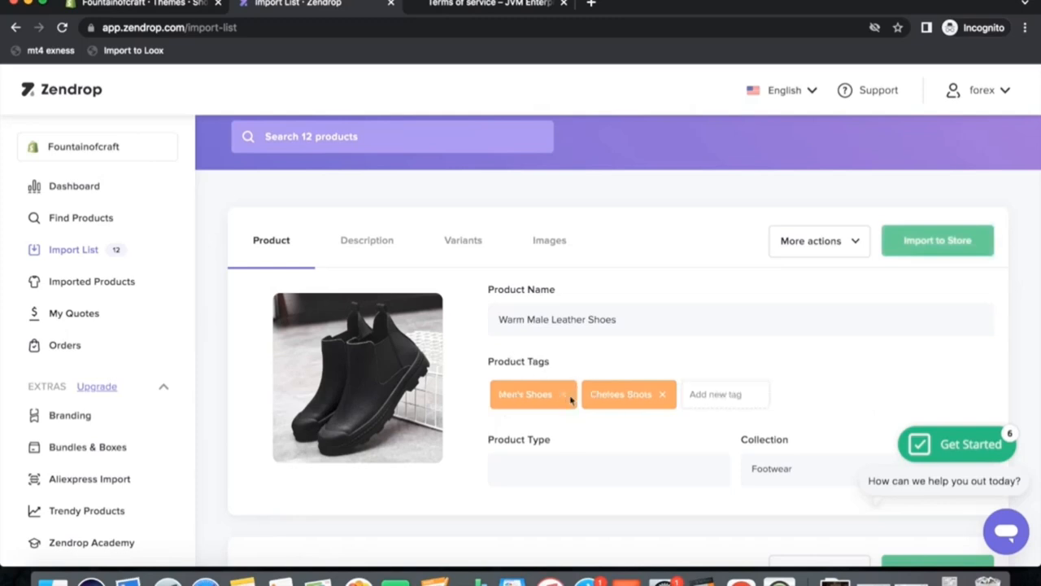
pyautogui.click(570, 396)
pyautogui.click(569, 396)
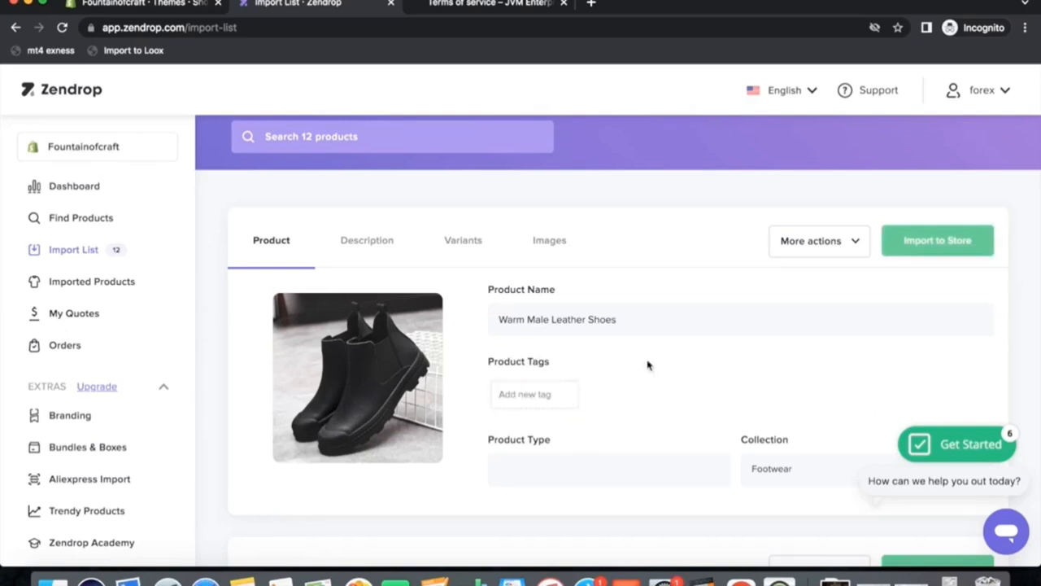
# Add the Warm Male Leather Shoes to the Home Decor collection and import it to the store.
pyautogui.scroll(-3, 648, 366)
pyautogui.click(817, 333)
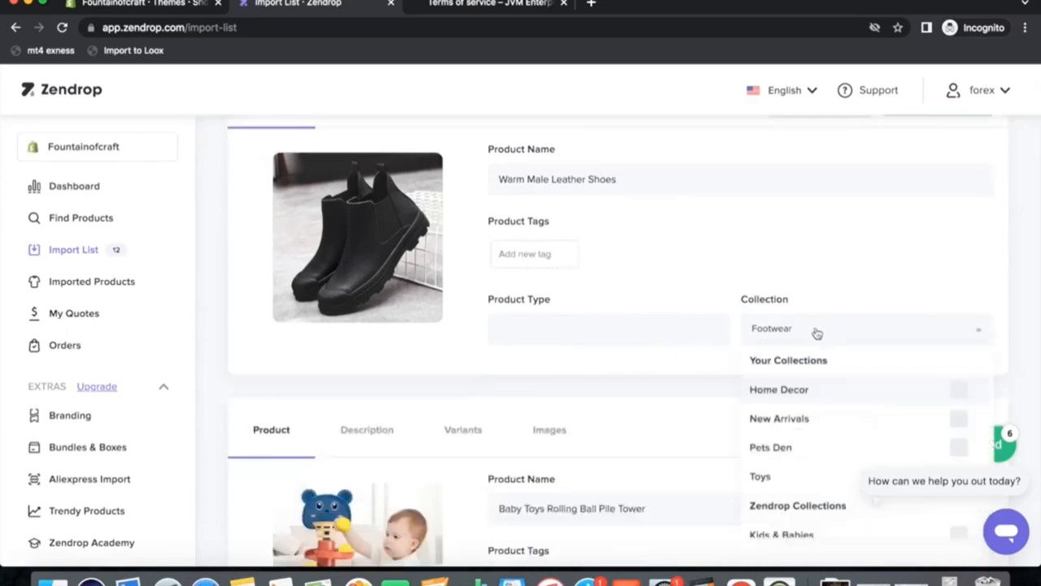
pyautogui.click(783, 399)
pyautogui.scroll(3, 841, 272)
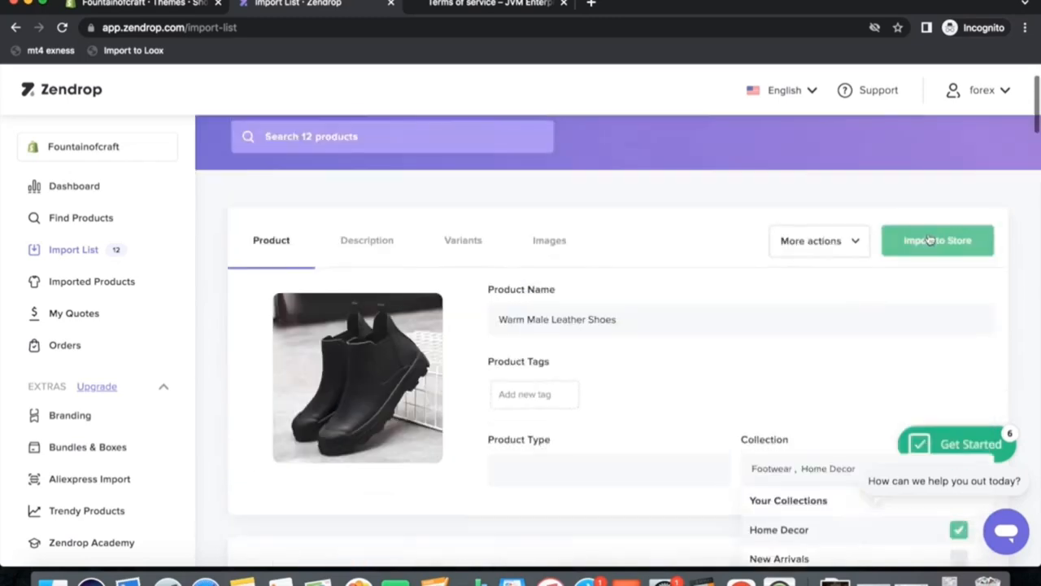
pyautogui.click(954, 241)
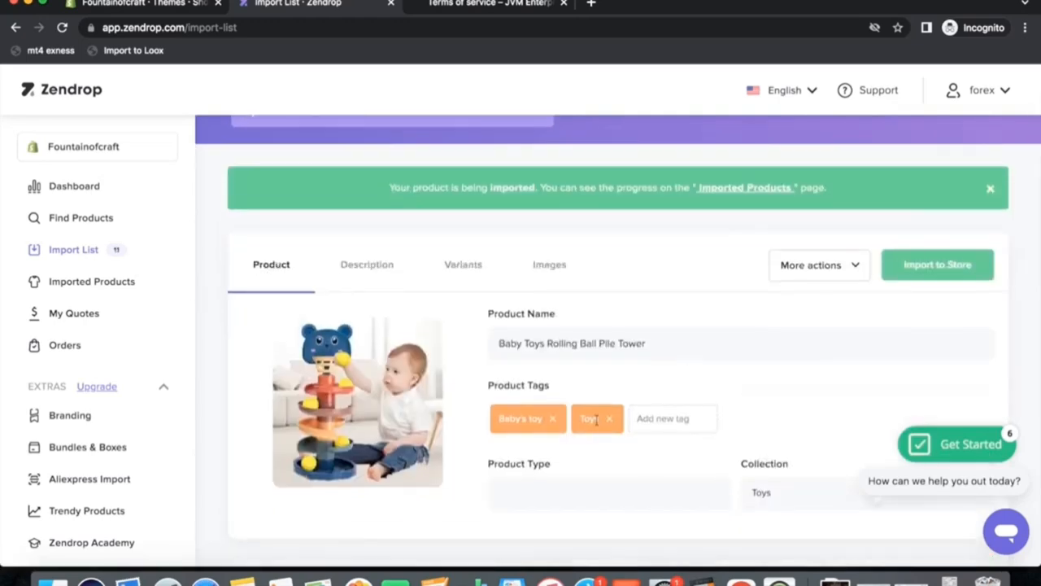
# Remove a tag from the Baby Toys Rolling Ball Pile Tower and import it to the store.
pyautogui.click(552, 418)
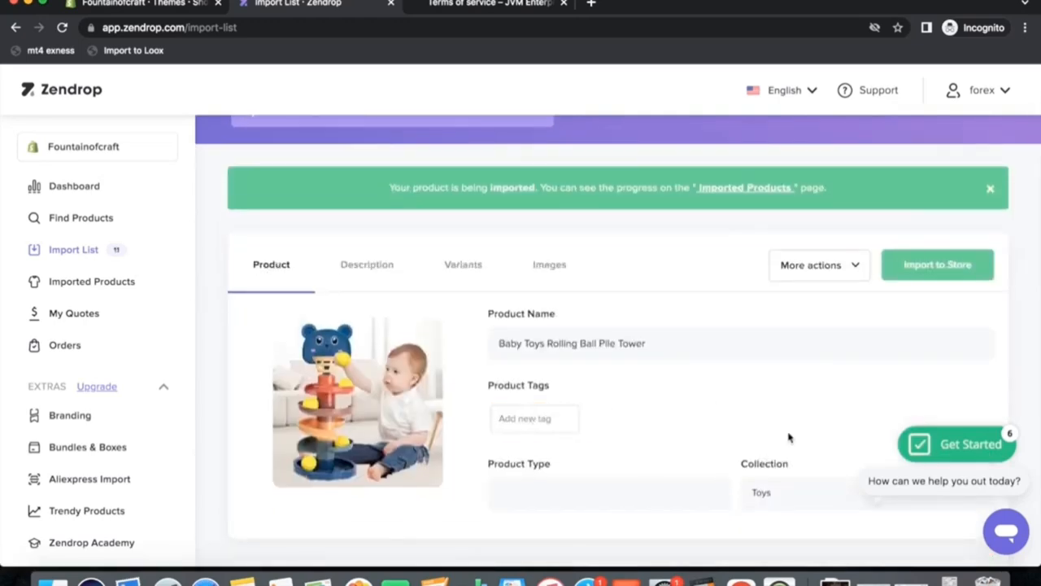
pyautogui.scroll(-3, 805, 431)
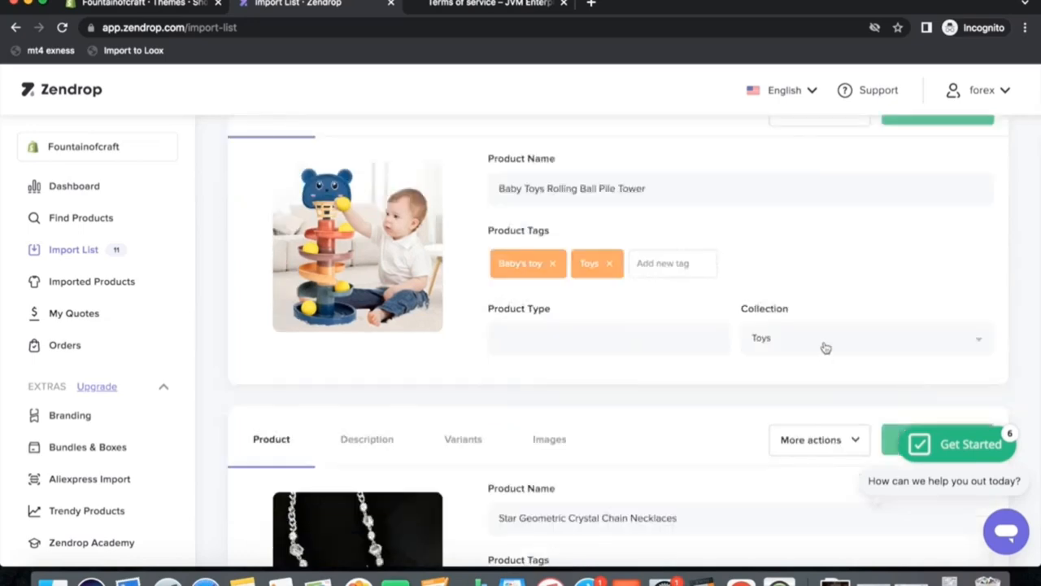
pyautogui.click(824, 347)
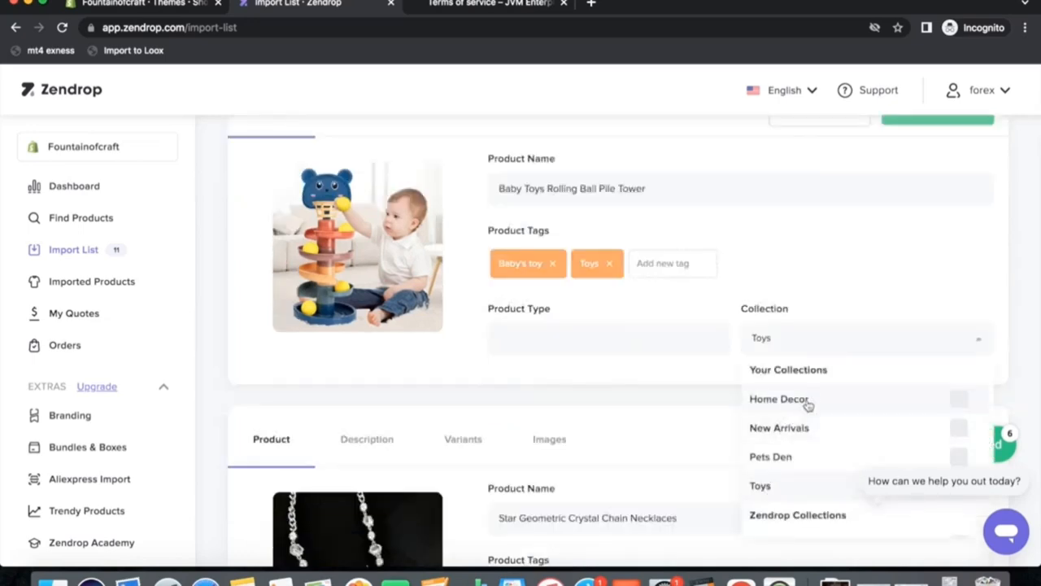
pyautogui.scroll(-3, 877, 461)
pyautogui.scroll(4, 746, 348)
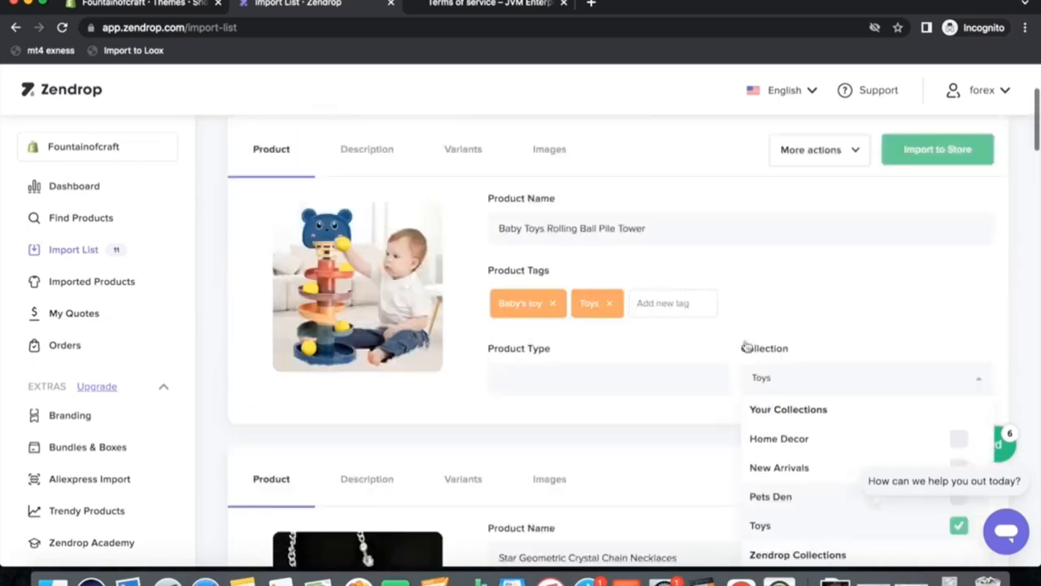
pyautogui.scroll(3, 813, 310)
pyautogui.click(935, 244)
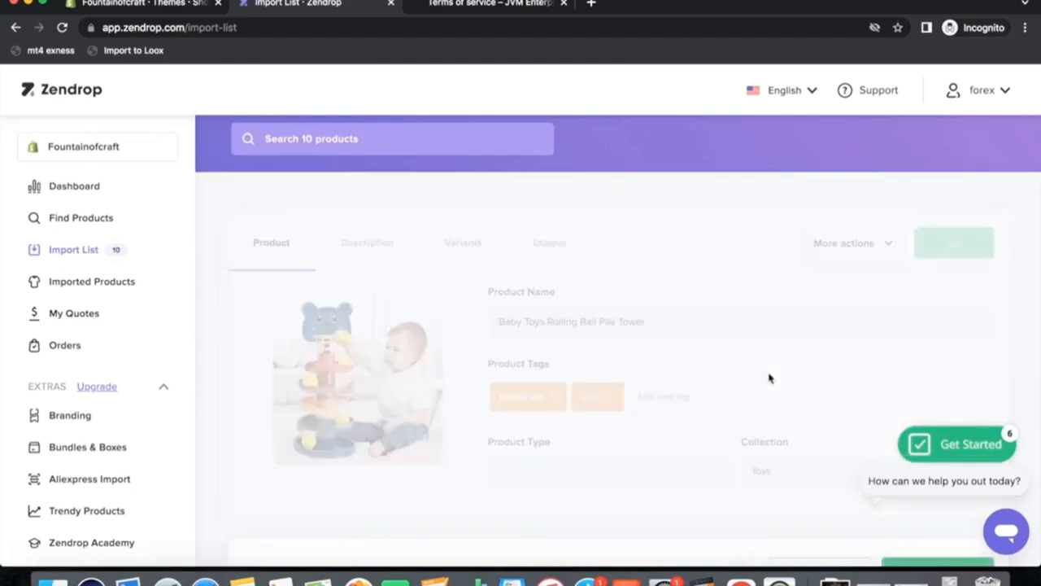
# Remove the tags from the Star Geometric Crystal Chain Necklaces.
pyautogui.click(554, 446)
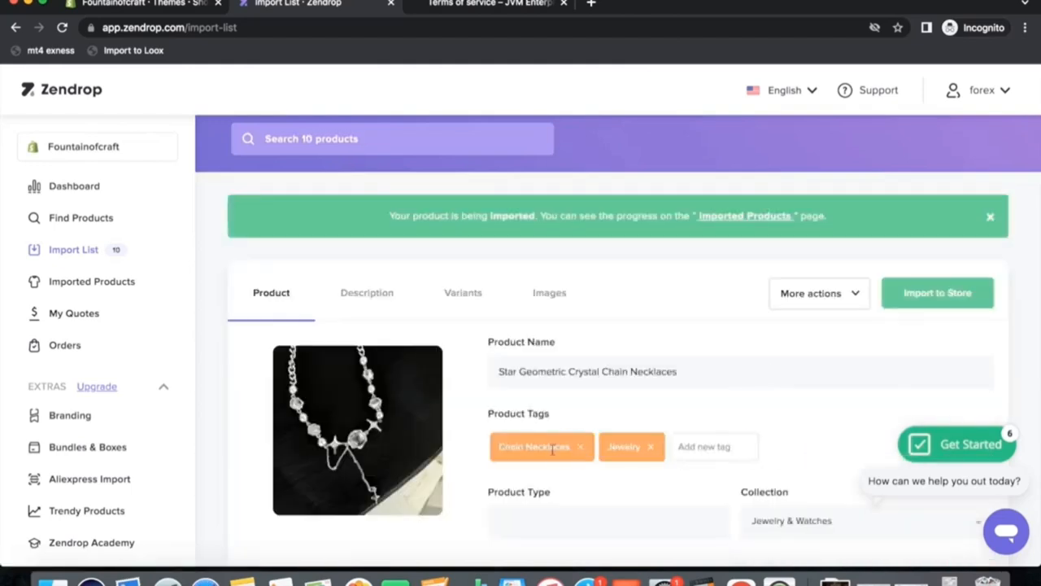
pyautogui.click(578, 447)
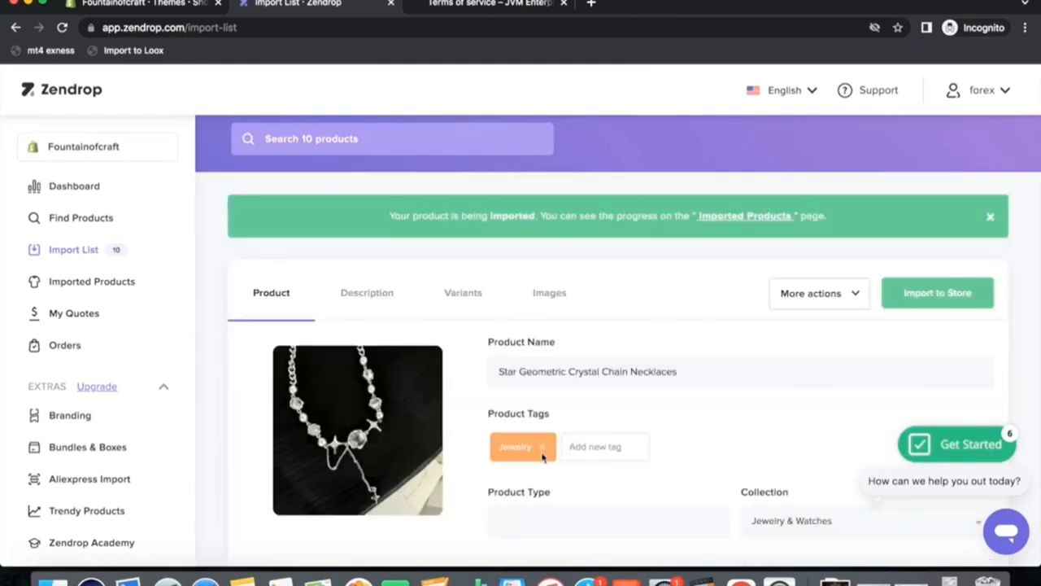
pyautogui.click(543, 453)
# Add the Star Geometric Crystal Chain Necklaces to the Home Decor collection.
pyautogui.scroll(-5, 674, 435)
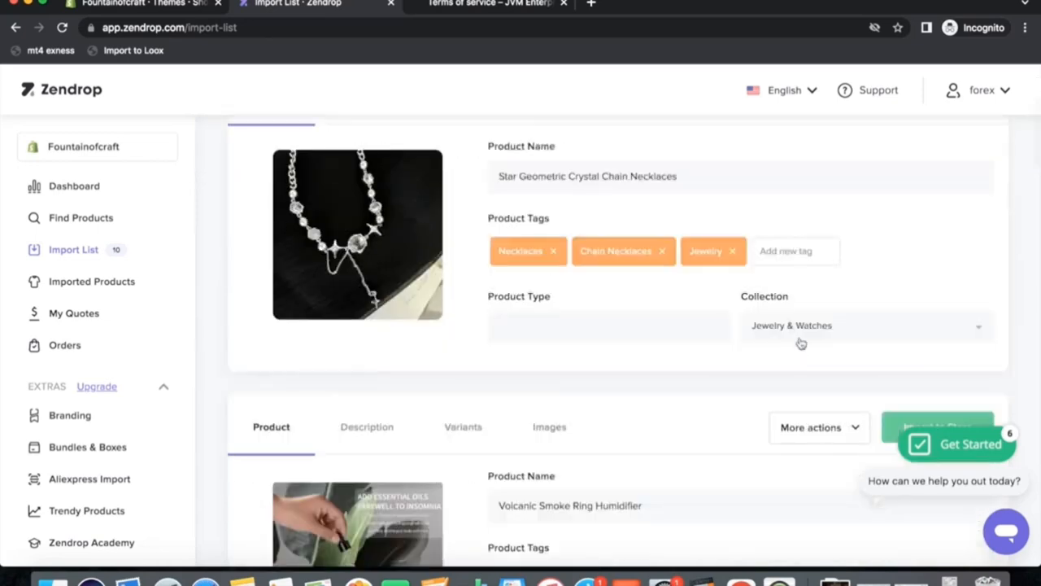
pyautogui.click(803, 332)
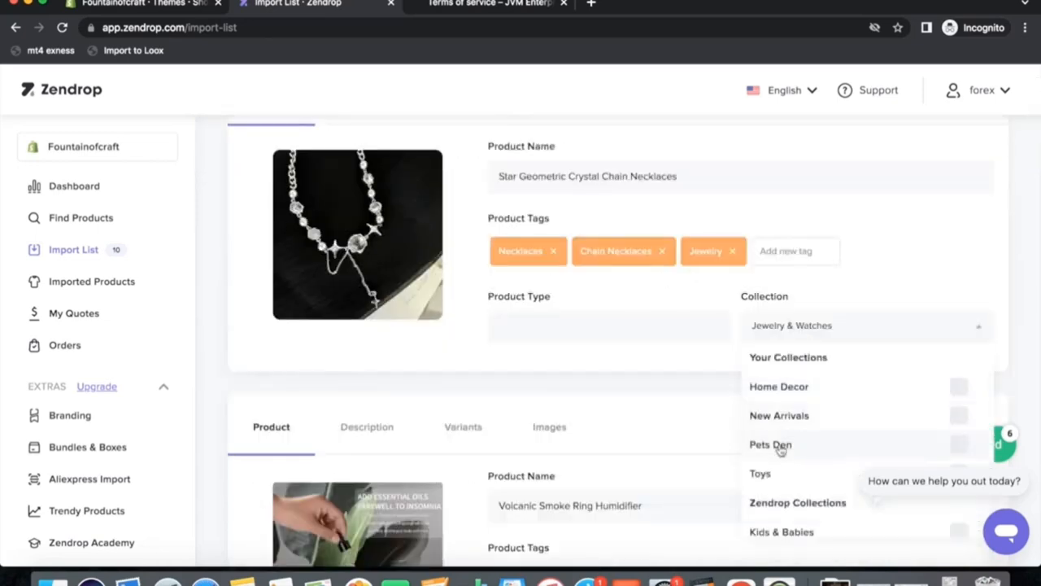
pyautogui.click(786, 391)
pyautogui.click(895, 265)
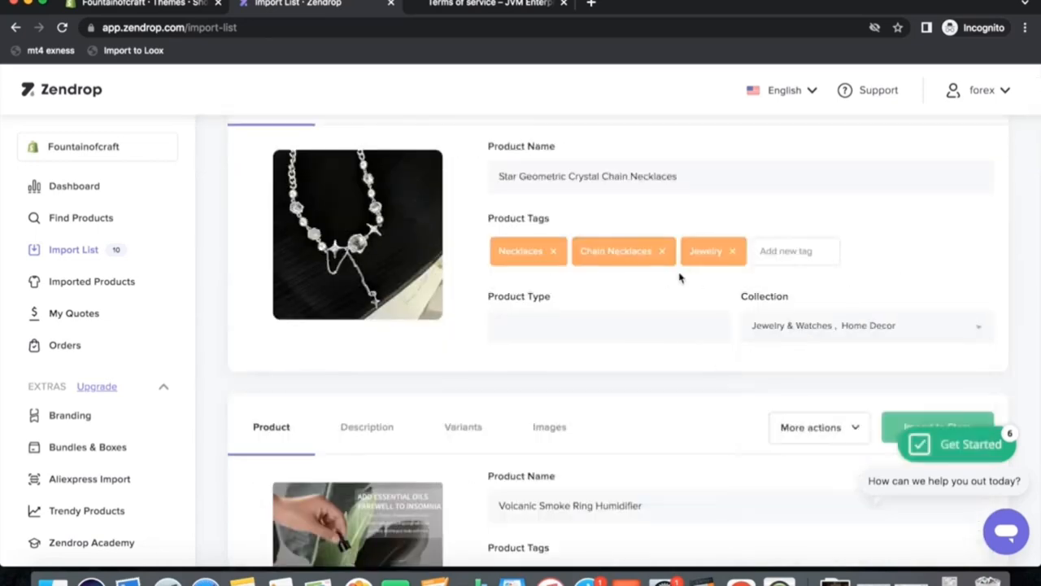
# Remove the remaining tags from the Star Geometric Crystal Chain Necklaces and import it to the store.
pyautogui.click(552, 252)
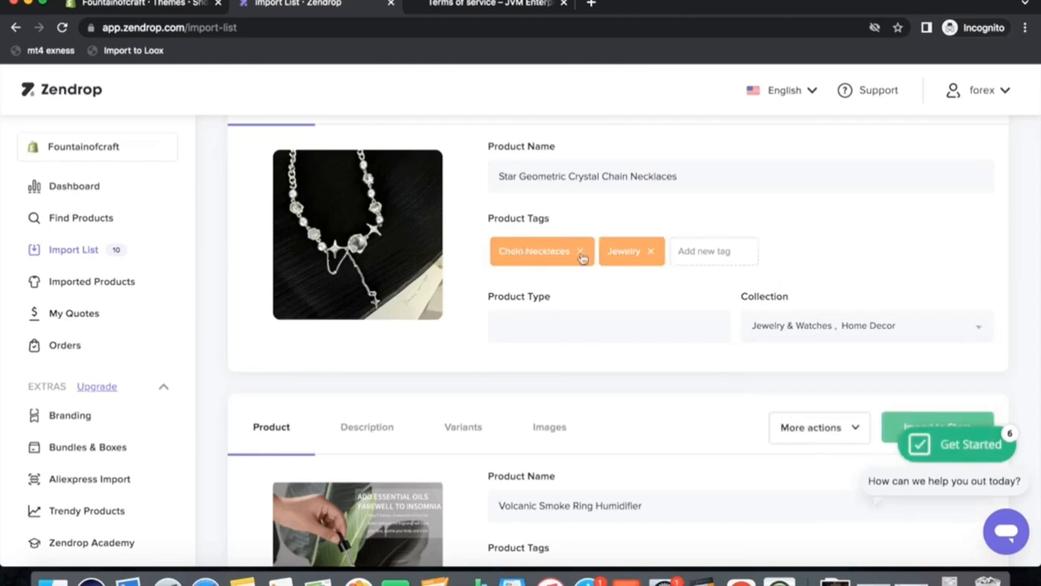
pyautogui.click(580, 254)
pyautogui.click(541, 254)
pyautogui.click(803, 330)
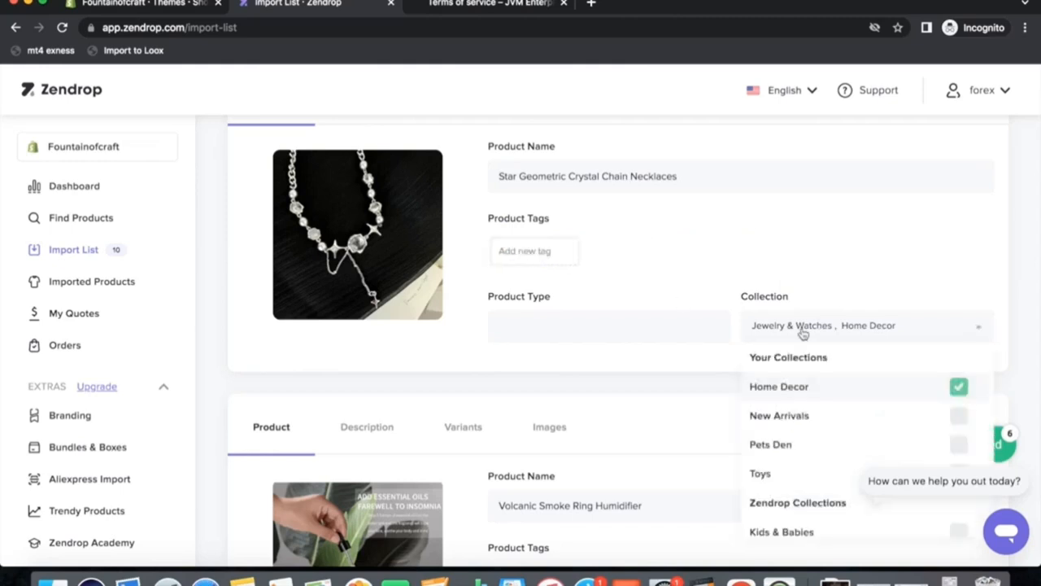
pyautogui.click(883, 263)
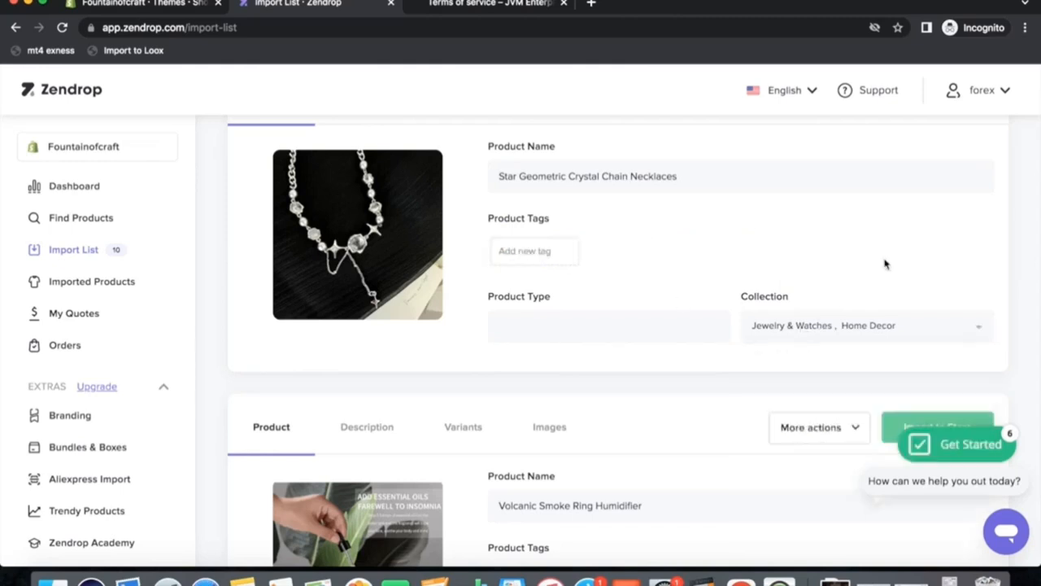
pyautogui.scroll(3, 895, 253)
pyautogui.click(915, 262)
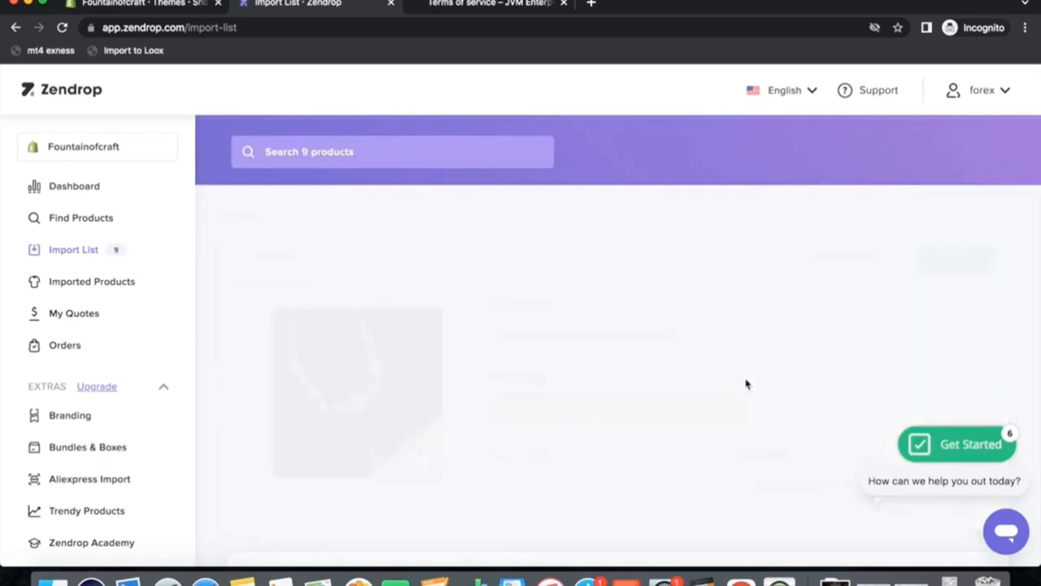
# Browse the import list and the store's product list to review the imported products.
pyautogui.scroll(-4, 781, 423)
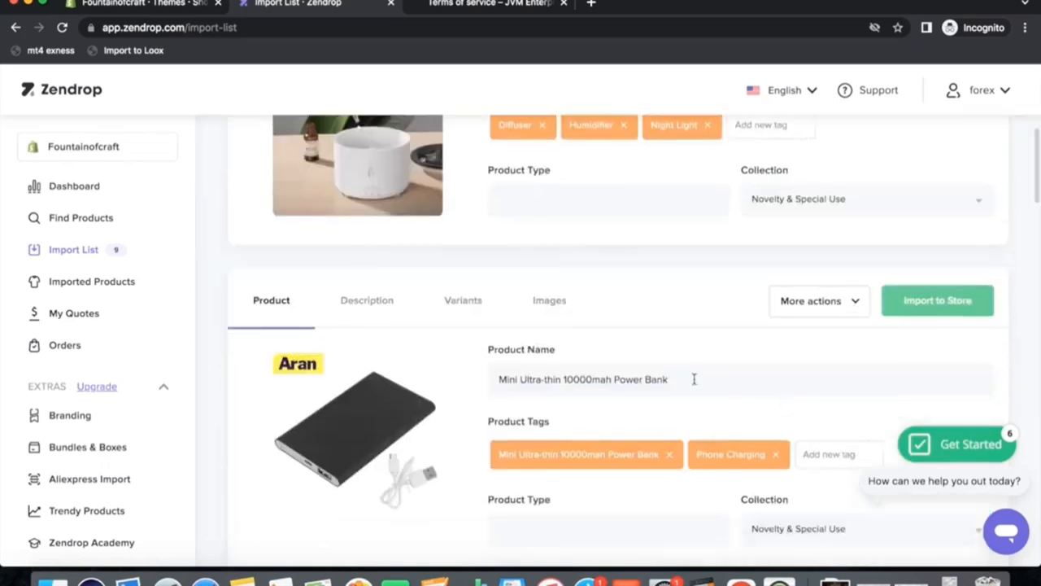
pyautogui.scroll(-4, 821, 439)
pyautogui.scroll(10, 725, 317)
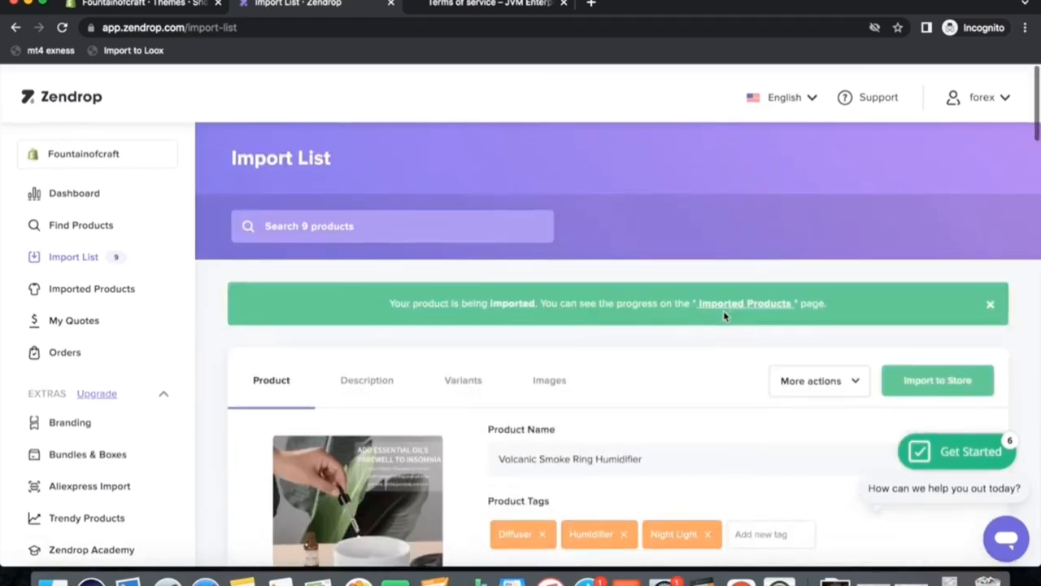
pyautogui.click(142, 4)
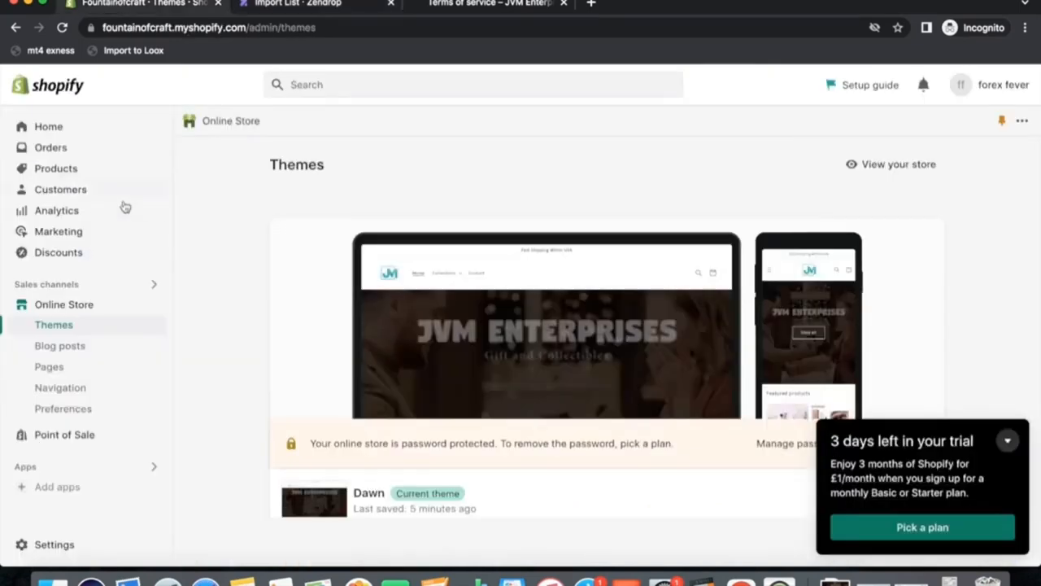
pyautogui.click(73, 171)
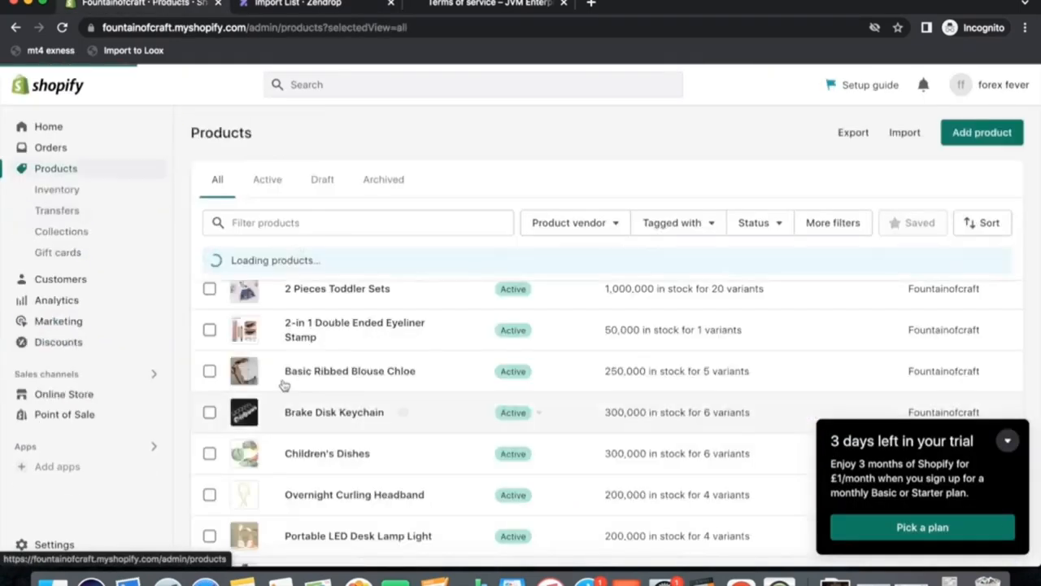
pyautogui.scroll(-5, 326, 463)
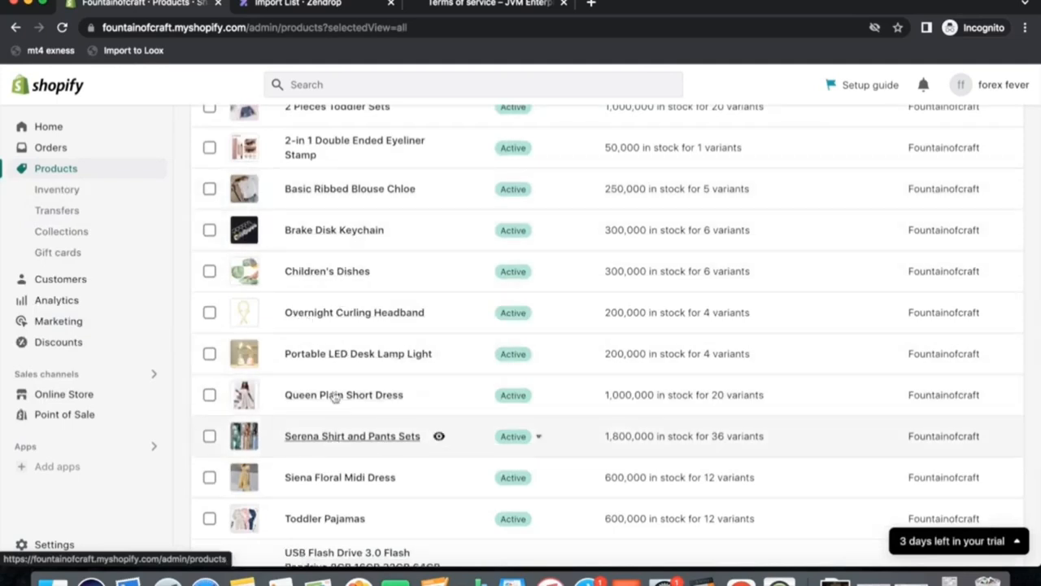
pyautogui.scroll(5, 337, 313)
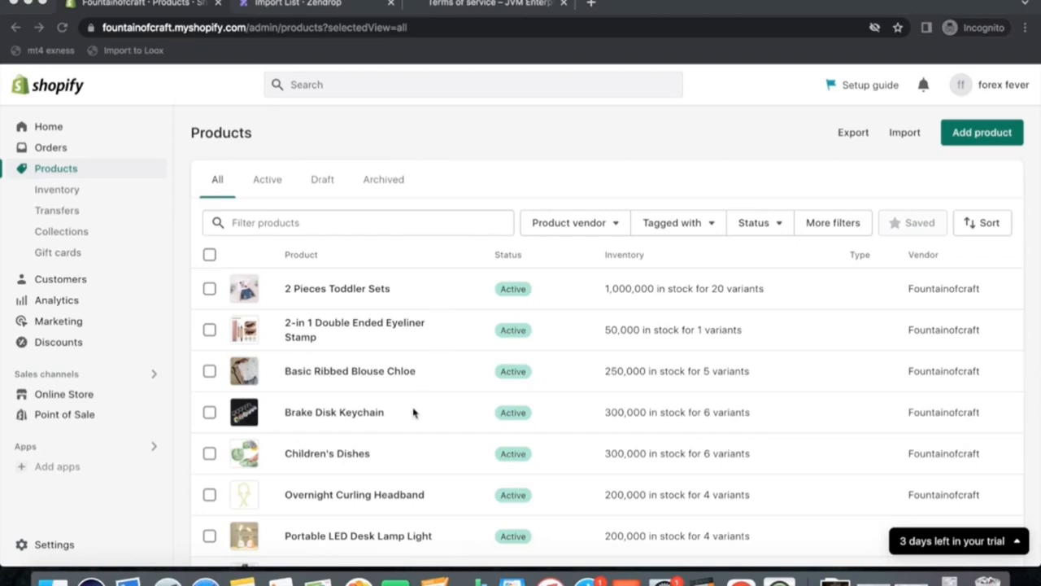
pyautogui.scroll(-10, 423, 454)
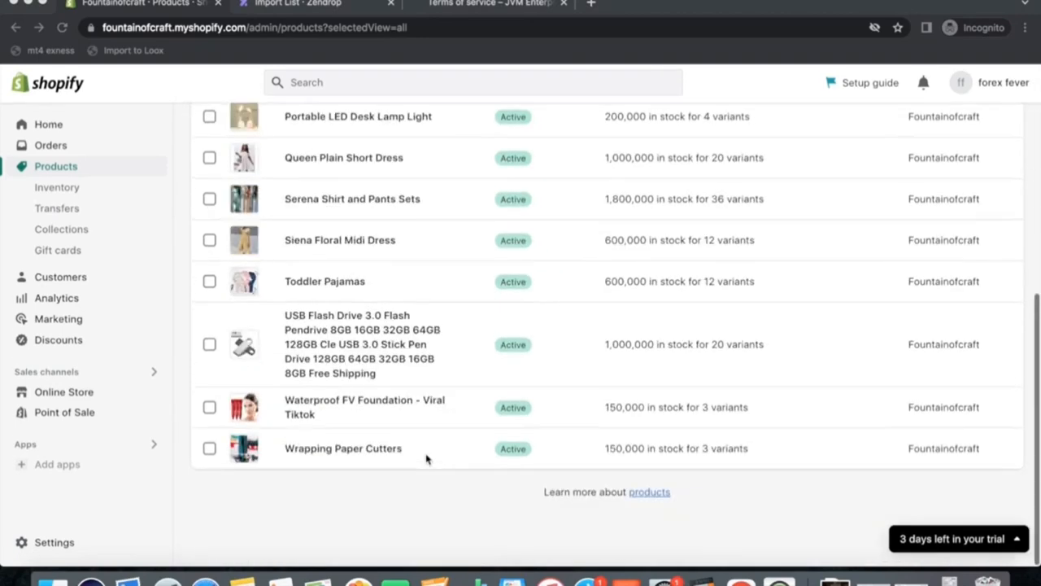
pyautogui.scroll(7, 427, 460)
pyautogui.scroll(2, 427, 460)
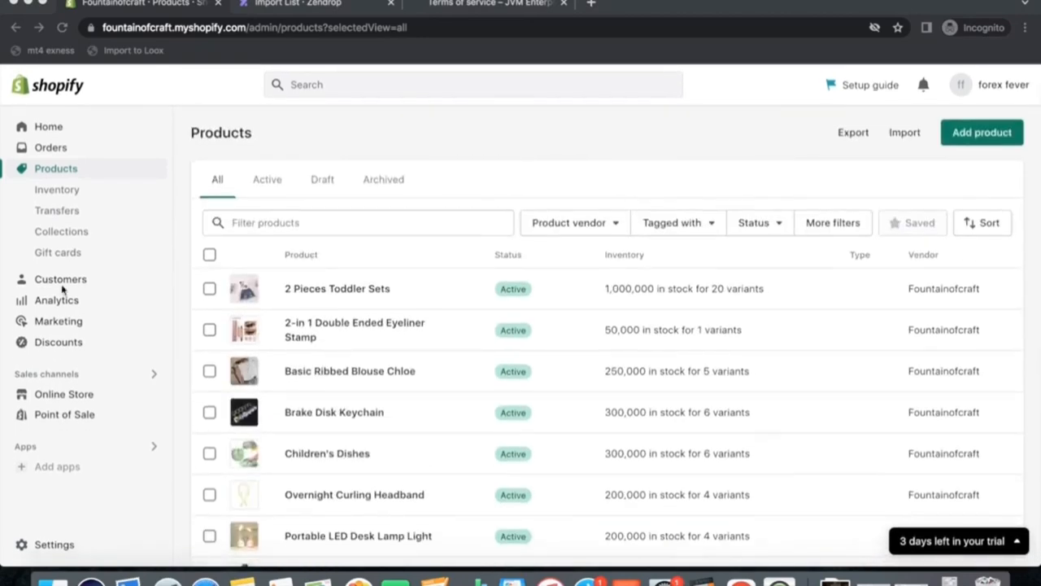
pyautogui.click(47, 397)
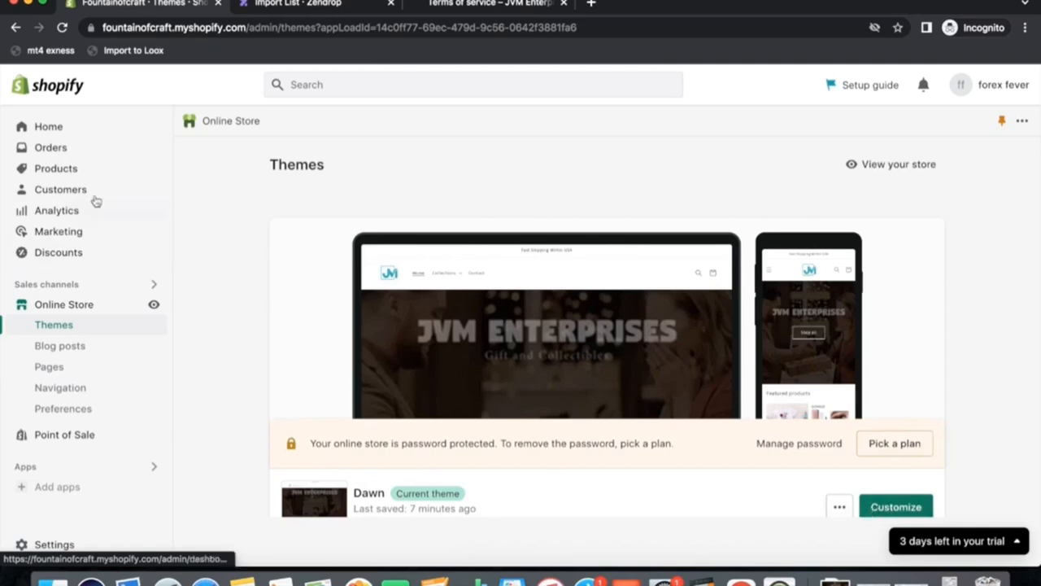
pyautogui.click(46, 168)
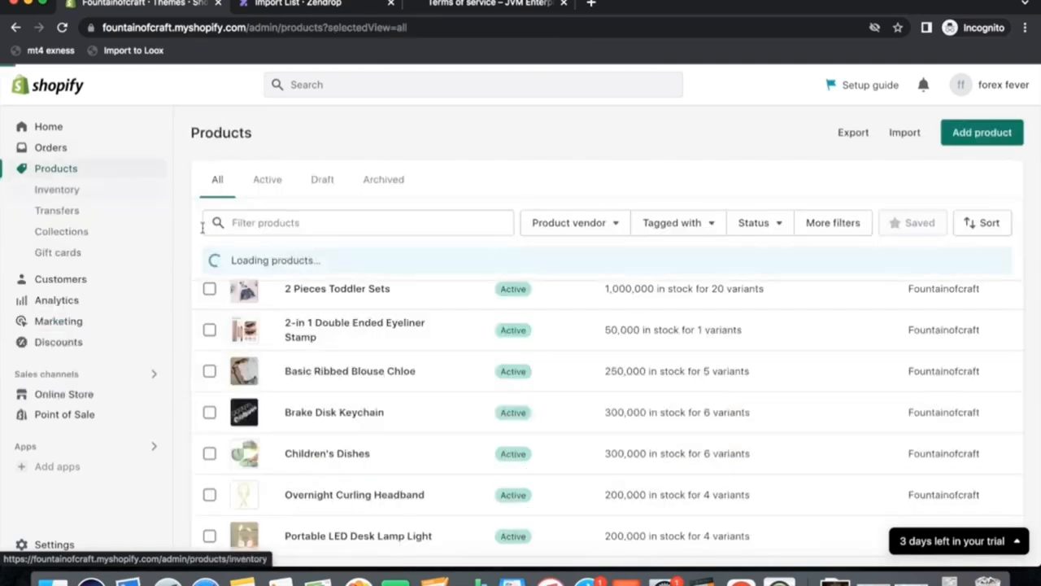
# Add 2 Pieces Toddler Sets, the 2-in-1 Eyeliner Stamp, Basic Ribbed Blouse Chloe and Brake Disk Keychain to the New Arrivals collection.
pyautogui.click(209, 289)
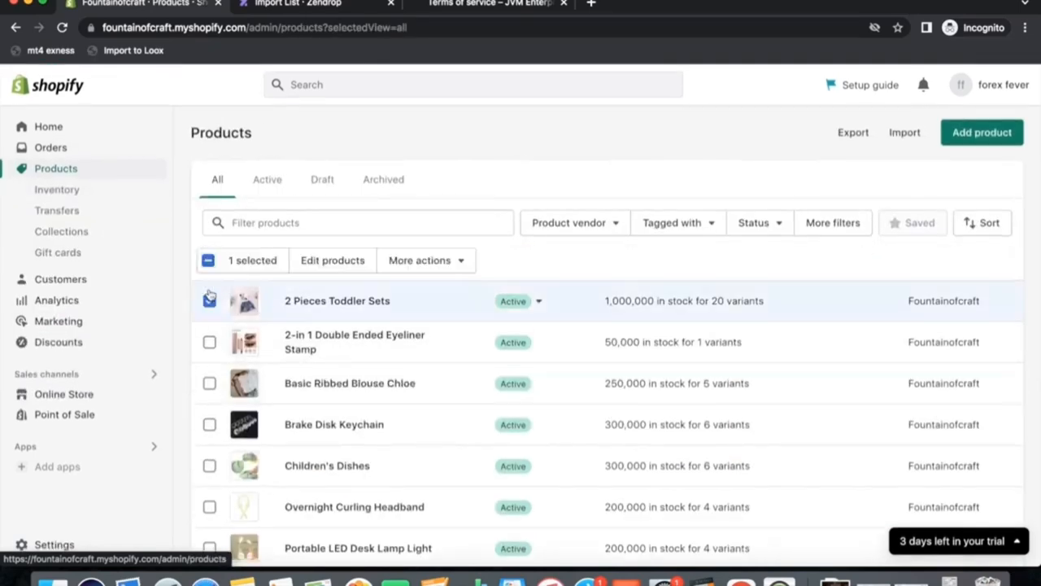
pyautogui.click(209, 341)
pyautogui.click(209, 383)
pyautogui.click(209, 424)
pyautogui.click(428, 260)
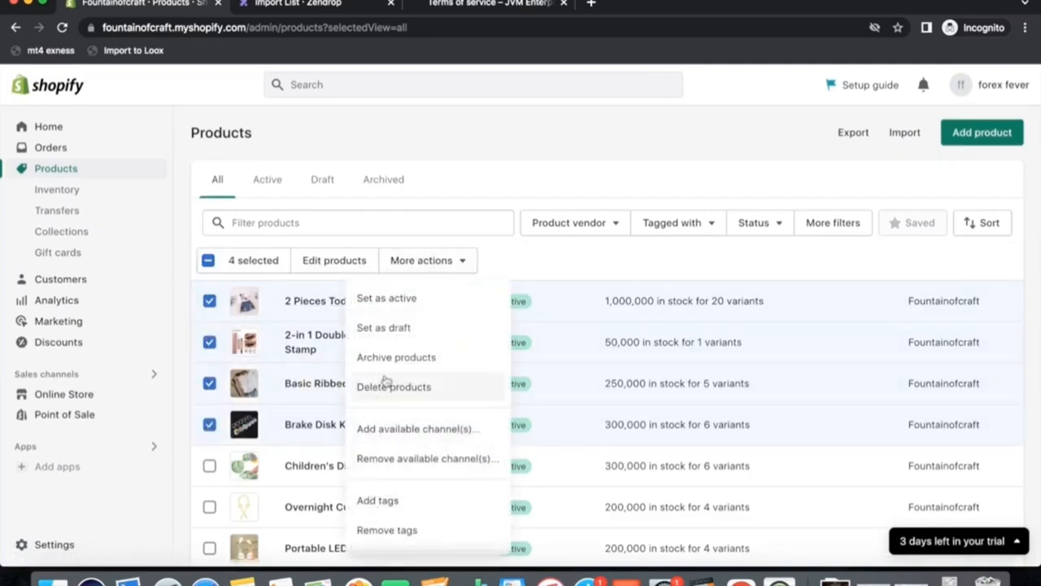
pyautogui.scroll(-2, 402, 505)
pyautogui.click(401, 506)
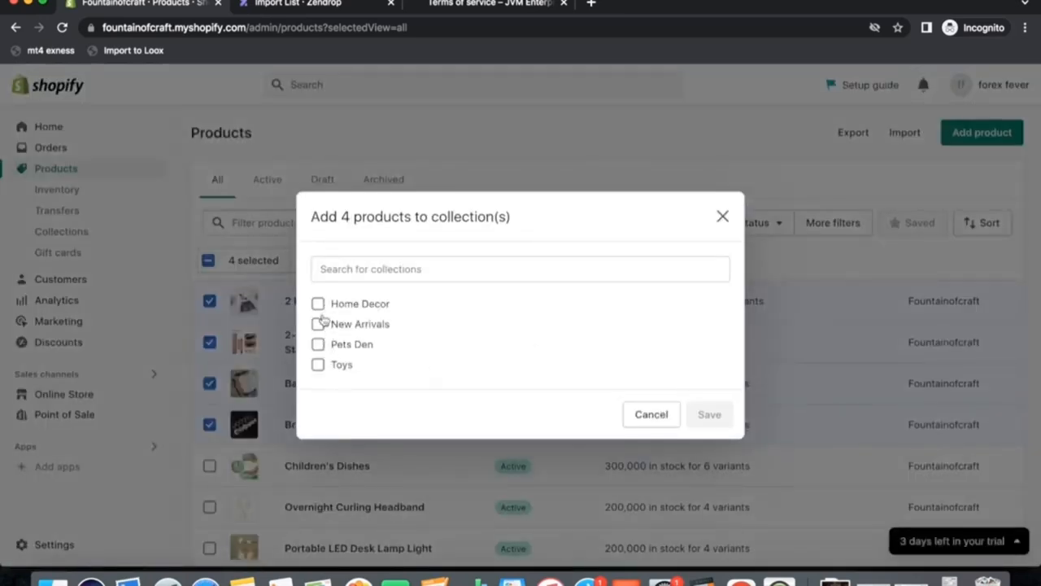
pyautogui.click(318, 326)
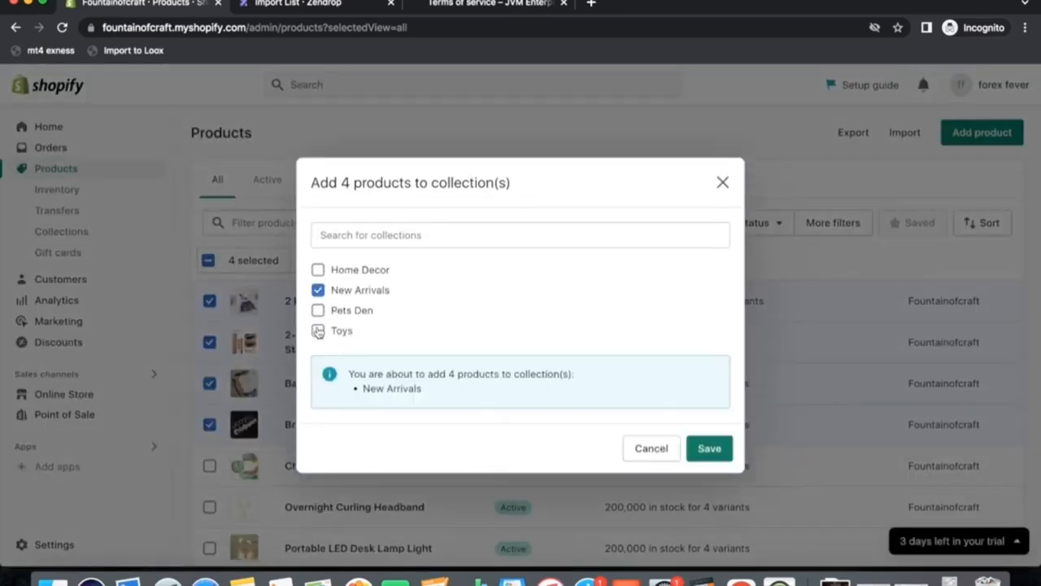
pyautogui.click(706, 448)
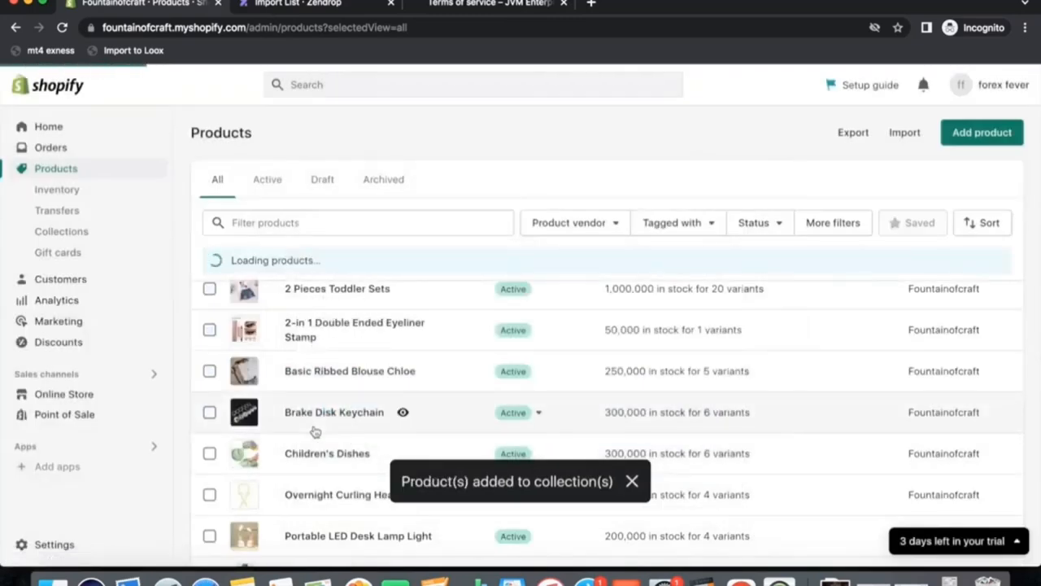
# Open the collections list to check which collections hold products.
pyautogui.scroll(-3, 281, 372)
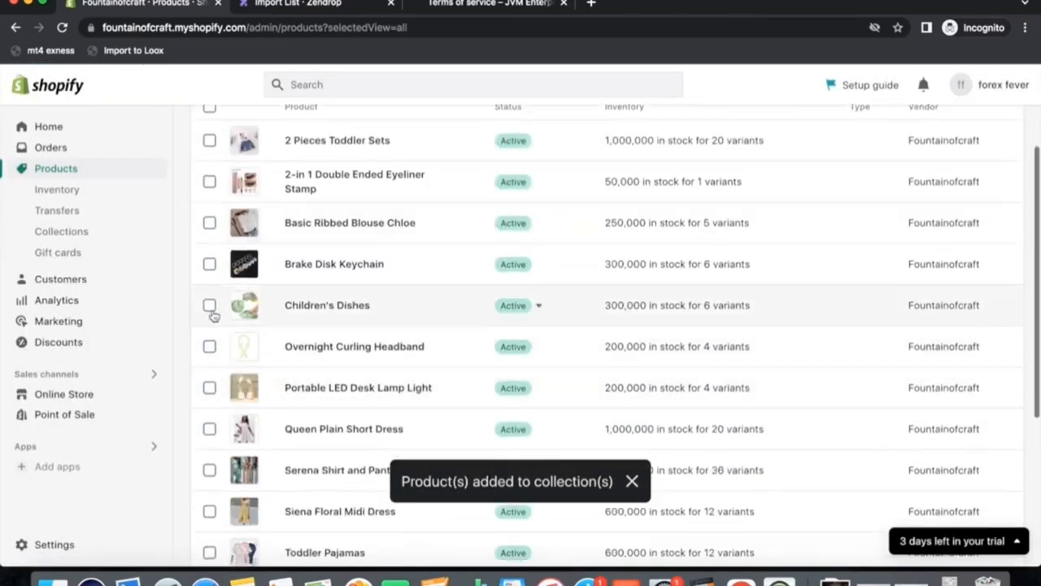
pyautogui.click(209, 316)
pyautogui.click(209, 317)
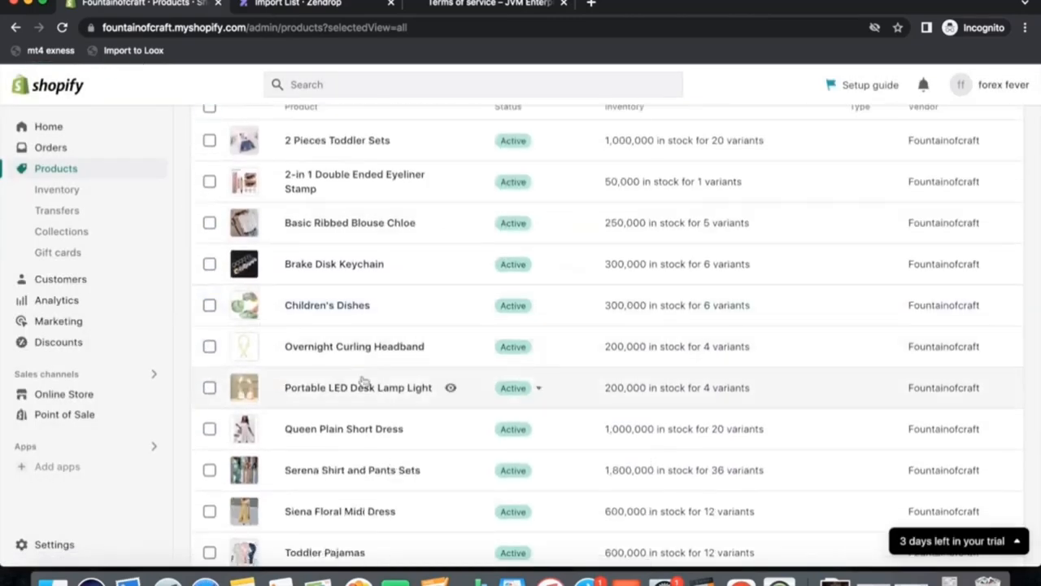
pyautogui.scroll(3, 362, 382)
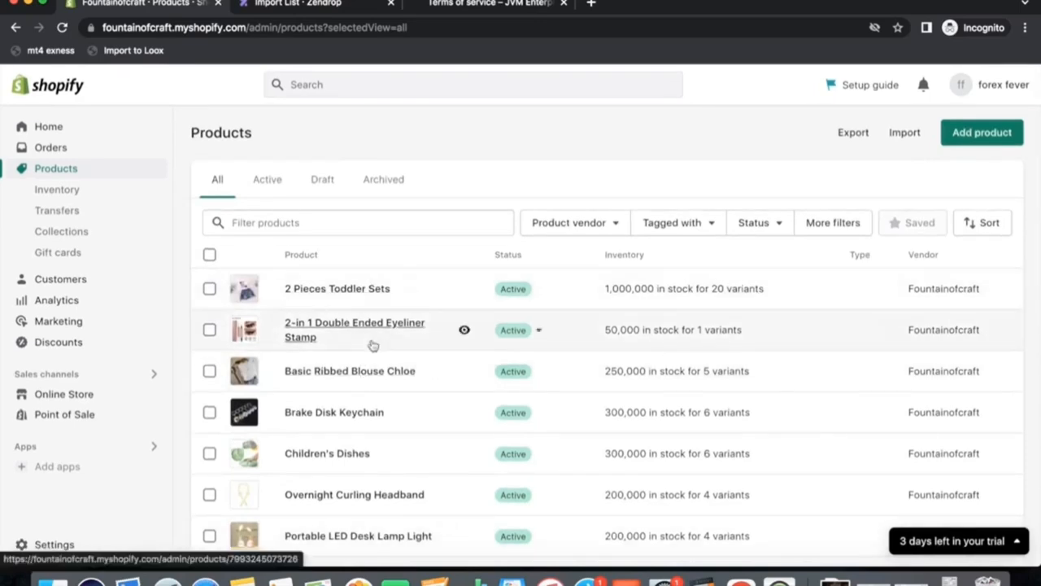
pyautogui.click(57, 231)
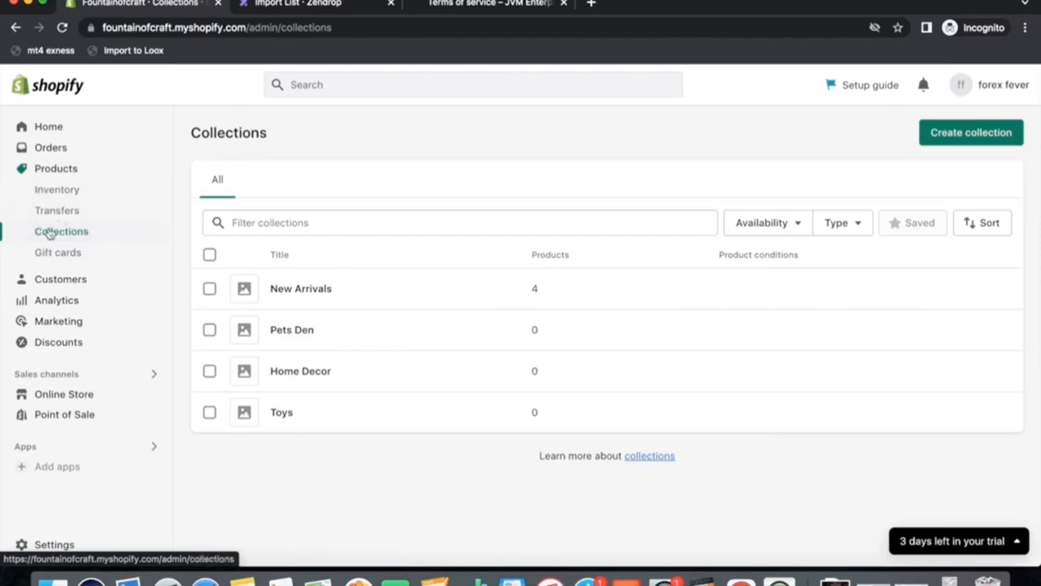
pyautogui.click(52, 170)
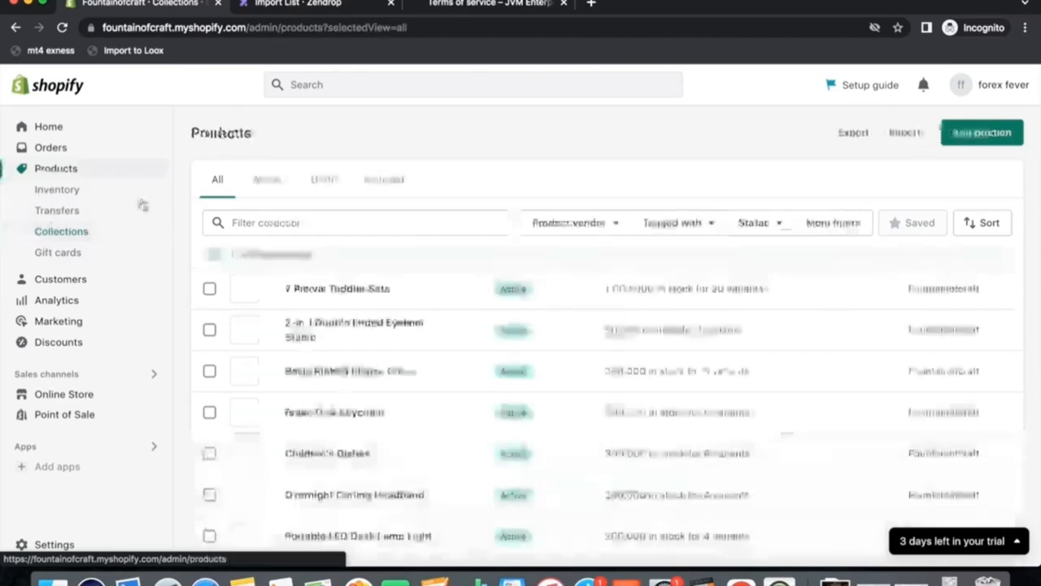
# Add Children's Dishes, Overnight Curling Headband, Portable LED Desk Lamp Light, Queen Plain Short Dress and Serena Shirt and Pants Sets to Home Decor.
pyautogui.scroll(-3, 271, 302)
pyautogui.scroll(-2, 244, 277)
pyautogui.click(210, 248)
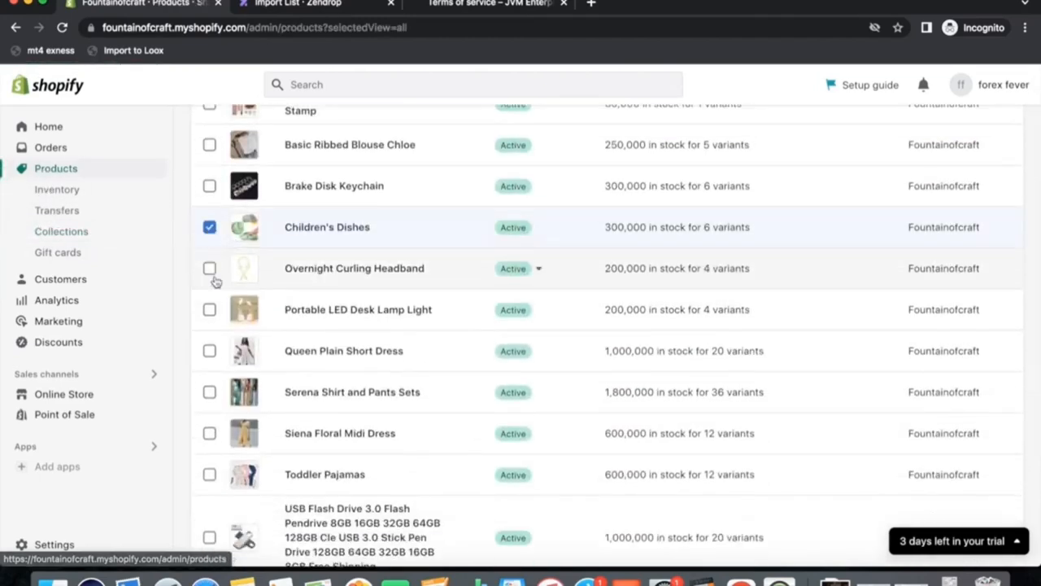
pyautogui.click(209, 269)
pyautogui.click(209, 307)
pyautogui.click(210, 350)
pyautogui.click(210, 391)
pyautogui.scroll(5, 366, 338)
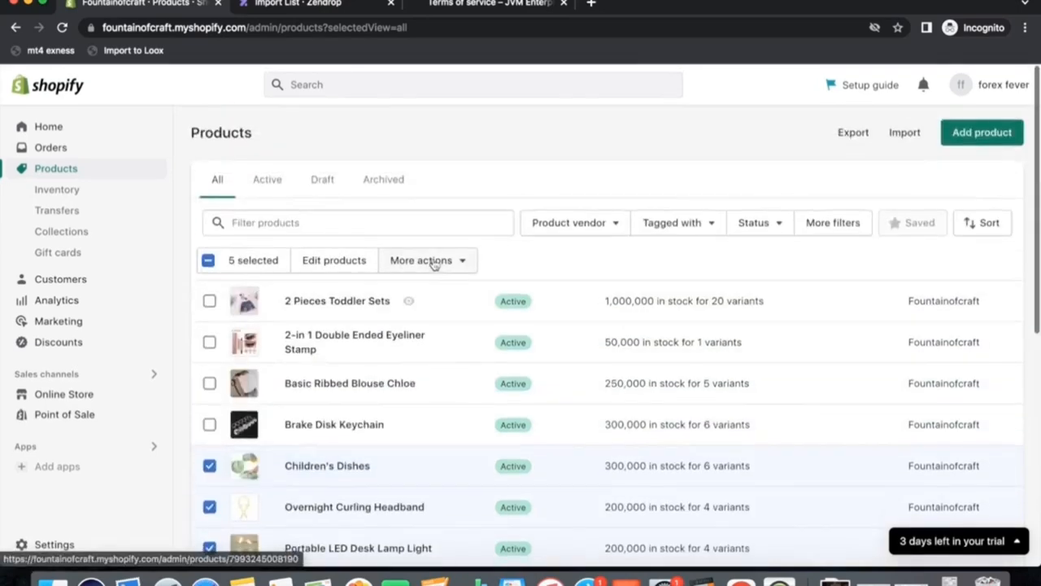
pyautogui.click(415, 262)
pyautogui.scroll(-2, 413, 451)
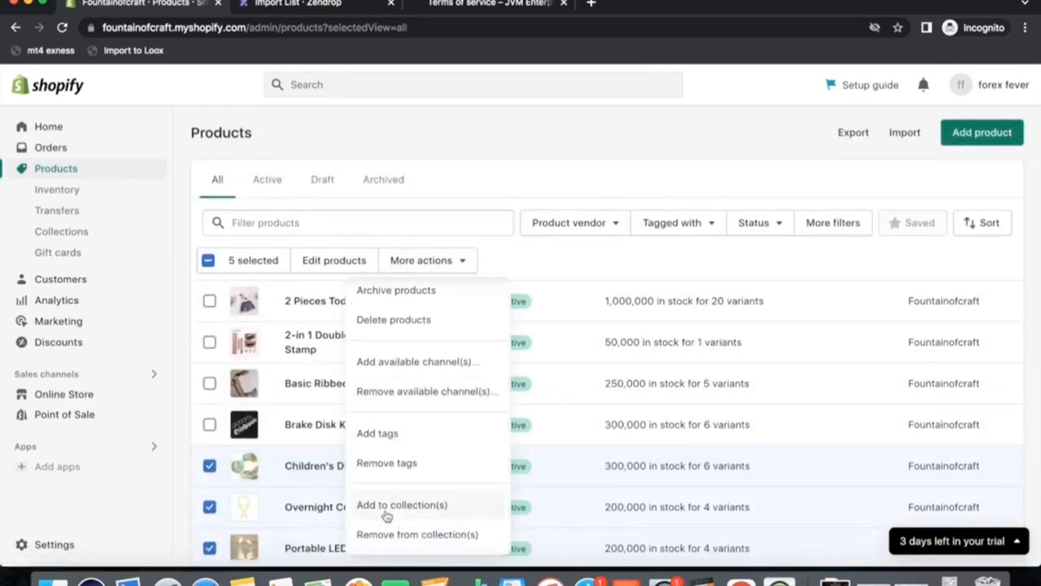
pyautogui.click(431, 505)
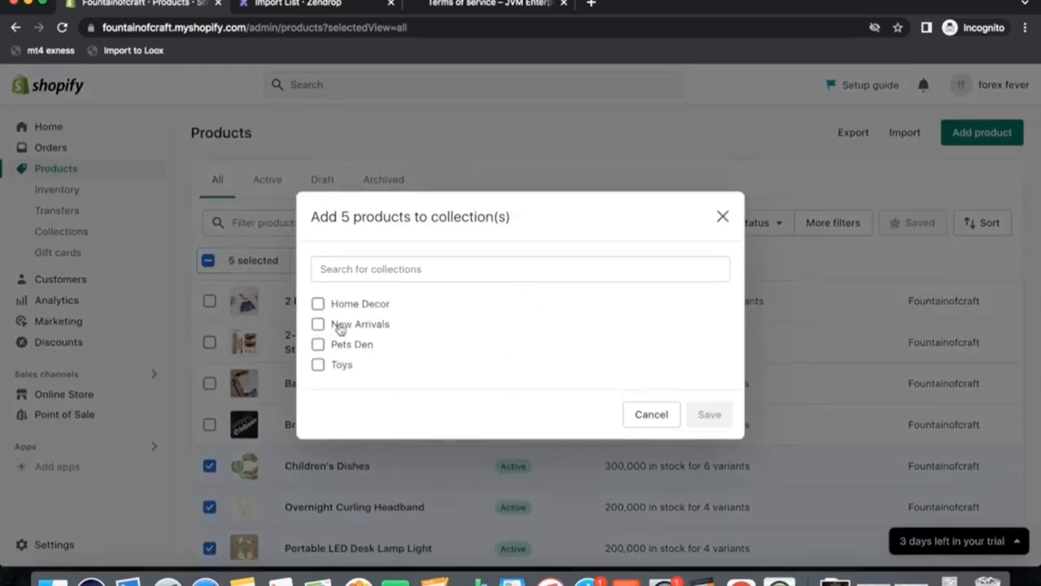
pyautogui.click(317, 304)
pyautogui.click(710, 452)
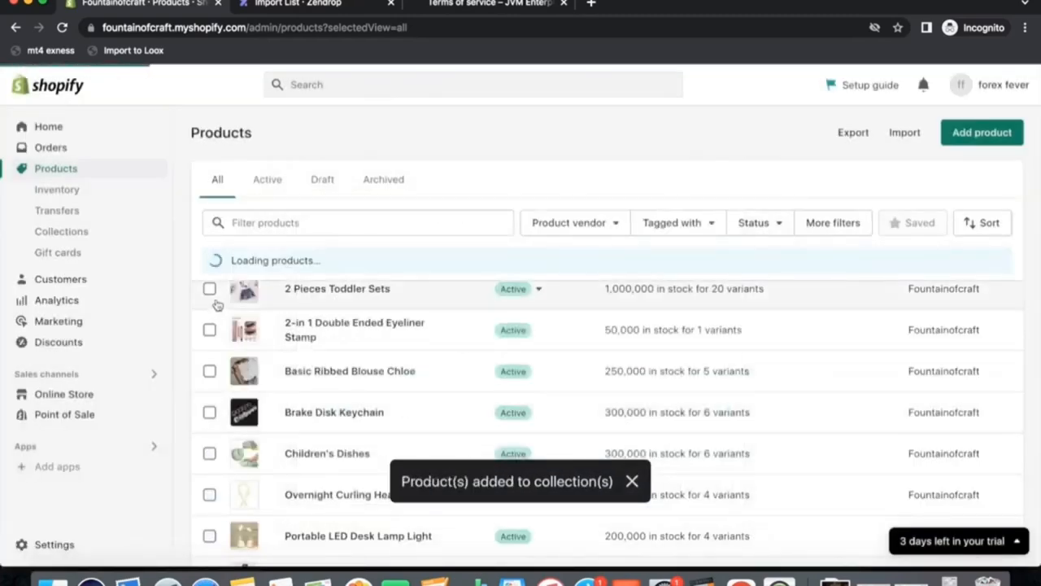
# Add the first five products, from 2 Pieces Toddler Sets to Children's Dishes, to the Pets Den collection.
pyautogui.click(209, 288)
pyautogui.click(209, 343)
pyautogui.click(209, 384)
pyautogui.click(210, 424)
pyautogui.click(209, 466)
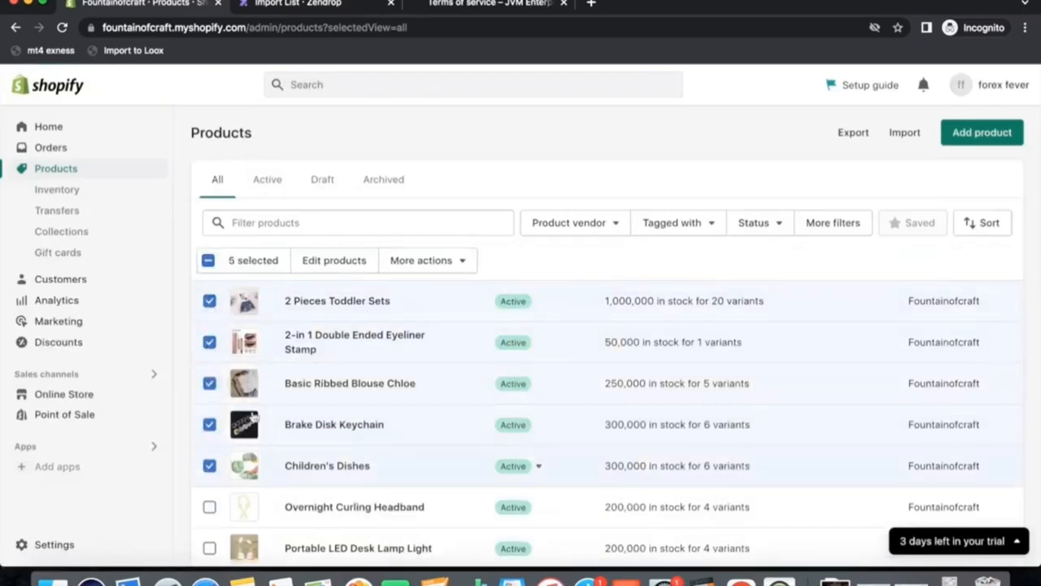
pyautogui.click(428, 260)
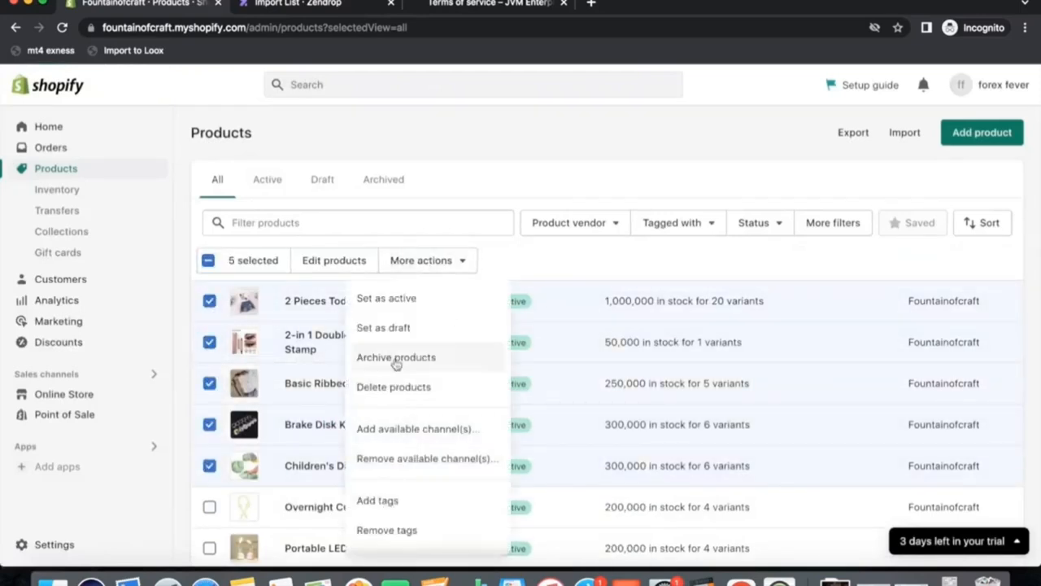
pyautogui.scroll(-2, 435, 494)
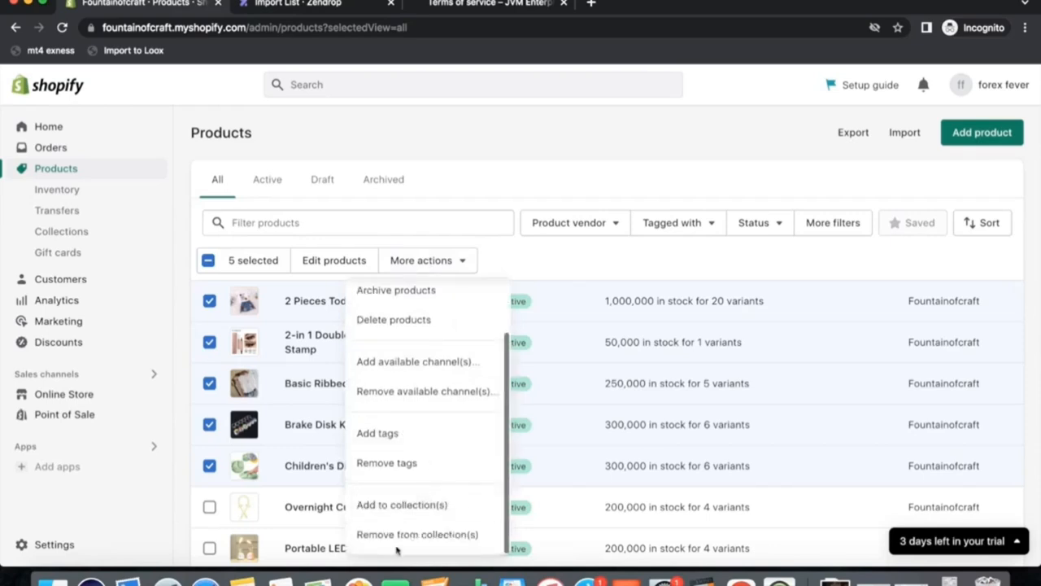
pyautogui.click(418, 505)
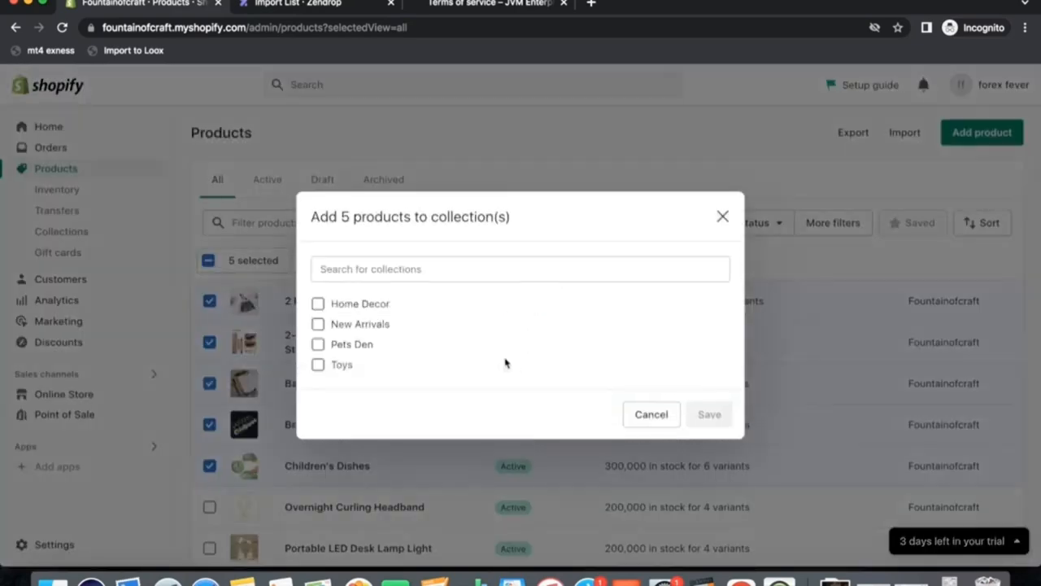
pyautogui.click(337, 346)
pyautogui.click(704, 448)
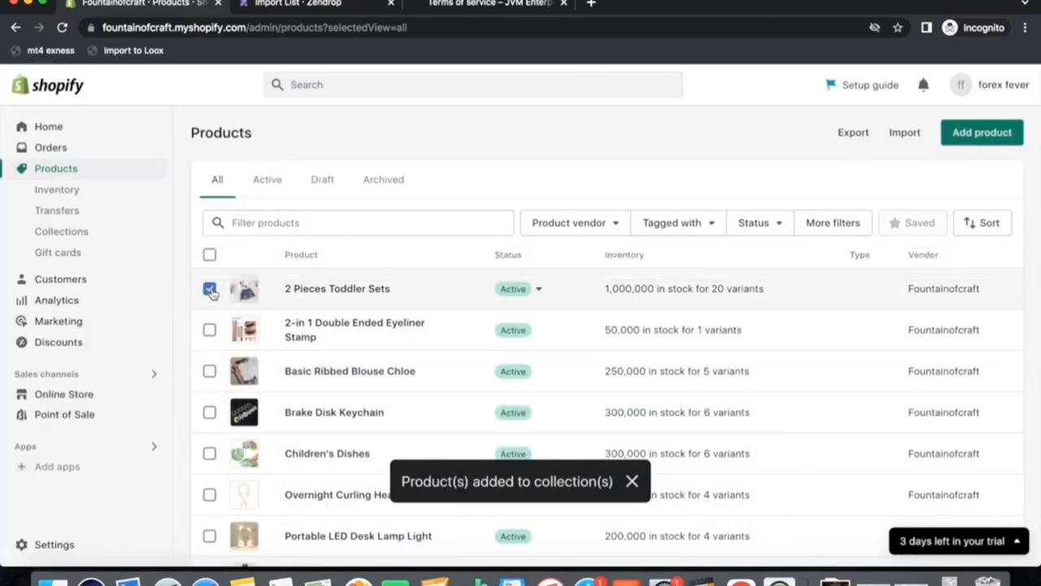
# Add 2 Pieces Toddler Sets, the 2-in-1 Eyeliner Stamp, Basic Ribbed Blouse Chloe and Brake Disk Keychain to the Toys collection.
pyautogui.click(209, 342)
pyautogui.click(209, 383)
pyautogui.click(209, 424)
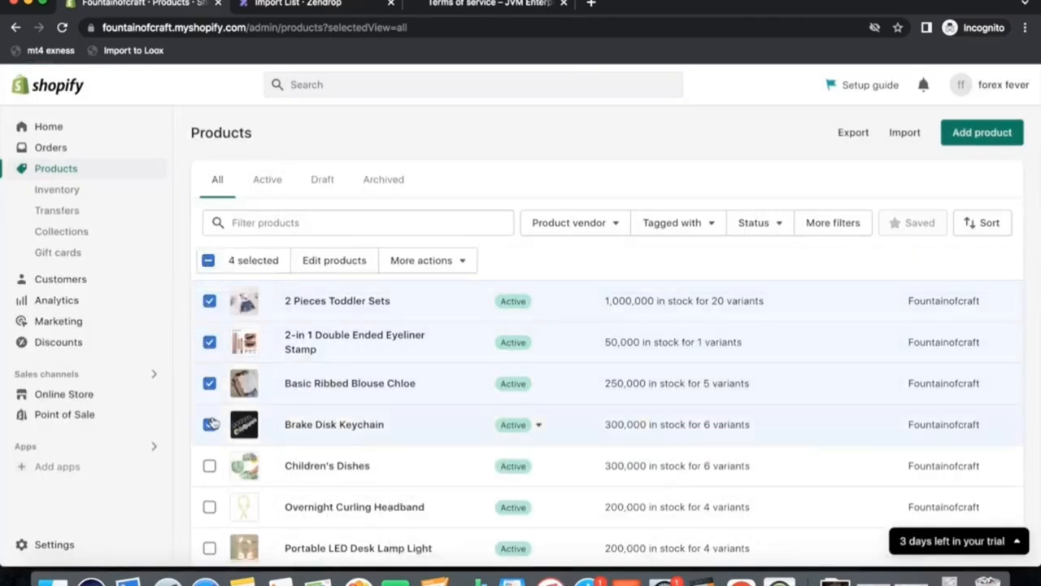
pyautogui.click(435, 260)
pyautogui.scroll(-2, 403, 450)
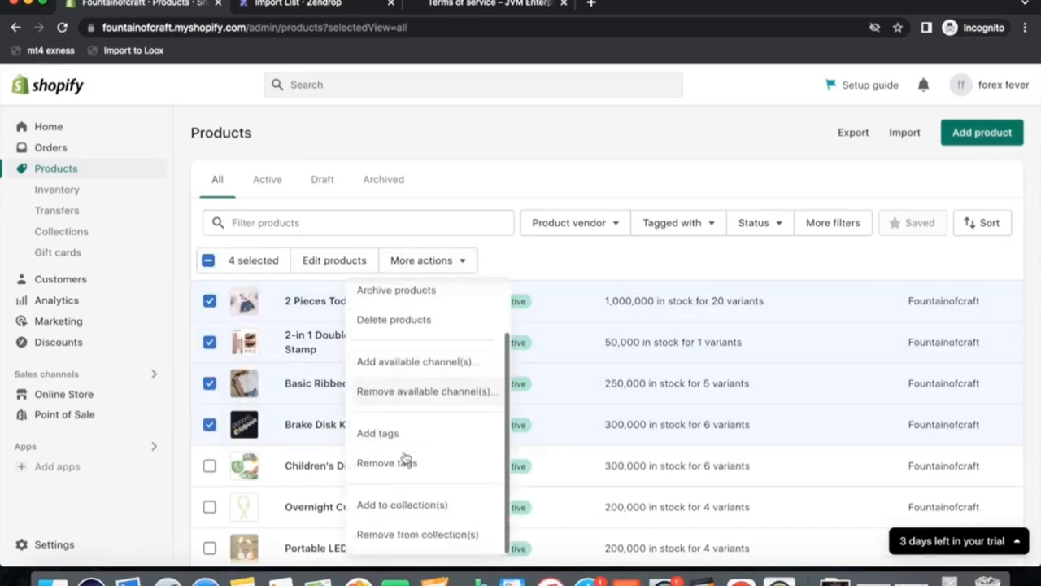
pyautogui.click(413, 510)
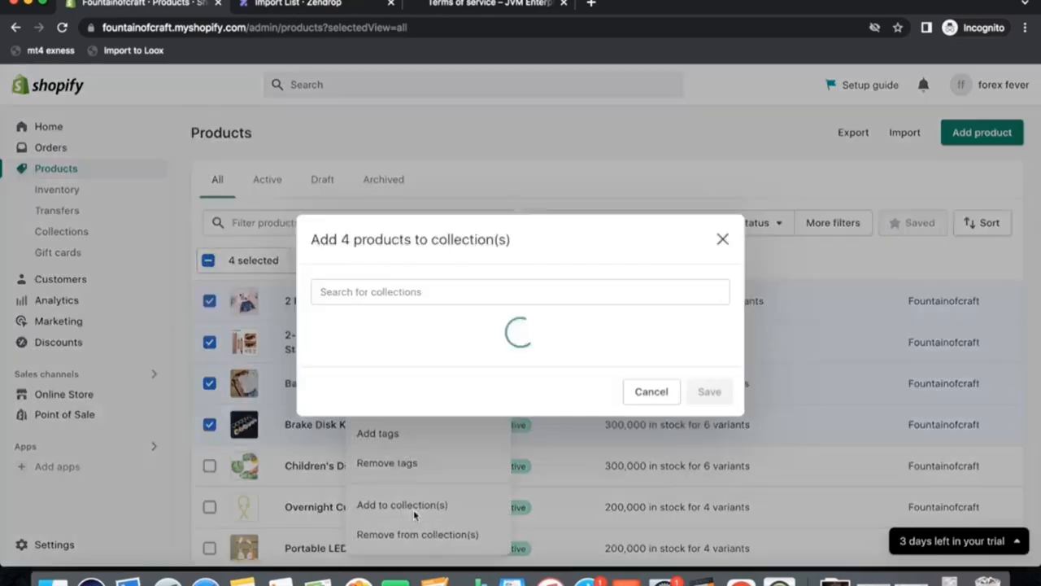
pyautogui.click(317, 365)
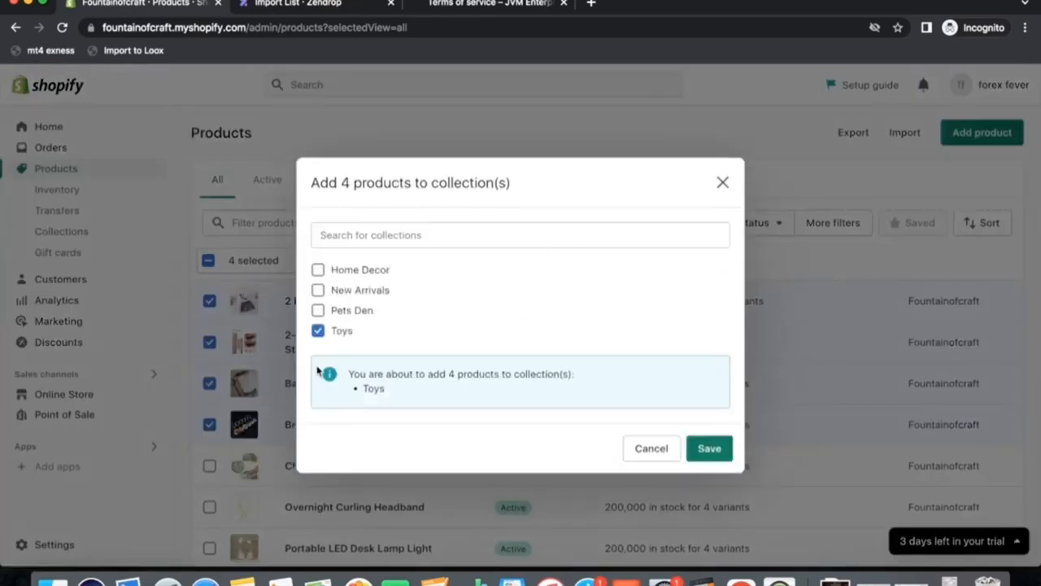
pyautogui.click(709, 447)
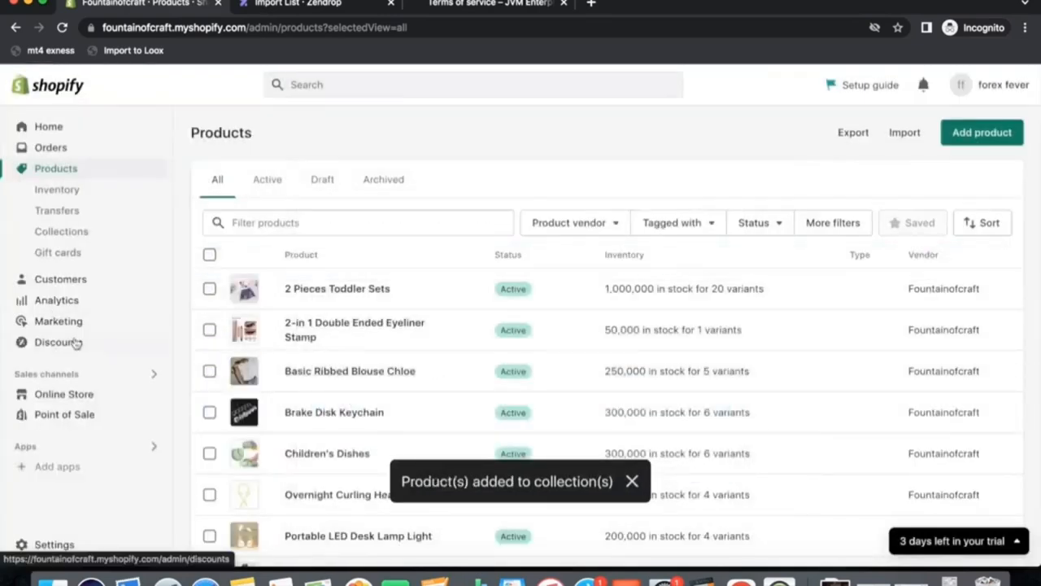
# Open the theme editor to customize the current Dawn theme.
pyautogui.click(61, 231)
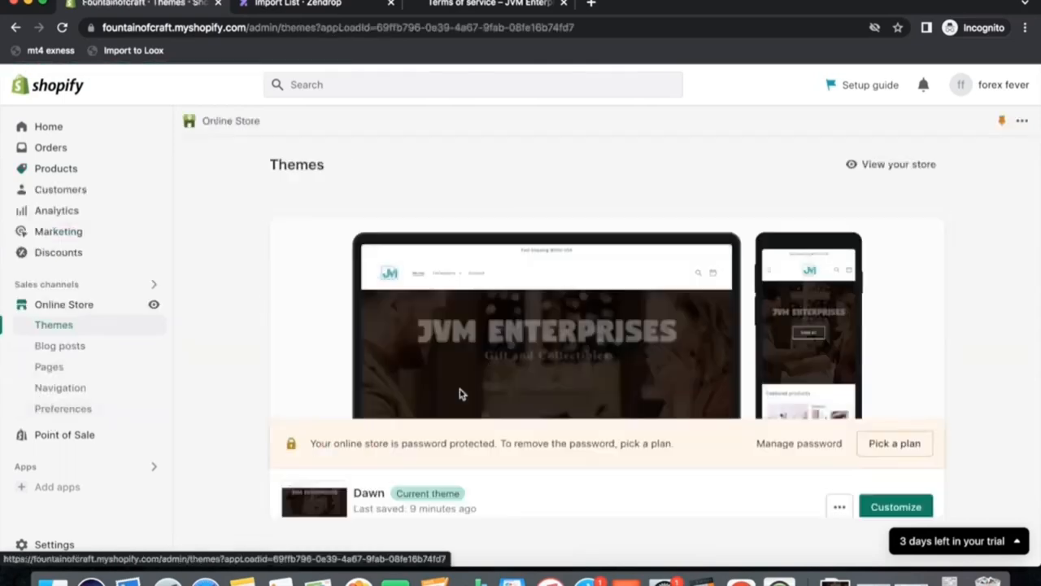
pyautogui.scroll(-3, 603, 440)
pyautogui.click(887, 373)
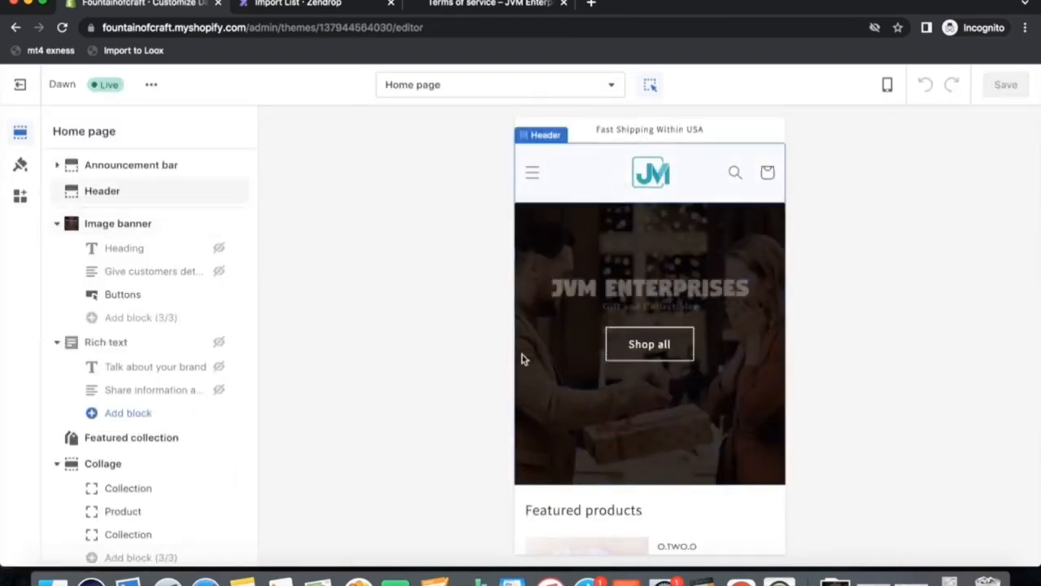
# Set the home page's Featured collection section to display the New Arrivals collection.
pyautogui.scroll(-5, 567, 404)
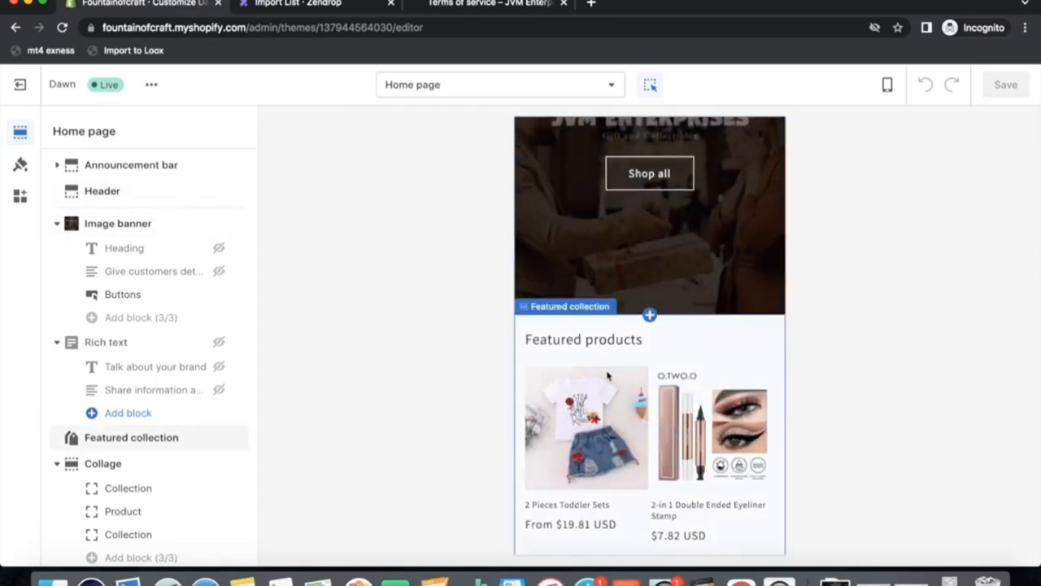
pyautogui.scroll(-2, 607, 375)
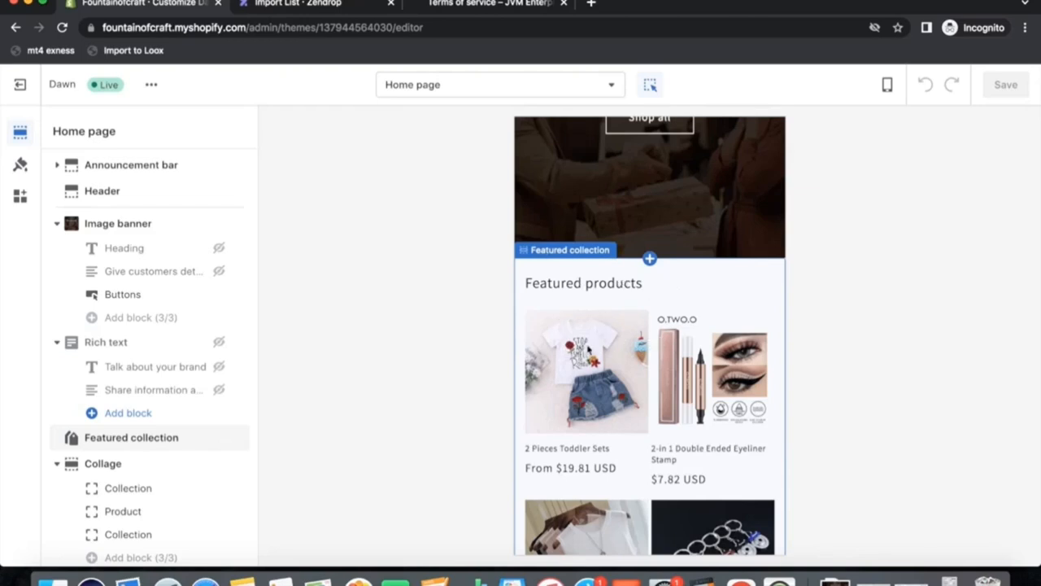
pyautogui.scroll(-2, 586, 348)
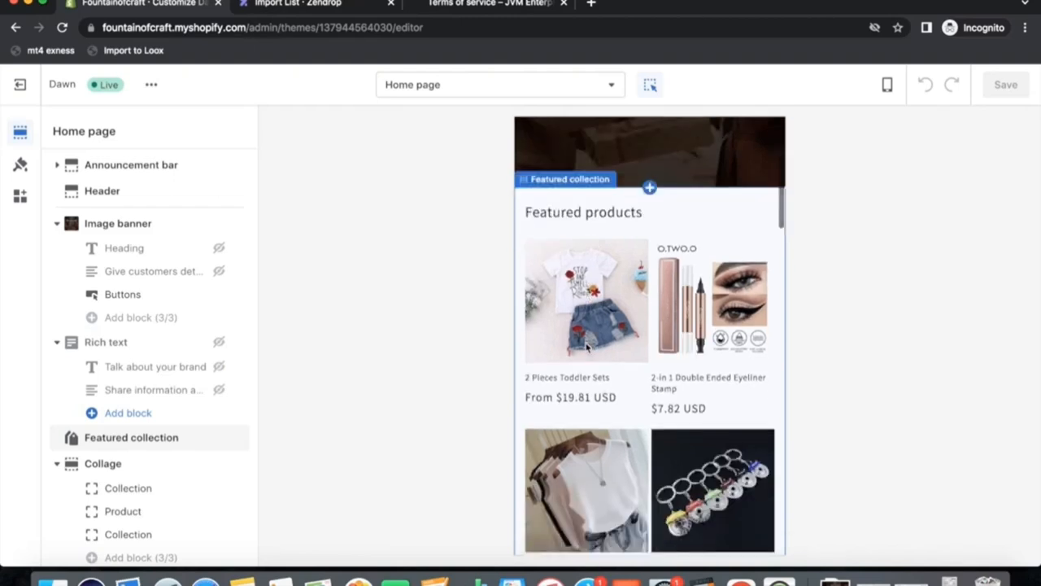
pyautogui.click(656, 232)
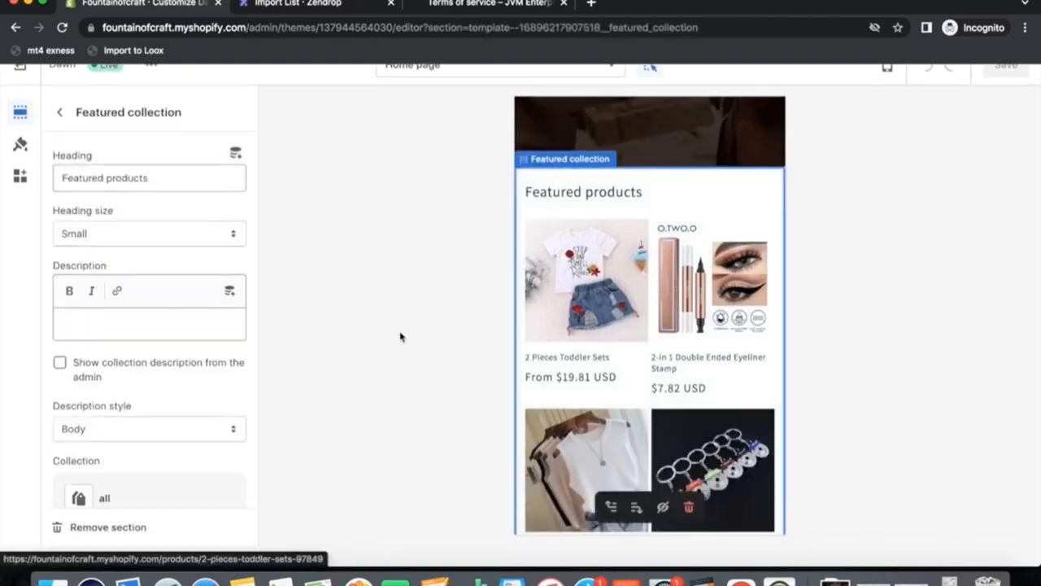
pyautogui.click(60, 111)
pyautogui.scroll(-3, 160, 319)
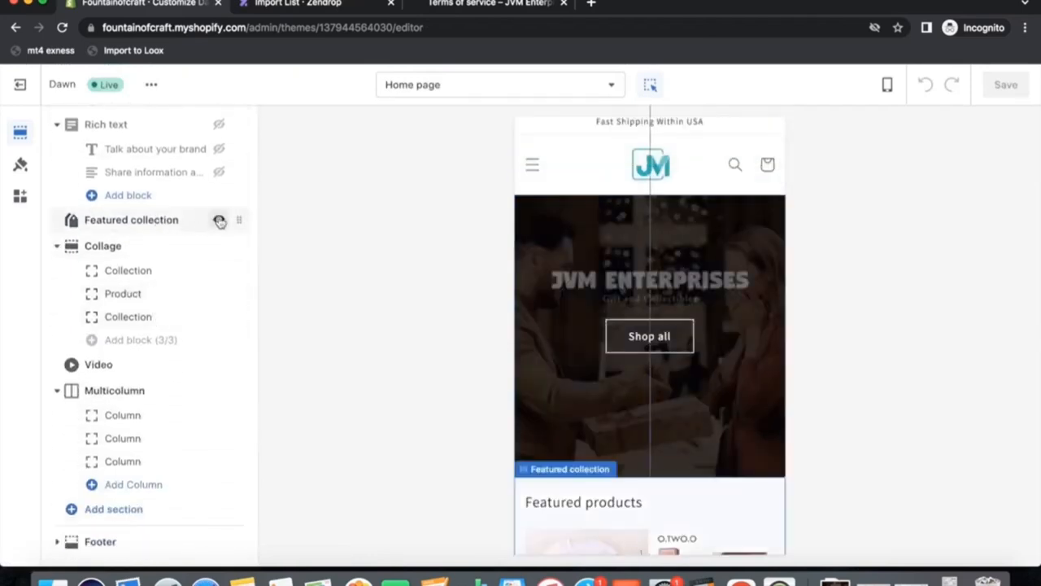
pyautogui.click(128, 227)
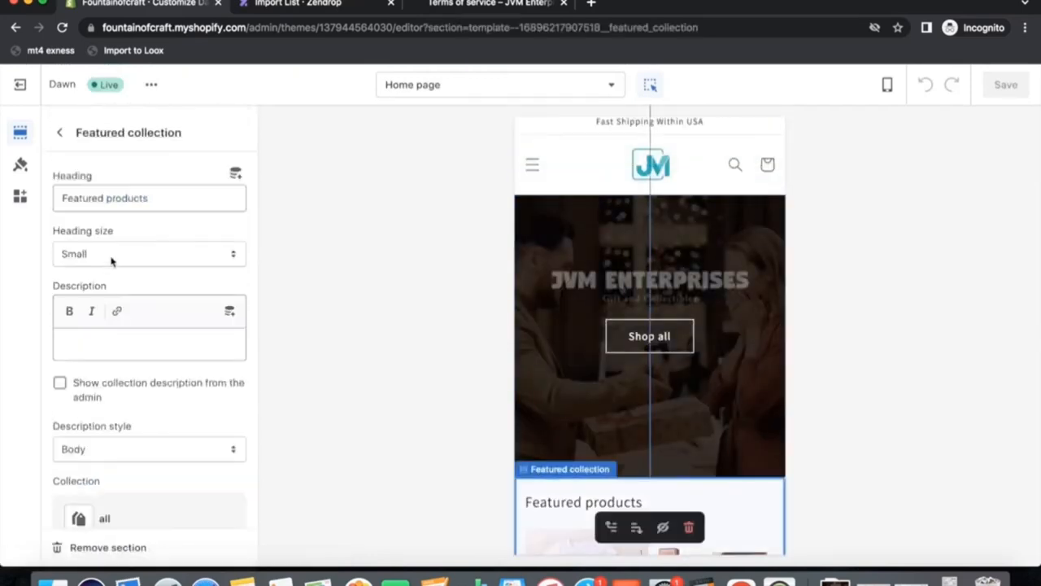
pyautogui.scroll(-10, 190, 270)
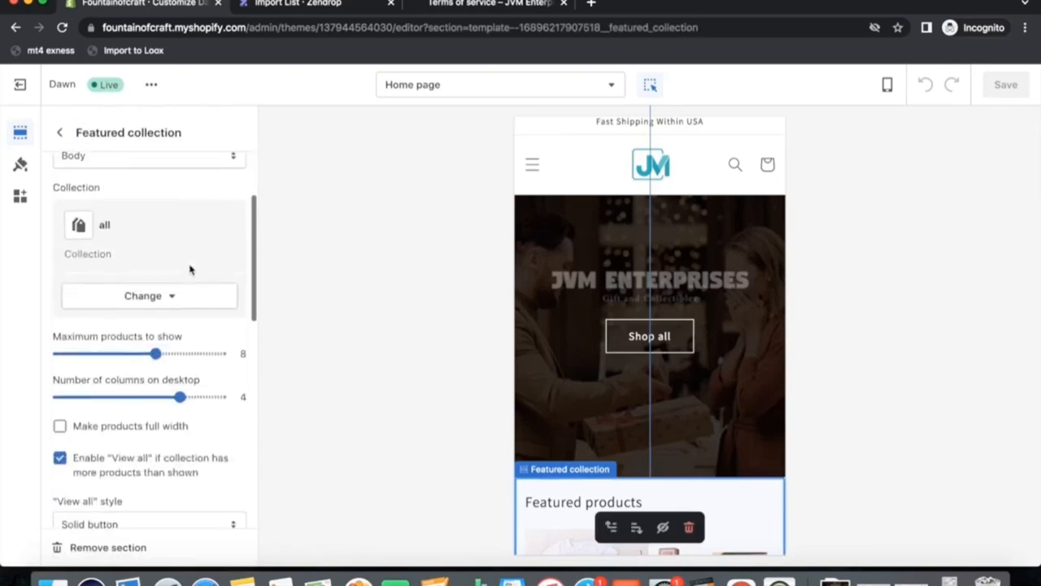
pyautogui.scroll(-2, 190, 270)
pyautogui.scroll(10, 189, 270)
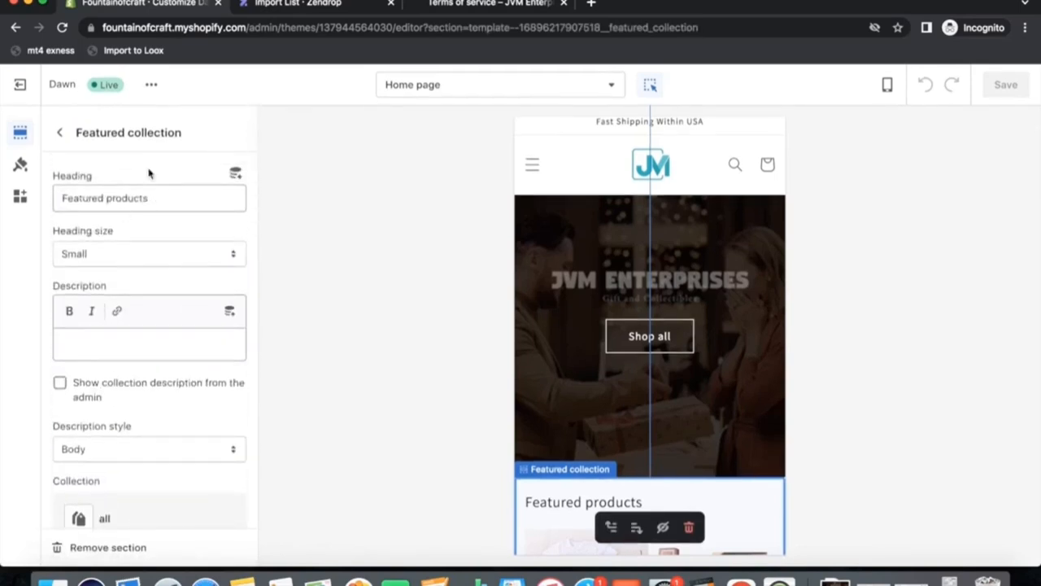
pyautogui.scroll(-4, 141, 371)
pyautogui.click(144, 426)
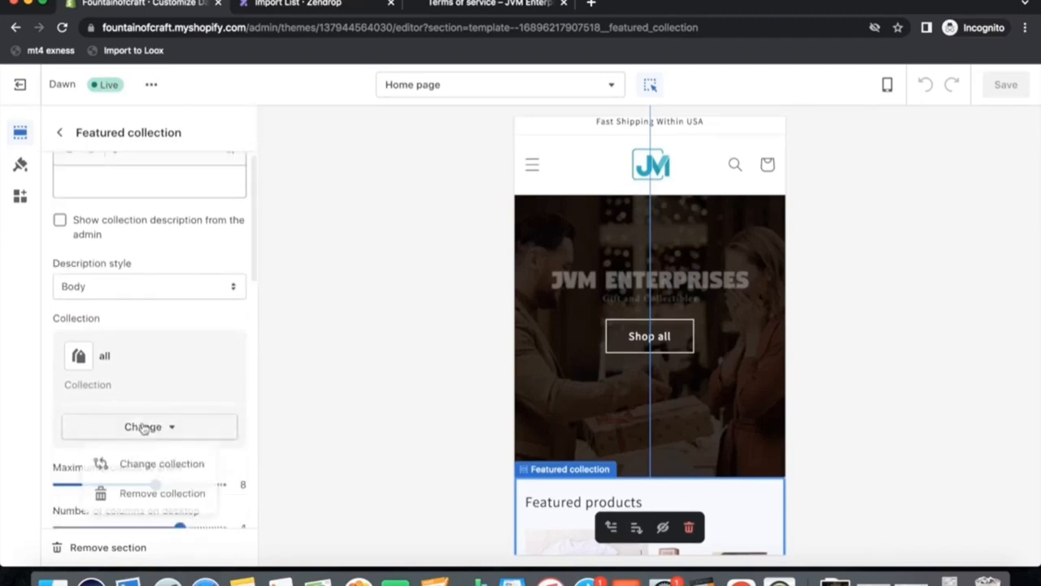
pyautogui.click(152, 465)
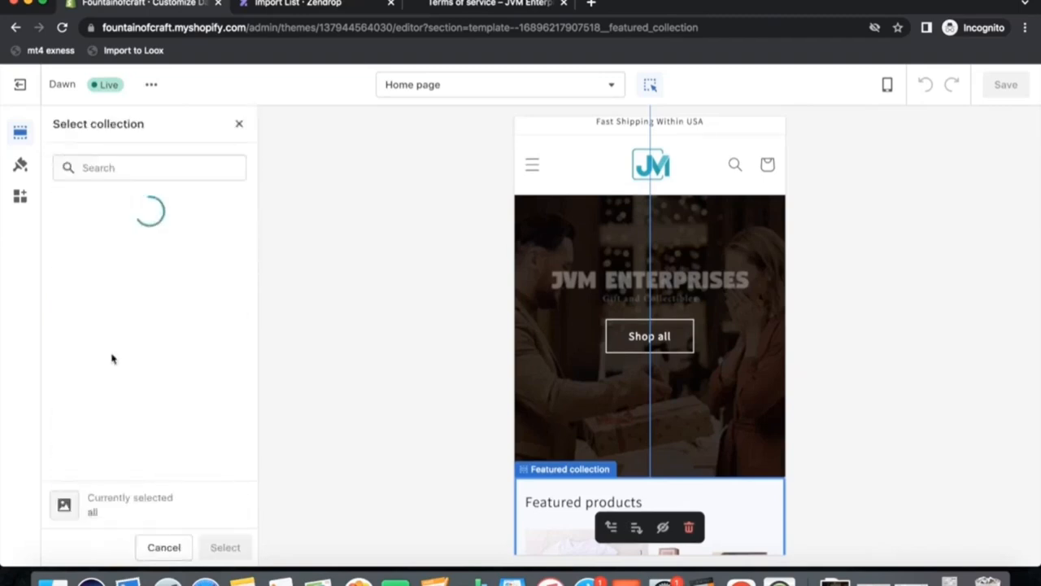
pyautogui.click(111, 294)
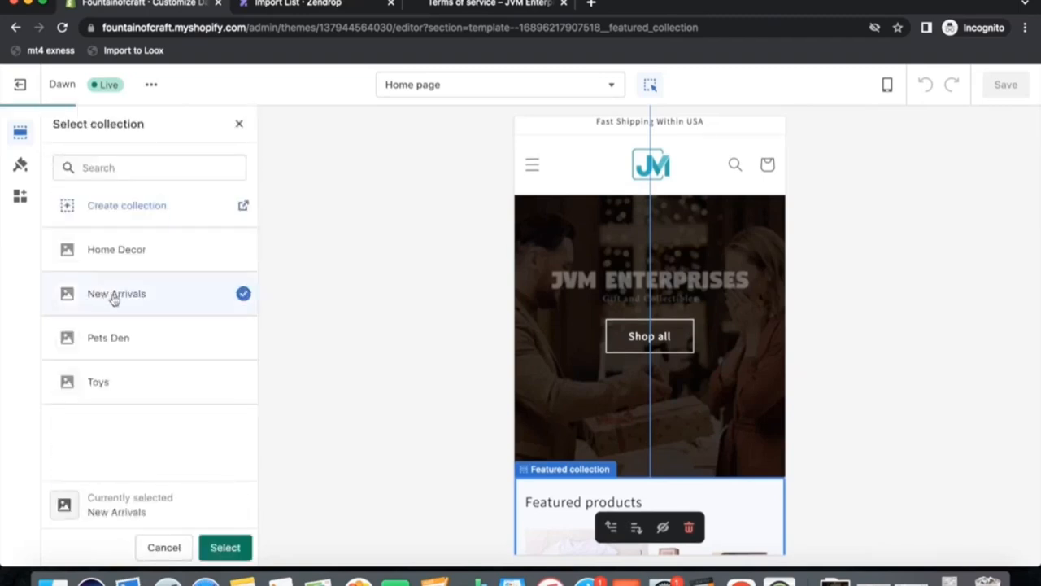
pyautogui.click(221, 547)
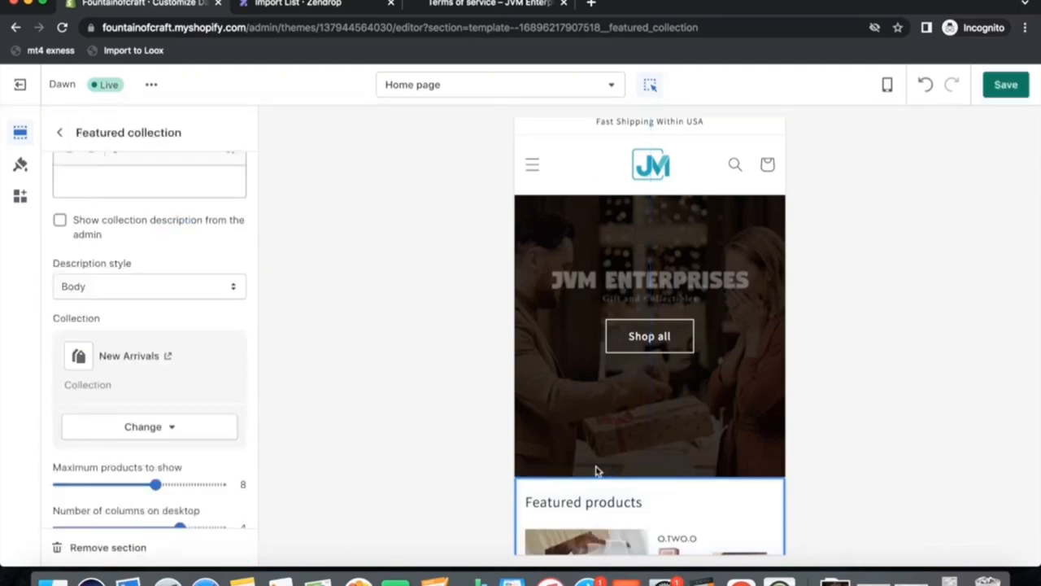
# Rename the Featured collection heading to New Arrivals and save the theme.
pyautogui.scroll(-5, 716, 450)
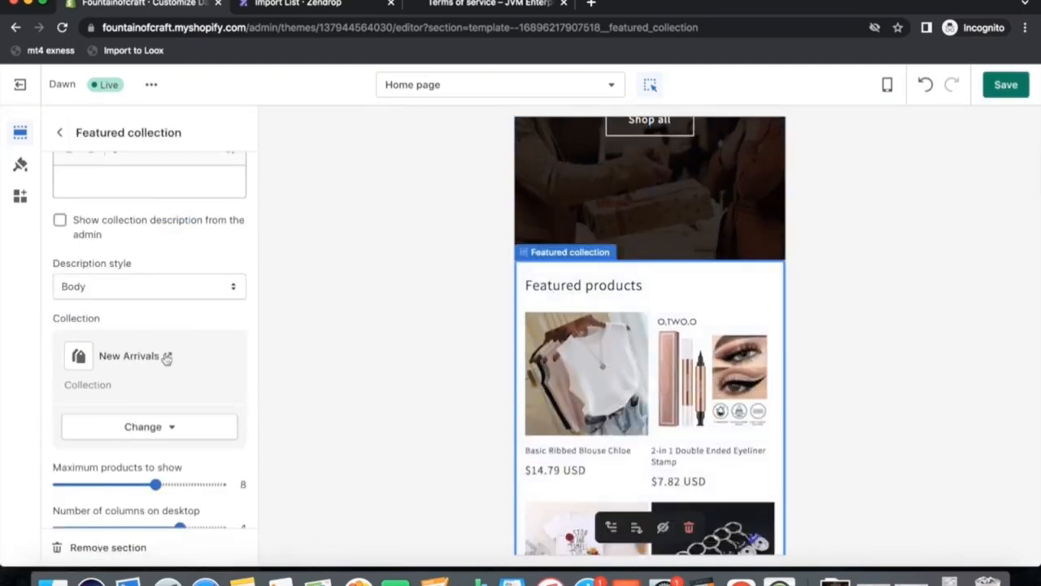
pyautogui.scroll(4, 165, 358)
pyautogui.click(153, 197)
pyautogui.press('super+a')
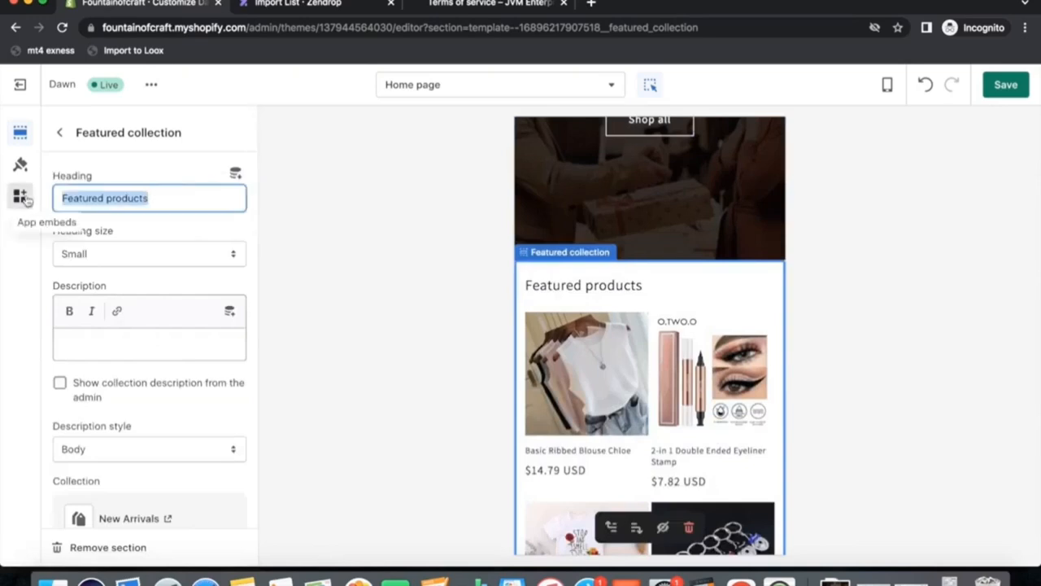
pyautogui.write('New Arrivals')
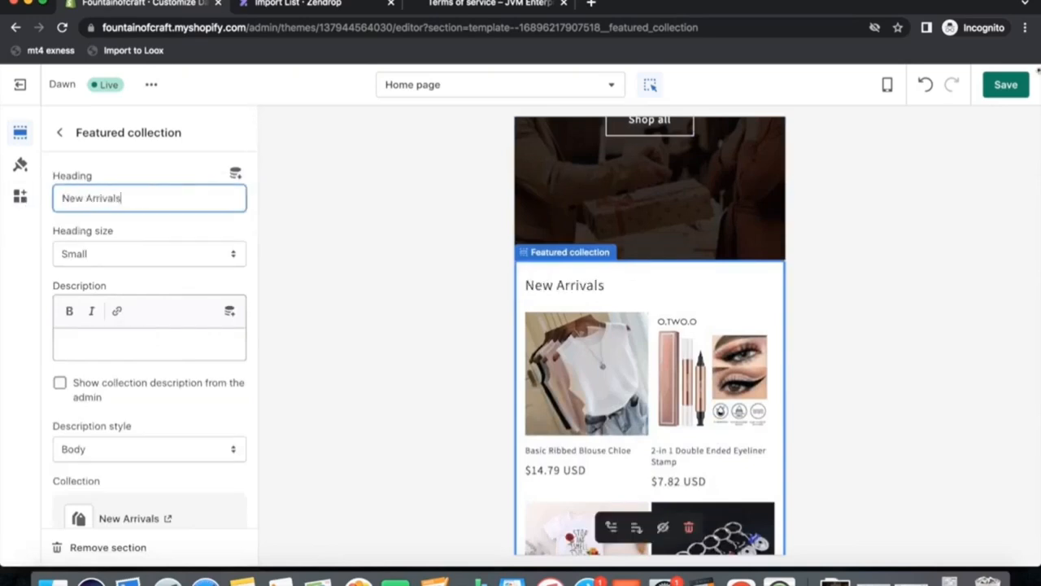
pyautogui.press('super+s')
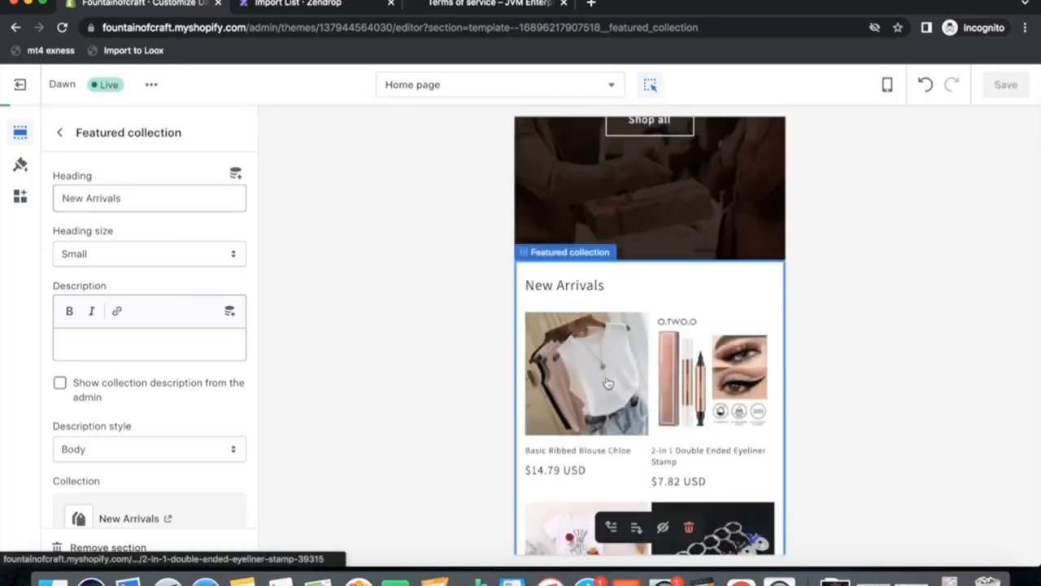
# Hide the Collage and Video sections on the home page.
pyautogui.scroll(-4, 643, 382)
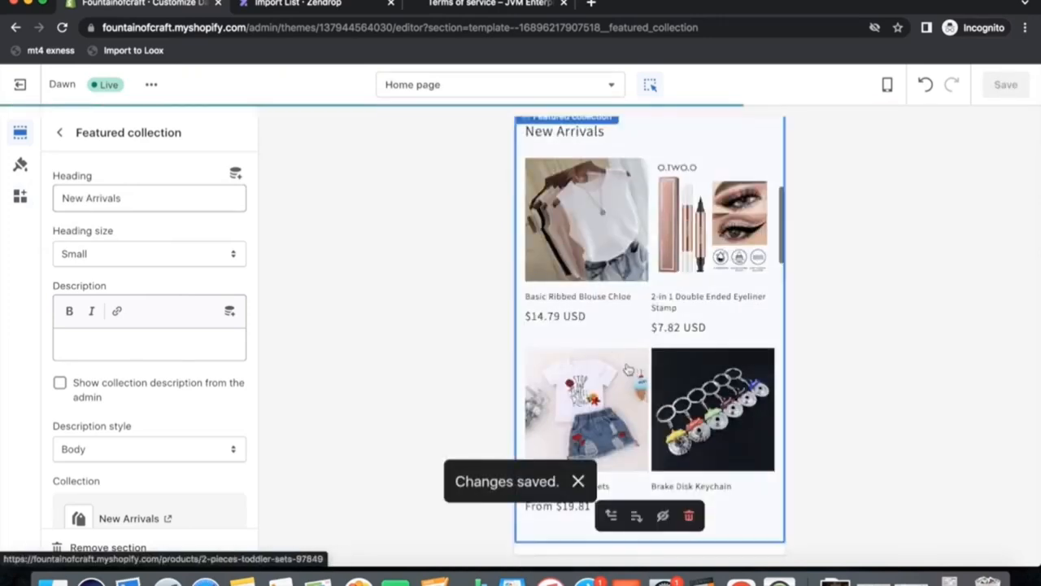
pyautogui.scroll(1, 624, 403)
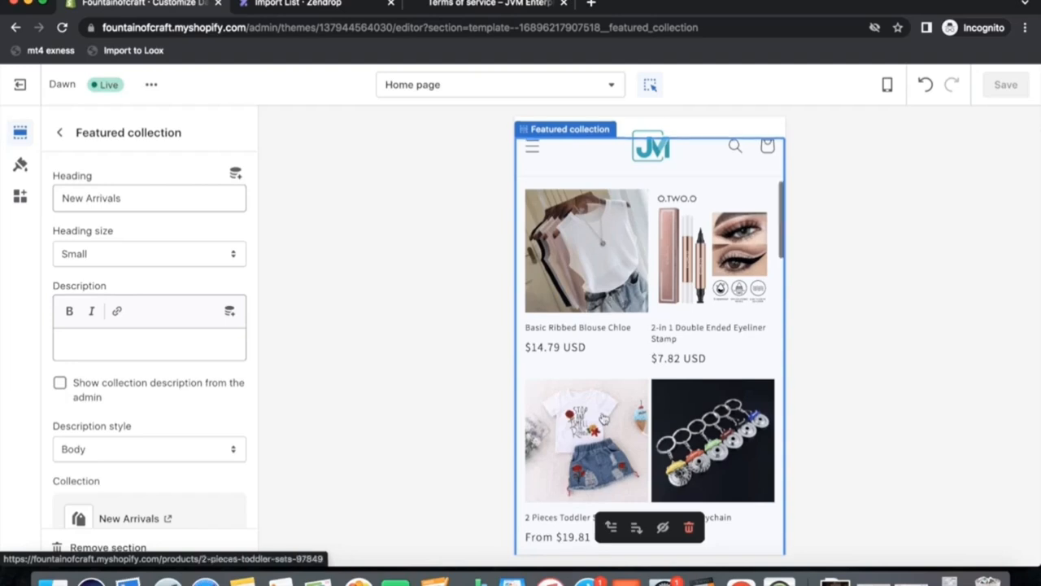
pyautogui.scroll(-4, 601, 399)
pyautogui.scroll(-2, 603, 417)
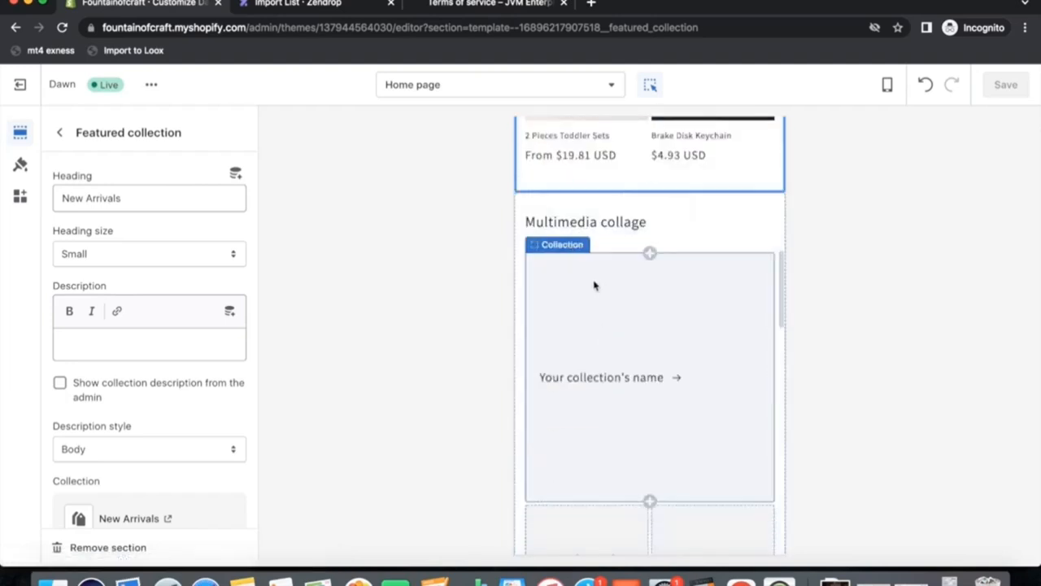
pyautogui.click(58, 133)
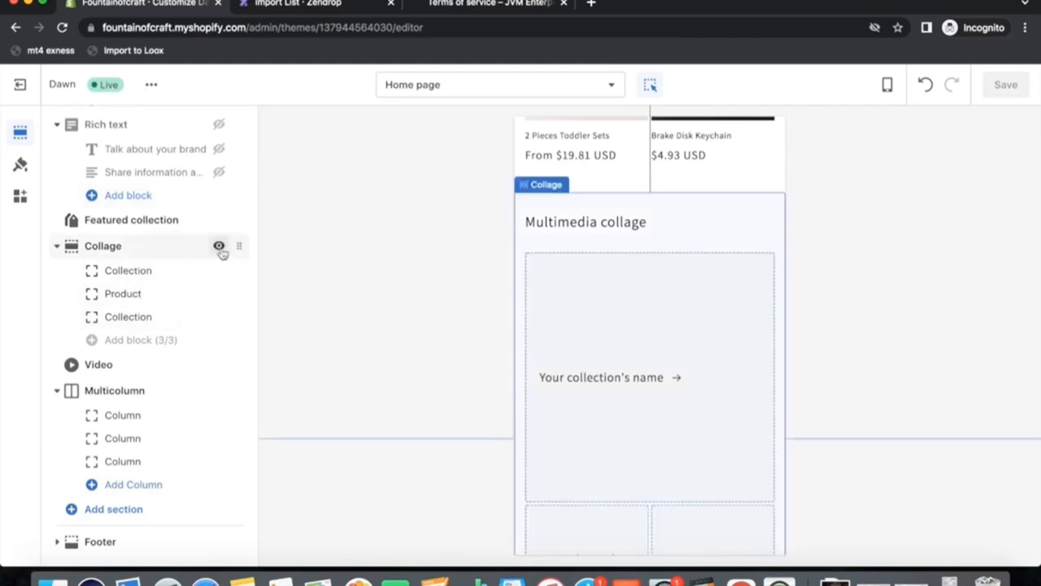
pyautogui.click(219, 246)
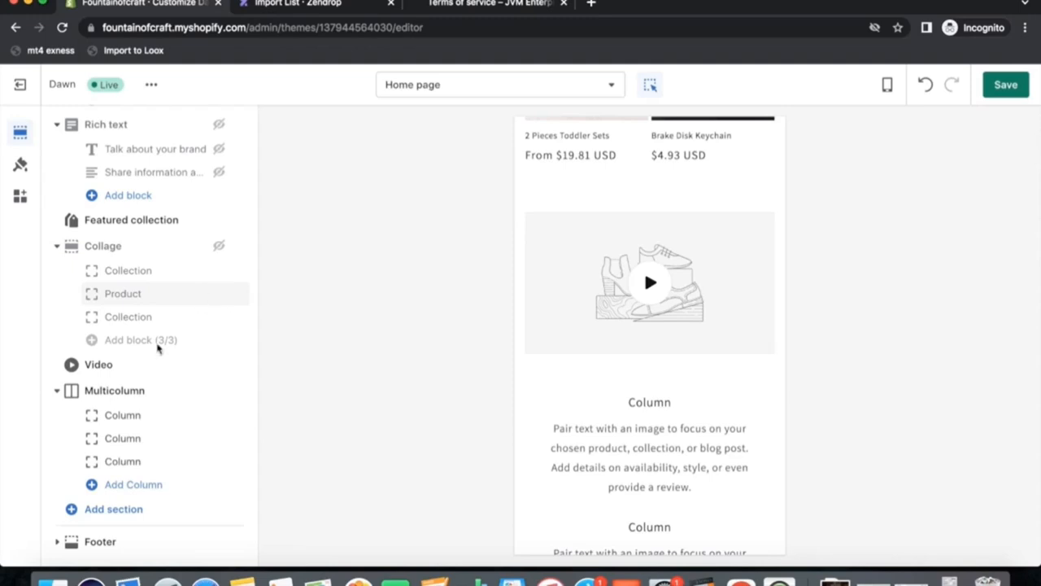
pyautogui.click(219, 366)
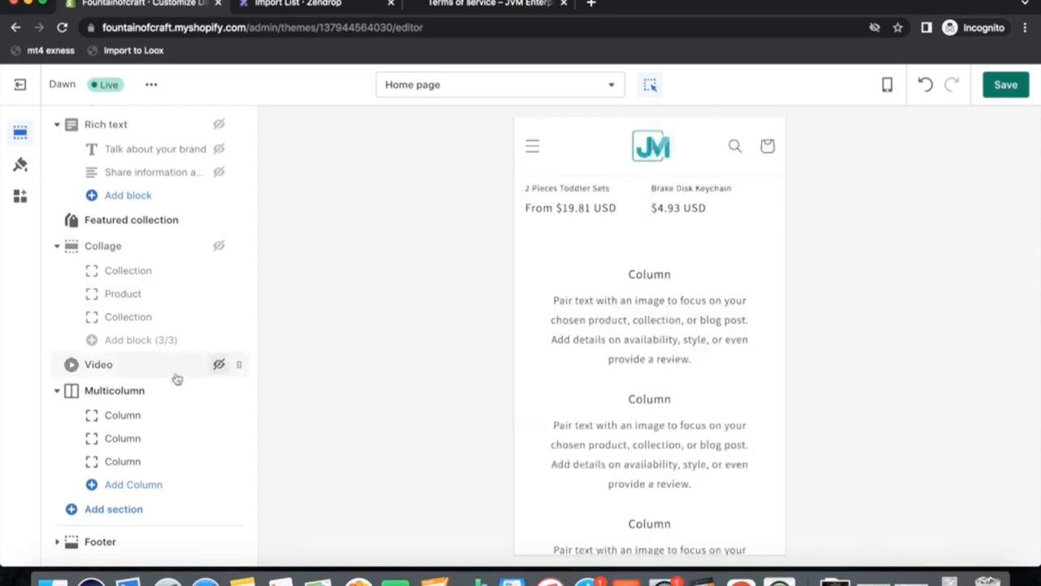
# Add a Collection list section to the home page.
pyautogui.click(110, 392)
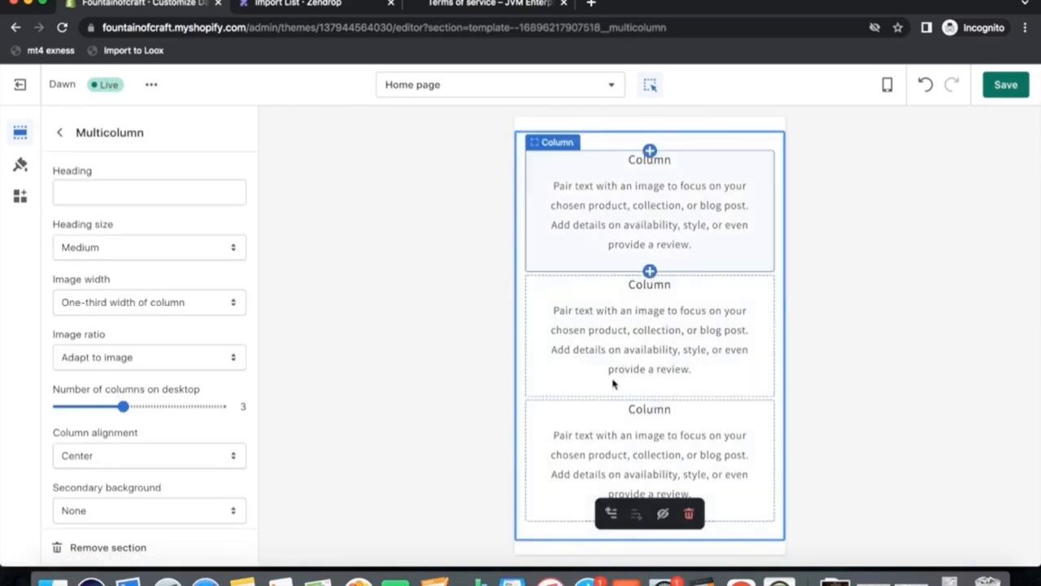
pyautogui.scroll(3, 616, 418)
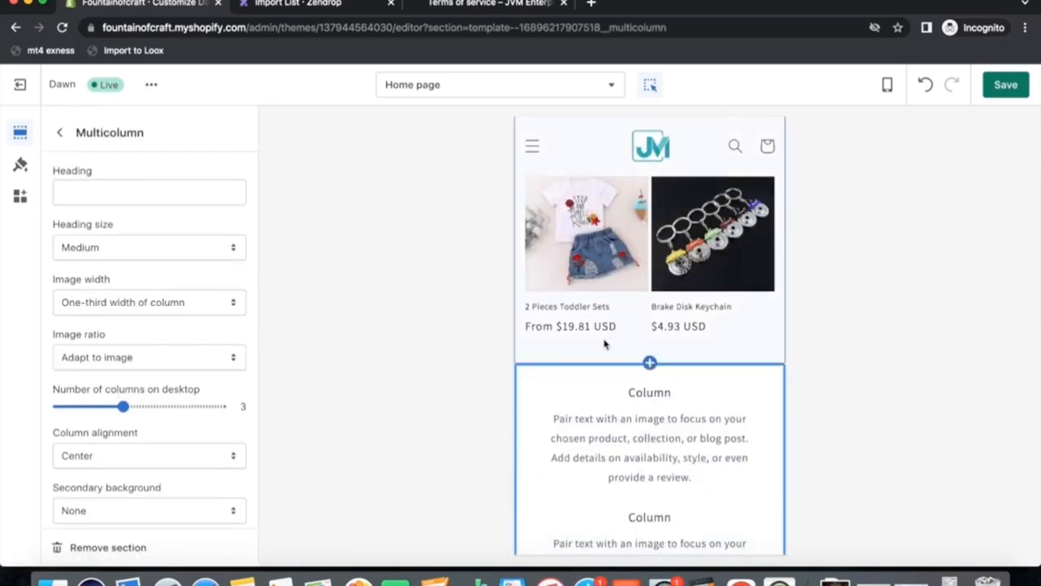
pyautogui.click(60, 134)
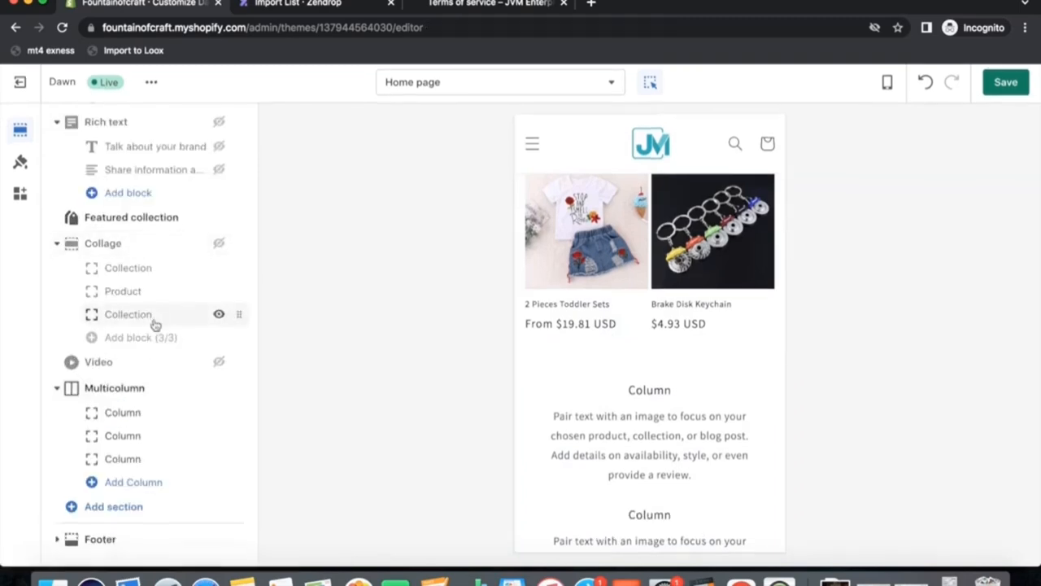
pyautogui.click(109, 517)
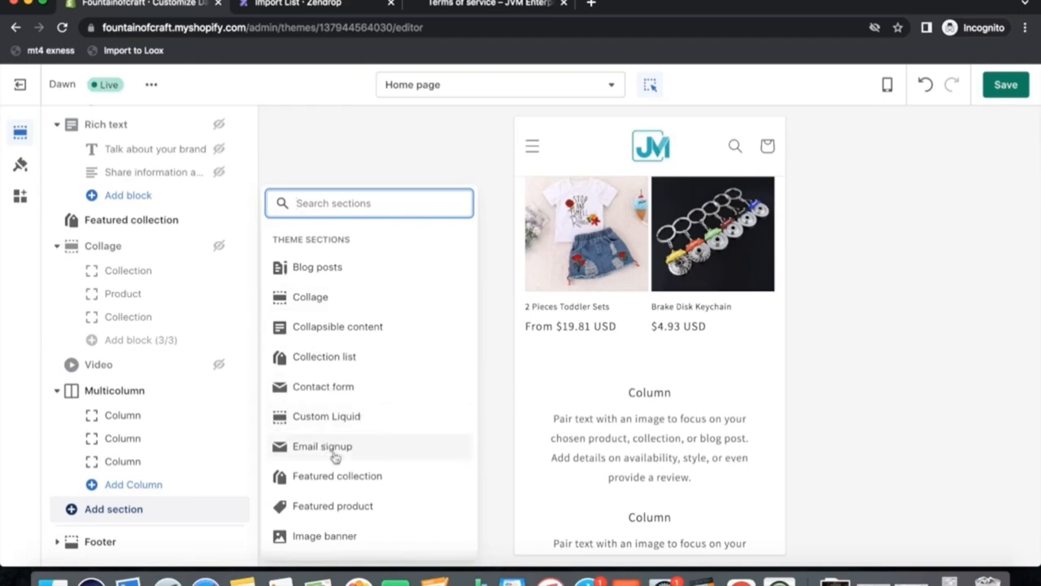
pyautogui.scroll(-2, 333, 456)
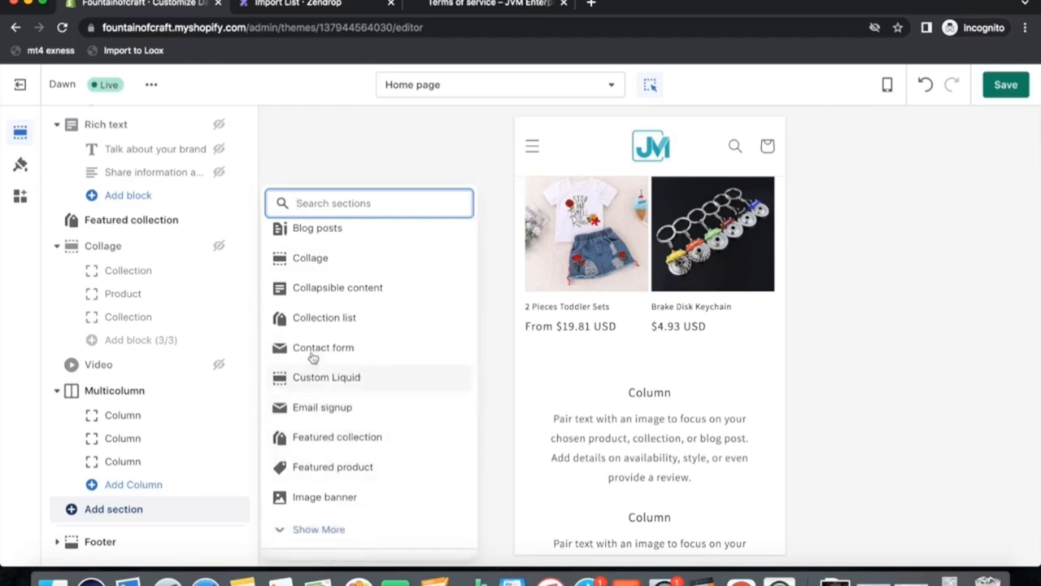
pyautogui.click(313, 319)
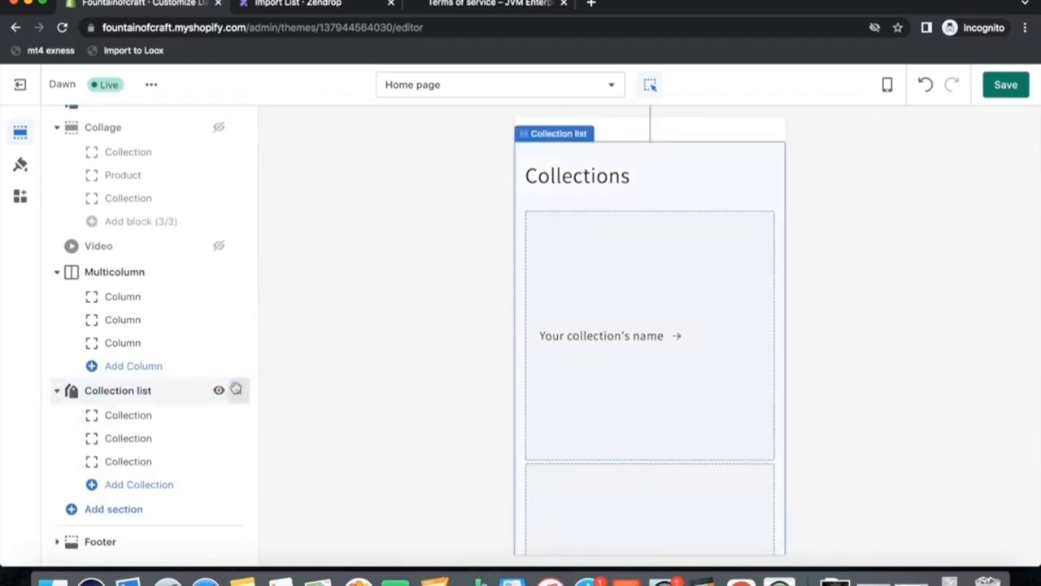
# Move the Collection list section above Multicolumn and set its first collection block to Home Decor.
pyautogui.moveTo(245, 396); pyautogui.dragTo(244, 367)
pyautogui.click(65, 389)
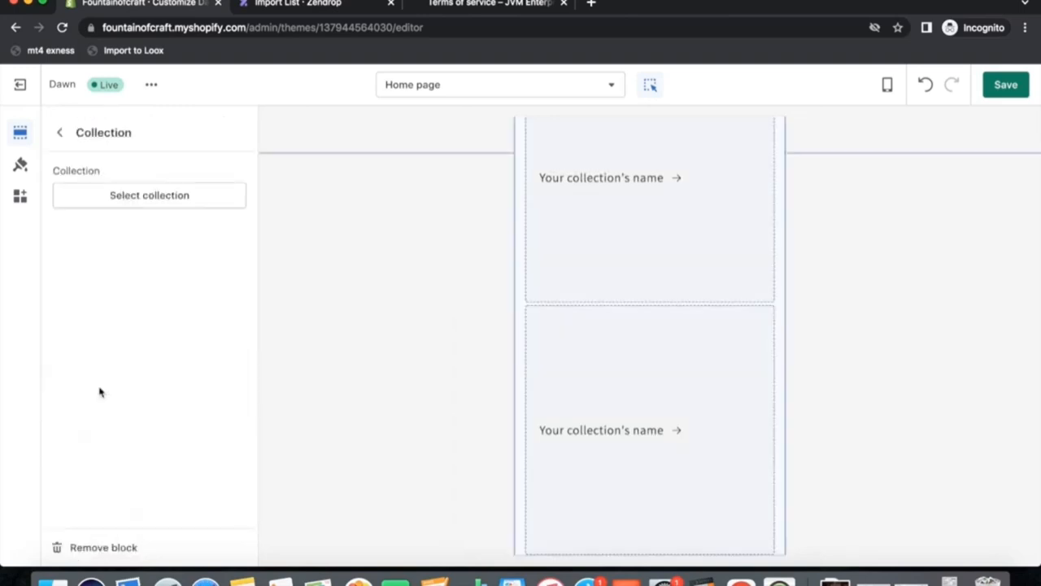
pyautogui.click(196, 196)
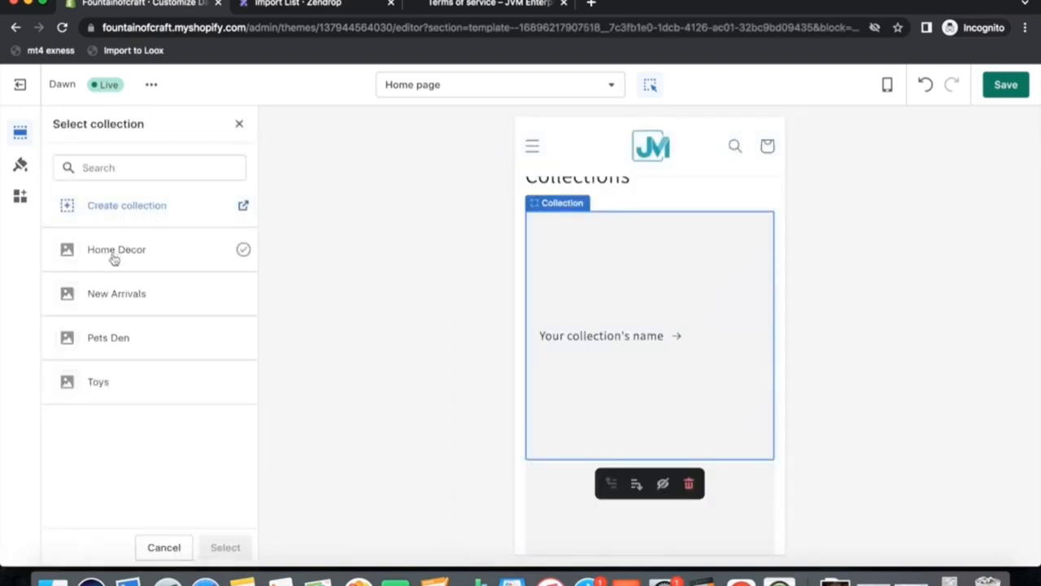
pyautogui.click(113, 252)
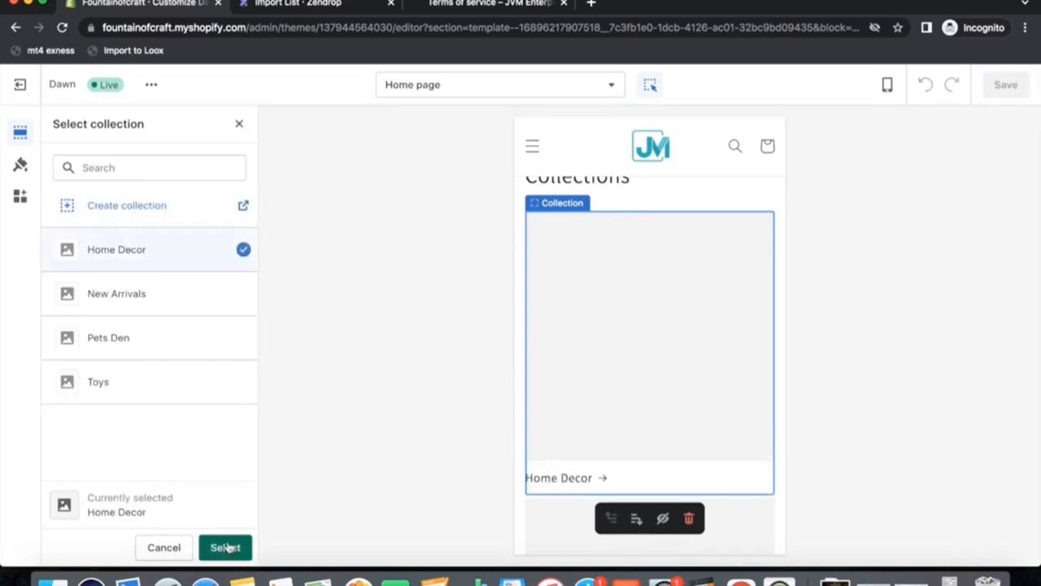
pyautogui.click(226, 547)
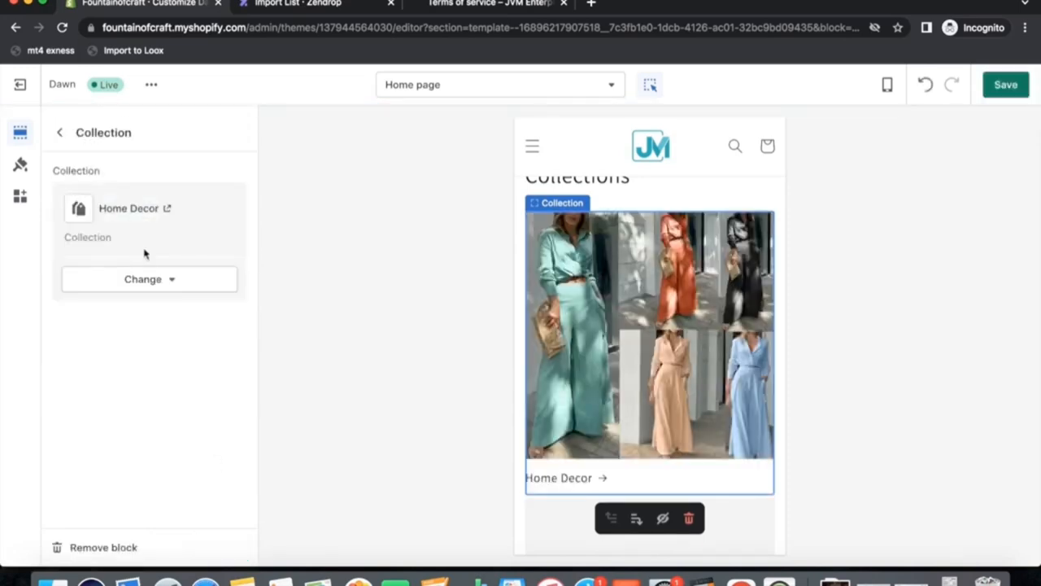
pyautogui.click(60, 134)
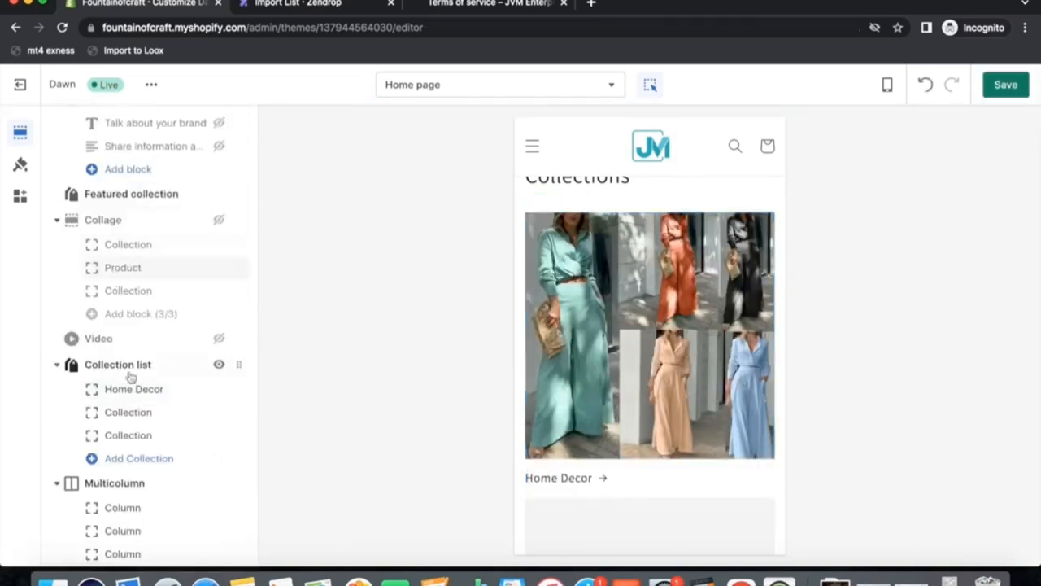
# Set the Collection list's second collection block to Pets Den.
pyautogui.click(128, 412)
pyautogui.click(157, 203)
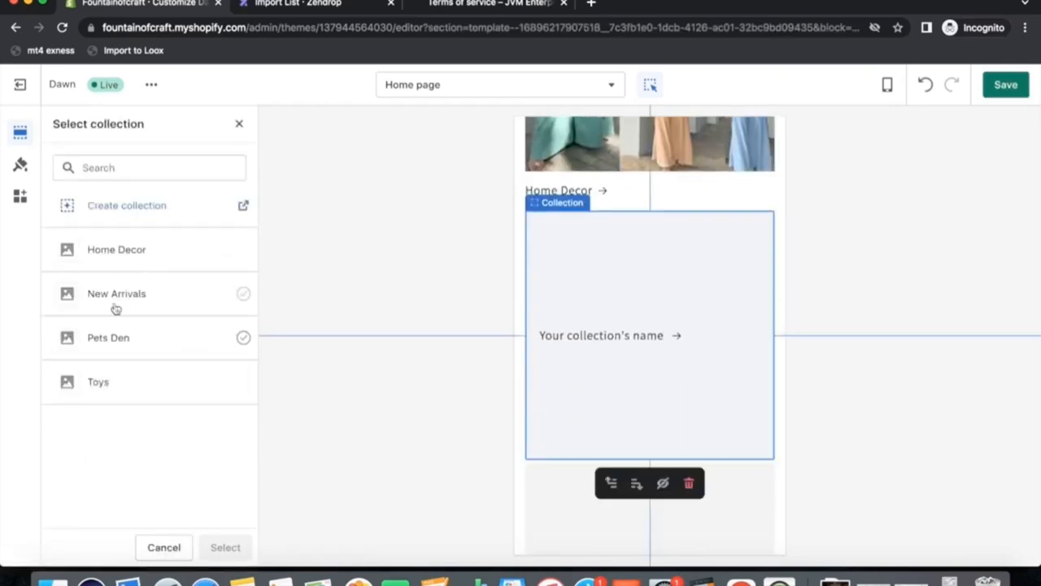
pyautogui.click(112, 340)
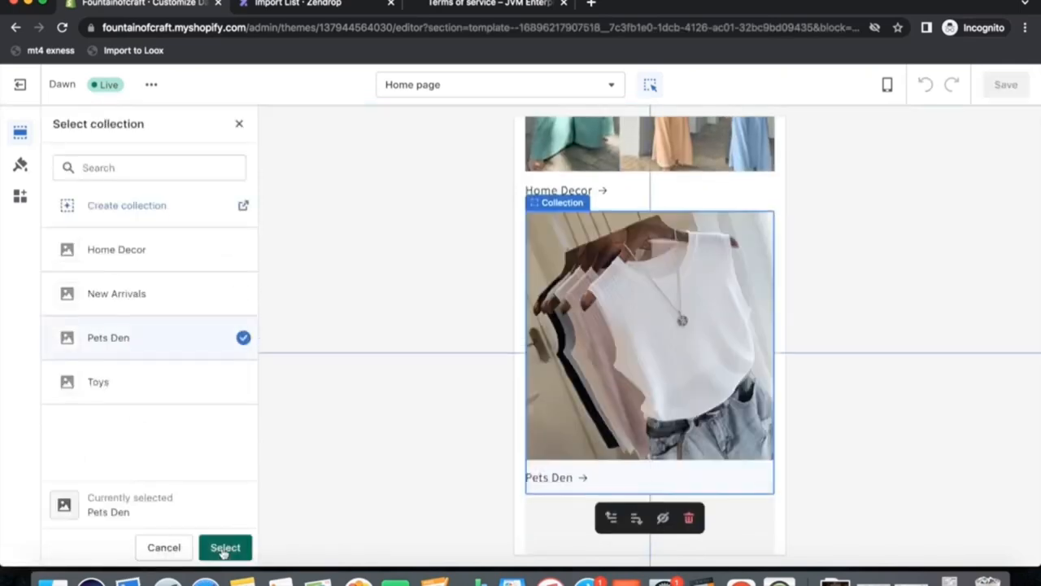
pyautogui.click(225, 547)
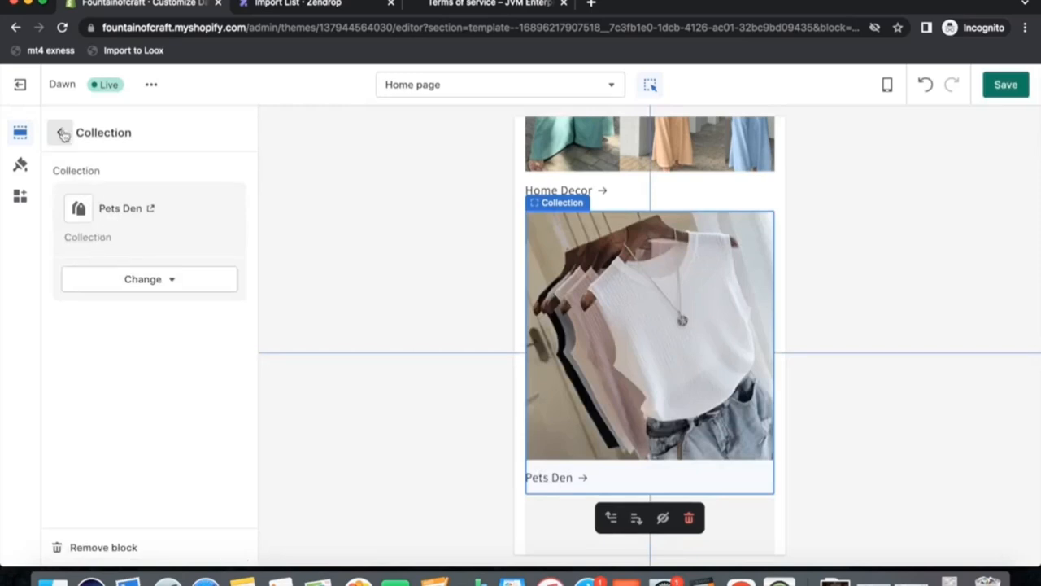
pyautogui.click(59, 131)
# Set the Collection list's third collection block to Toys.
pyautogui.click(130, 437)
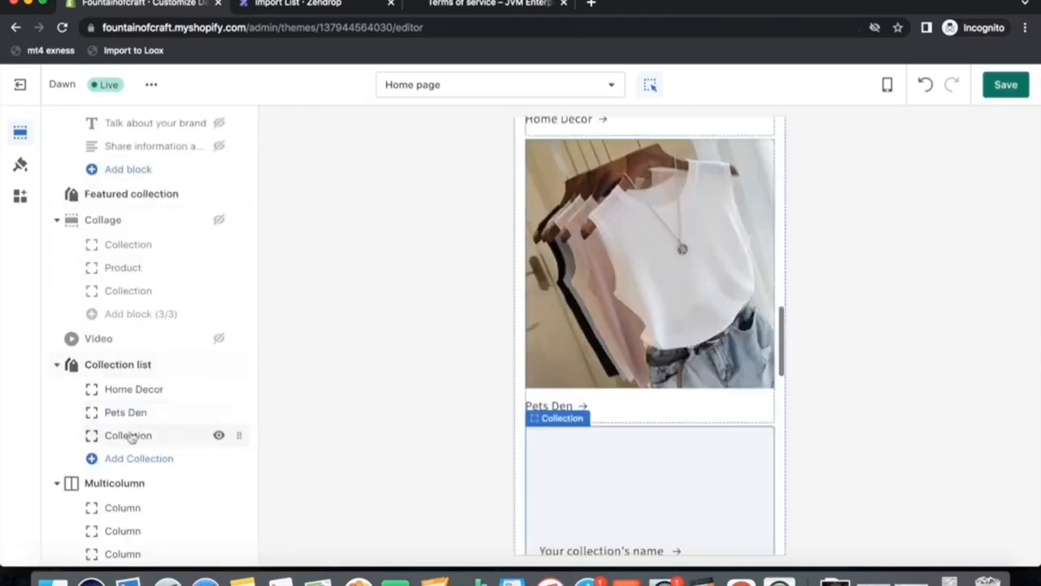
pyautogui.click(149, 192)
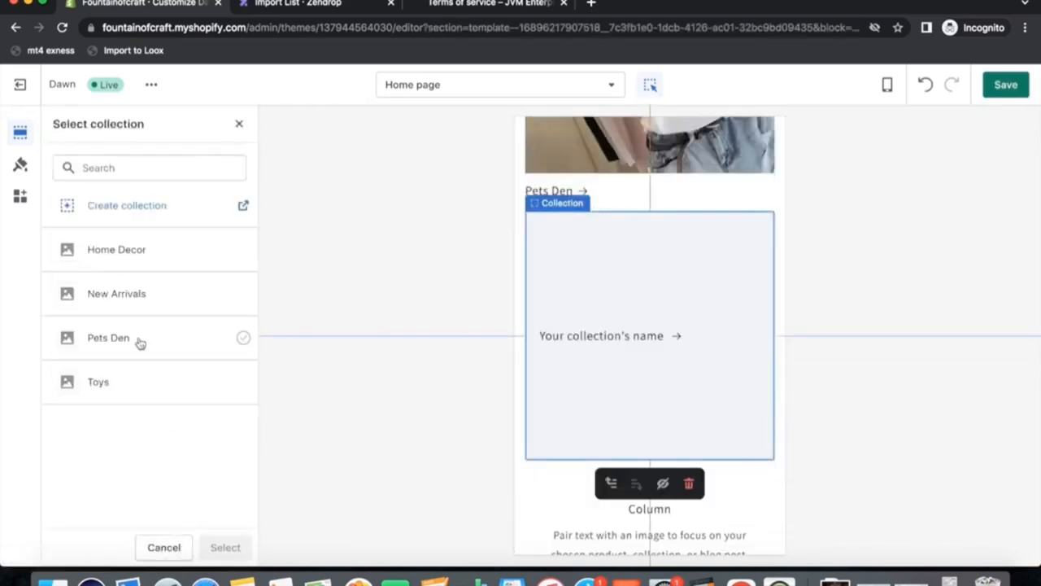
pyautogui.click(102, 379)
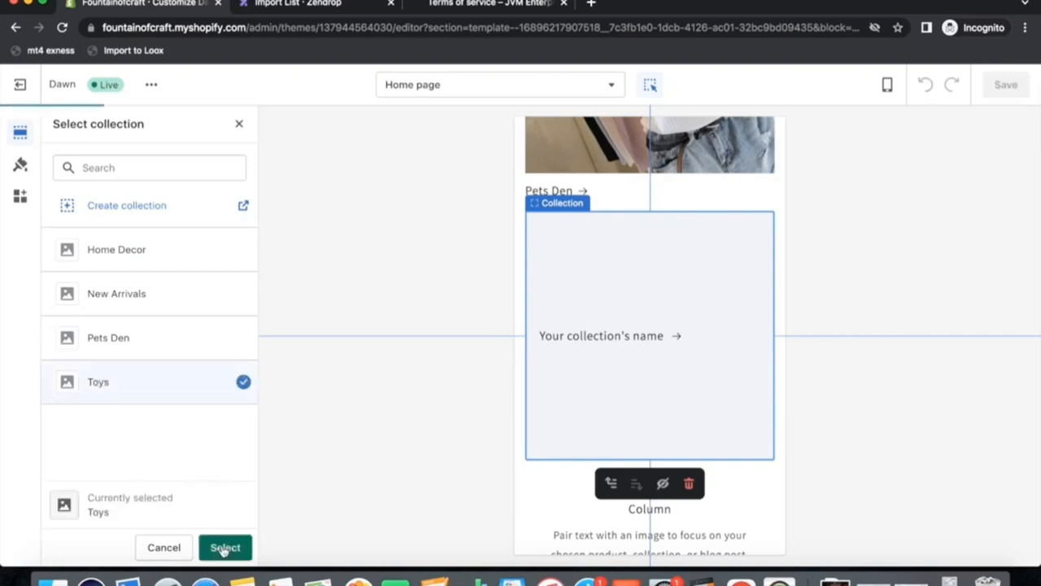
pyautogui.click(225, 547)
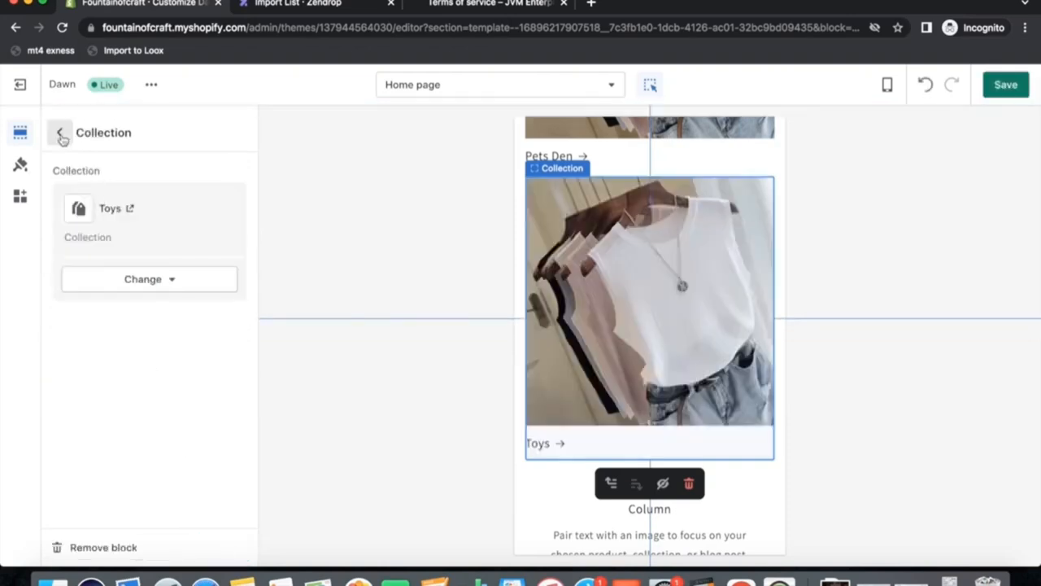
pyautogui.click(59, 132)
# Give the first Multicolumn column the 30 Day Returns image from the image library.
pyautogui.scroll(4, 601, 351)
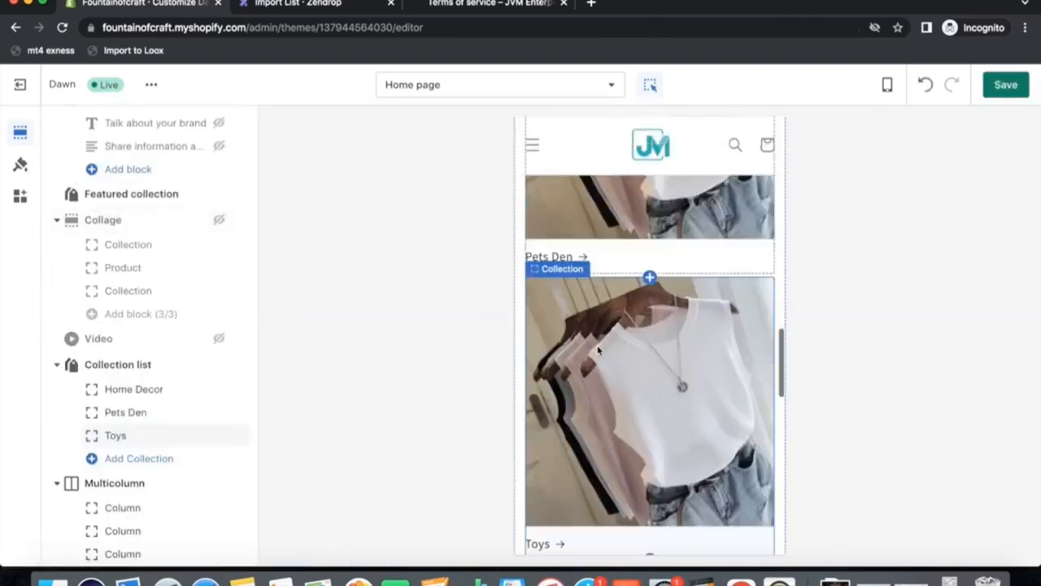
pyautogui.scroll(5, 601, 345)
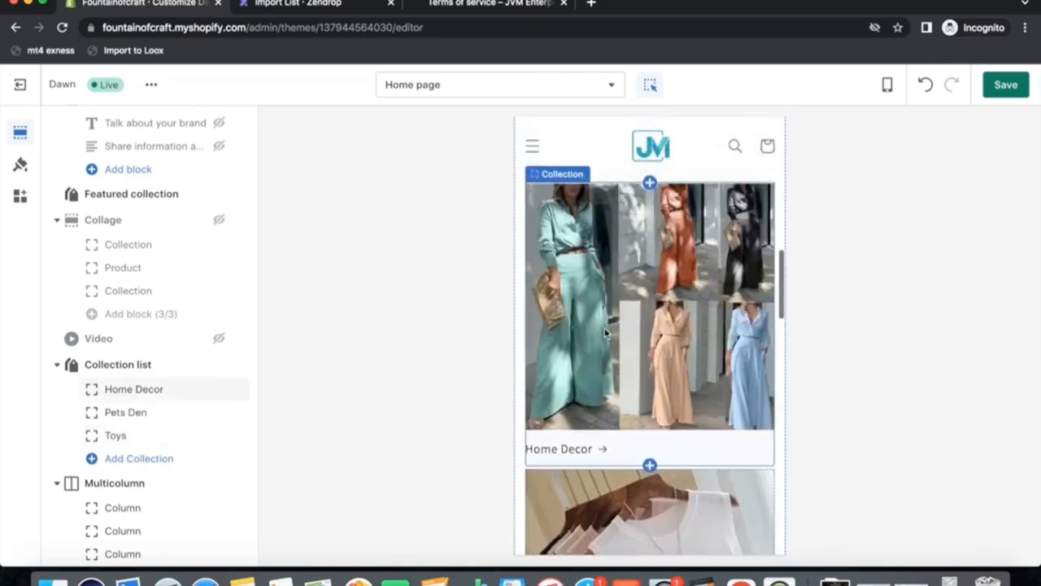
pyautogui.scroll(-3, 604, 332)
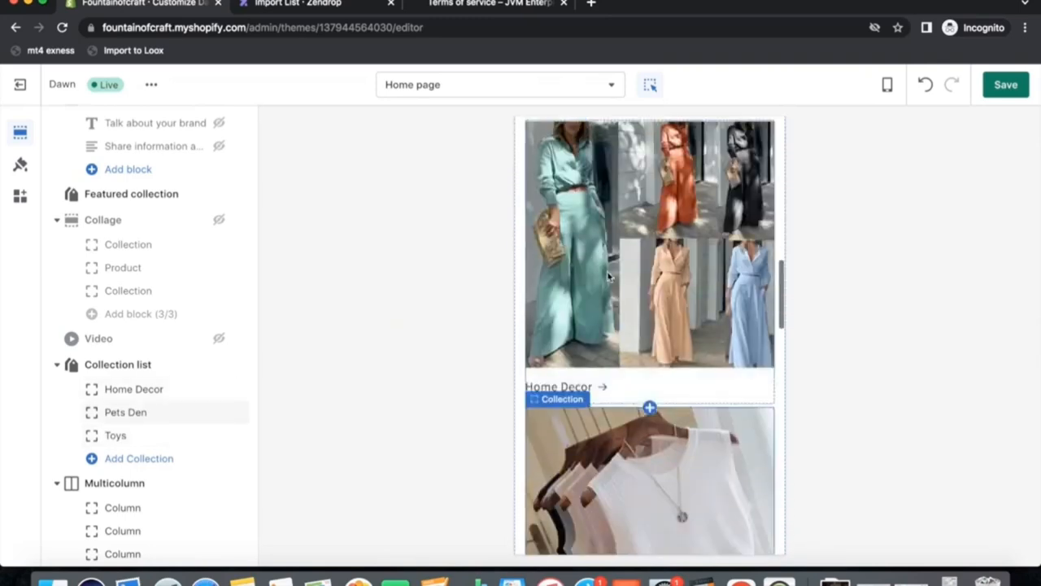
pyautogui.scroll(-3, 599, 325)
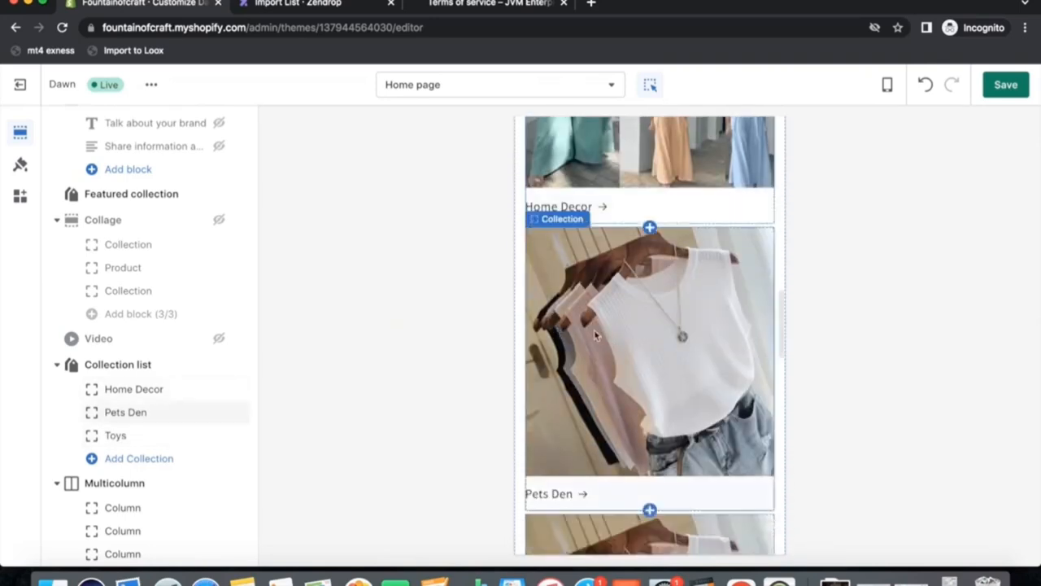
pyautogui.scroll(-2, 633, 383)
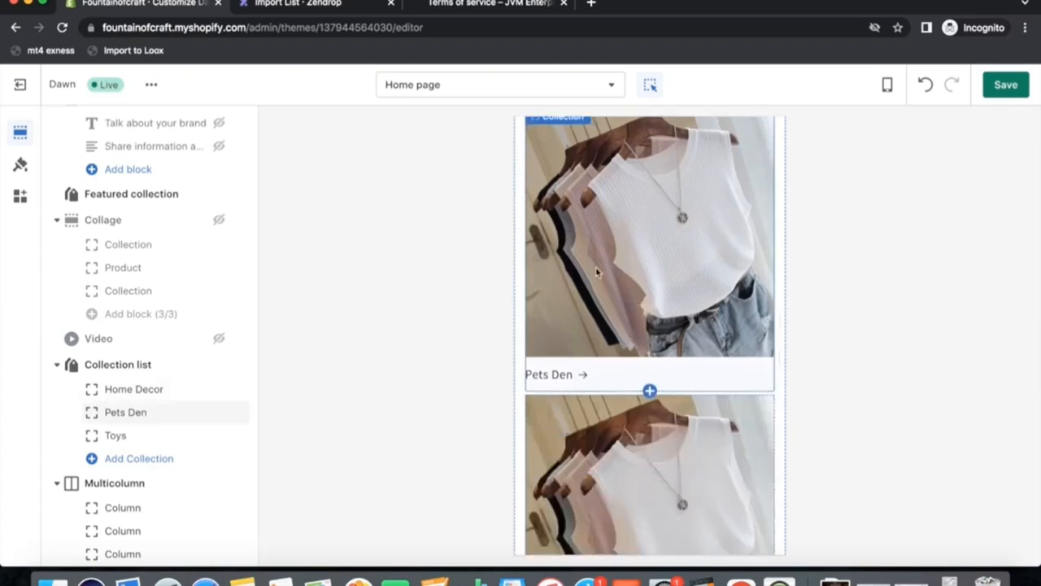
pyautogui.scroll(-3, 656, 275)
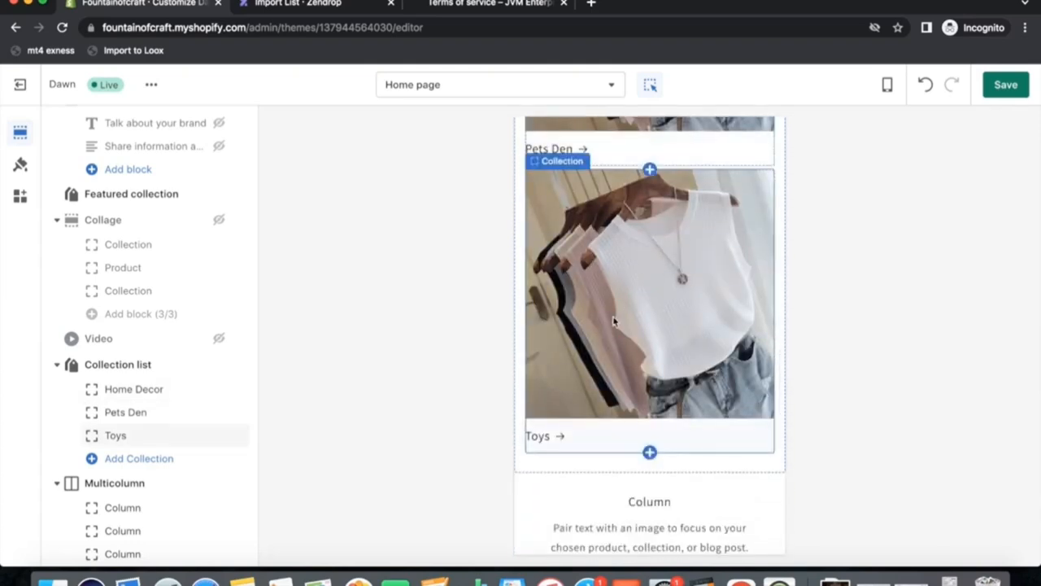
pyautogui.scroll(-3, 614, 322)
pyautogui.click(619, 396)
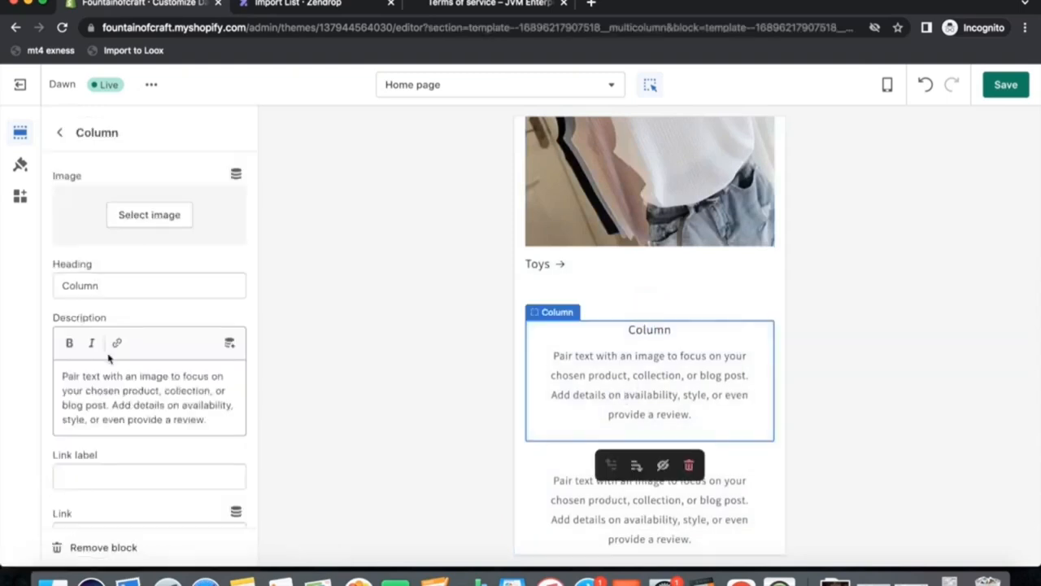
pyautogui.scroll(-1, 122, 346)
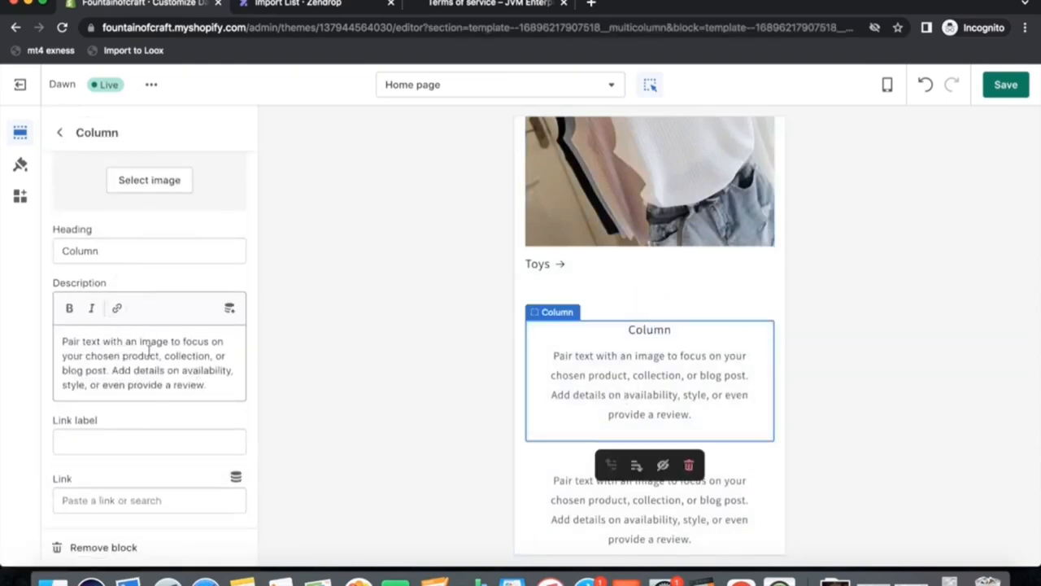
pyautogui.scroll(1, 143, 260)
pyautogui.click(145, 218)
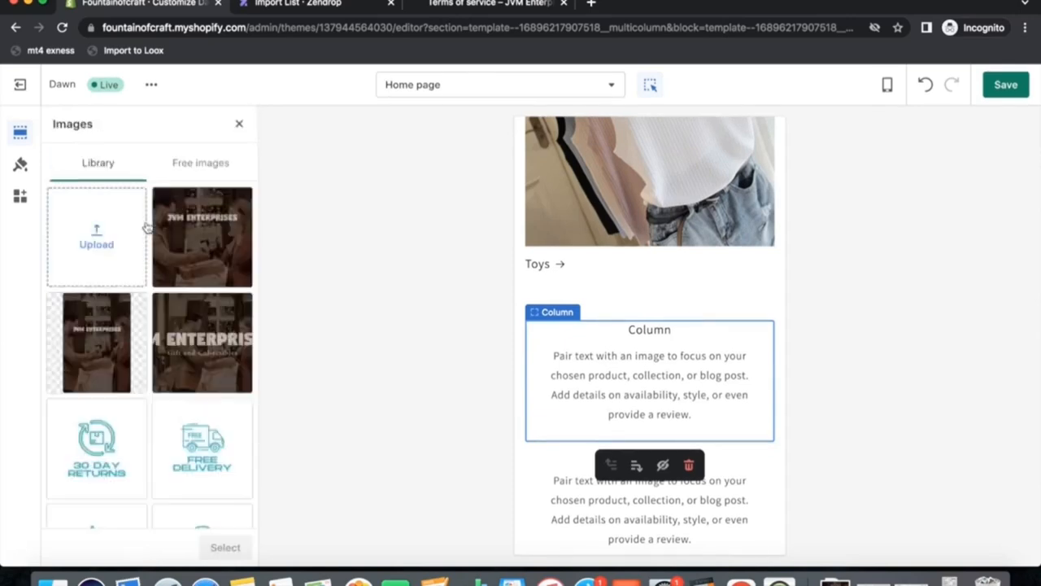
pyautogui.click(143, 416)
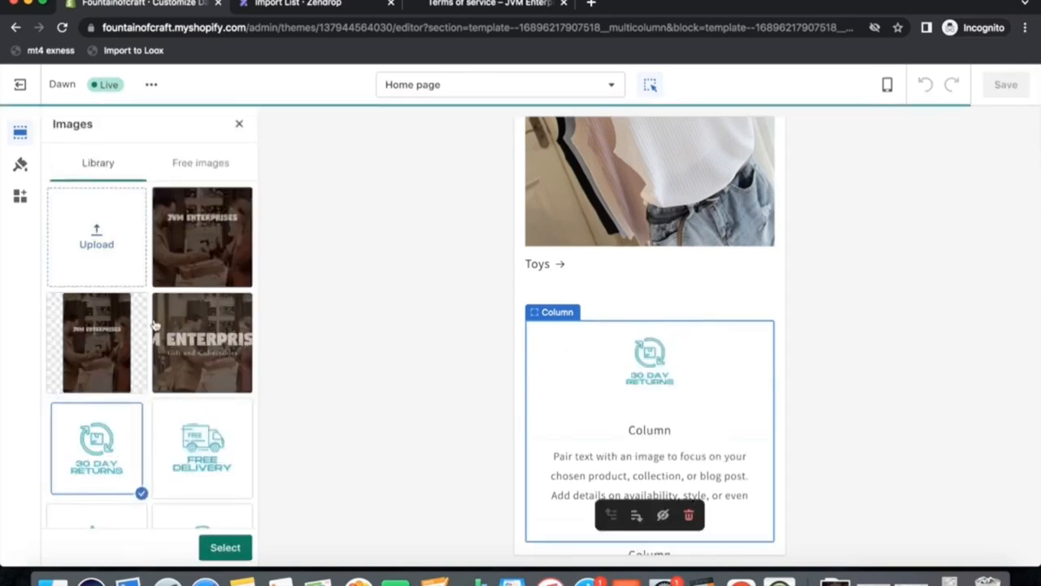
pyautogui.click(225, 547)
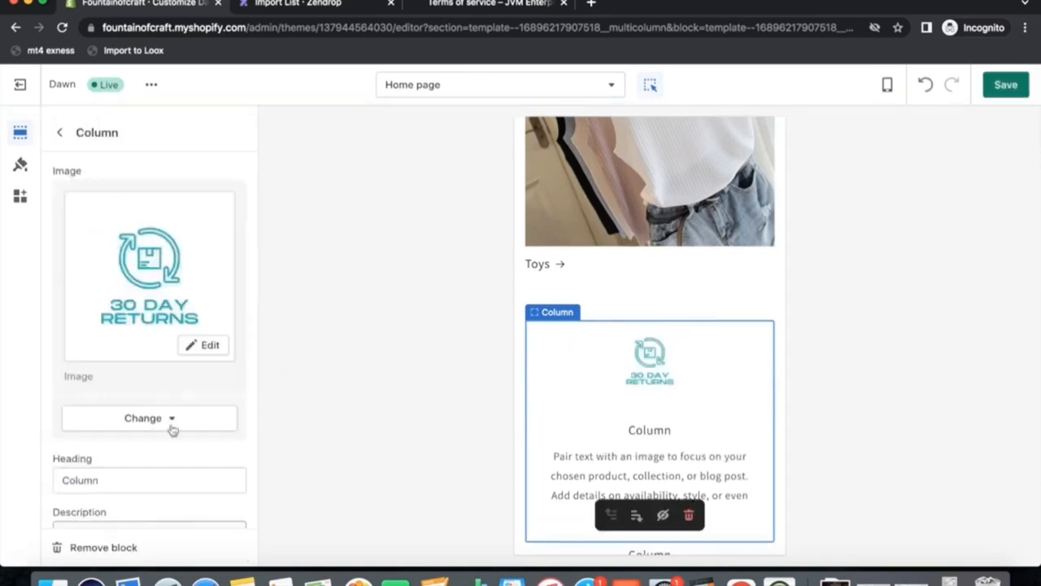
# Set the first column's heading to We Offer 30-Day Returns.
pyautogui.scroll(-2, 171, 393)
pyautogui.moveTo(112, 412); pyautogui.dragTo(31, 419)
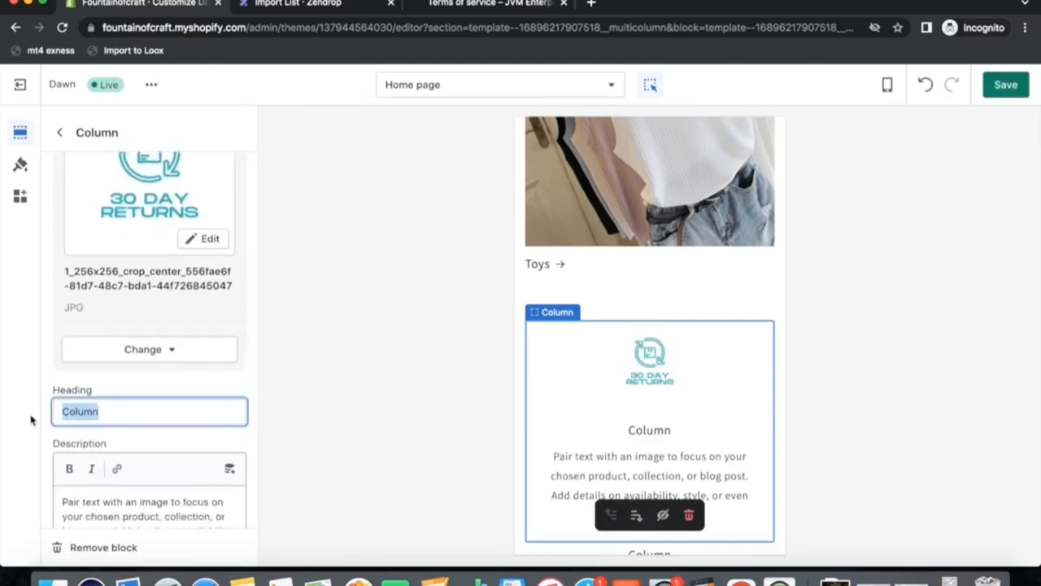
pyautogui.write('We O')
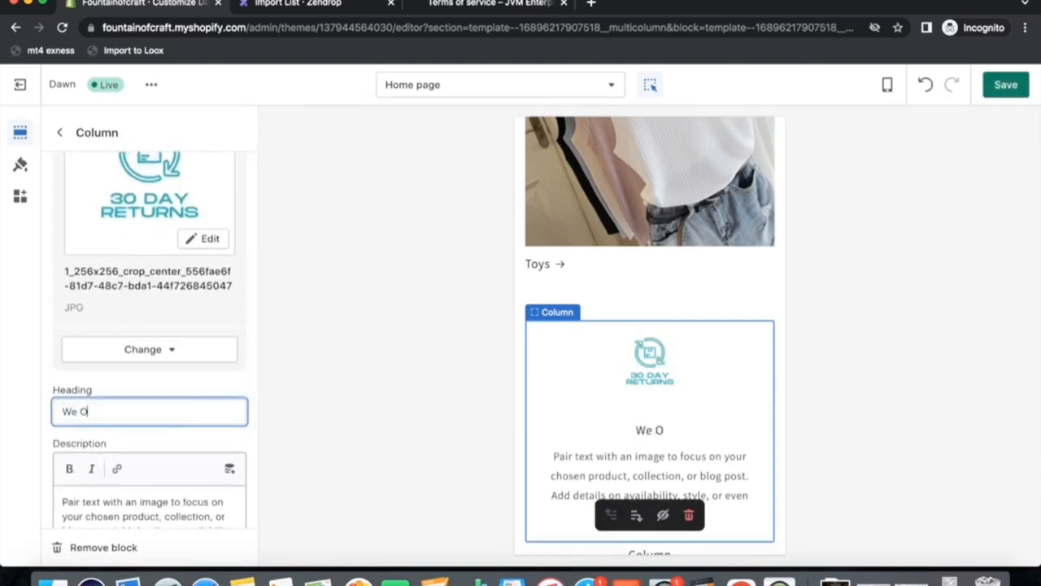
pyautogui.write('ffer 30')
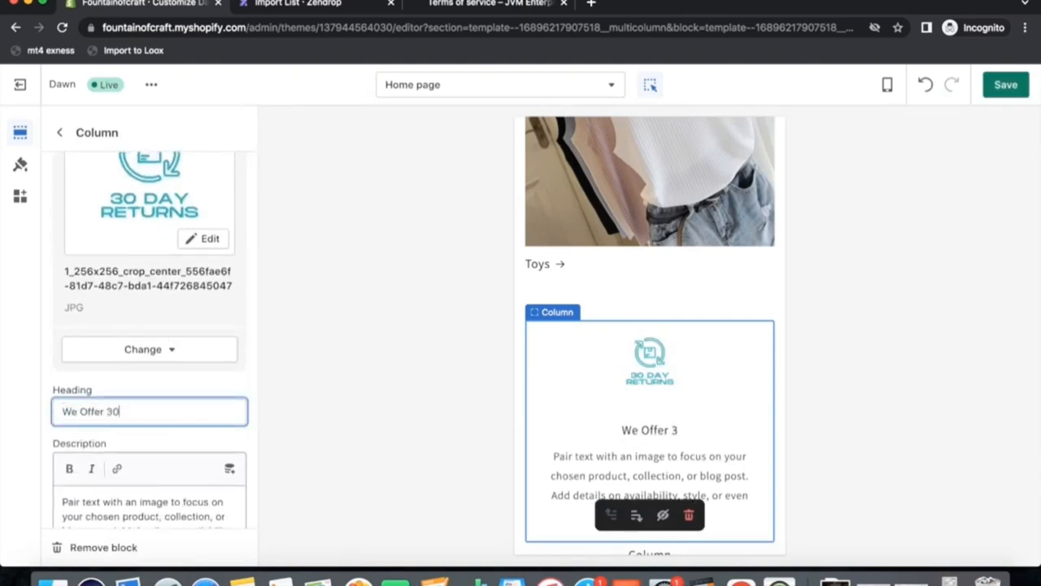
pyautogui.write('-Day Returns')
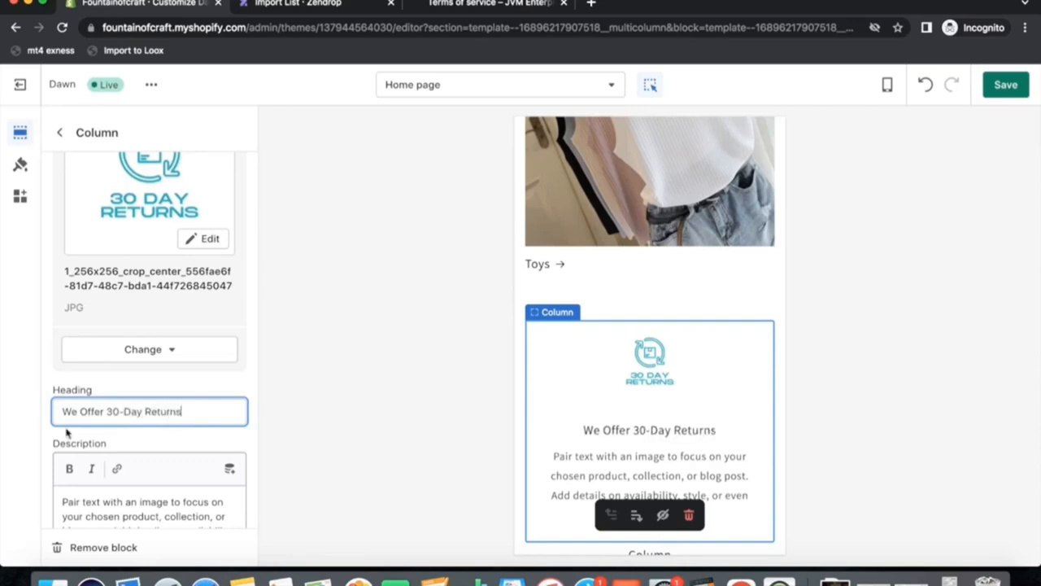
# Replace the first column's description with "We Offer 30 Day Returns with no questions asked.".
pyautogui.scroll(-1, 72, 401)
pyautogui.scroll(-2, 72, 402)
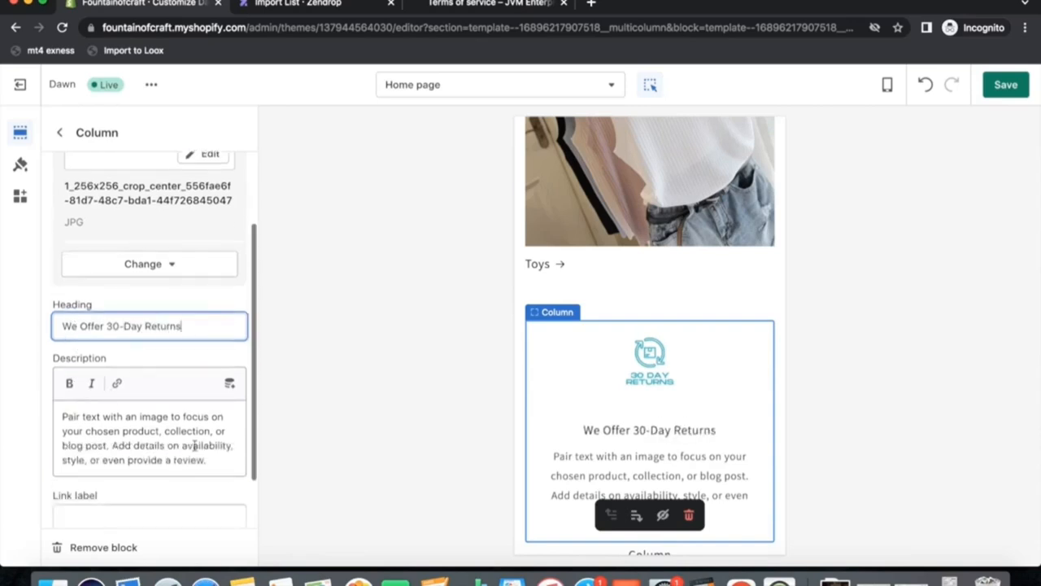
pyautogui.moveTo(208, 460); pyautogui.dragTo(41, 411)
pyautogui.press('BackSpace')
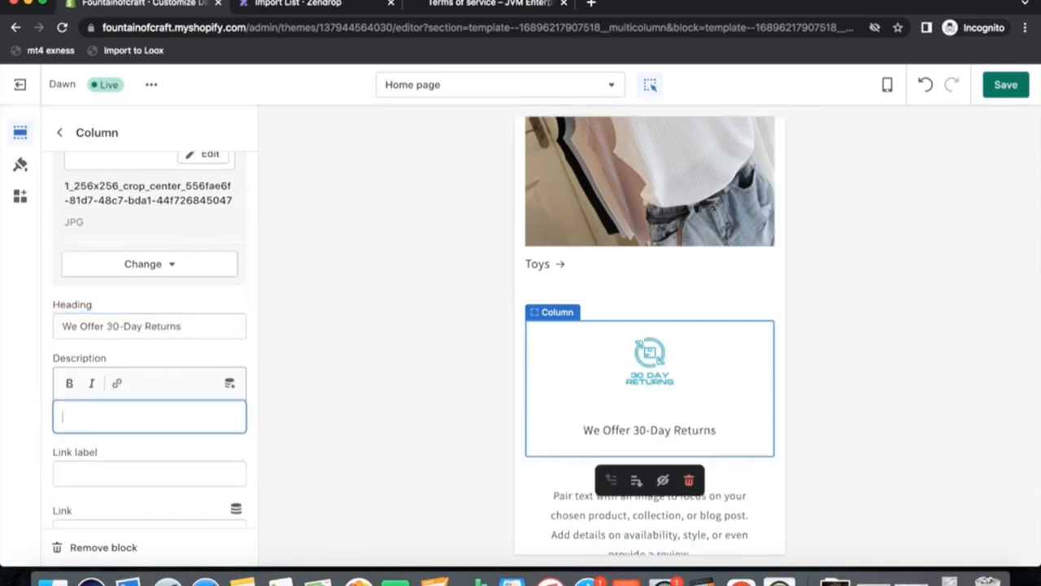
pyautogui.write('We Offer')
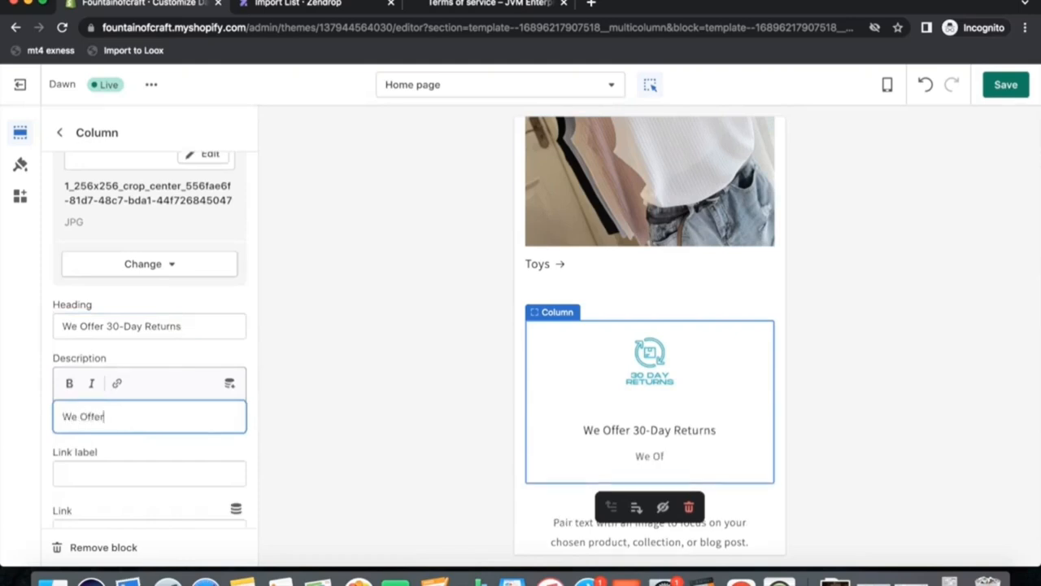
pyautogui.write(' 30 Da')
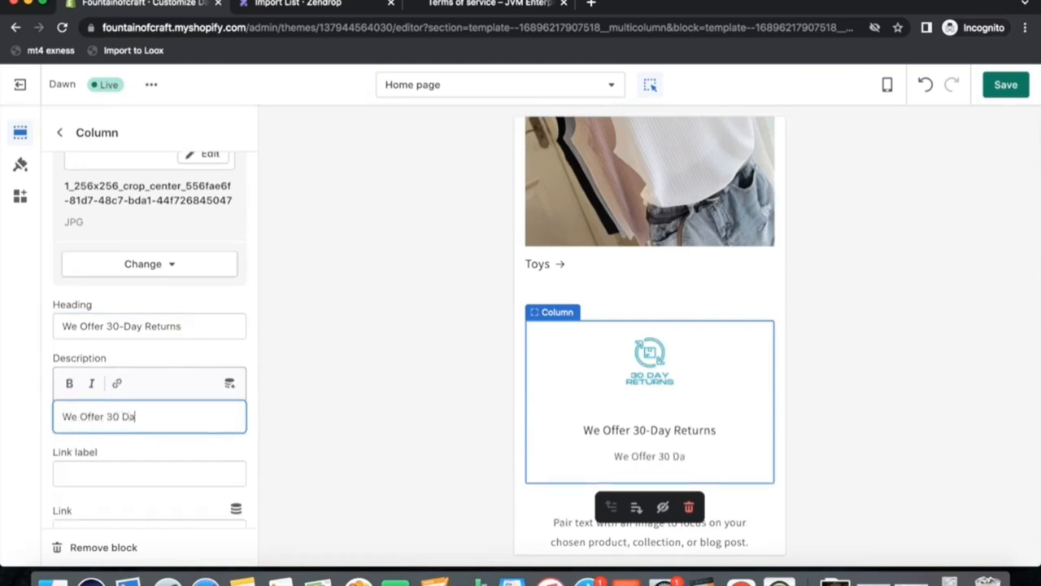
pyautogui.write('y Returns with ')
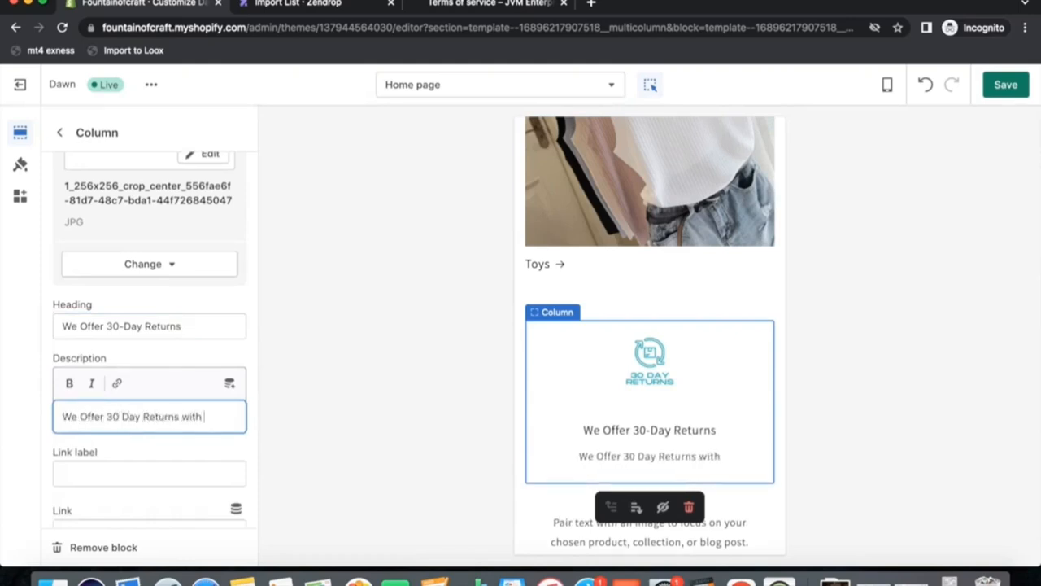
pyautogui.write('no questions a')
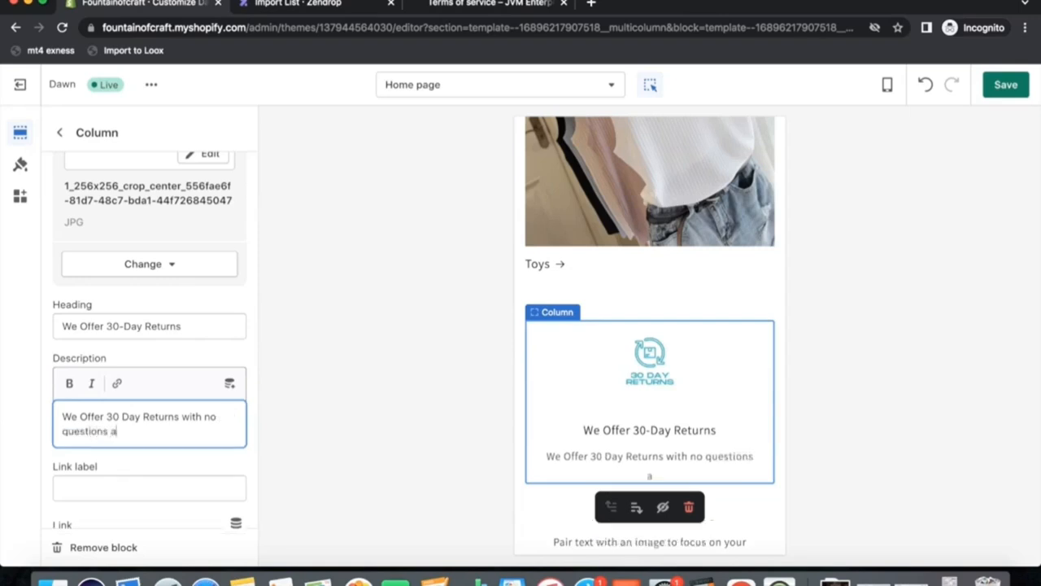
pyautogui.write('sked.')
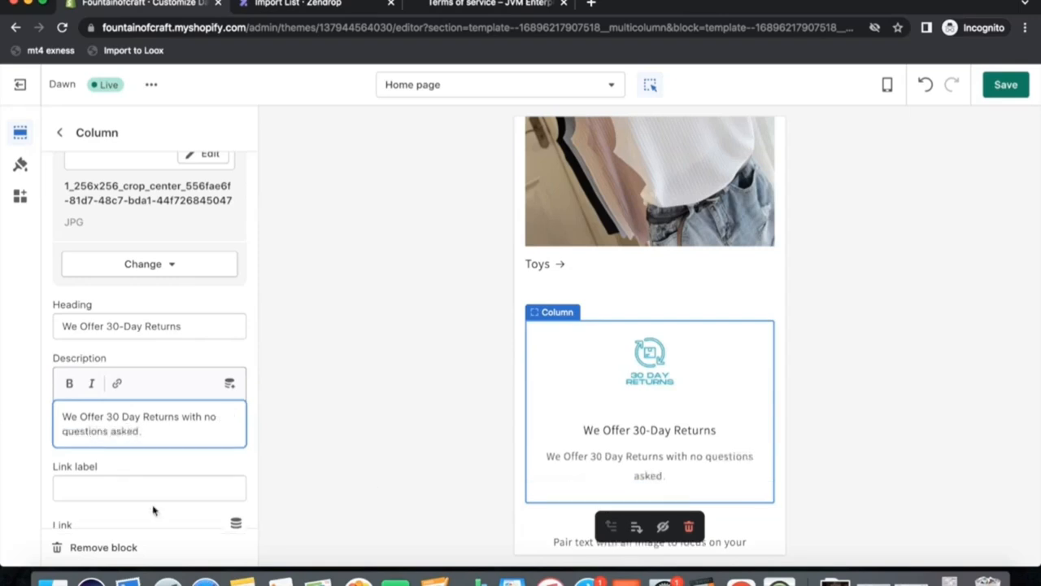
pyautogui.scroll(-1, 152, 510)
pyautogui.scroll(2, 181, 432)
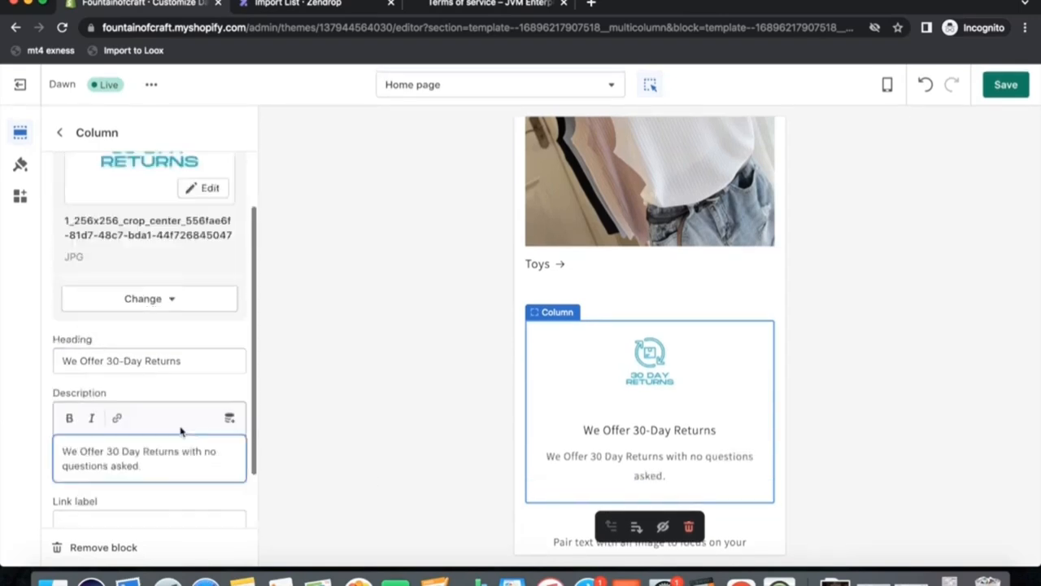
# Give the second Multicolumn column the Premium Quality image from the image library.
pyautogui.click(59, 133)
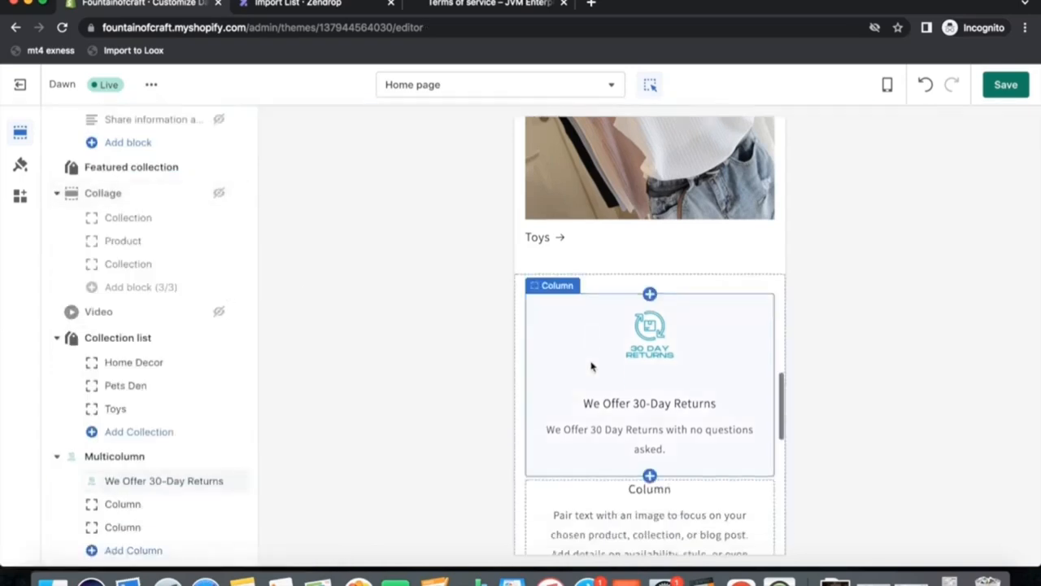
pyautogui.scroll(-2, 591, 367)
pyautogui.click(624, 443)
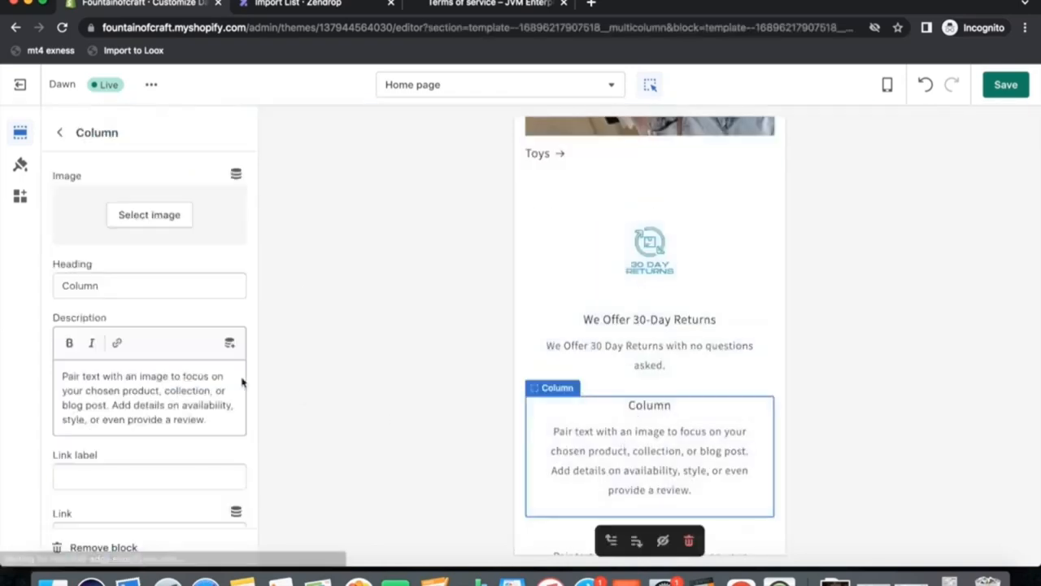
pyautogui.click(151, 218)
pyautogui.scroll(-3, 180, 391)
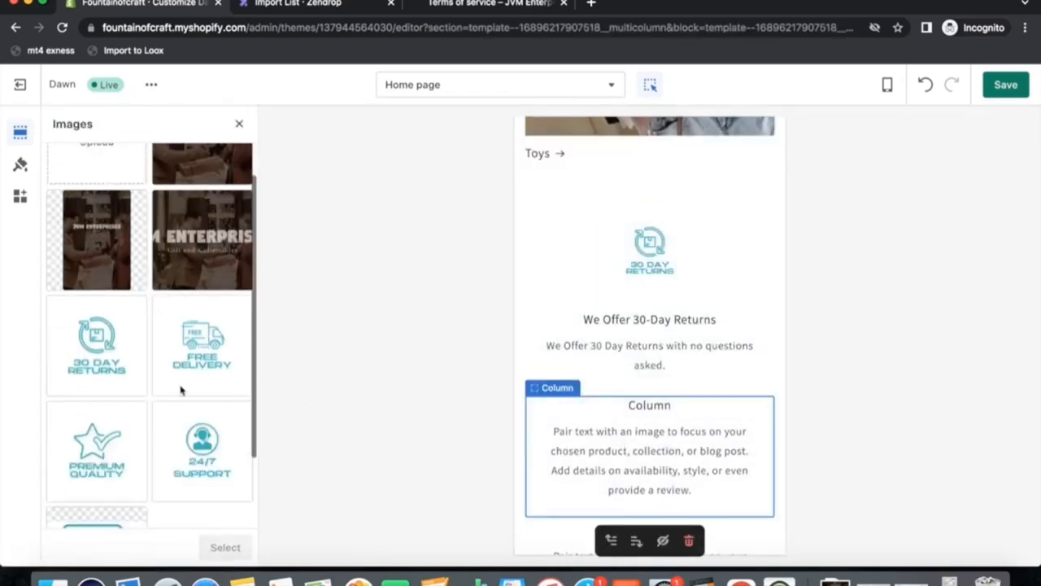
pyautogui.click(114, 447)
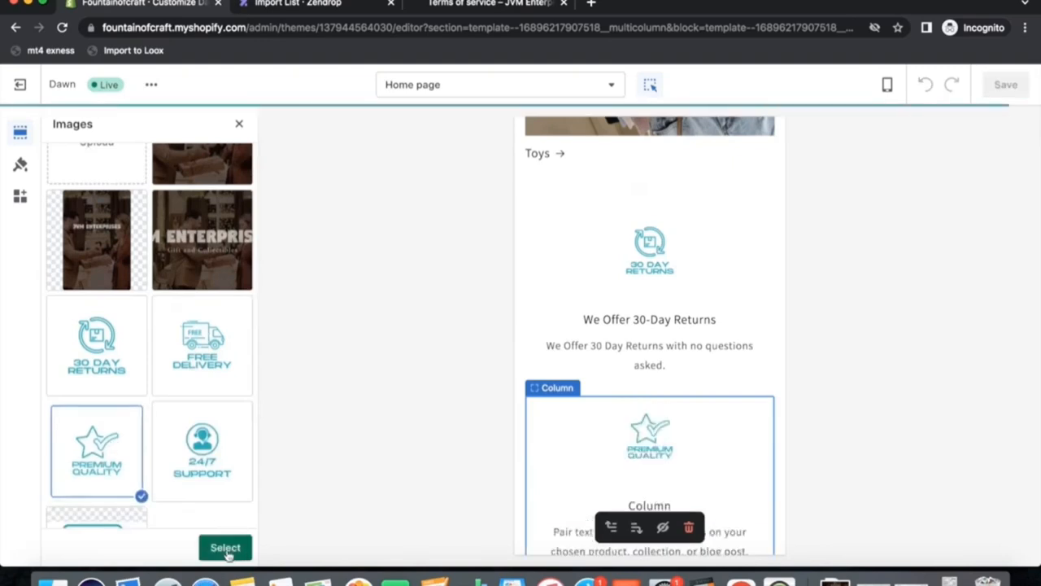
pyautogui.click(225, 547)
# Set the second column's heading to Our Quality Is our Fortee.
pyautogui.scroll(-4, 177, 439)
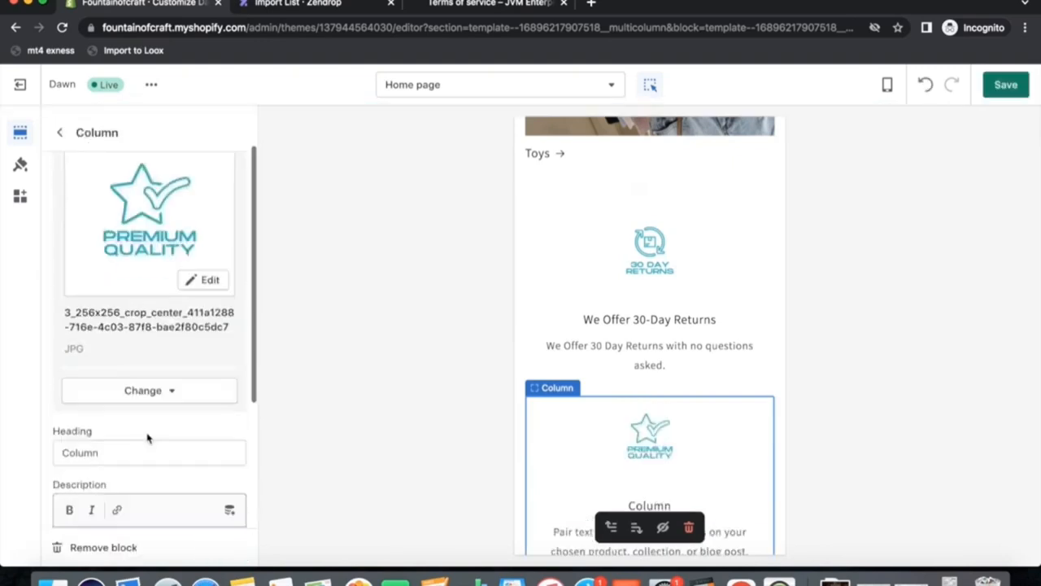
pyautogui.click(114, 334)
pyautogui.moveTo(114, 334); pyautogui.dragTo(53, 332)
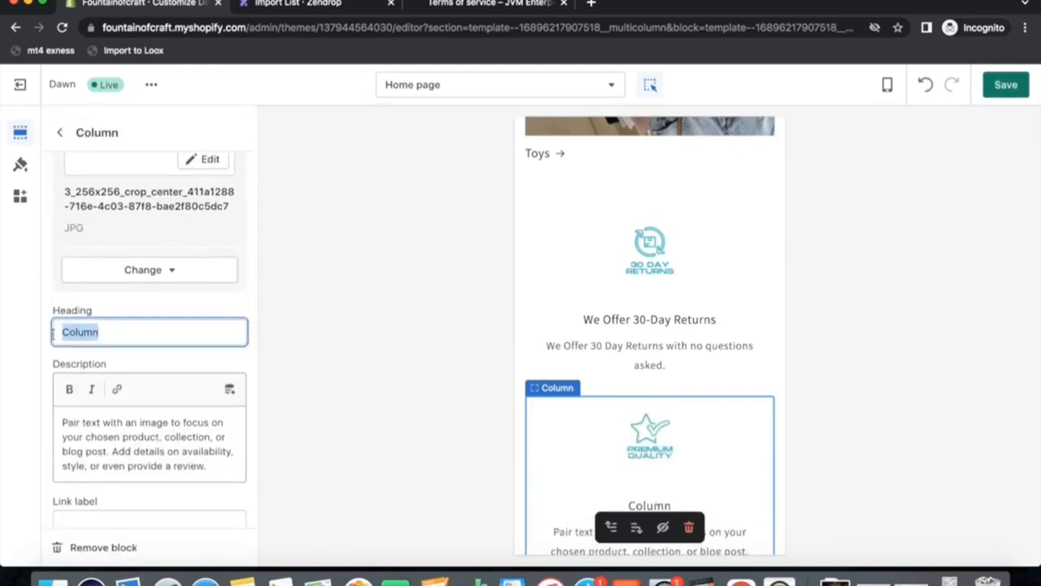
pyautogui.write('OUR')
pyautogui.press('BackSpace')
pyautogui.press('BackSpace')
pyautogui.write('u')
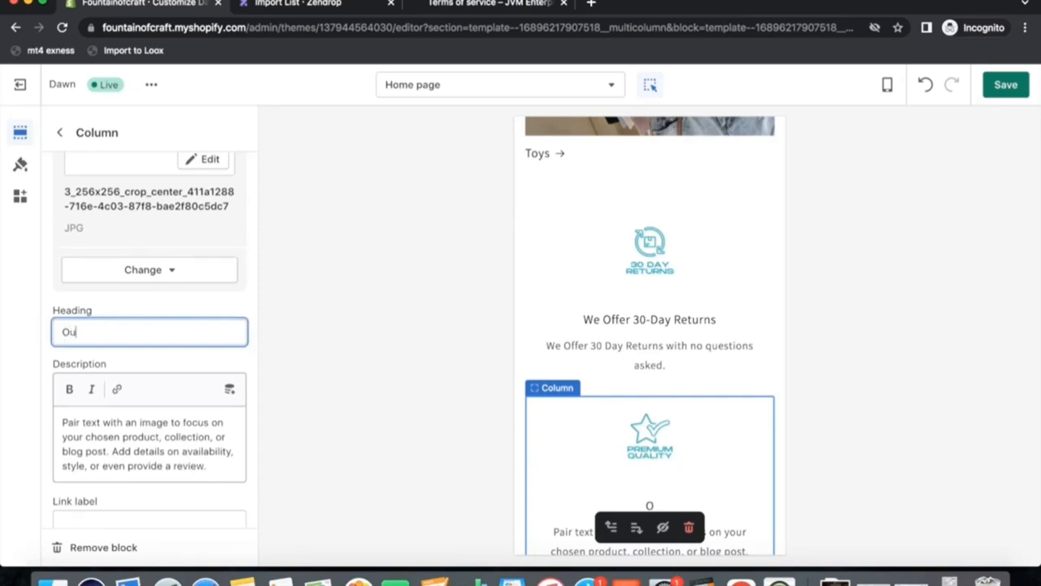
pyautogui.write('r Quality ')
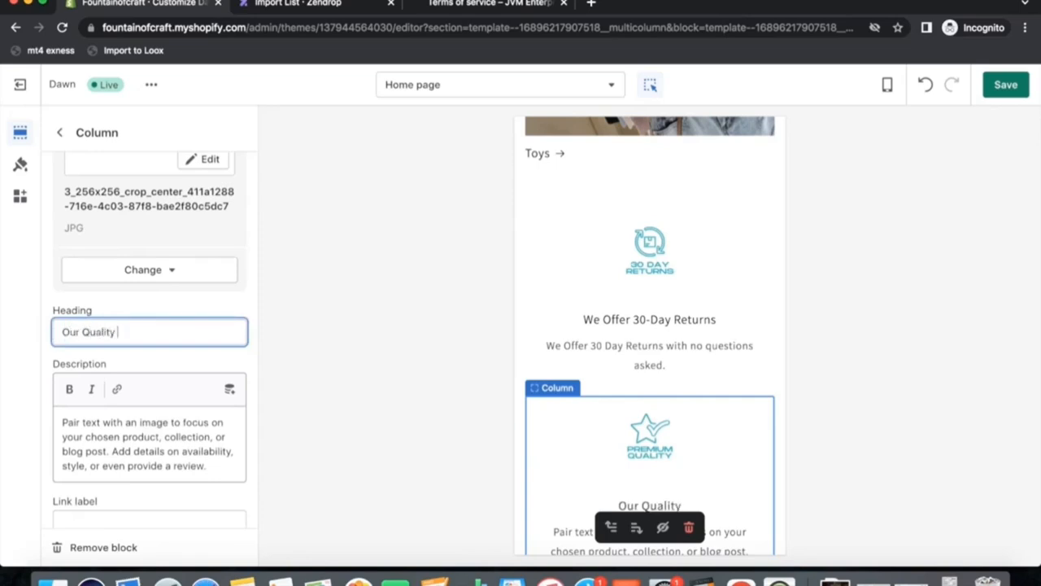
pyautogui.write('Is o')
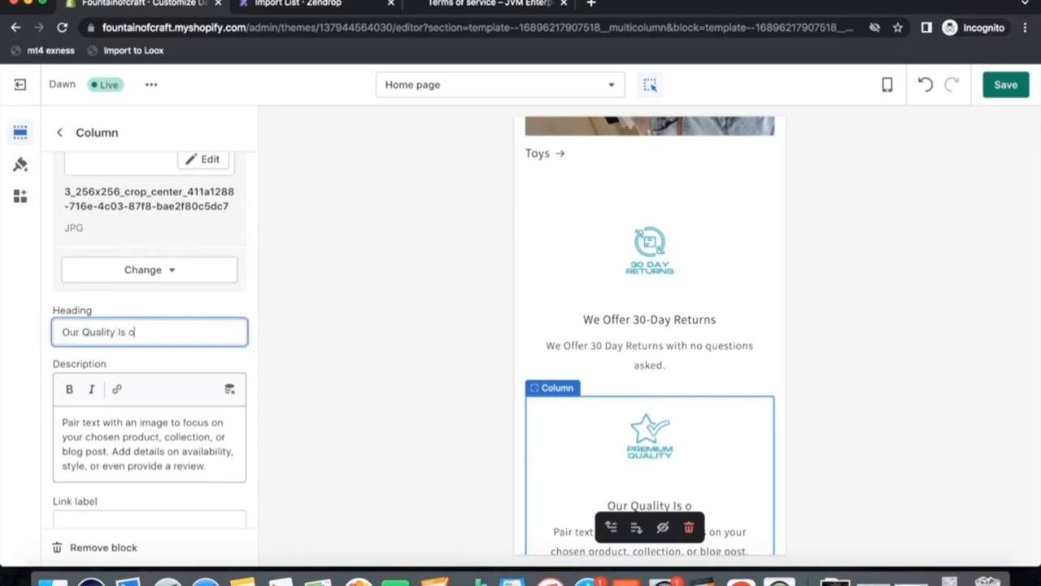
pyautogui.write('ur Fortee')
# Replace the second column's description with "Looking for the best quality Products?" and, on a new line, "You are at the right place.".
pyautogui.click(107, 444)
pyautogui.moveTo(219, 469); pyautogui.dragTo(46, 419)
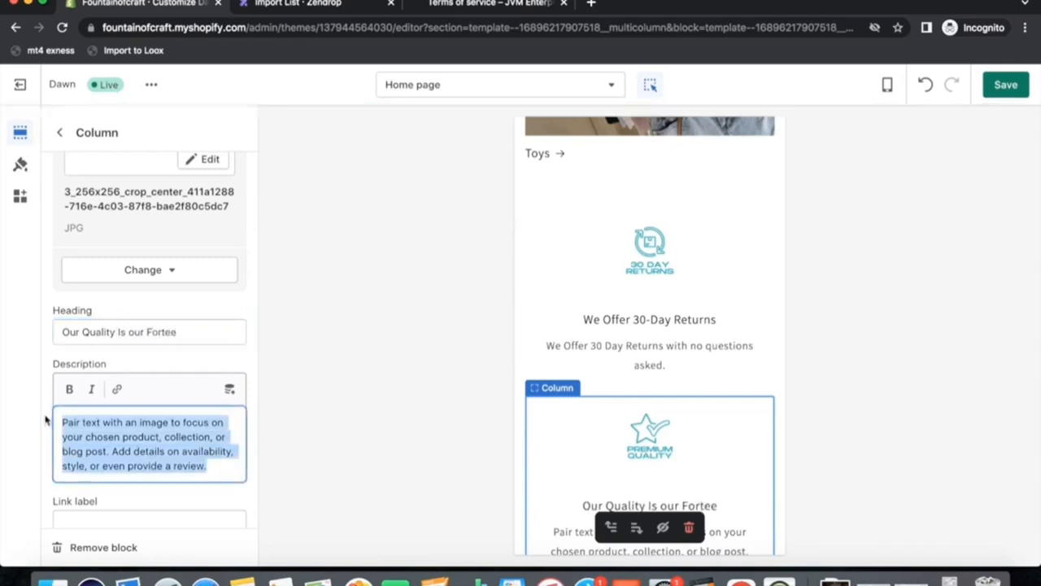
pyautogui.write('We')
pyautogui.press('BackSpace')
pyautogui.press('BackSpace')
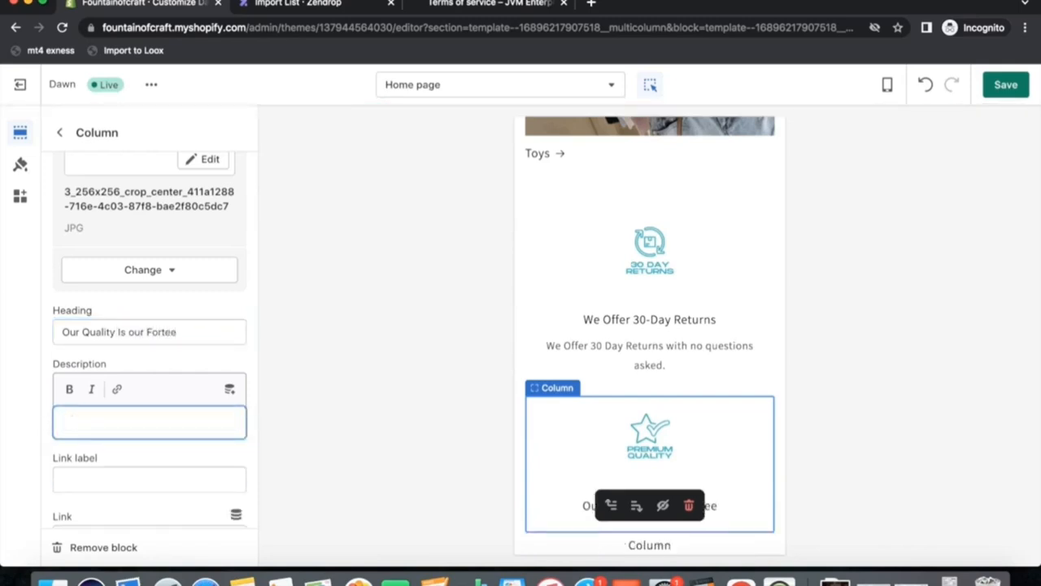
pyautogui.write('W')
pyautogui.press('BackSpace')
pyautogui.write('Loo')
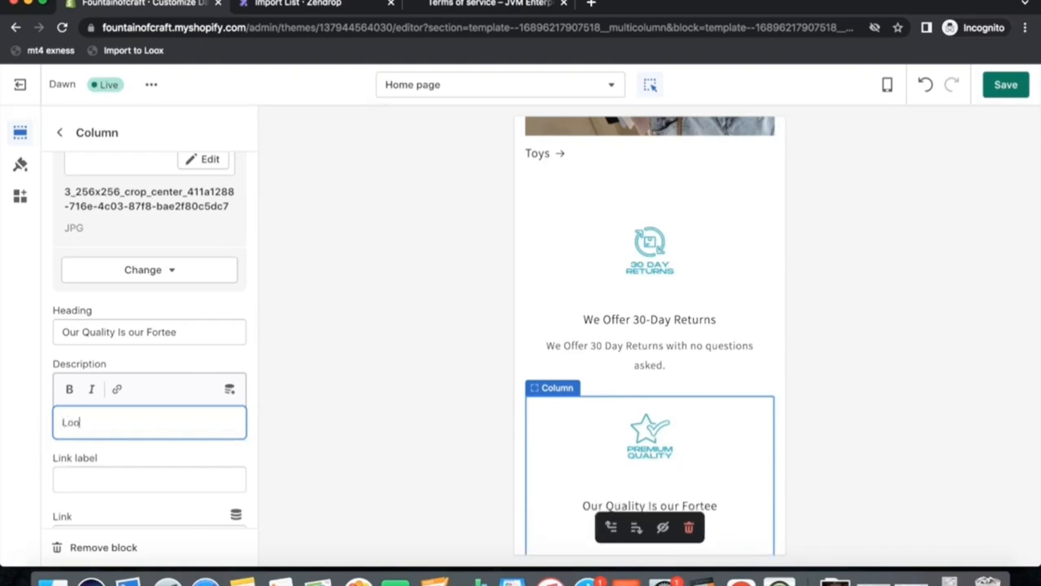
pyautogui.write('king for the best quality Products')
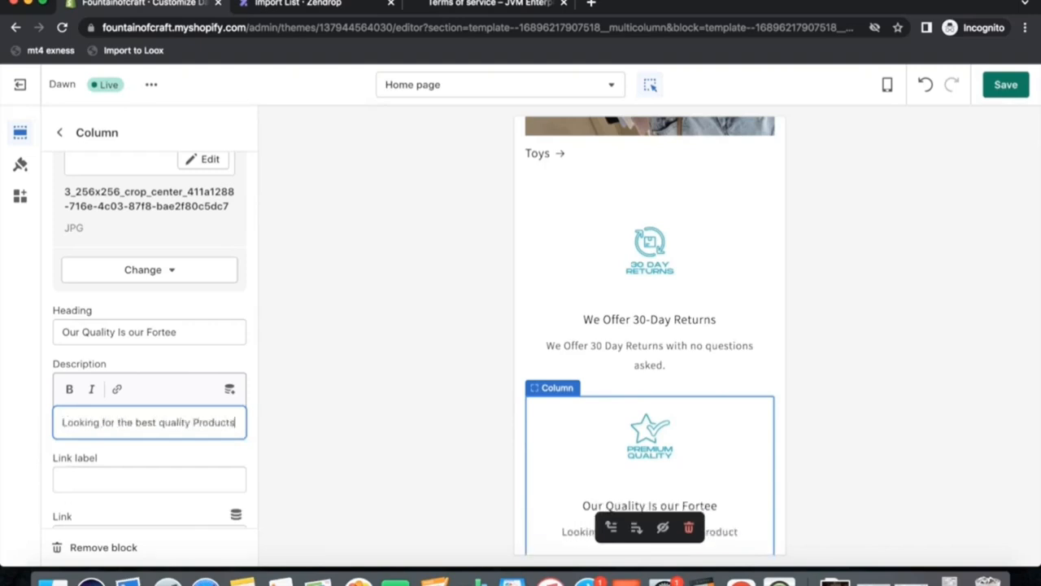
pyautogui.write('?')
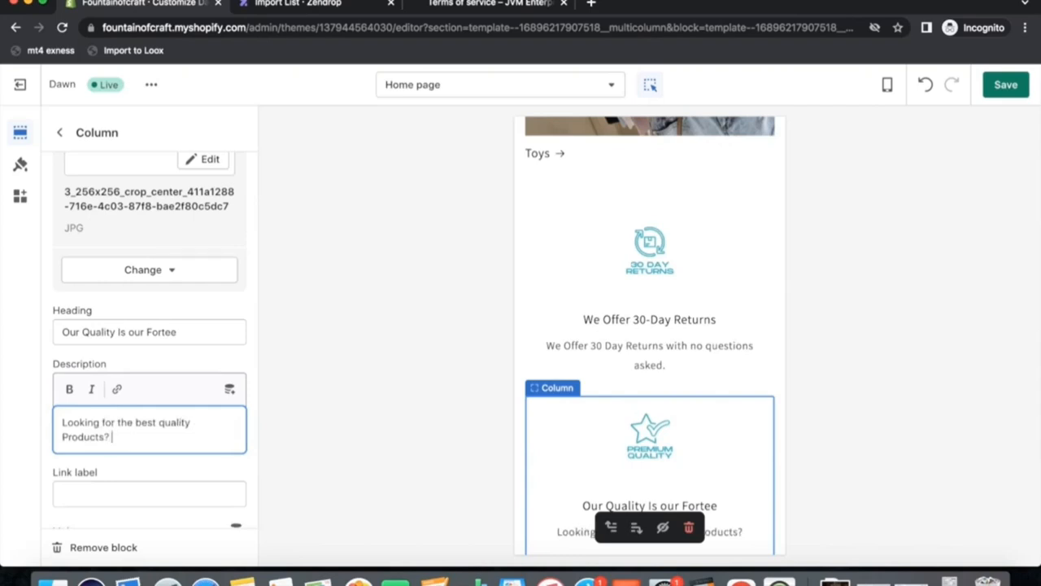
pyautogui.press('Return')
pyautogui.write('Youy at')
pyautogui.press('BackSpace')
pyautogui.press('BackSpace')
pyautogui.press('BackSpace')
pyautogui.write('are at t')
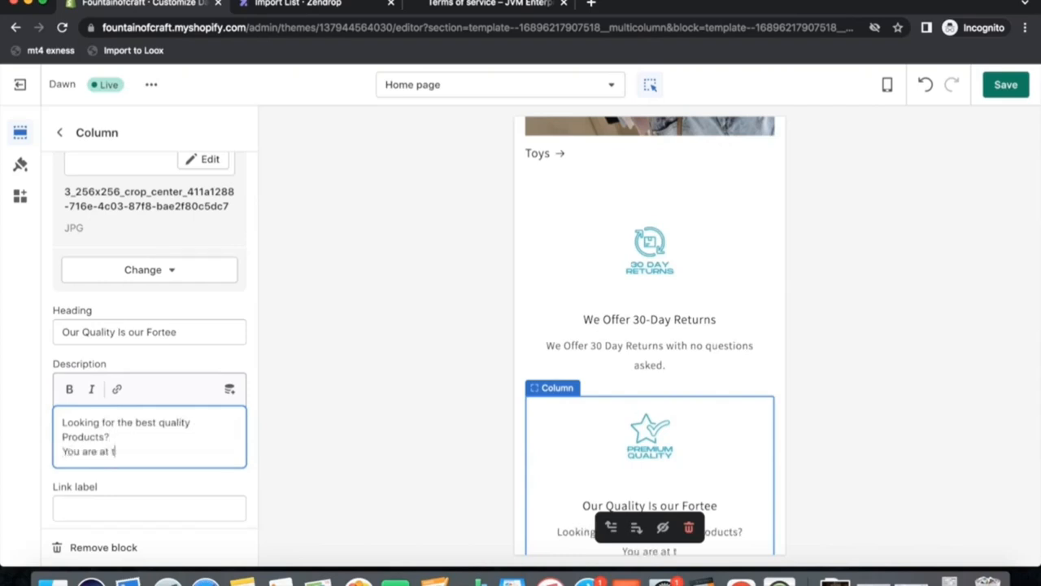
pyautogui.write('he right place.')
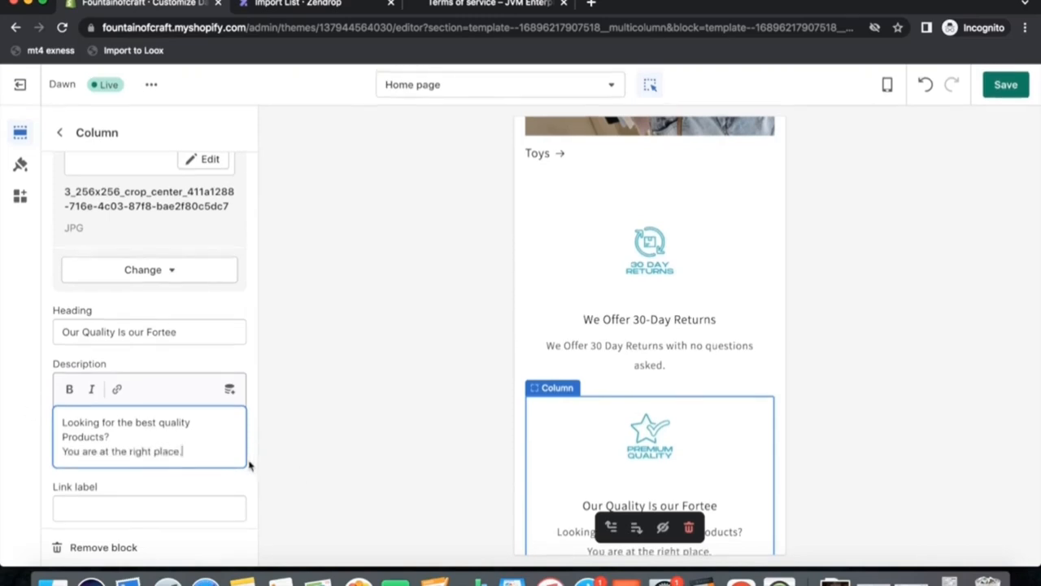
# Give the third Multicolumn column the 24/7 Support image from the image library.
pyautogui.scroll(-1, 249, 465)
pyautogui.scroll(3, 249, 456)
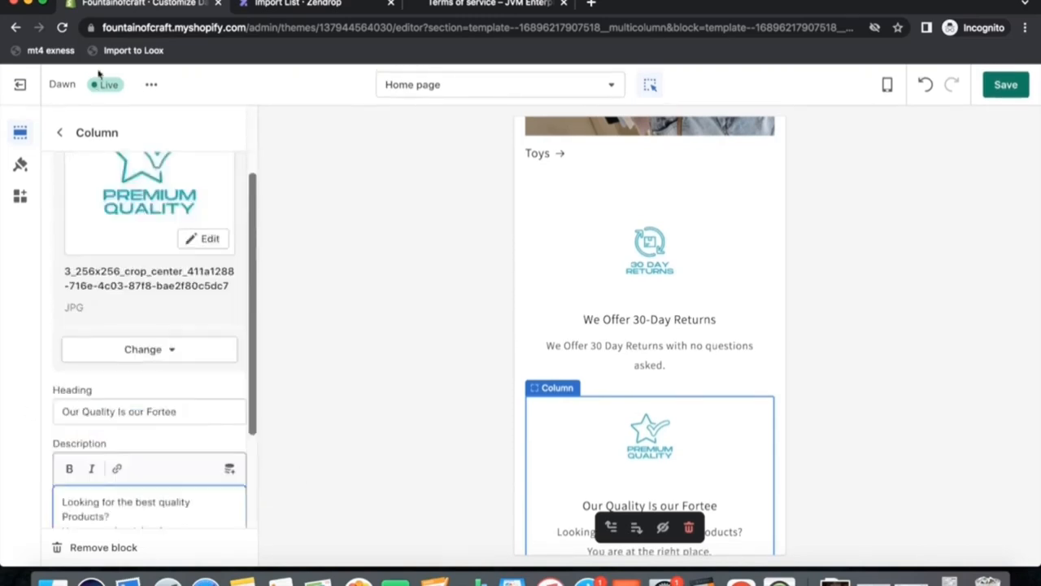
pyautogui.click(65, 137)
pyautogui.scroll(-1, 651, 447)
pyautogui.scroll(-3, 653, 456)
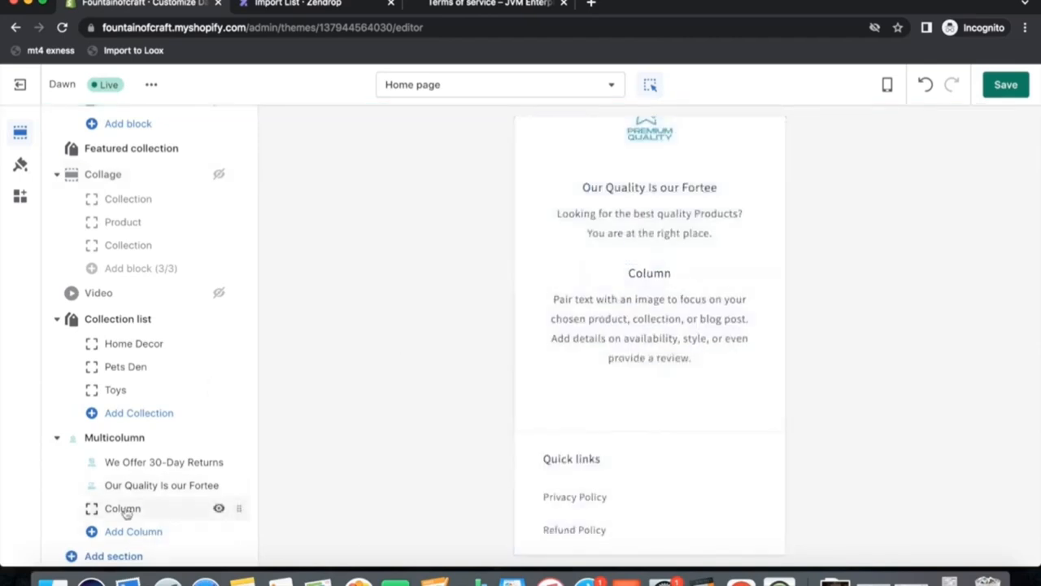
pyautogui.click(124, 508)
pyautogui.click(161, 206)
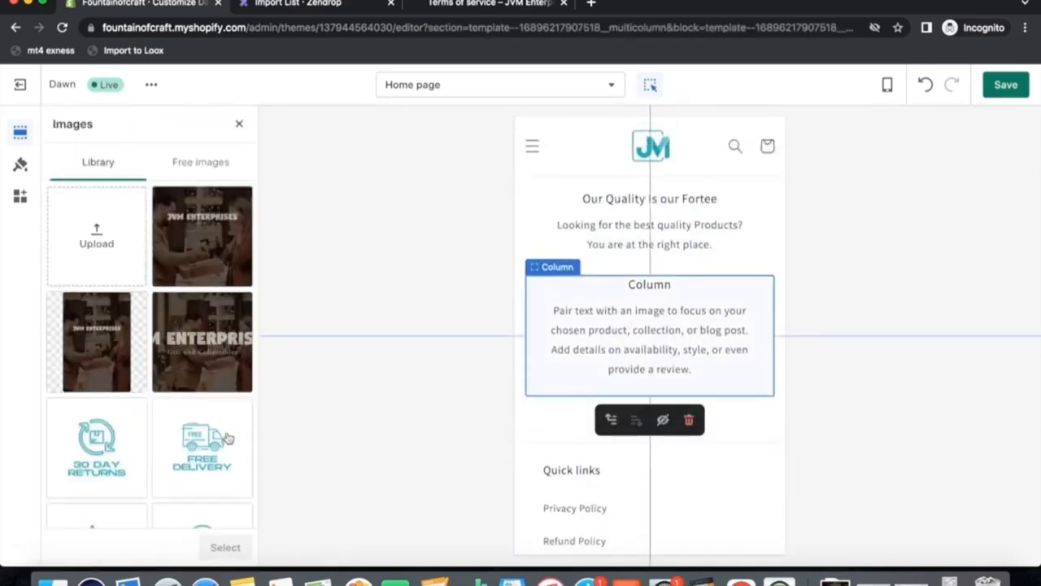
pyautogui.scroll(-3, 228, 440)
pyautogui.click(202, 397)
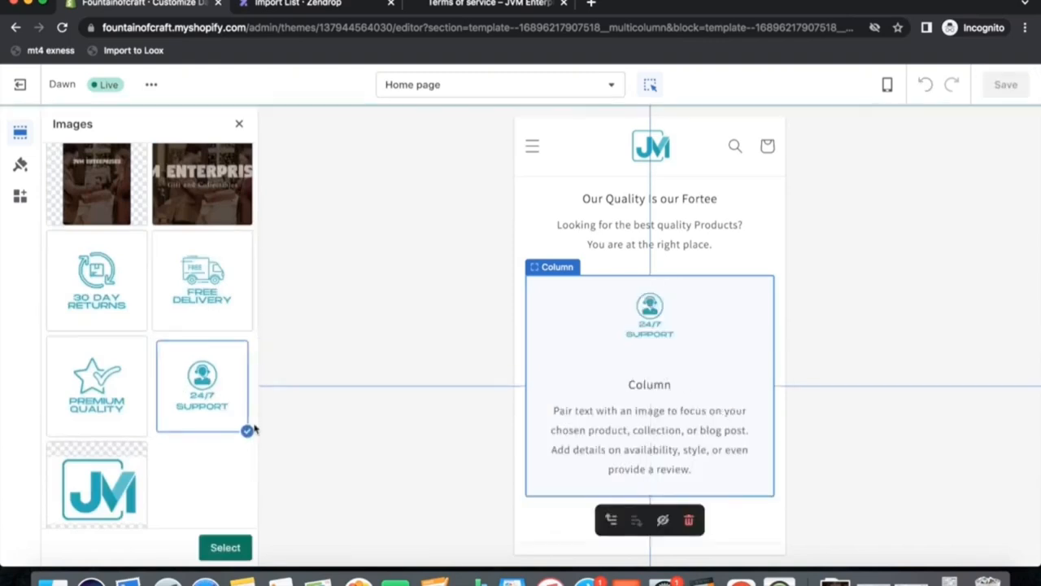
pyautogui.click(247, 554)
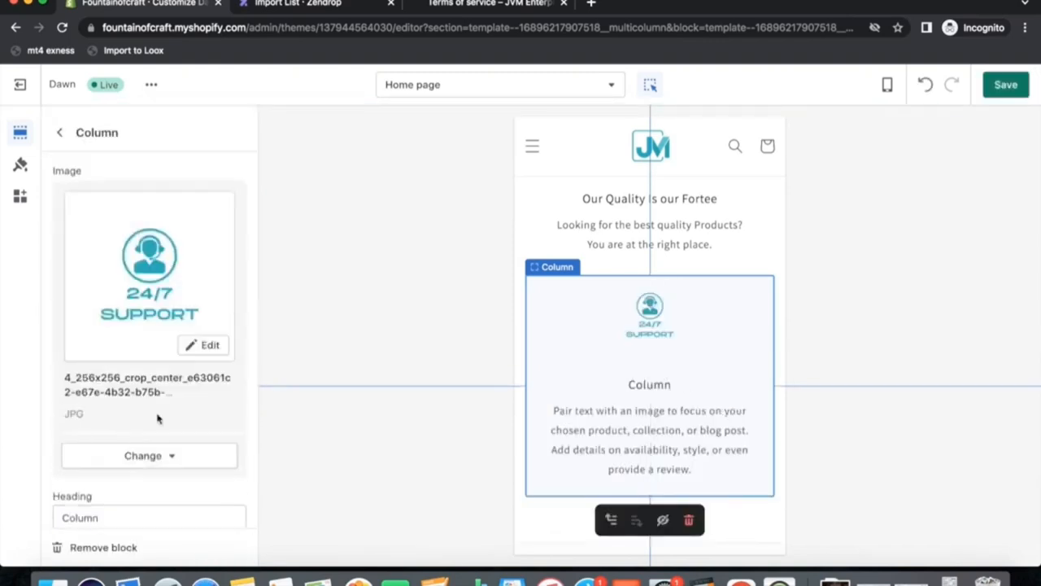
# Set the third column's heading to Round The Clock Support.
pyautogui.scroll(-3, 119, 432)
pyautogui.moveTo(108, 368); pyautogui.dragTo(56, 366)
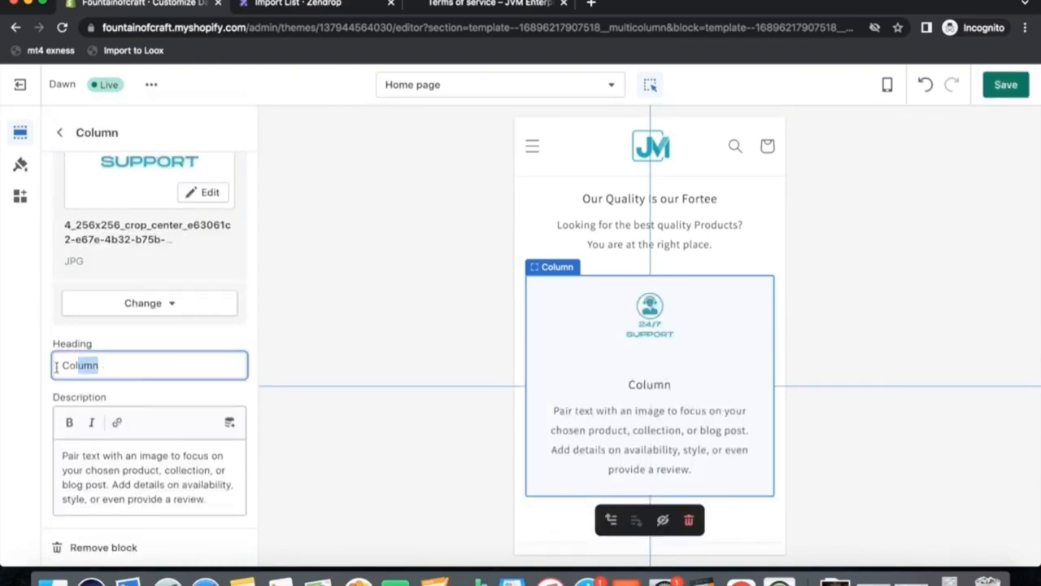
pyautogui.press('BackSpace')
pyautogui.press('BackSpace')
pyautogui.press('BackSpace')
pyautogui.press('BackSpace')
pyautogui.write('R')
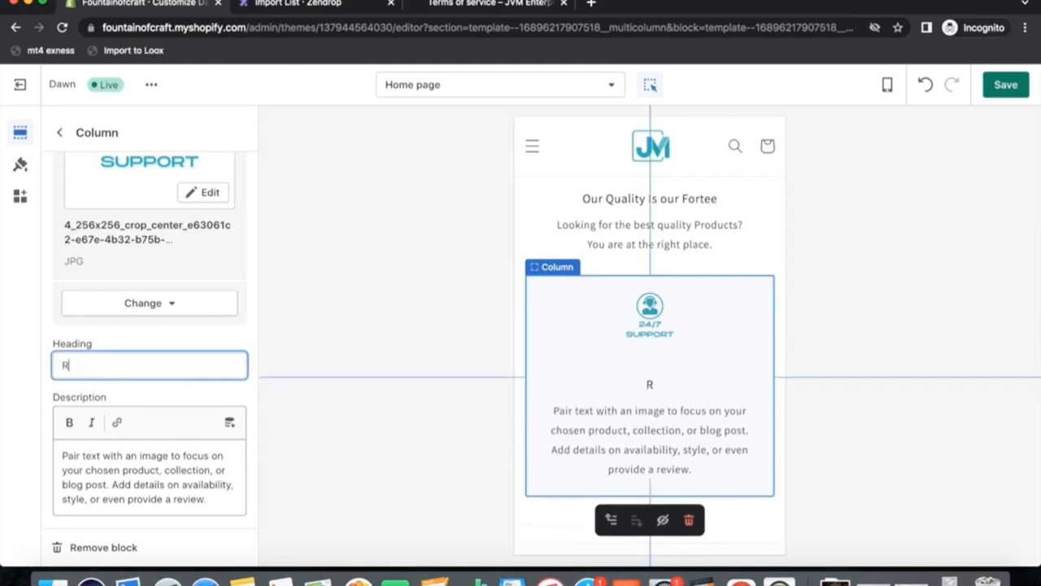
pyautogui.write('ound The Clock Support')
# Replace the third column's description with "We have a dedicated support staff to cater our customer needs.".
pyautogui.click(138, 470)
pyautogui.moveTo(212, 498); pyautogui.dragTo(31, 450)
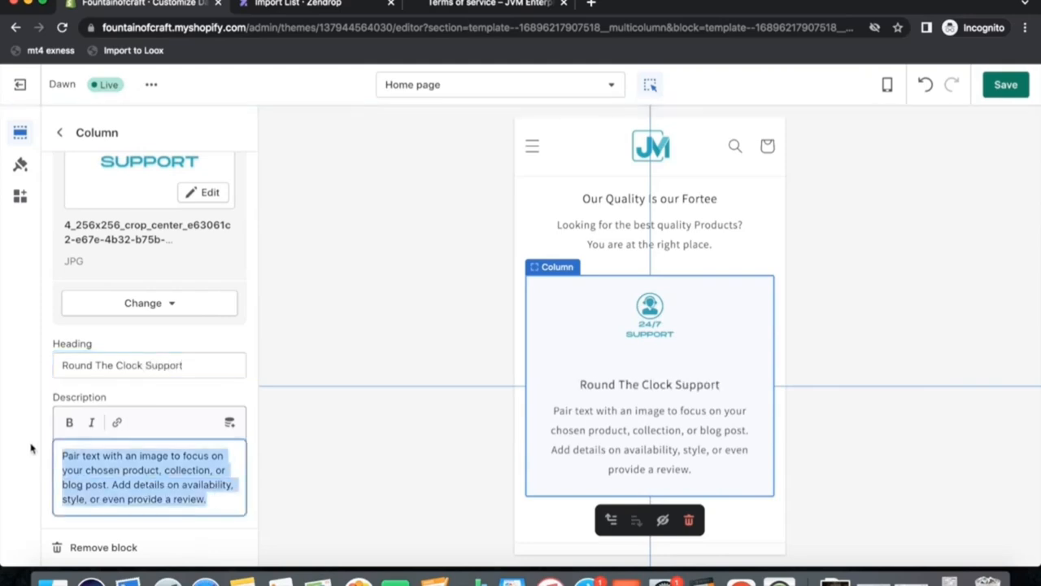
pyautogui.write('We have a deduc')
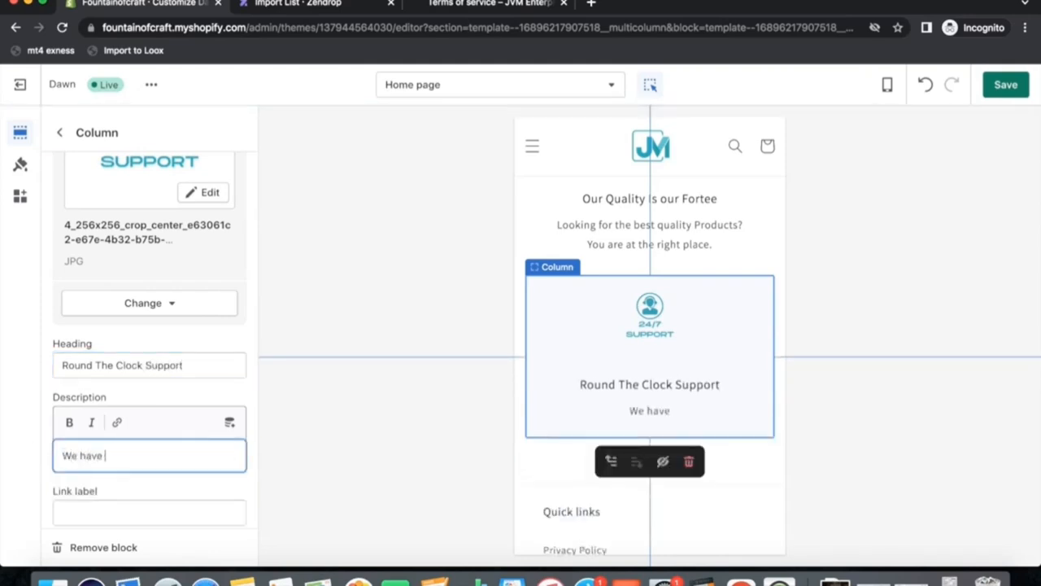
pyautogui.press('BackSpace')
pyautogui.press('BackSpace')
pyautogui.write('uca')
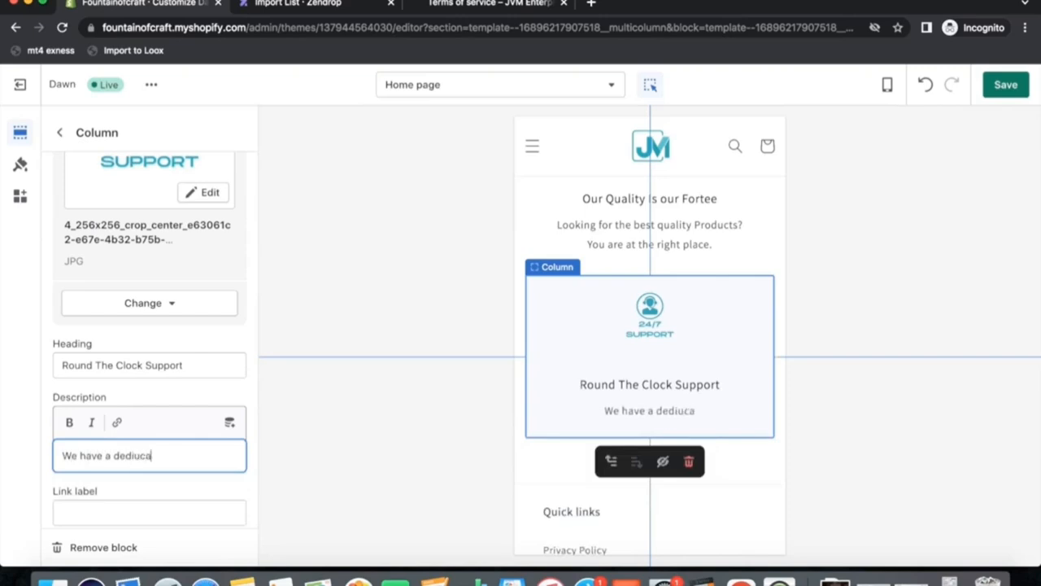
pyautogui.press('BackSpace')
pyautogui.press('BackSpace')
pyautogui.press('BackSpace')
pyautogui.write('cated ')
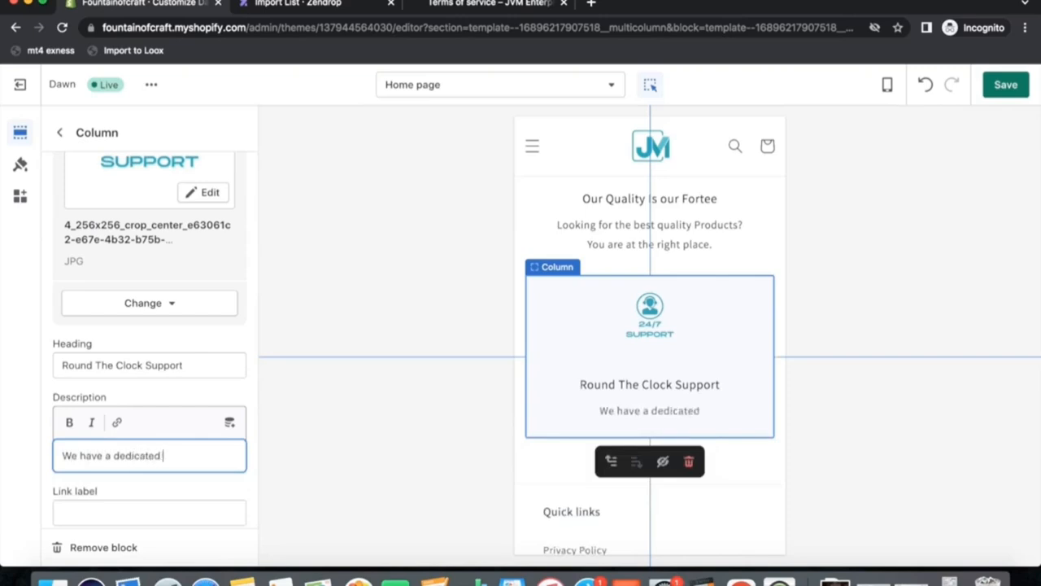
pyautogui.write('support')
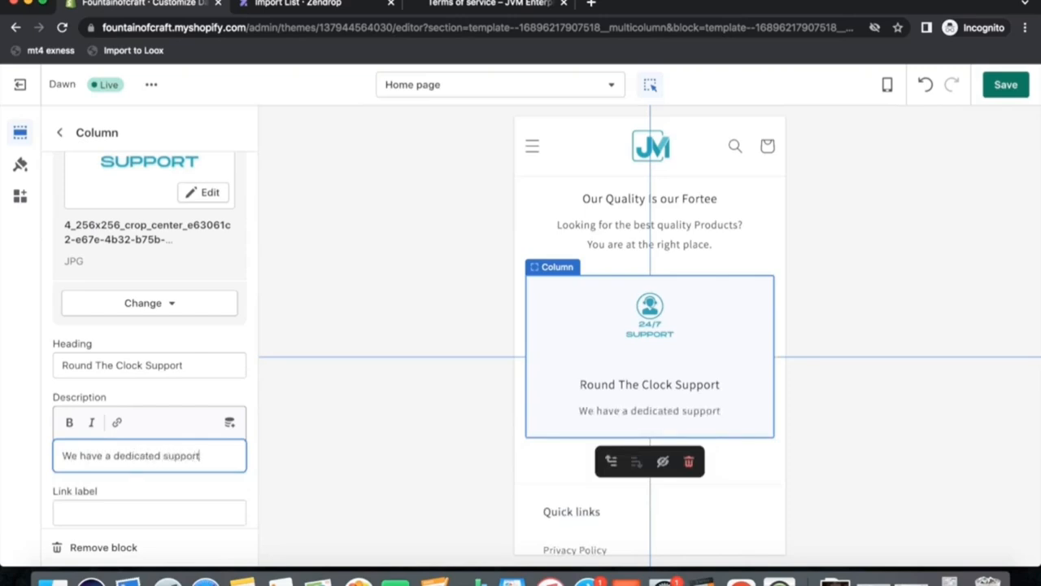
pyautogui.write(' staff to ctare')
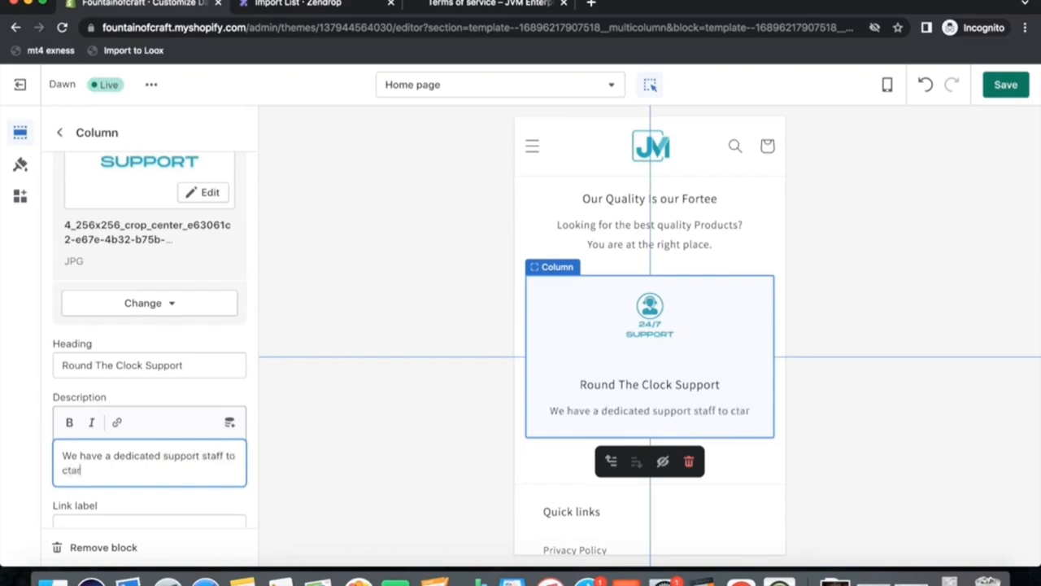
pyautogui.press('BackSpace')
pyautogui.press('BackSpace')
pyautogui.press('BackSpace')
pyautogui.press('BackSpace')
pyautogui.press('BackSpace')
pyautogui.write('ater')
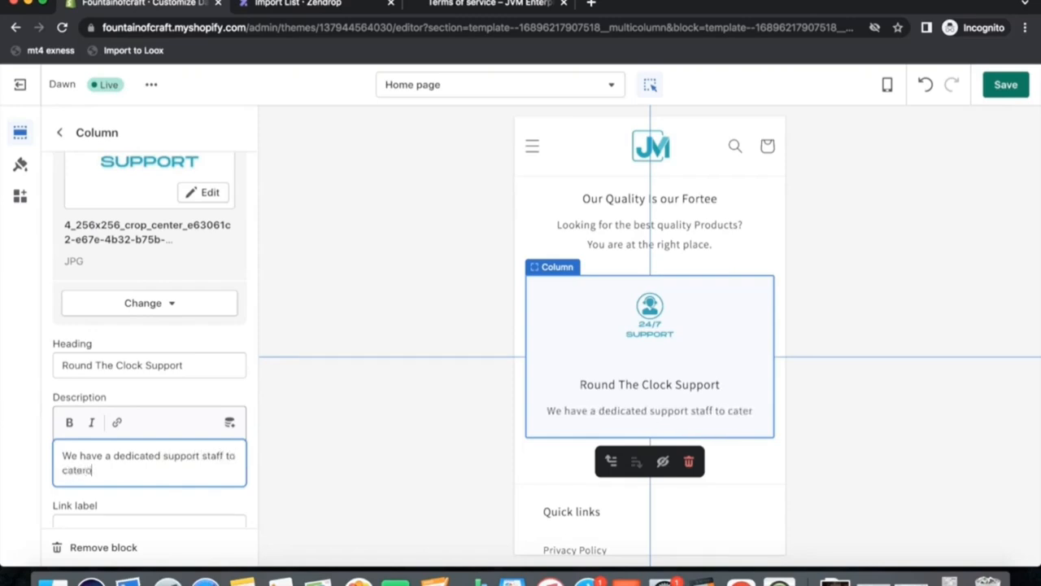
pyautogui.write(' our custome')
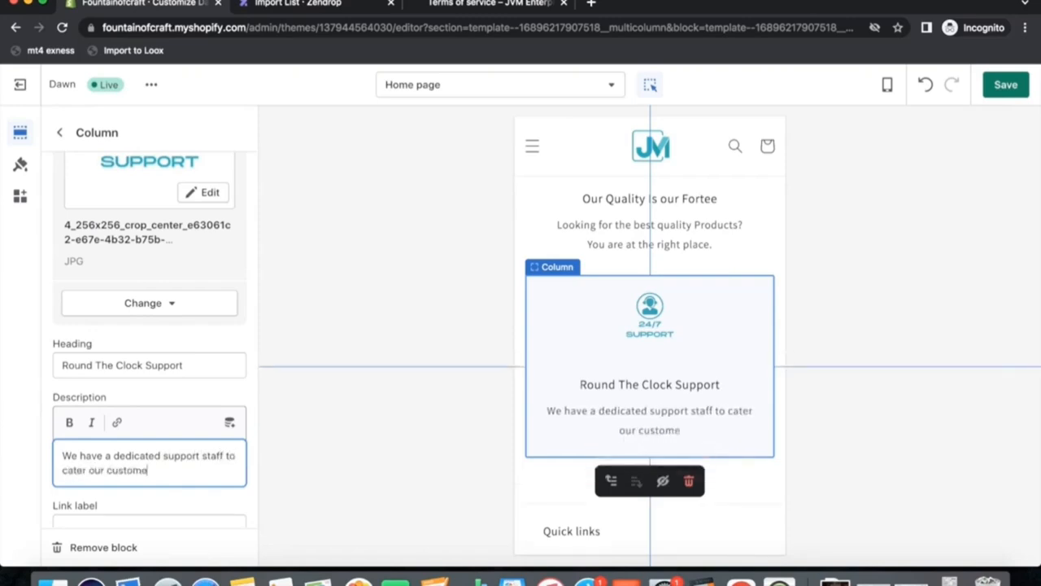
pyautogui.write('r needs.')
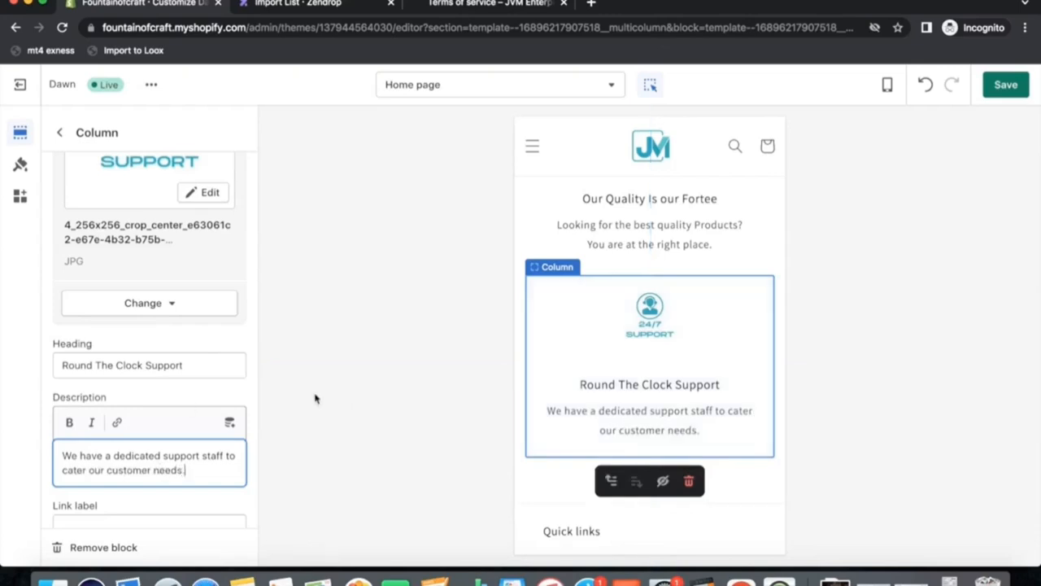
# Open the footer's menu block and rename its heading to Our Policies, then save the theme.
pyautogui.scroll(-2, 231, 361)
pyautogui.click(59, 132)
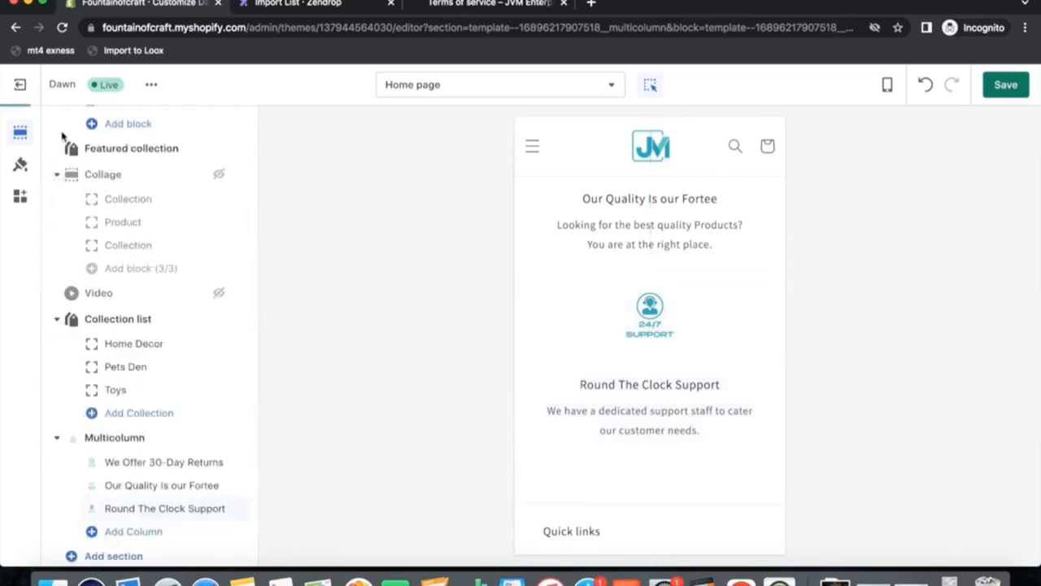
pyautogui.scroll(-5, 578, 467)
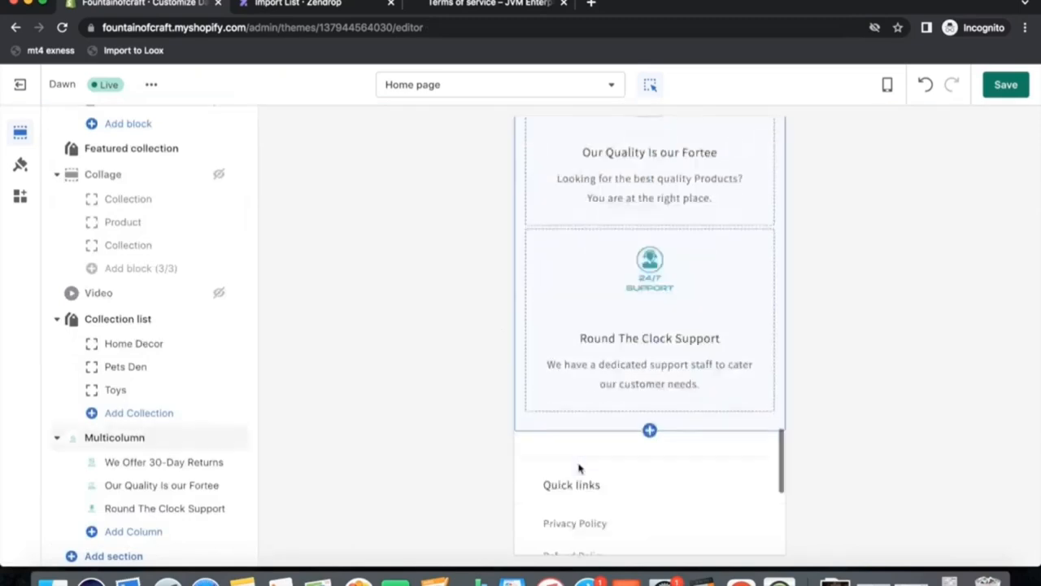
pyautogui.click(549, 244)
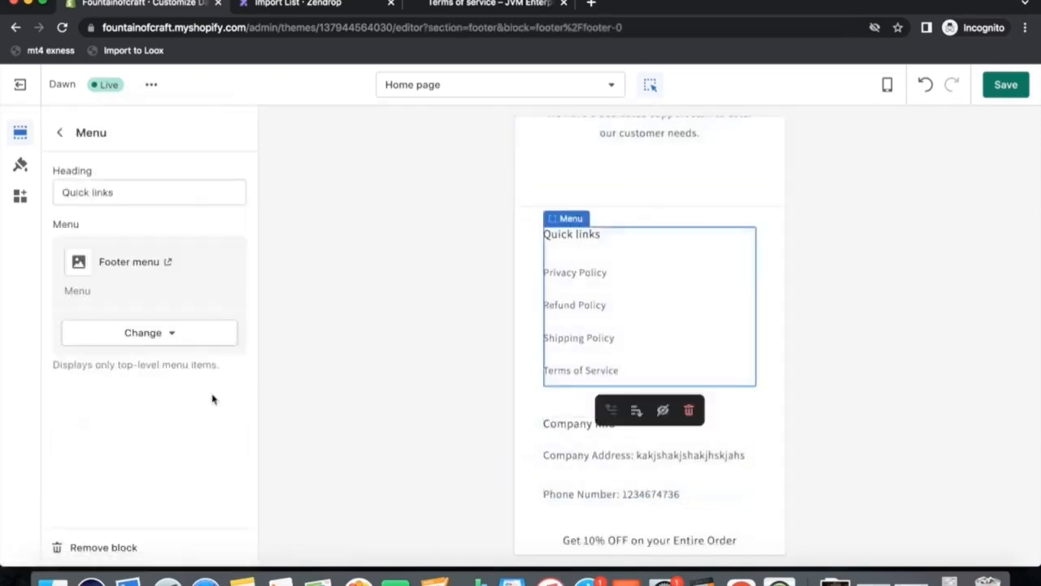
pyautogui.moveTo(128, 193); pyautogui.dragTo(5, 193)
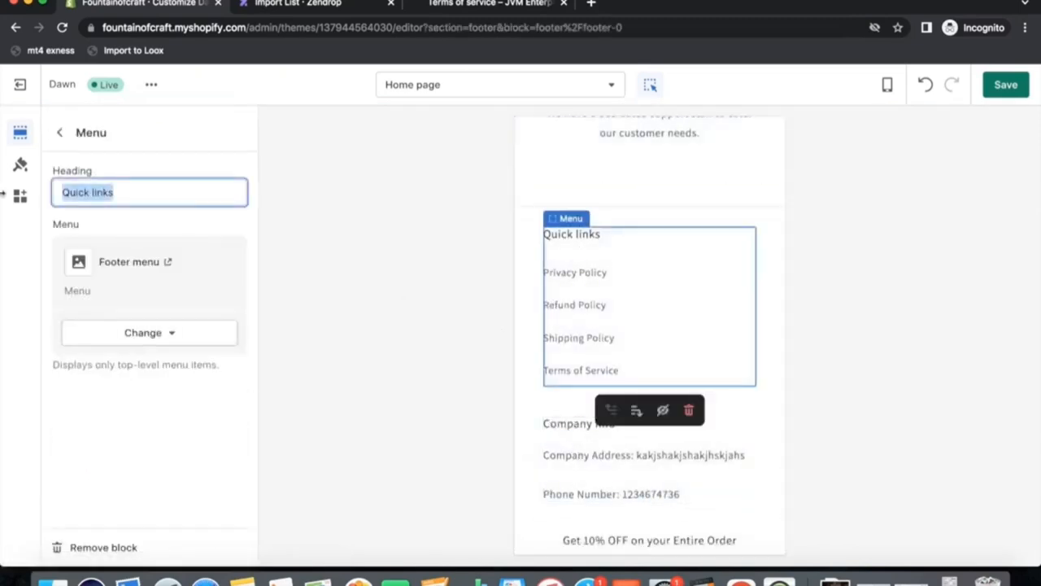
pyautogui.write('Our Plo')
pyautogui.press('BackSpace')
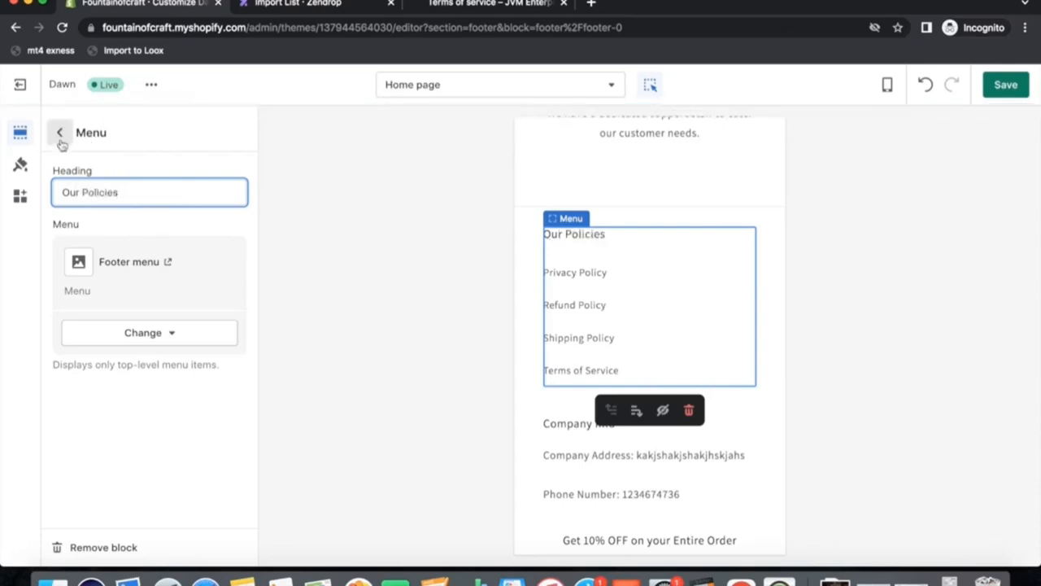
pyautogui.click(1006, 85)
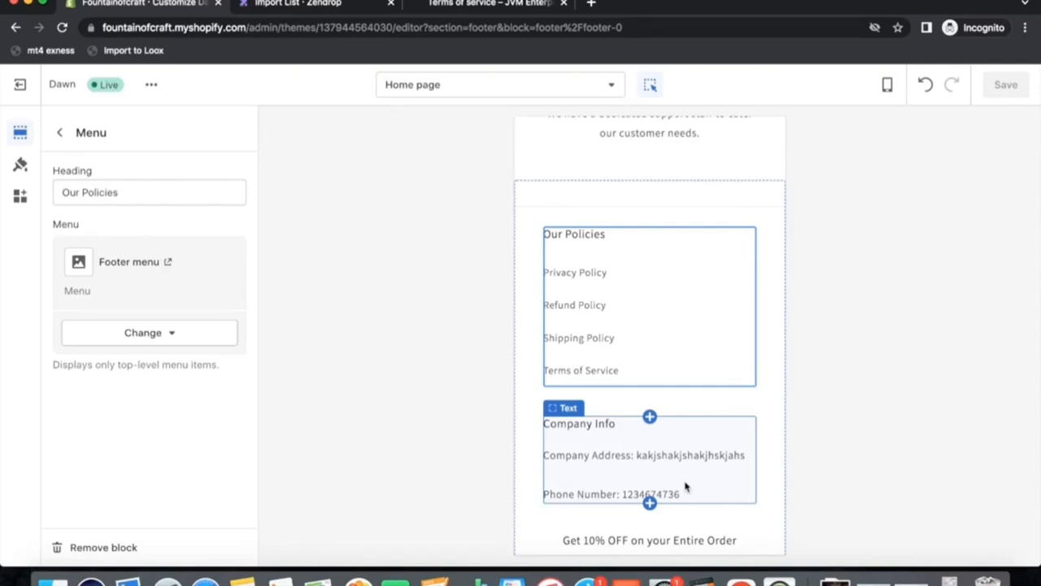
# Scroll through the home page preview to review all the sections.
pyautogui.scroll(15, 684, 423)
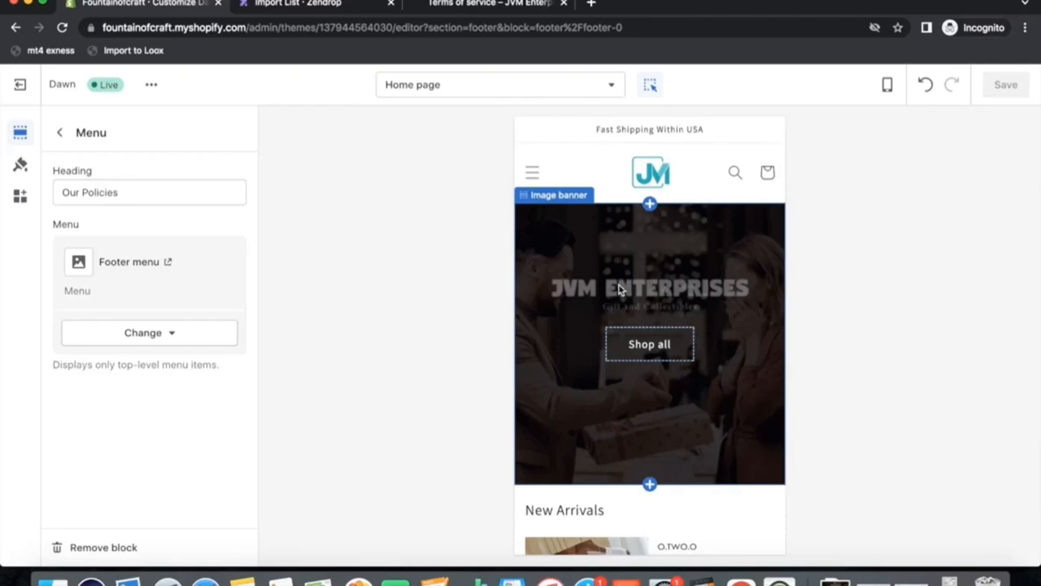
pyautogui.scroll(-20, 620, 290)
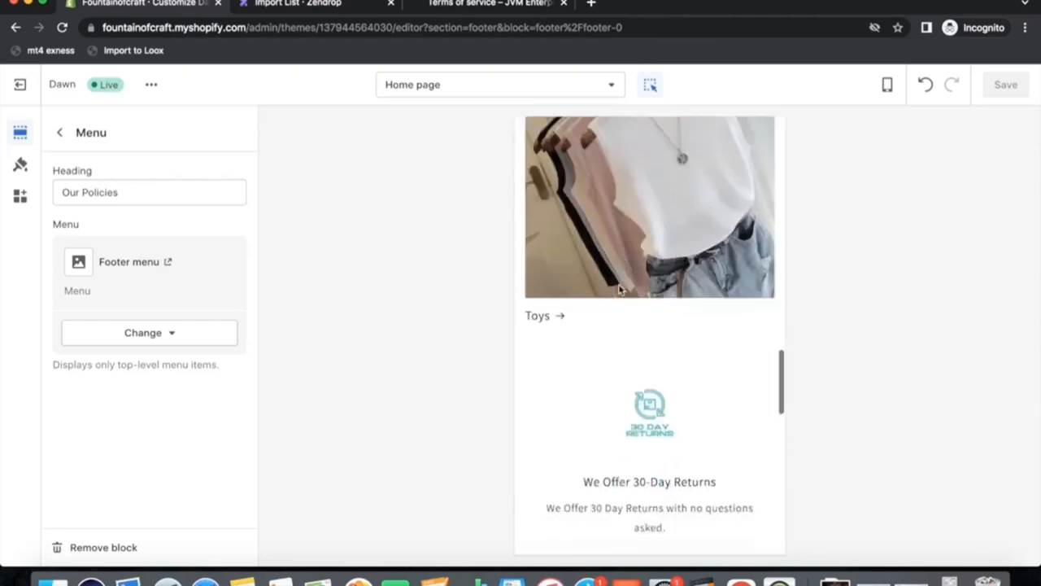
pyautogui.scroll(-5, 621, 460)
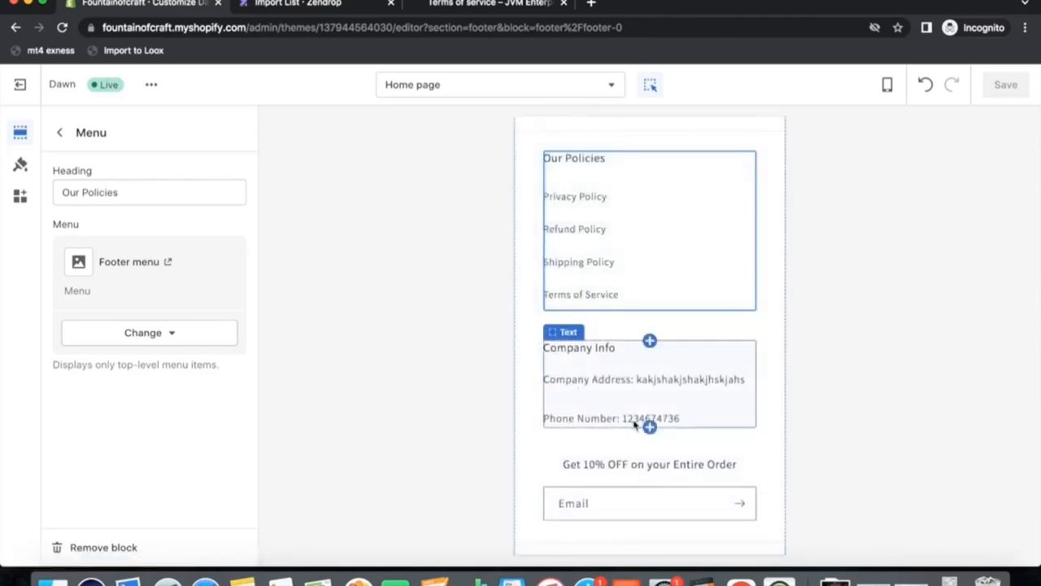
pyautogui.scroll(20, 635, 424)
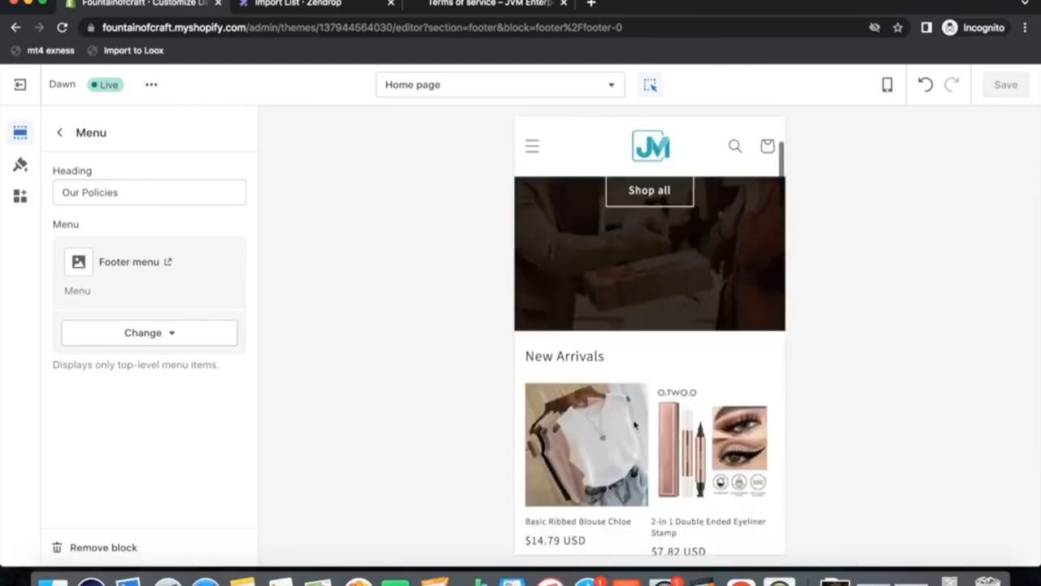
pyautogui.scroll(-5, 697, 429)
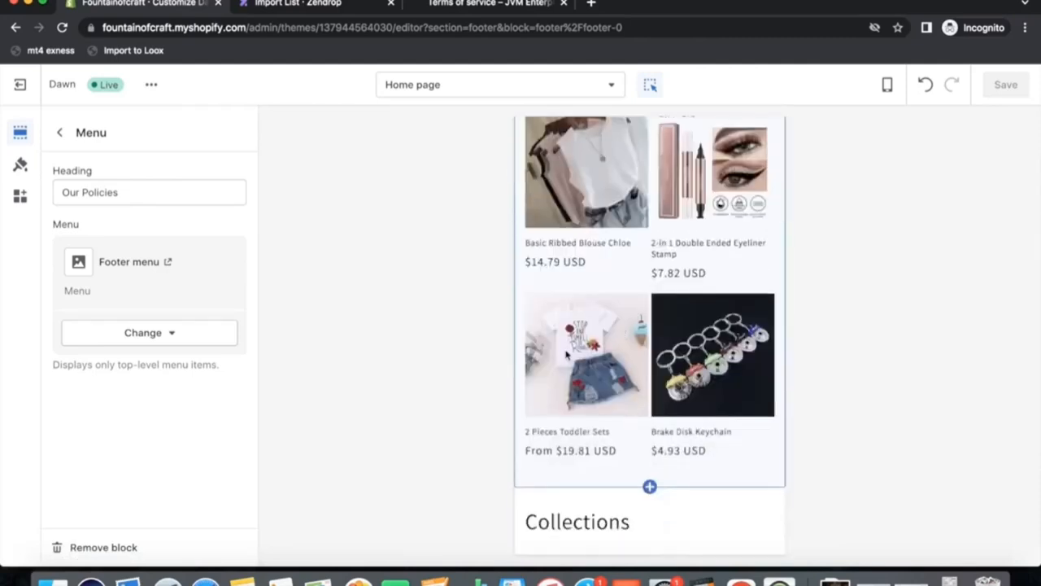
pyautogui.scroll(5, 611, 354)
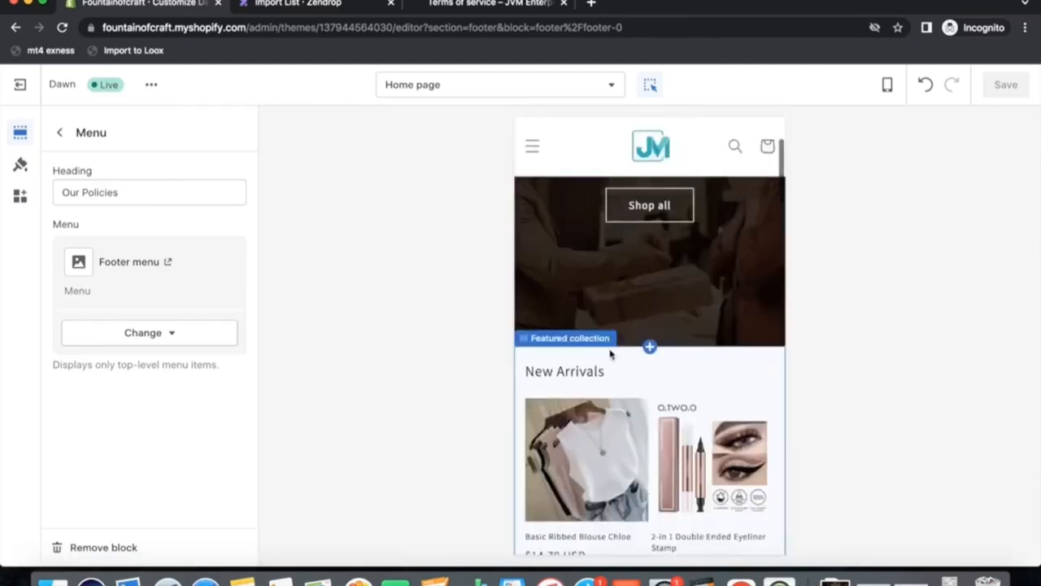
pyautogui.scroll(-3, 611, 355)
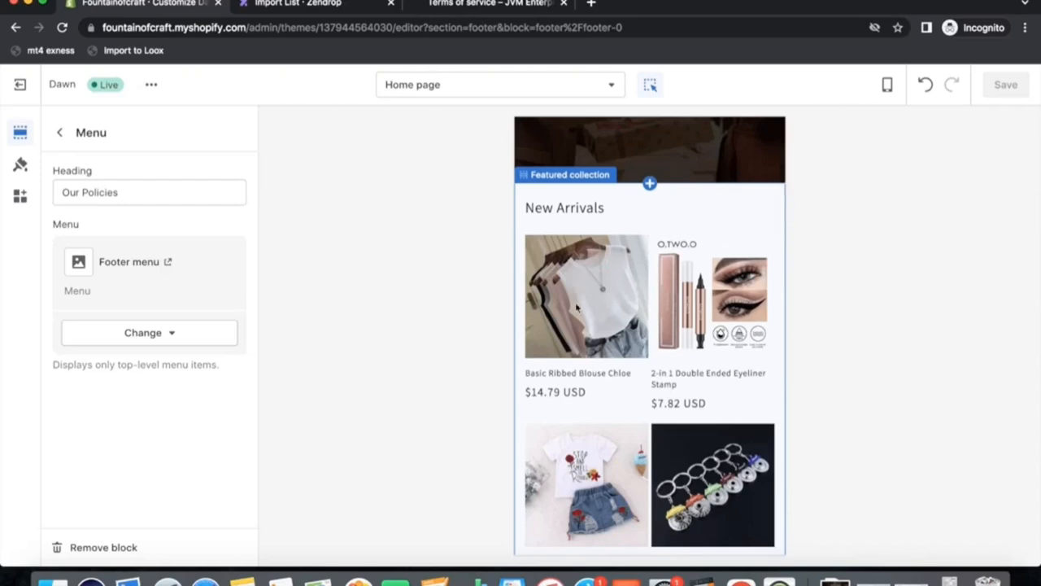
pyautogui.scroll(-2, 577, 308)
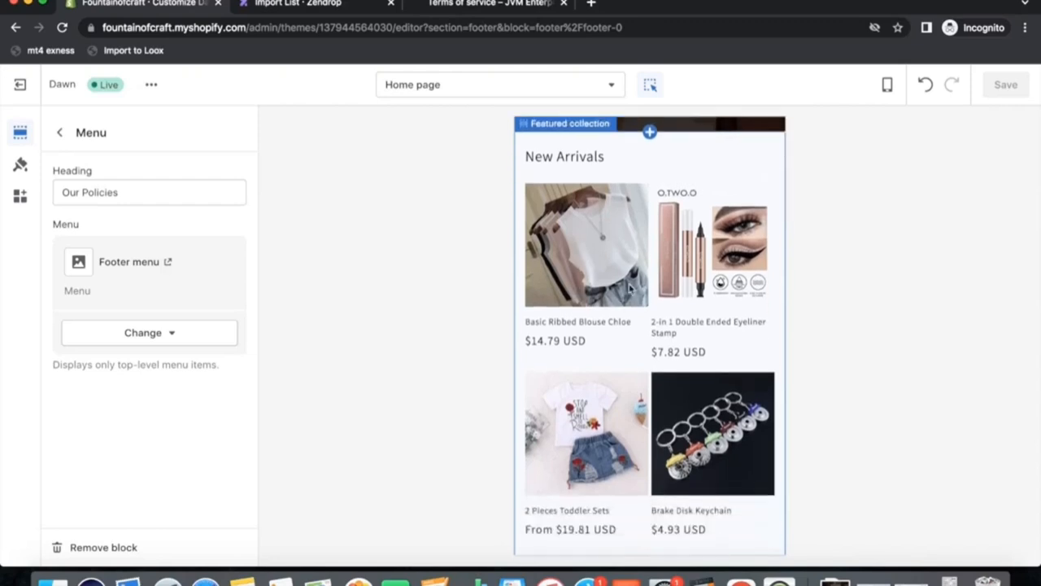
pyautogui.scroll(-5, 643, 366)
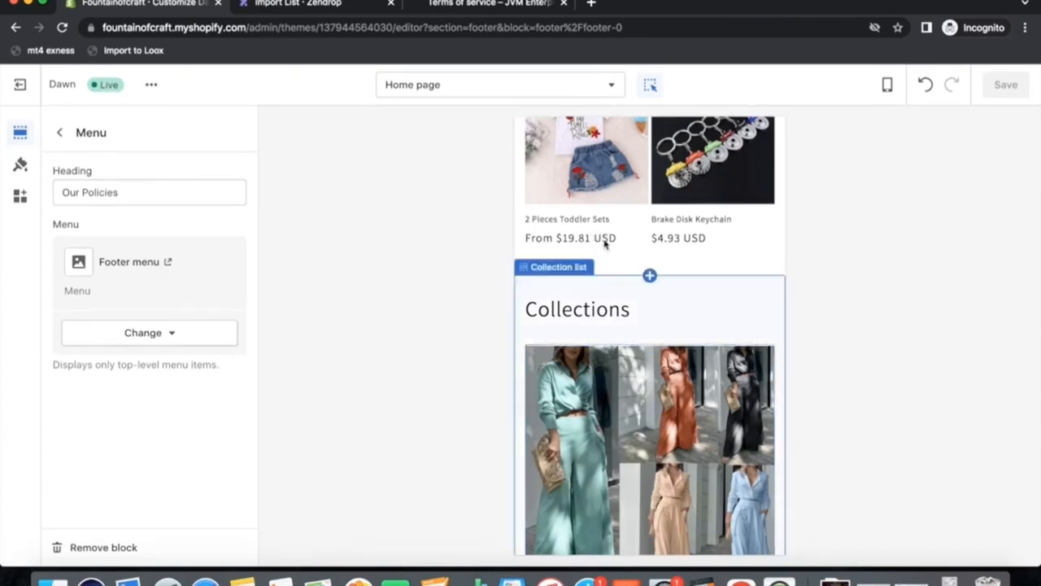
pyautogui.scroll(10, 667, 323)
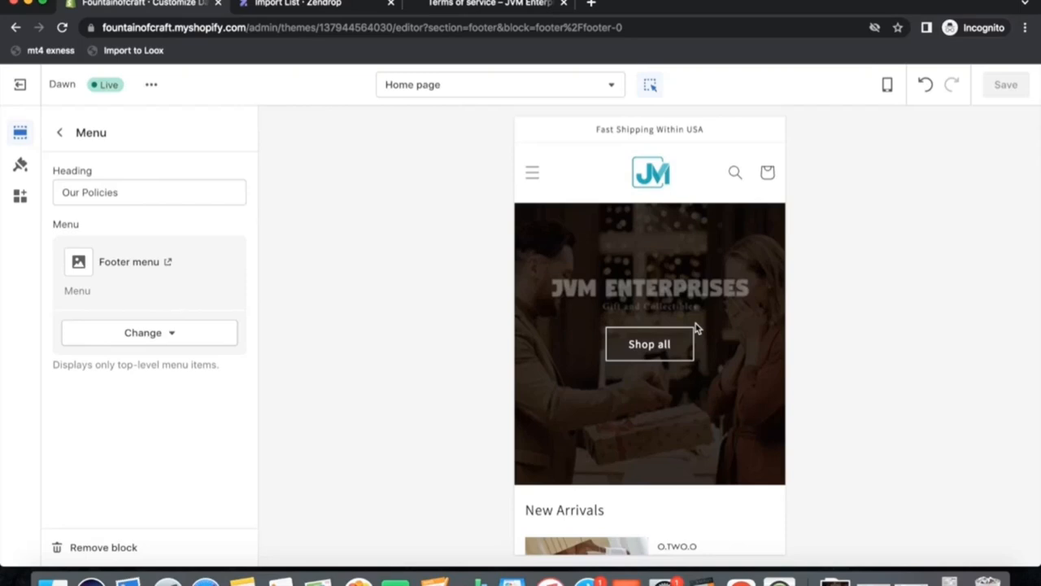
pyautogui.scroll(-20, 696, 328)
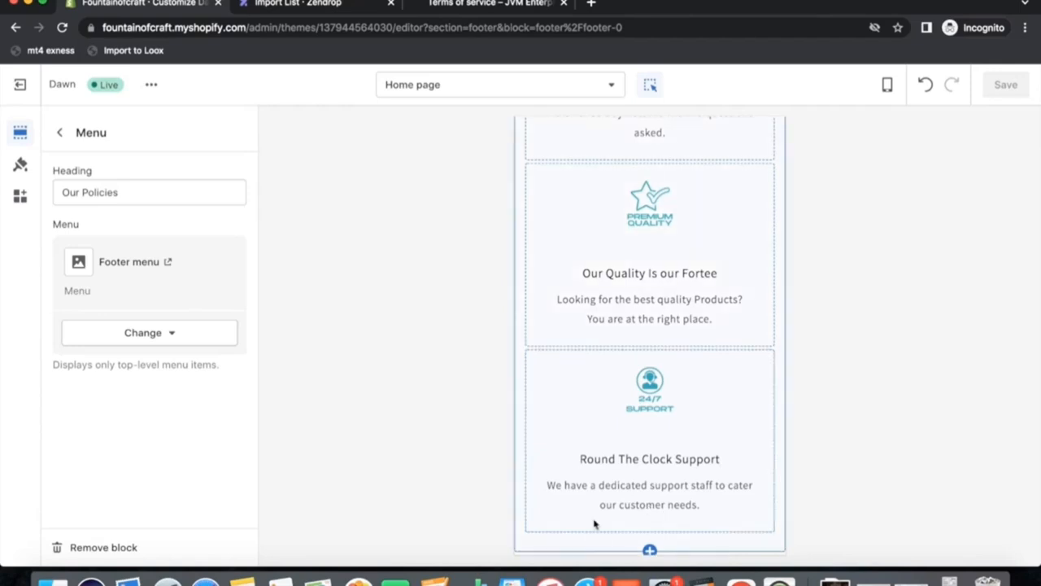
pyautogui.scroll(20, 673, 403)
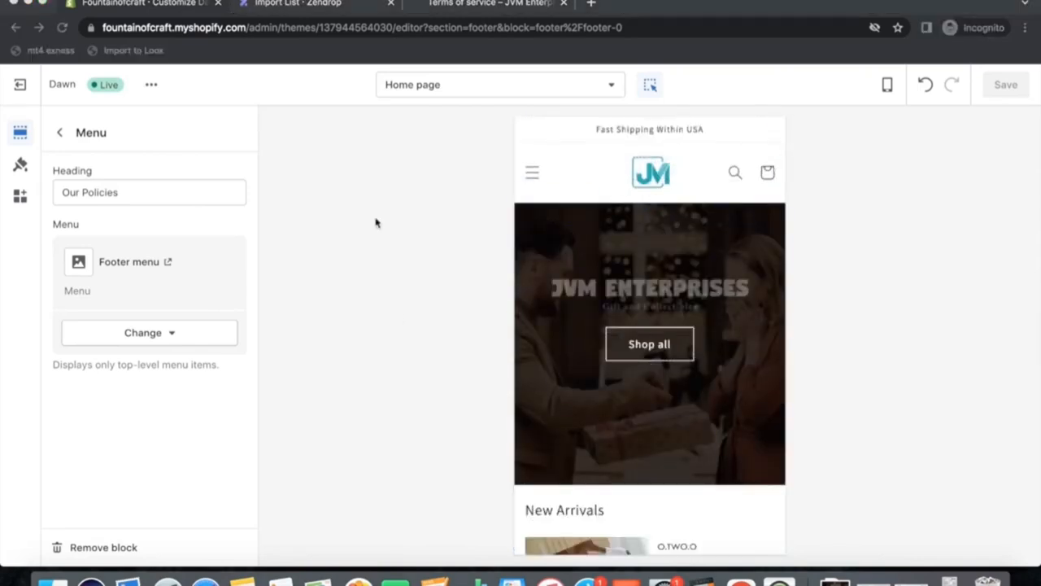
# Open AliExpress in a new browser tab.
pyautogui.click(274, 8)
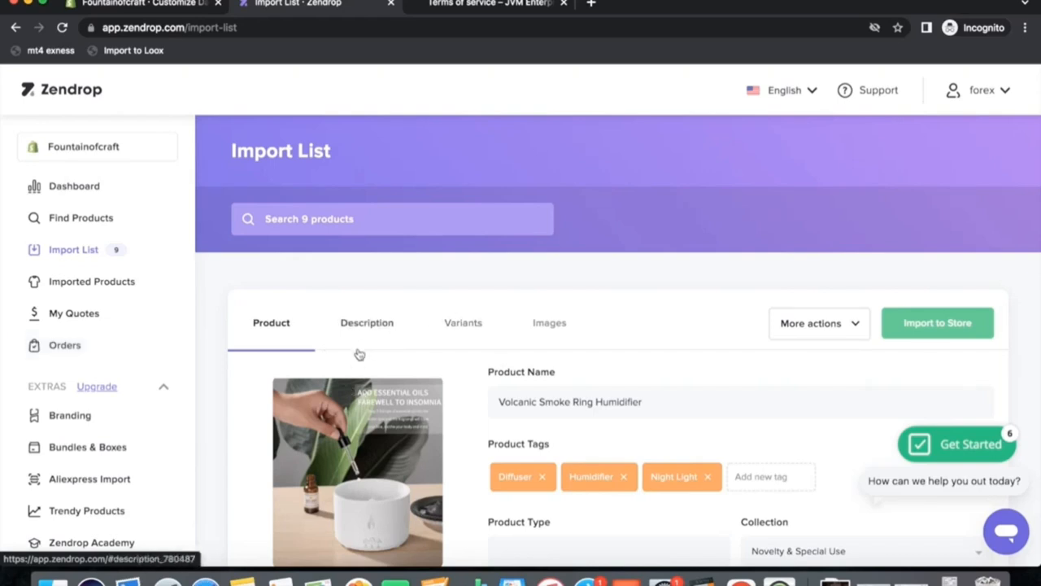
pyautogui.click(591, 5)
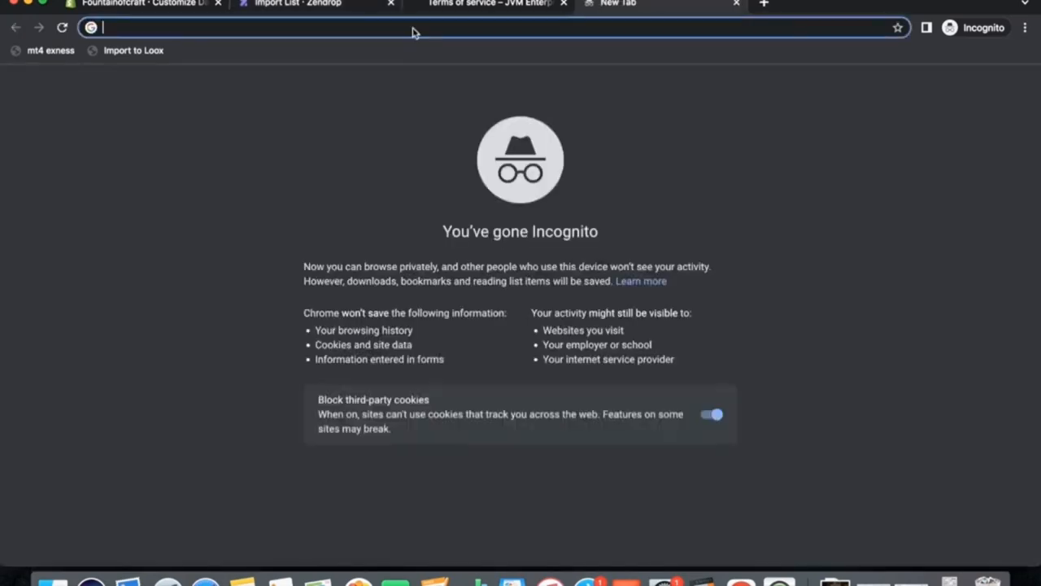
pyautogui.write('all')
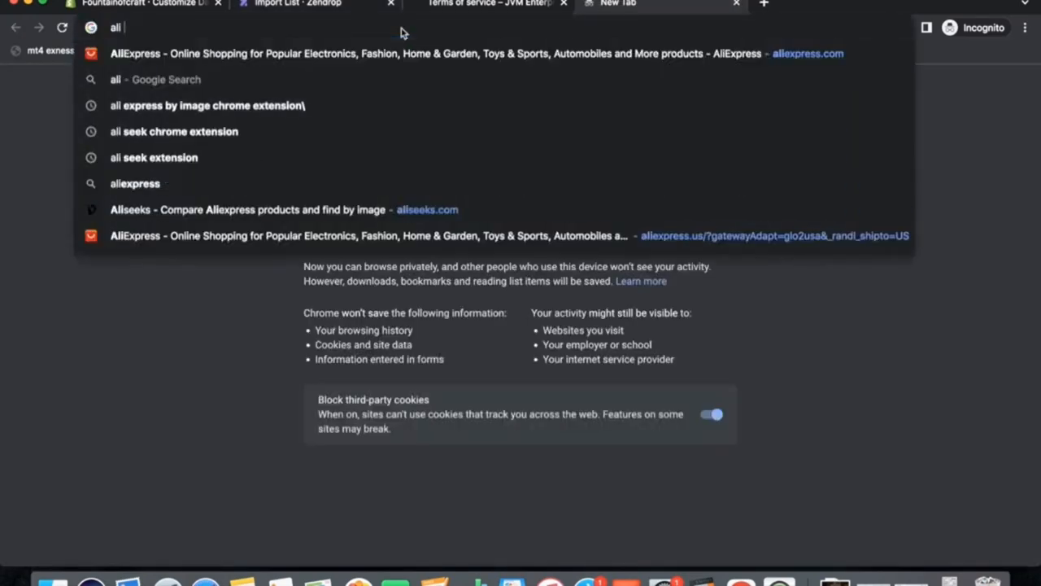
pyautogui.click(399, 235)
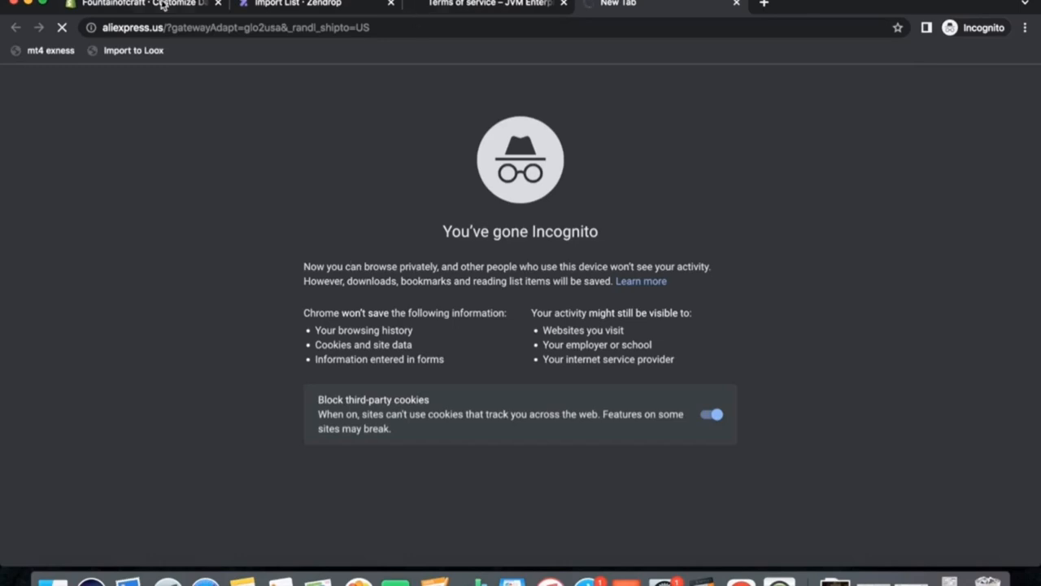
pyautogui.click(136, 6)
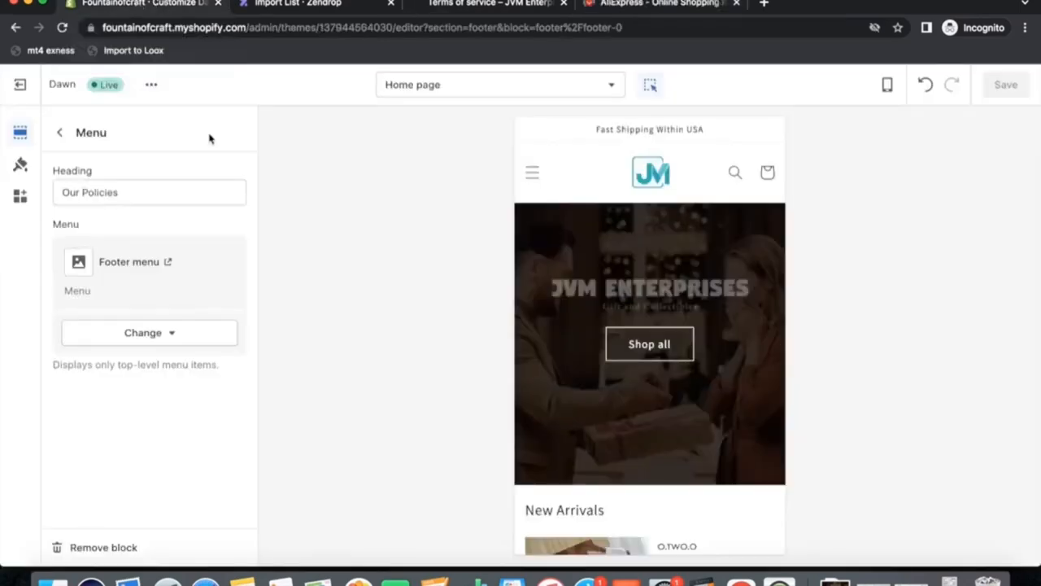
pyautogui.click(291, 4)
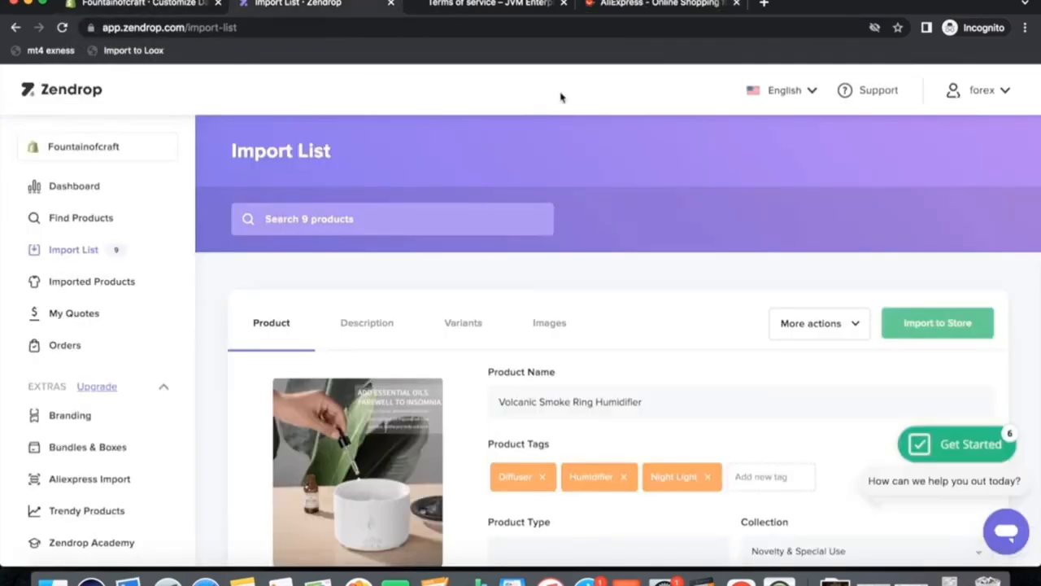
pyautogui.click(646, 4)
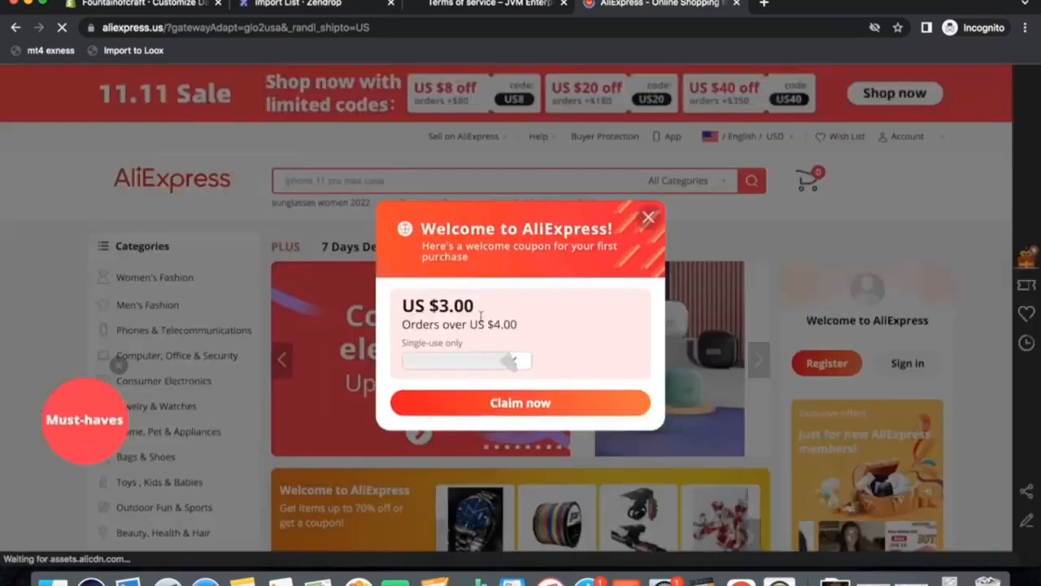
# Close the welcome pop-up and browse Women's Fashion tees to open a sport T-shirt product page.
pyautogui.click(648, 217)
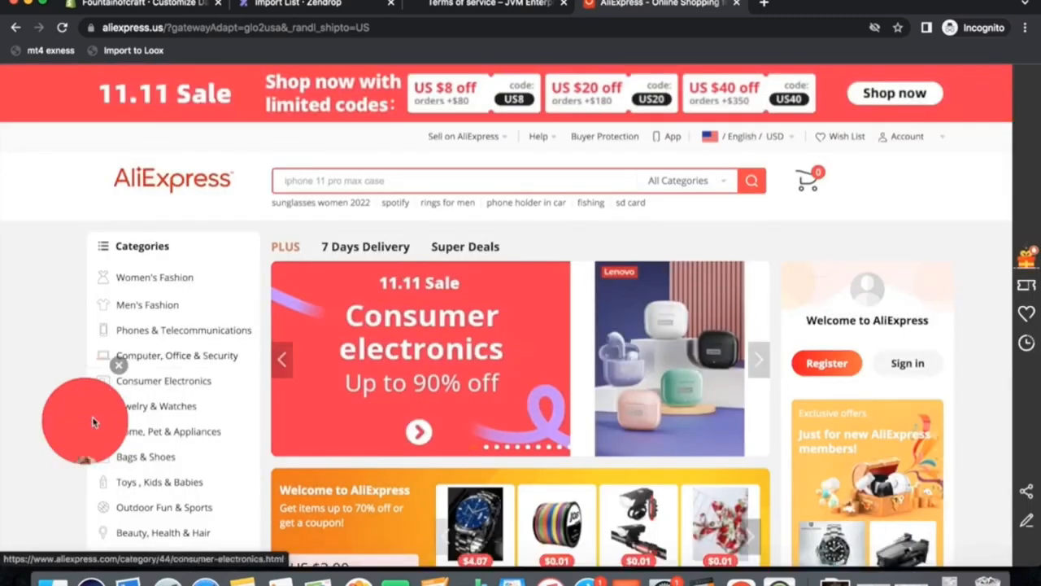
pyautogui.moveTo(134, 309)
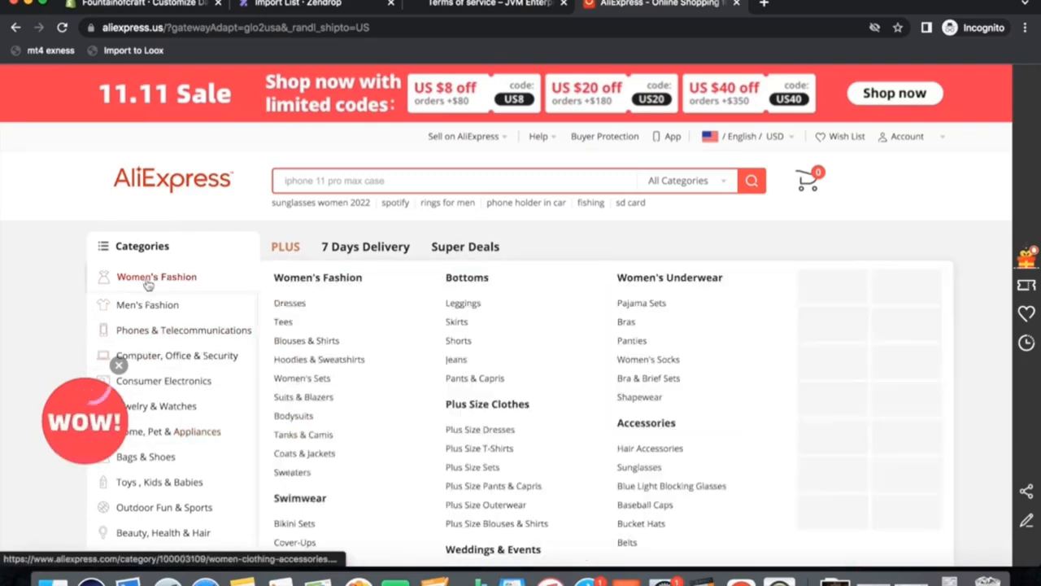
pyautogui.click(326, 328)
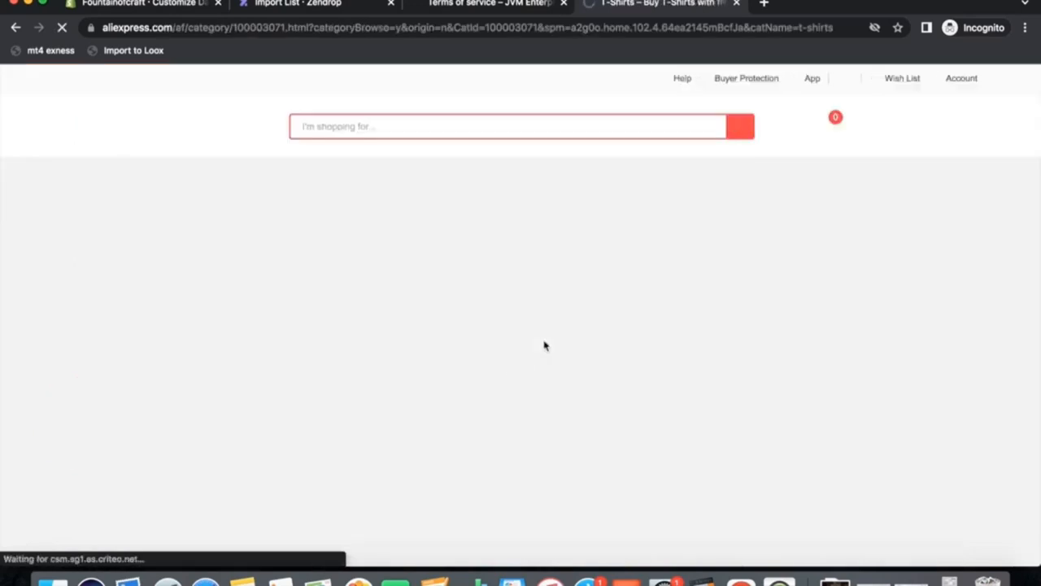
pyautogui.click(292, 356)
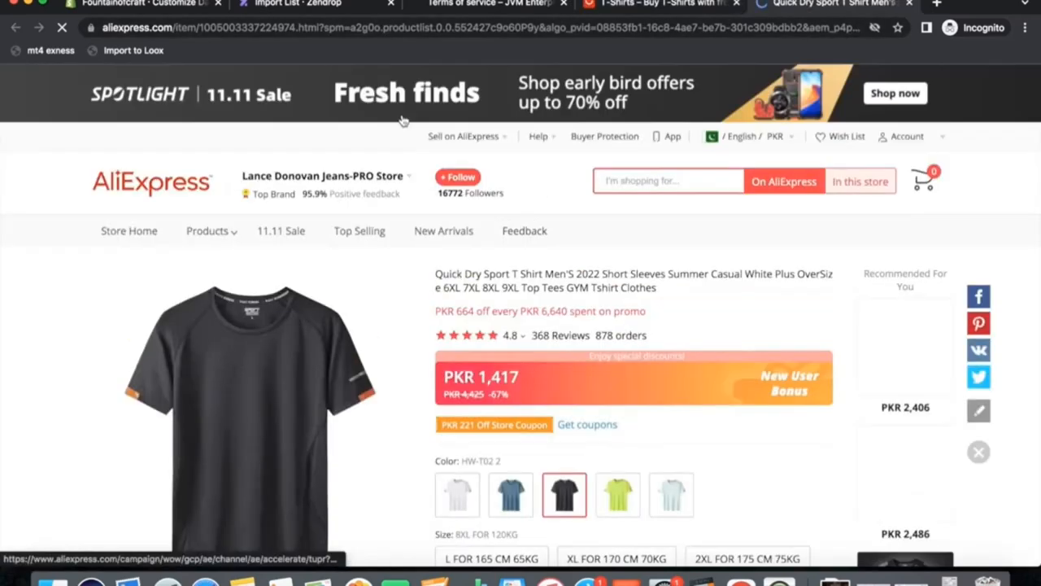
# Copy the T-shirt's AliExpress URL and import it into Zendrop with the AliExpress Import tool.
pyautogui.click(235, 28)
pyautogui.rightClick(235, 29)
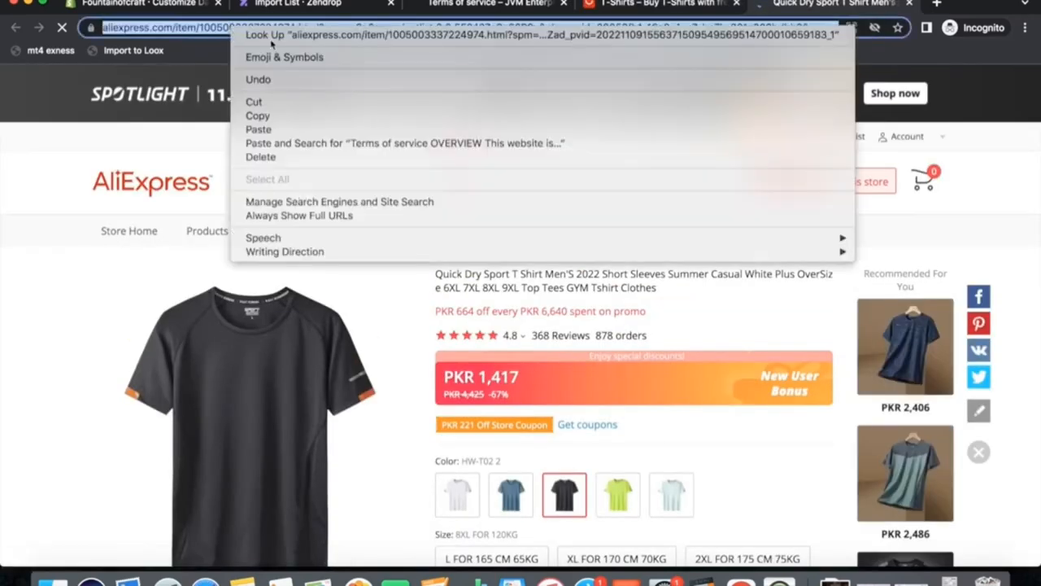
pyautogui.click(262, 117)
pyautogui.click(306, 10)
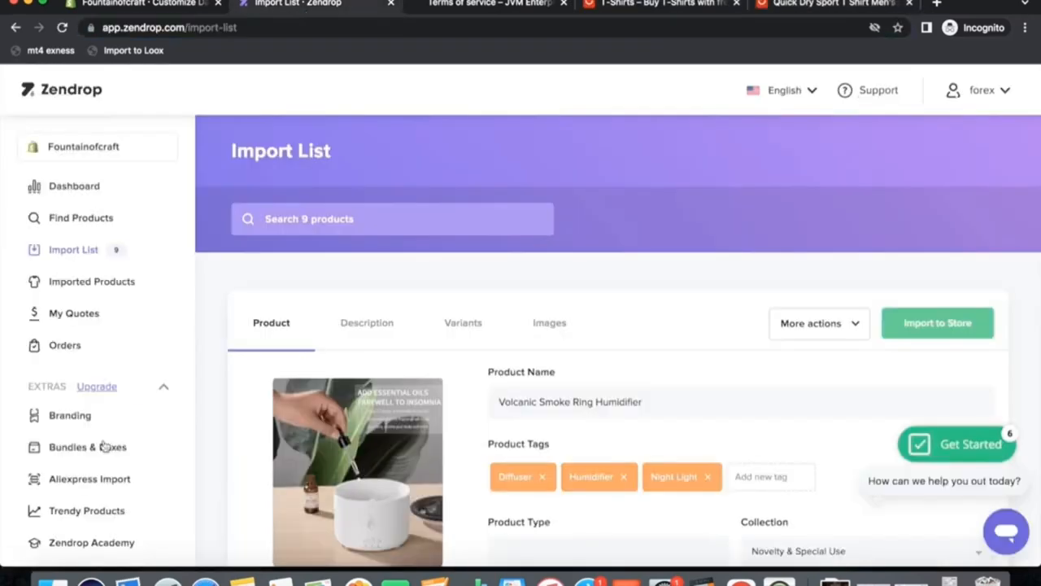
pyautogui.scroll(-2, 106, 440)
pyautogui.scroll(-1, 104, 443)
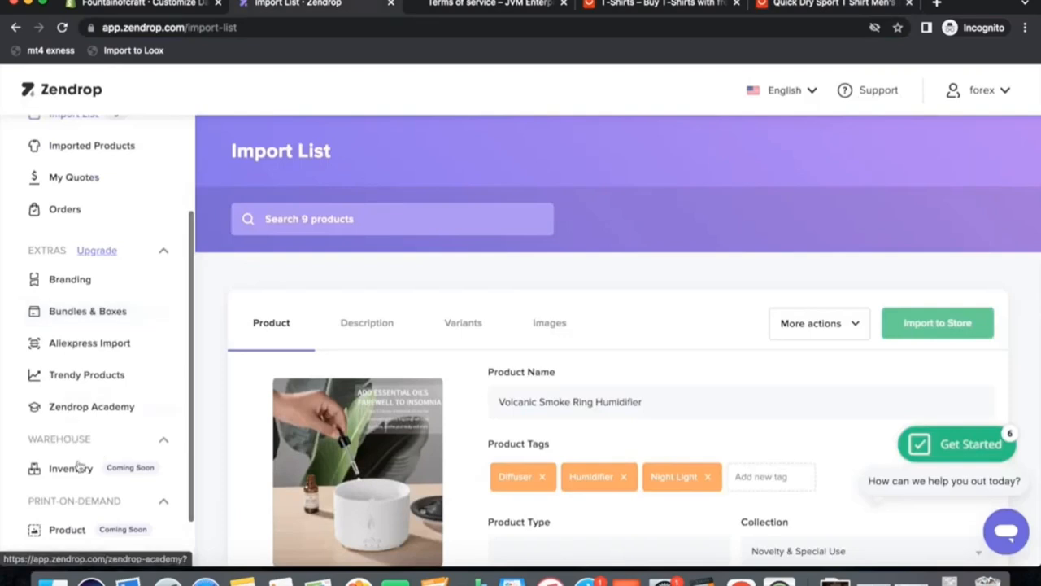
pyautogui.click(82, 346)
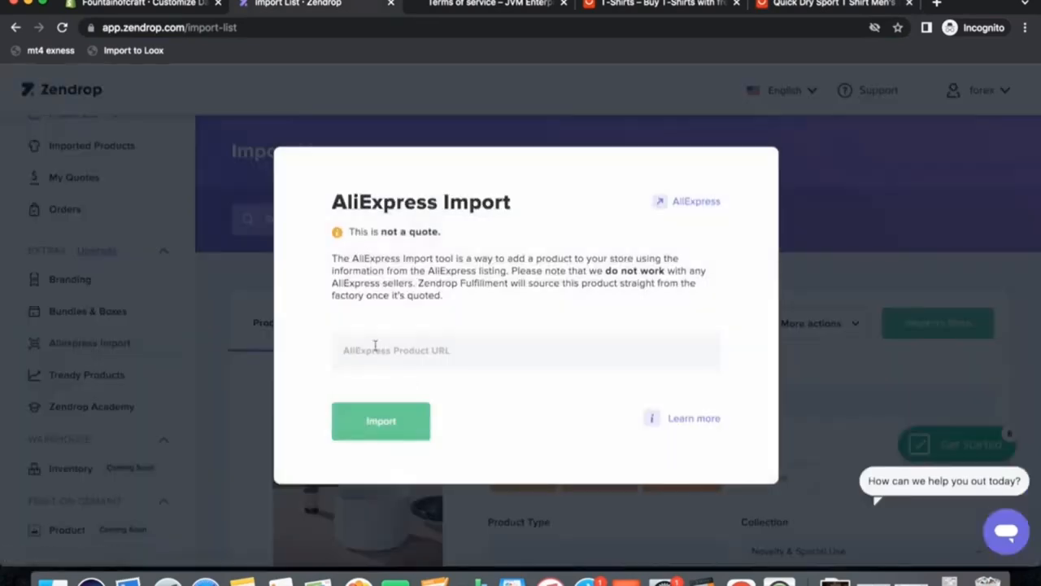
pyautogui.rightClick(375, 349)
pyautogui.click(405, 438)
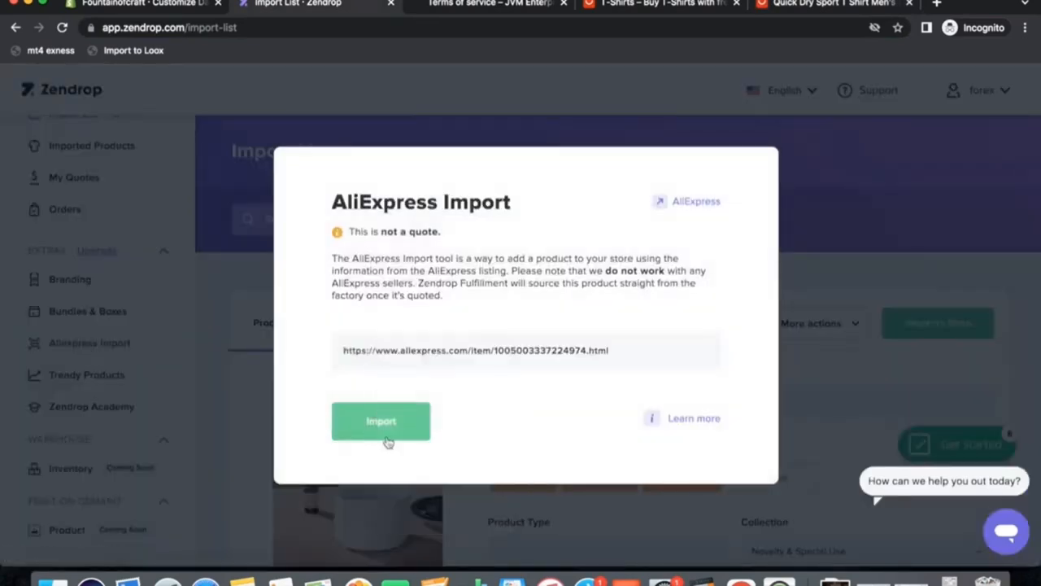
pyautogui.click(383, 423)
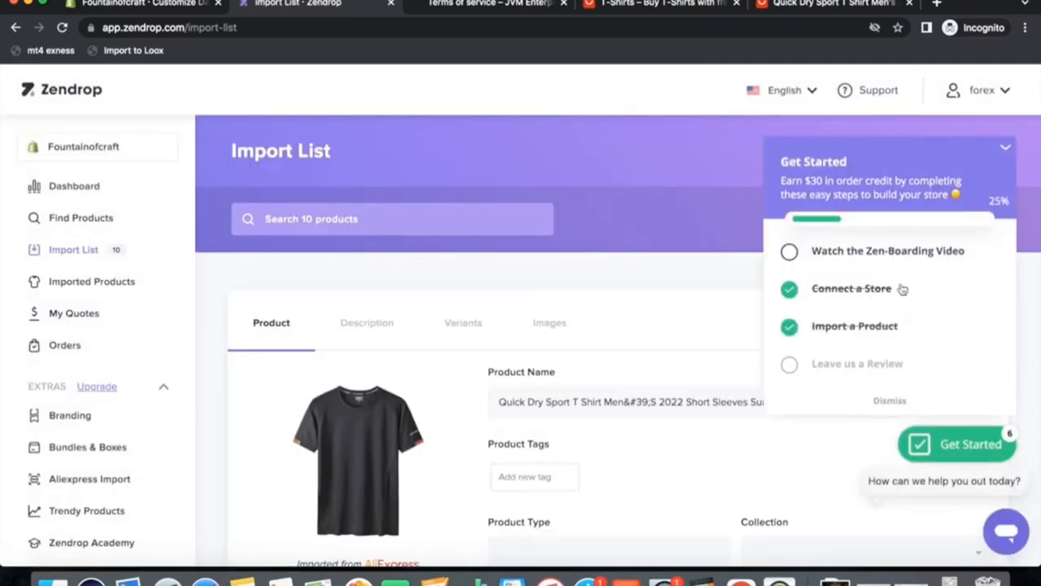
# Close the support chat and collapse the Get Started checklist on the Zendrop import list.
pyautogui.click(1005, 536)
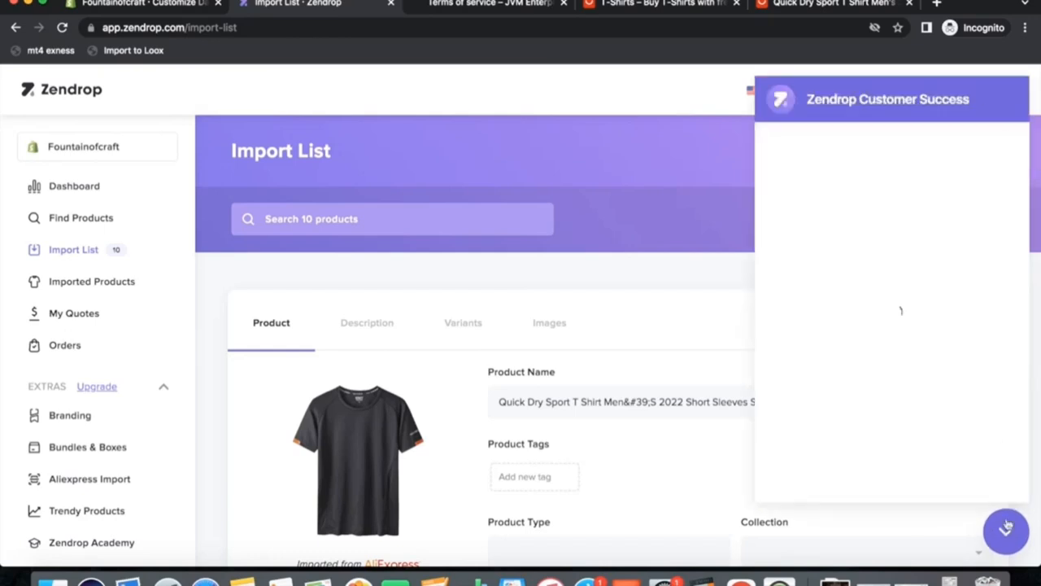
pyautogui.click(995, 546)
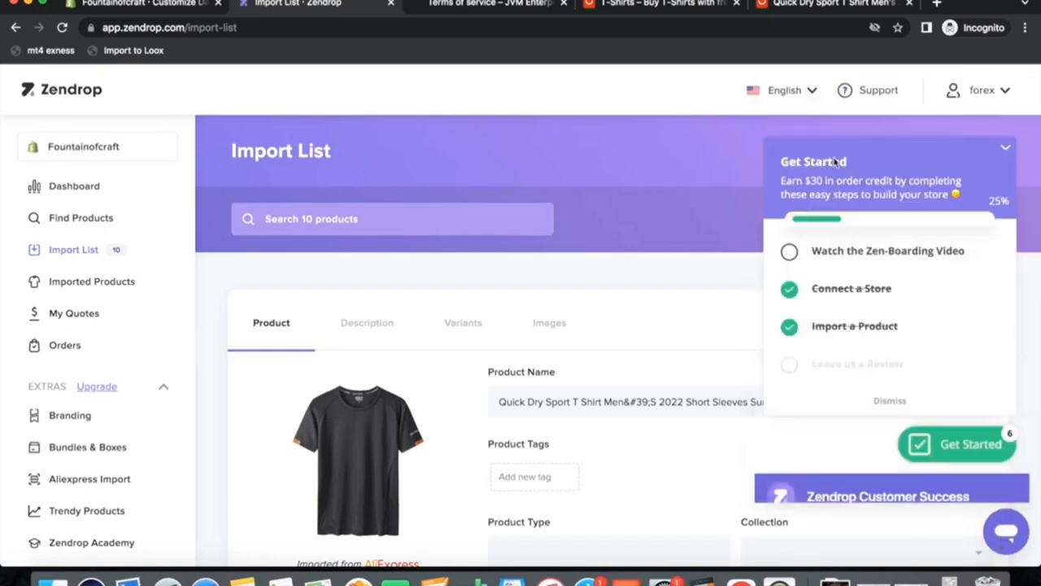
pyautogui.click(1006, 151)
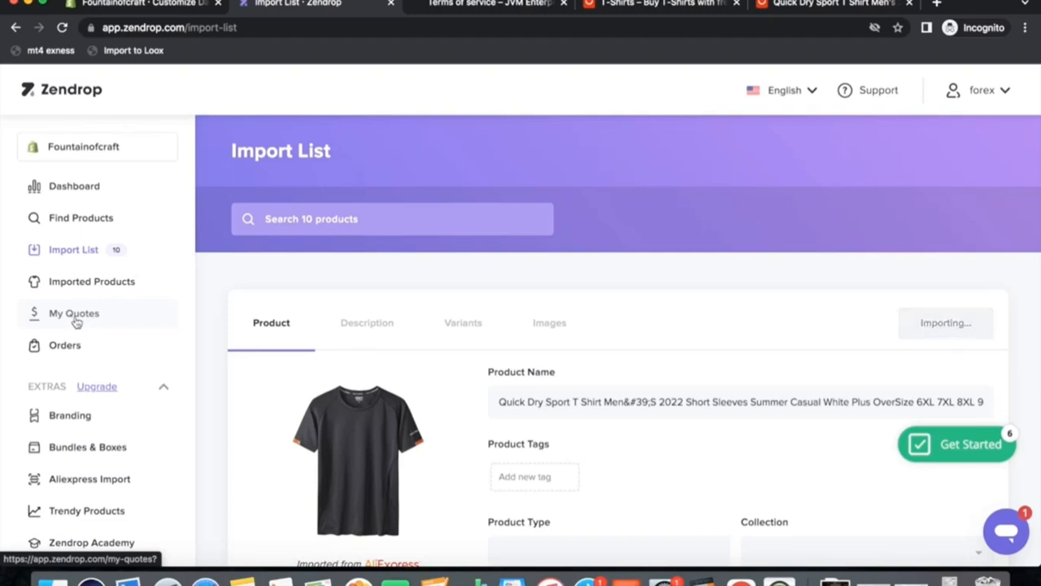
# Open the Zendrop Orders page and try to turn on Auto fulfillment.
pyautogui.click(129, 353)
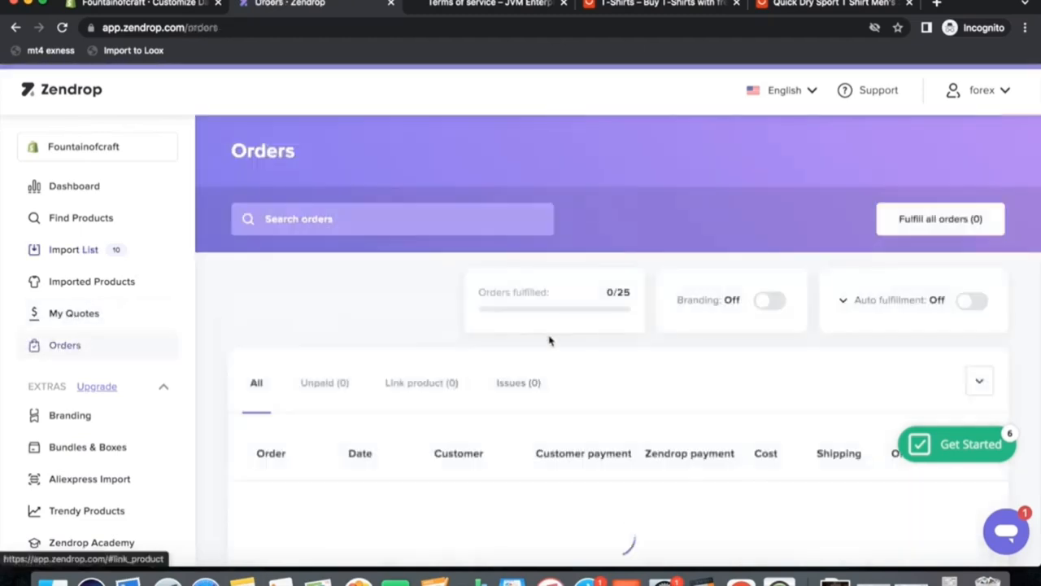
pyautogui.scroll(-3, 667, 411)
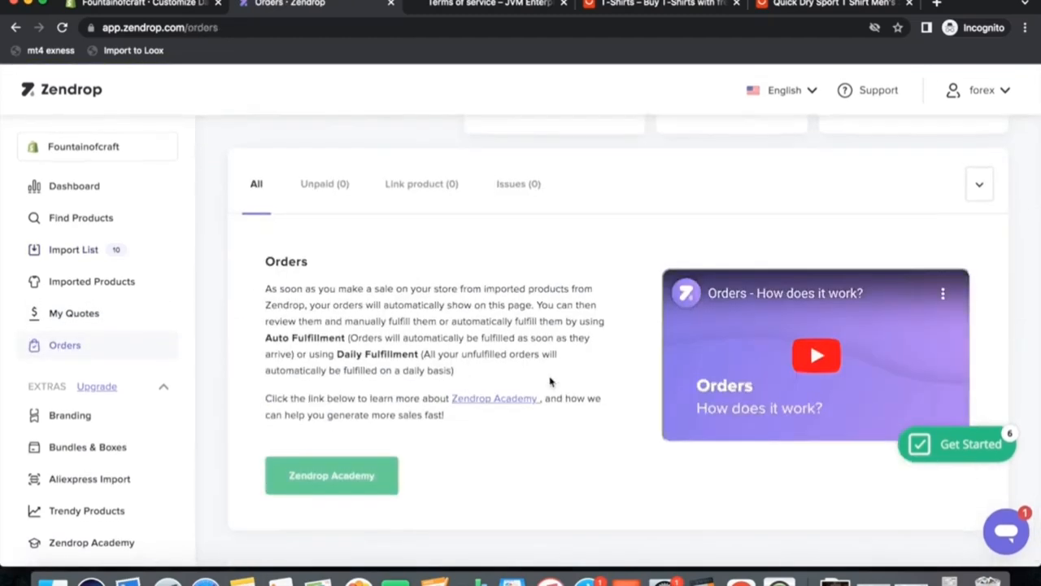
pyautogui.scroll(2, 570, 381)
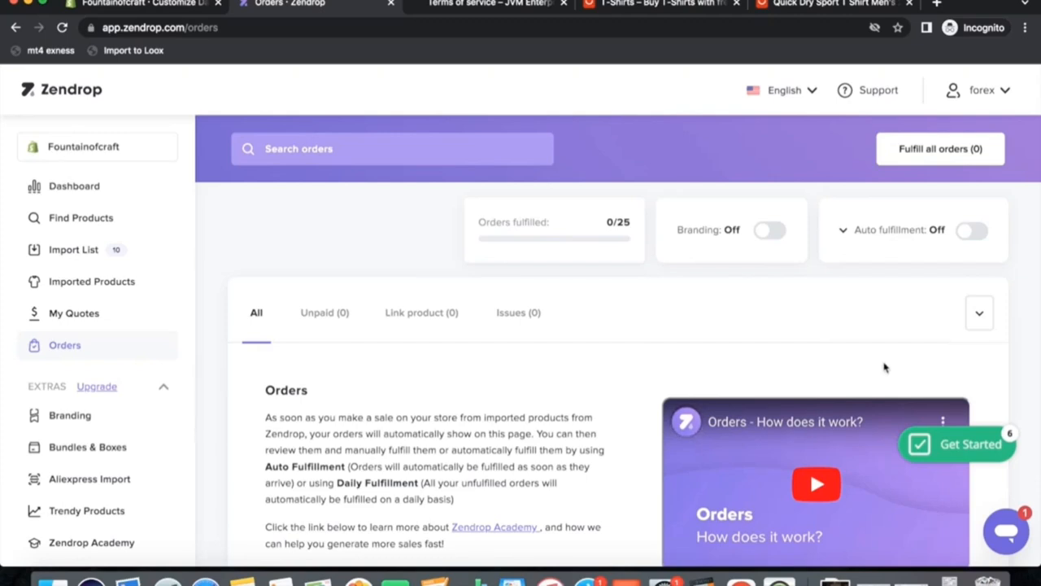
pyautogui.moveTo(602, 225); pyautogui.dragTo(631, 229)
pyautogui.click(592, 232)
pyautogui.click(963, 236)
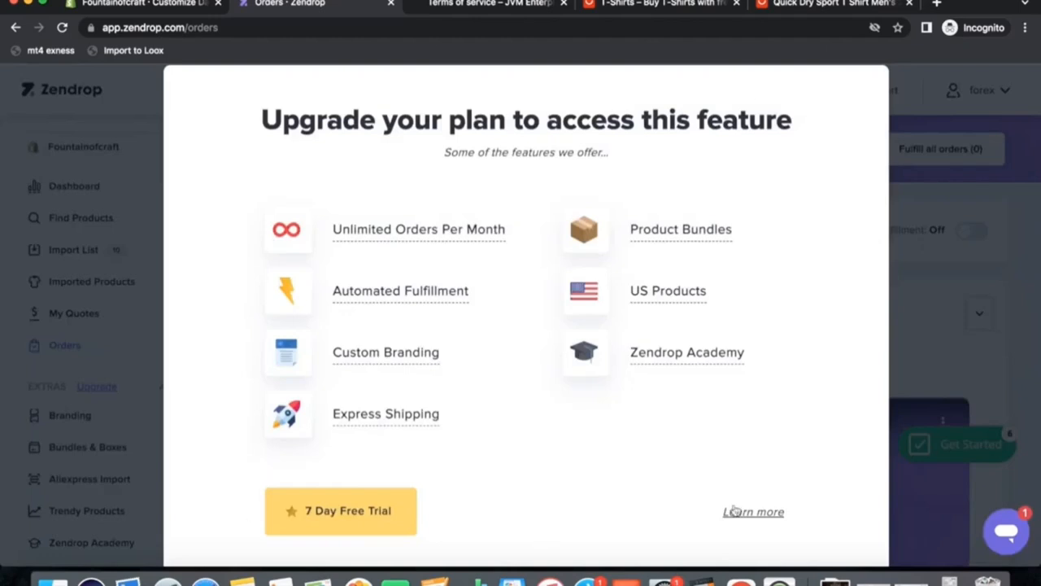
pyautogui.click(924, 265)
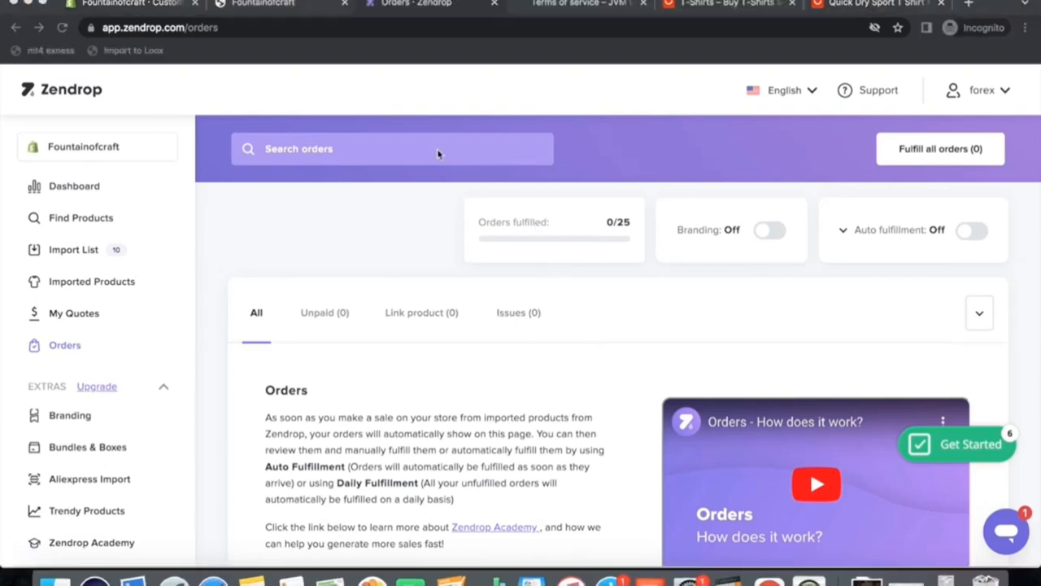
# Return to the theme editor and open the Cart section of the theme settings.
pyautogui.click(141, 6)
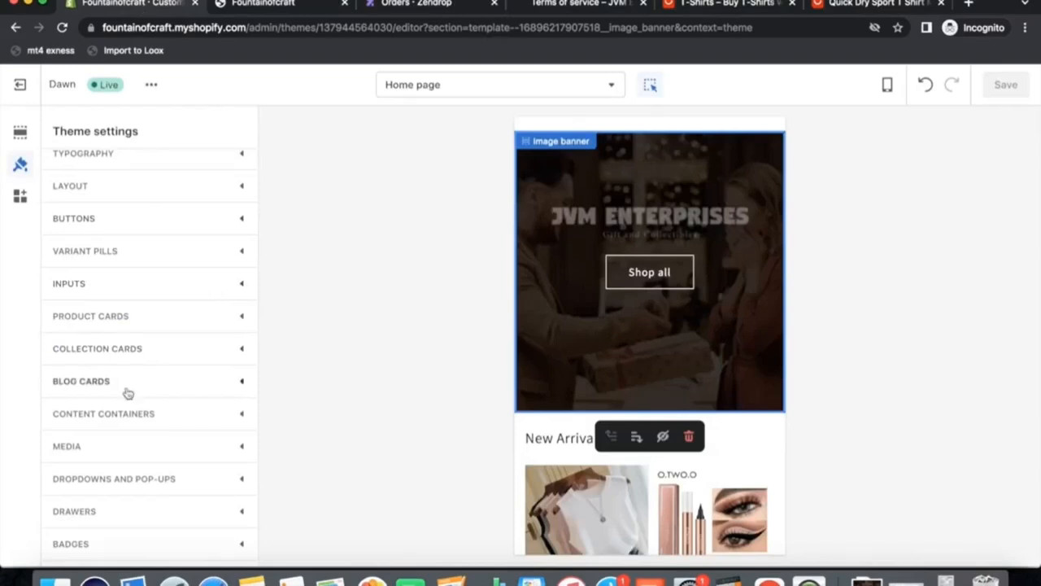
pyautogui.scroll(-4, 126, 393)
pyautogui.scroll(5, 122, 389)
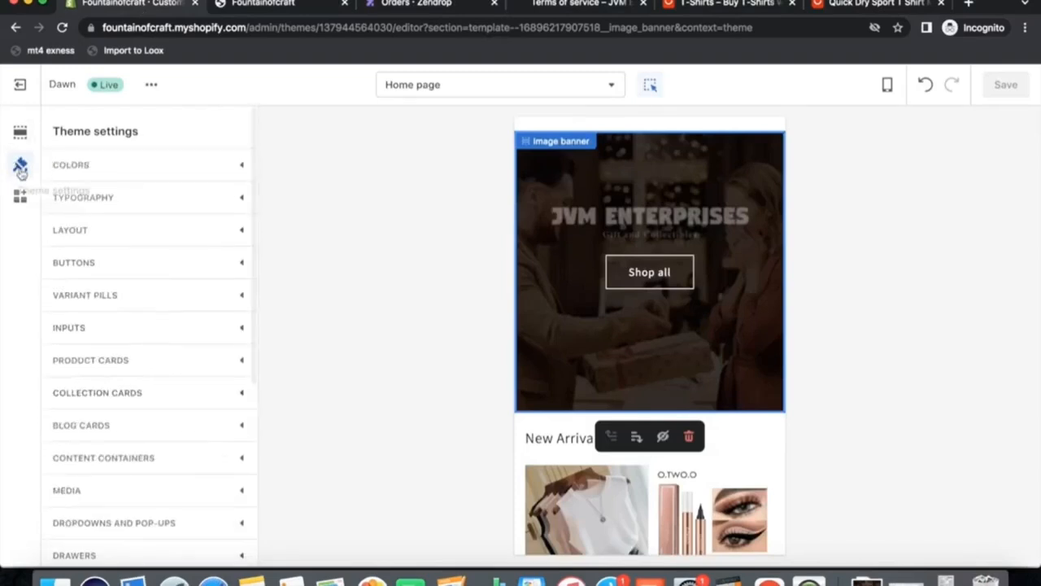
pyautogui.scroll(-5, 157, 439)
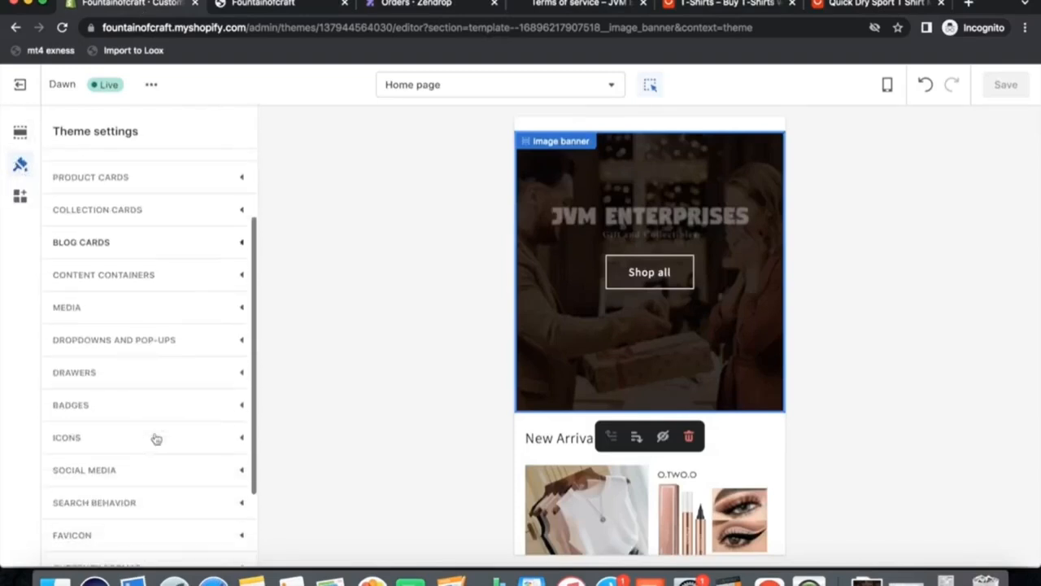
pyautogui.scroll(-3, 147, 399)
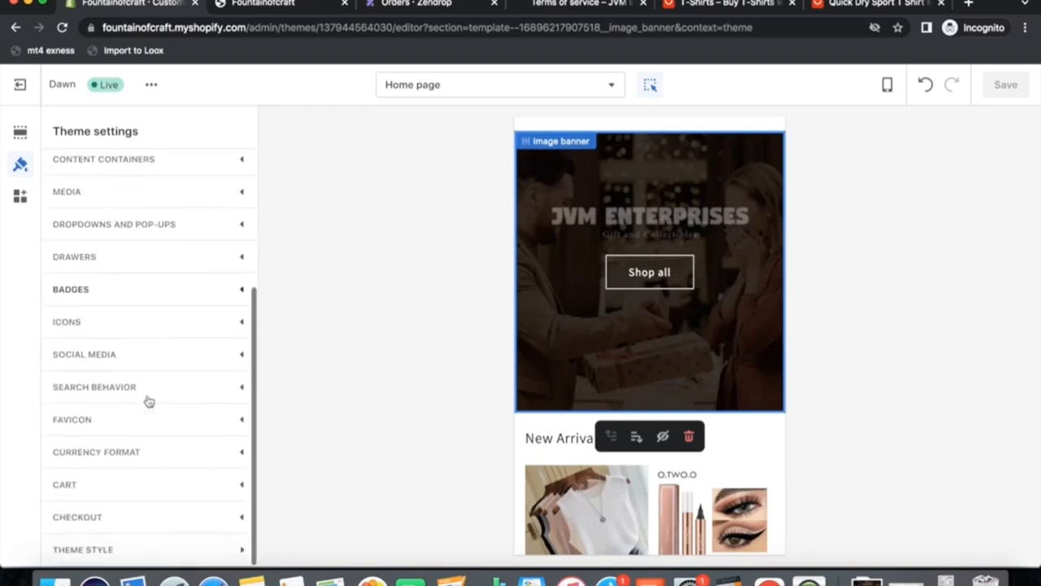
pyautogui.click(98, 488)
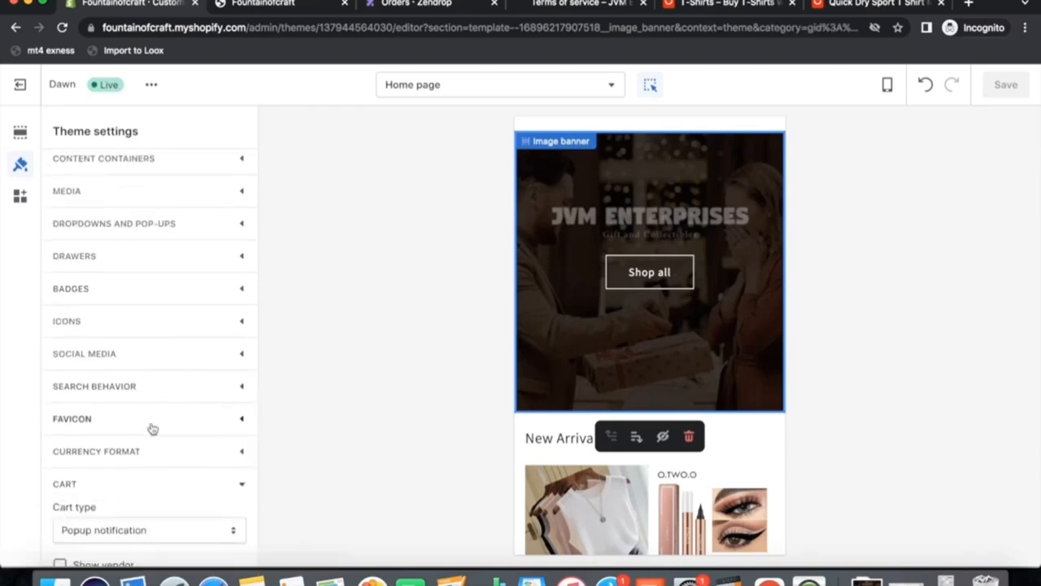
pyautogui.scroll(-3, 152, 427)
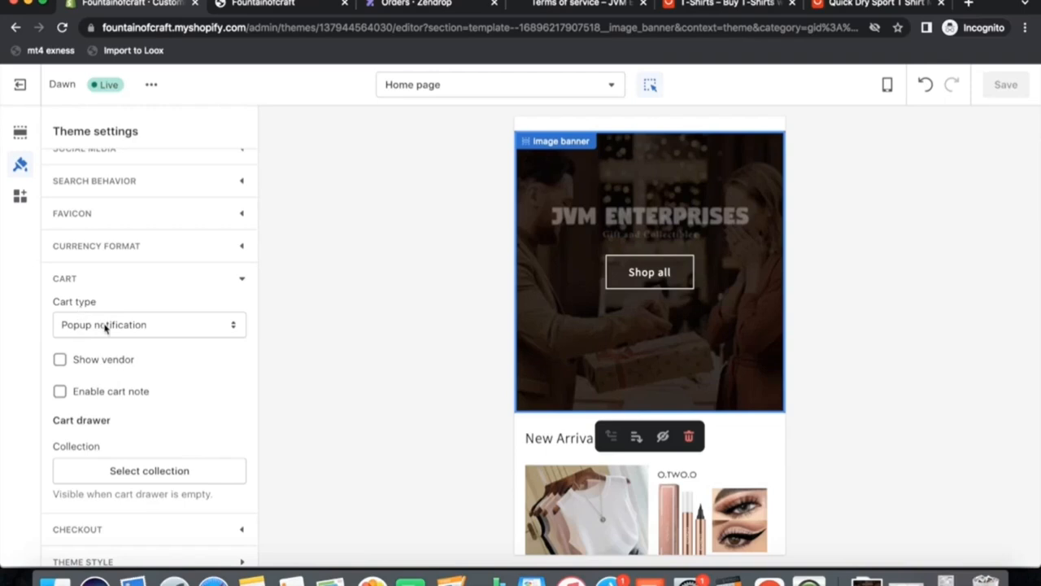
# On the live store, open the Basic Ribbed Blouse Chloe product and add it to the cart.
pyautogui.click(253, 8)
pyautogui.scroll(-1, 550, 291)
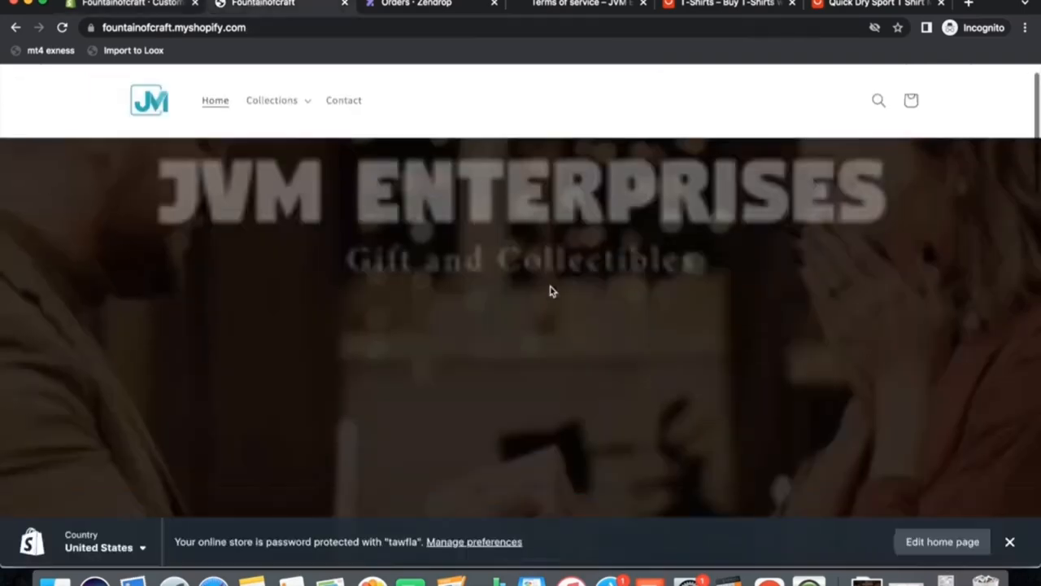
pyautogui.scroll(-10, 550, 291)
pyautogui.scroll(2, 232, 266)
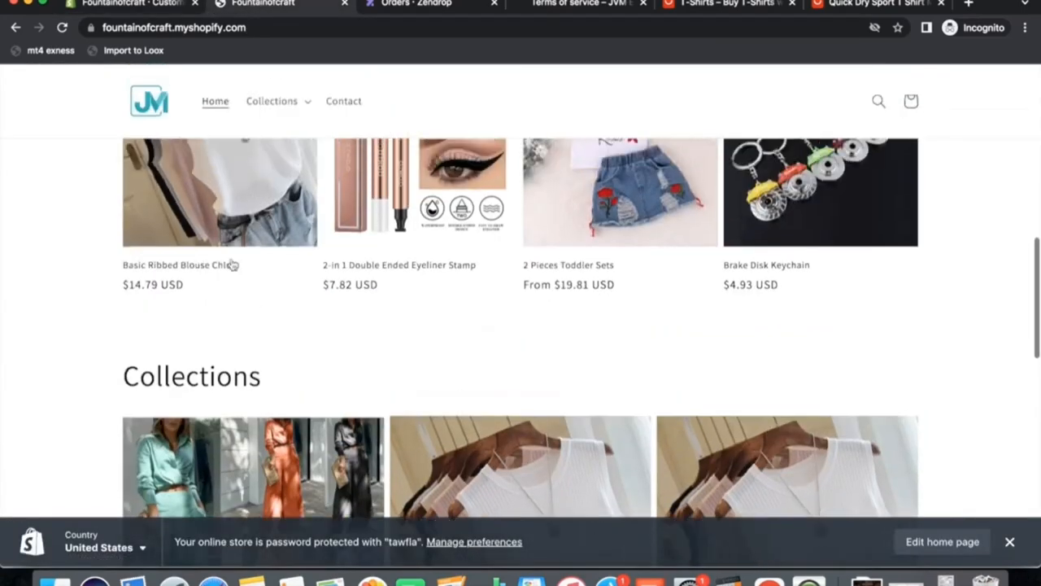
pyautogui.click(232, 266)
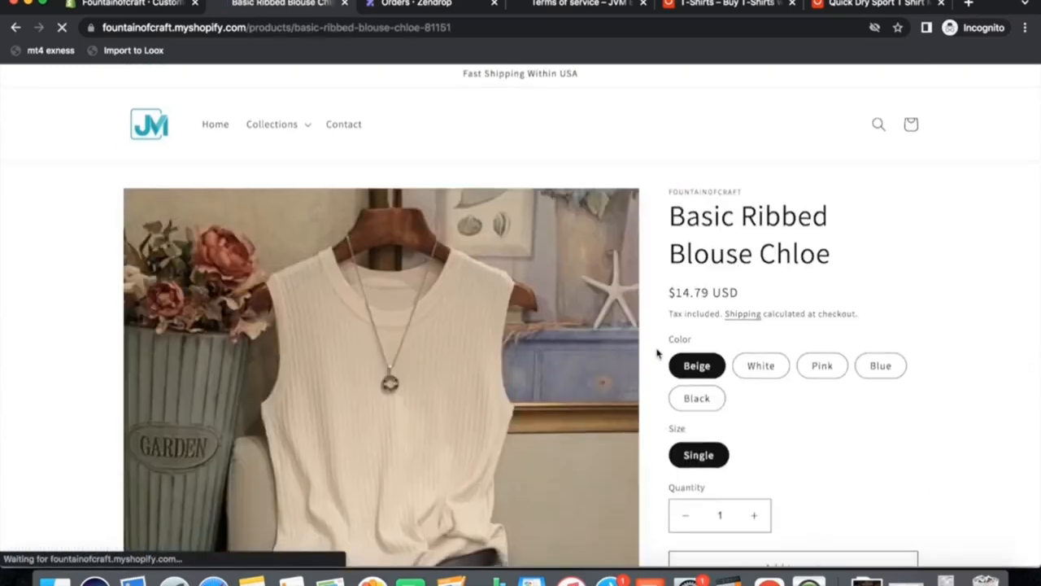
pyautogui.scroll(-5, 657, 352)
pyautogui.click(777, 213)
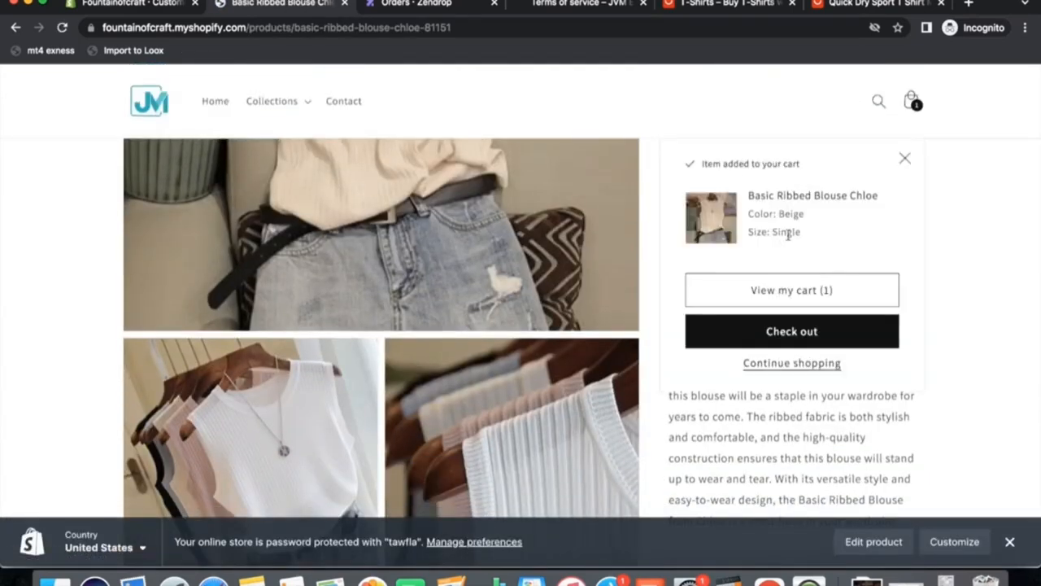
pyautogui.click(905, 158)
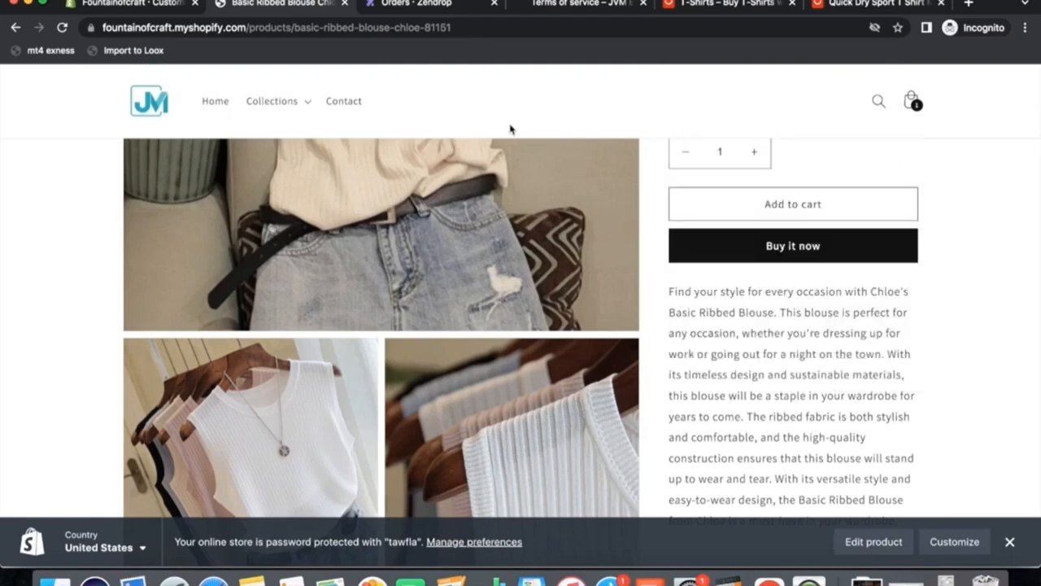
# Set the cart type to Drawer in the theme settings and save.
pyautogui.click(134, 11)
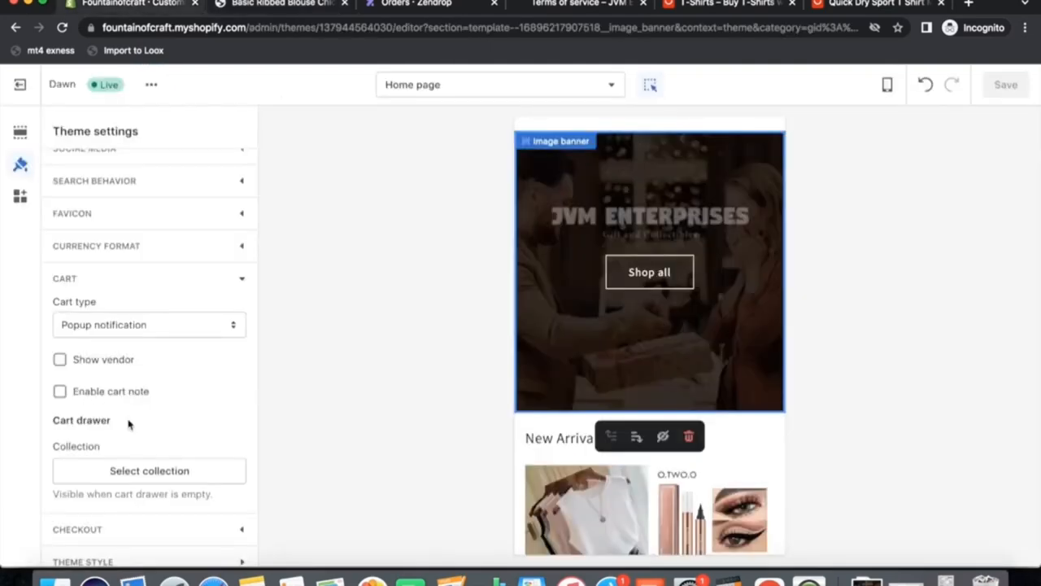
pyautogui.click(122, 332)
pyautogui.click(105, 298)
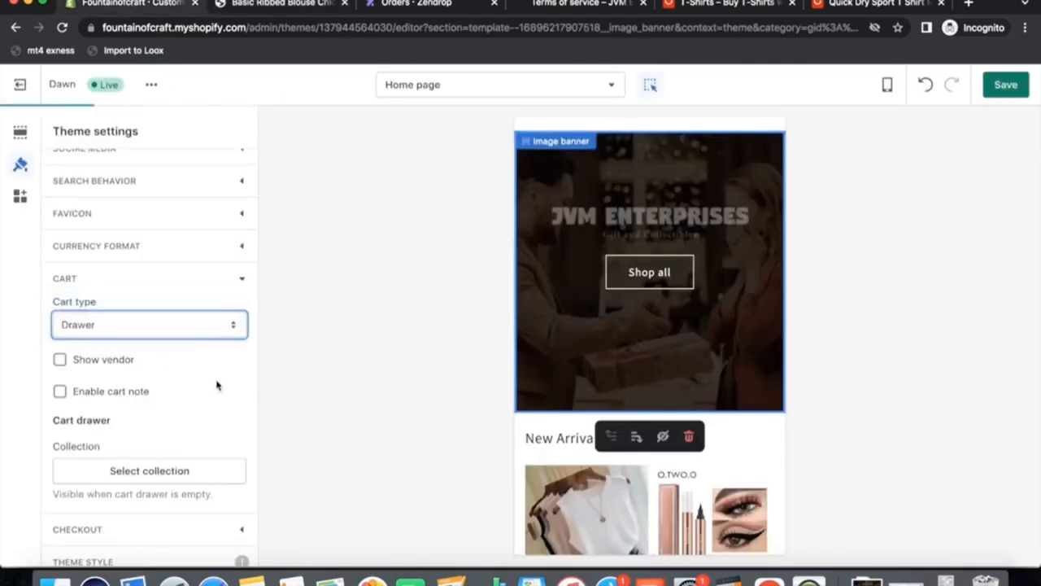
pyautogui.click(994, 88)
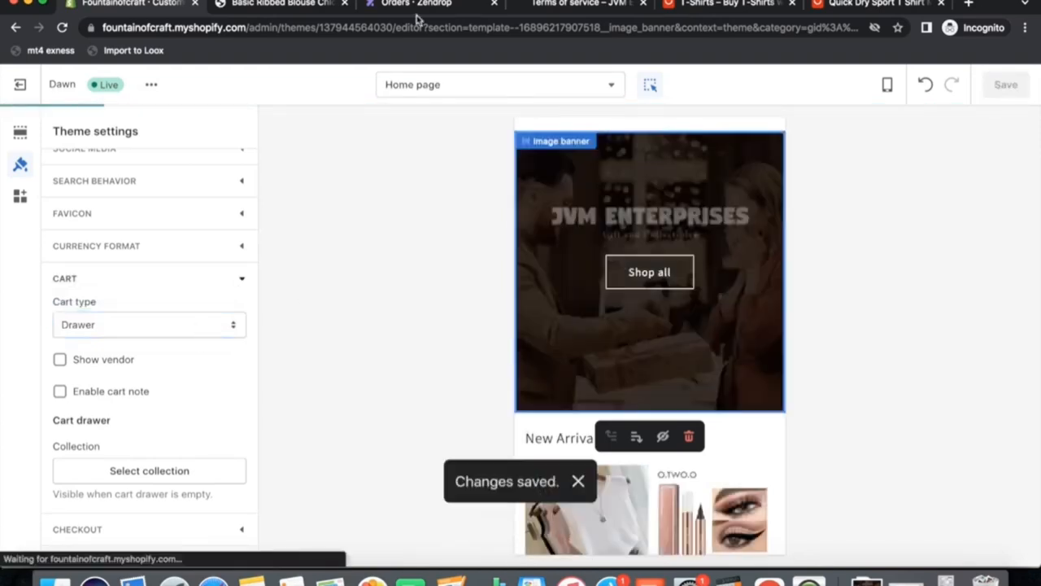
# Reload the blouse product page and add it to the cart again to test the cart drawer.
pyautogui.click(277, 4)
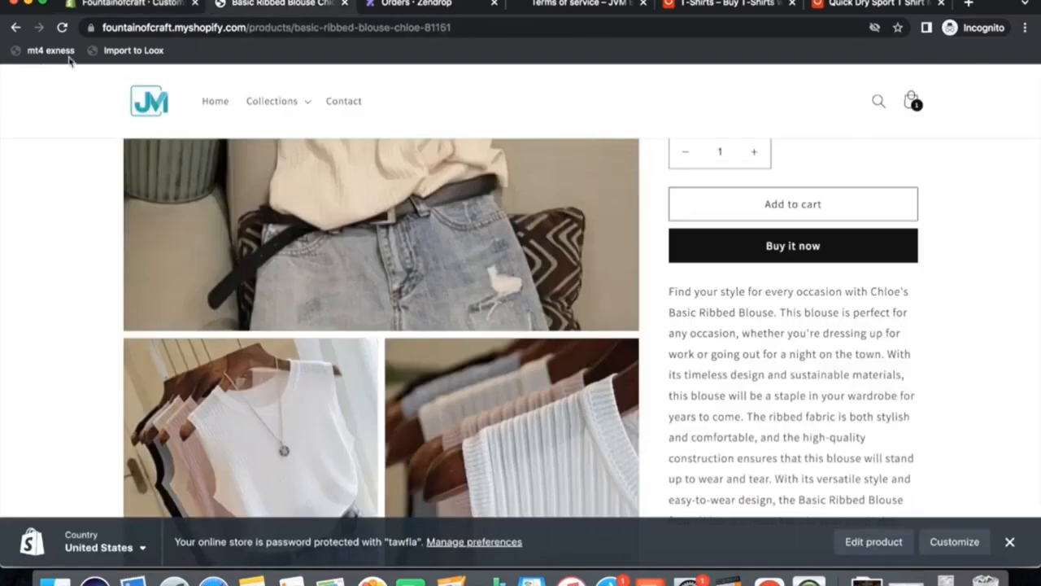
pyautogui.click(62, 28)
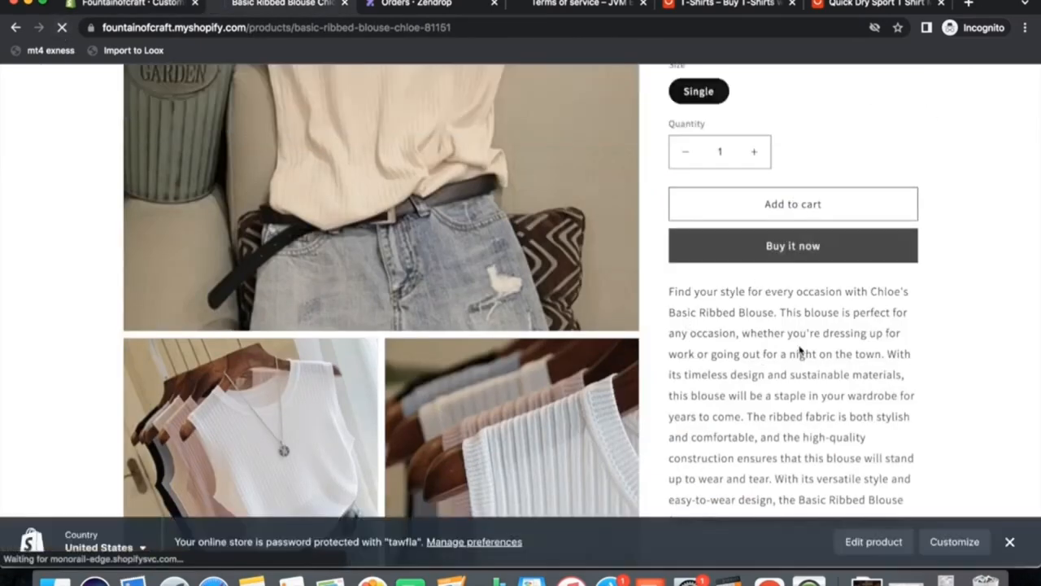
pyautogui.scroll(3, 843, 326)
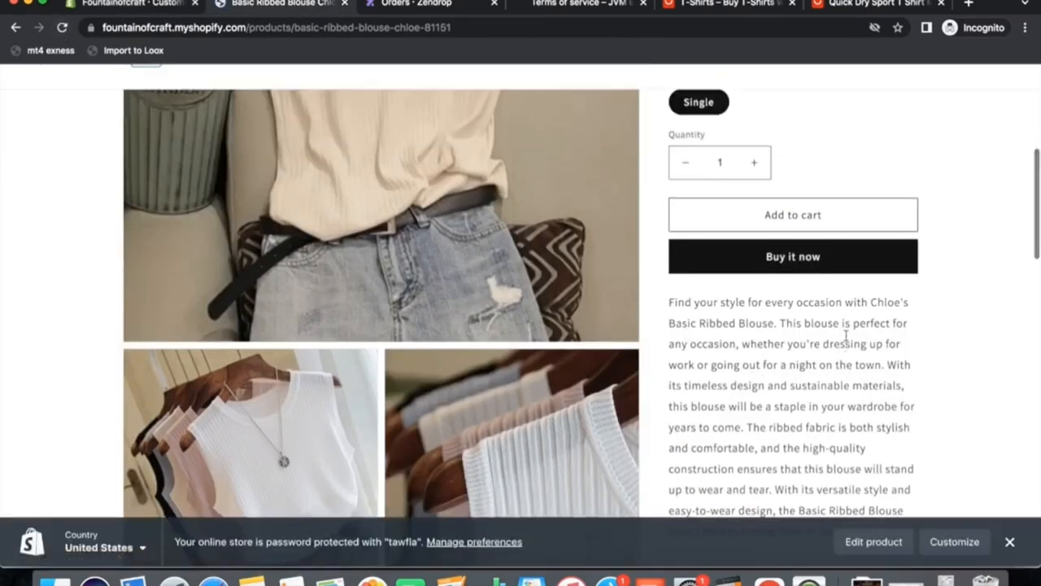
pyautogui.click(839, 311)
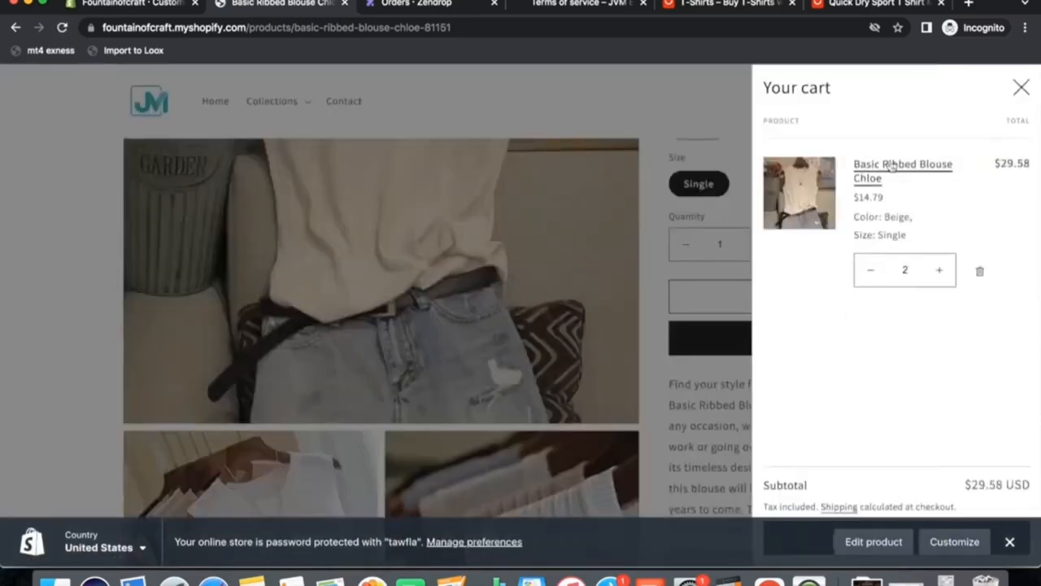
pyautogui.click(1019, 90)
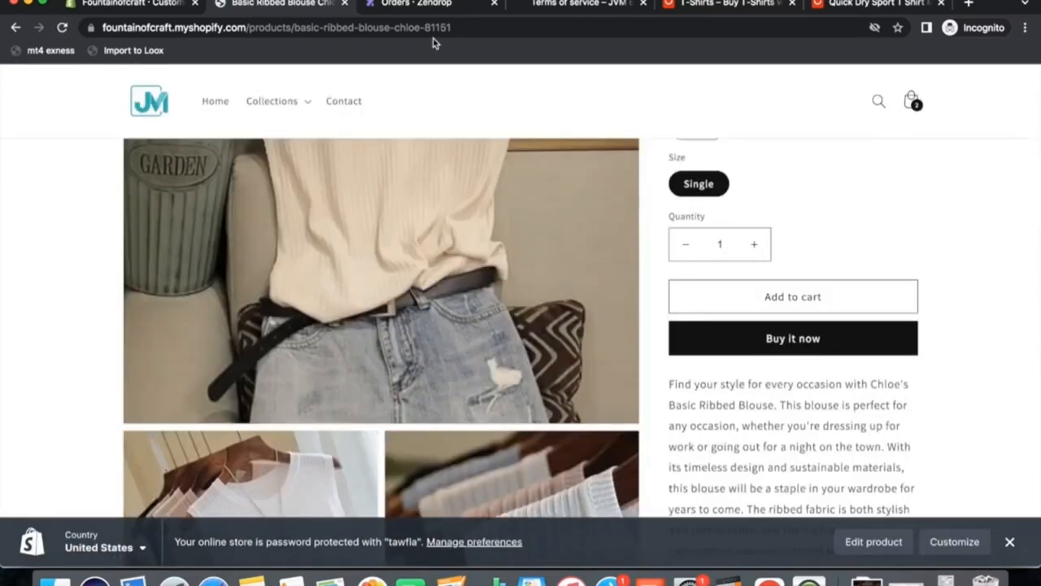
# Enable the cart note option in the theme's Cart settings and save.
pyautogui.click(148, 8)
pyautogui.scroll(-1, 155, 439)
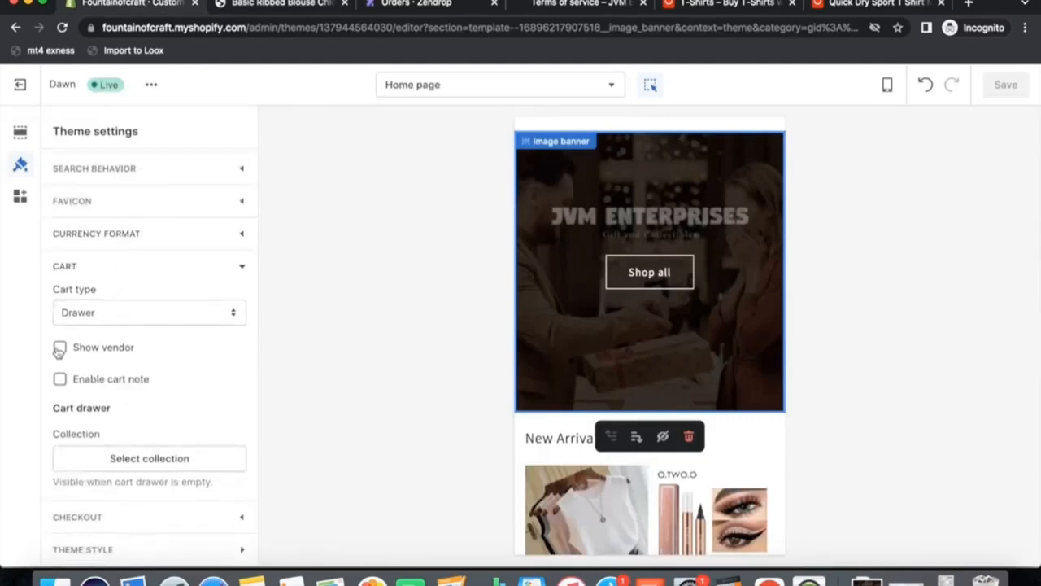
pyautogui.click(60, 379)
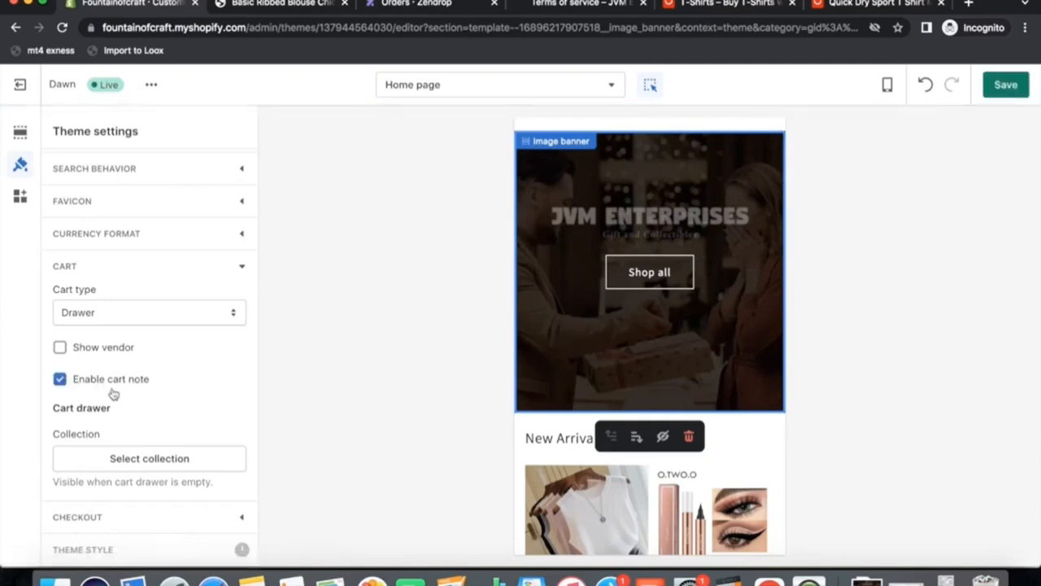
pyautogui.click(1005, 90)
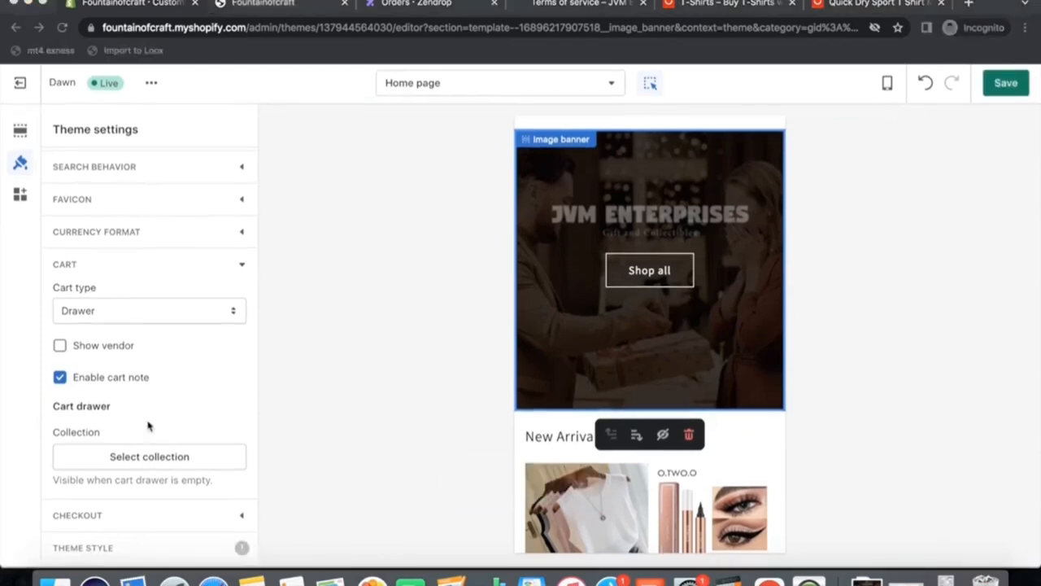
# In the Checkout settings, set the JM logo as the custom logo image, save, and switch to the storefront.
pyautogui.click(130, 517)
pyautogui.scroll(-1, 197, 442)
pyautogui.scroll(-3, 197, 441)
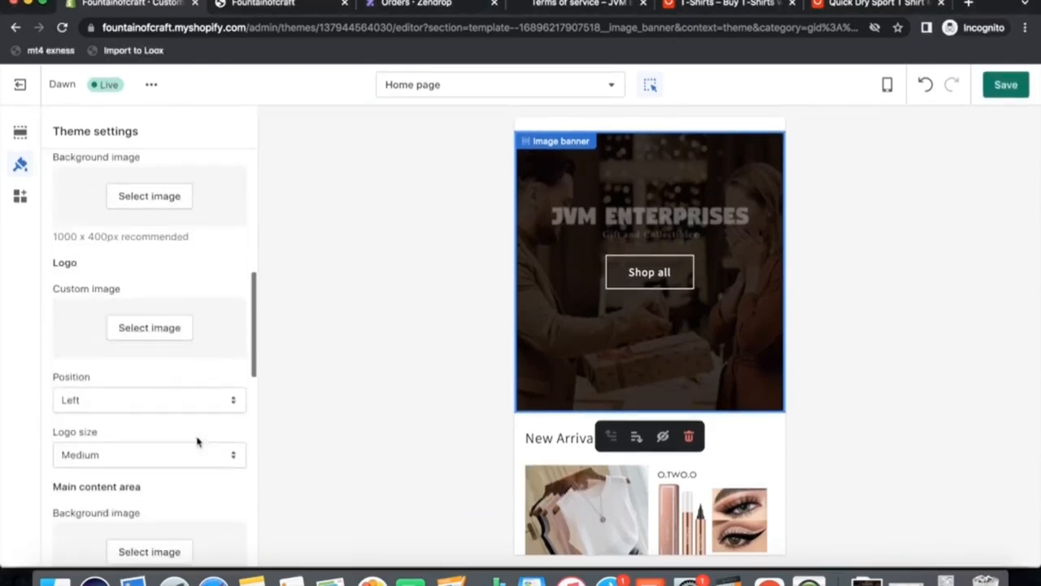
pyautogui.click(148, 314)
pyautogui.scroll(-4, 135, 450)
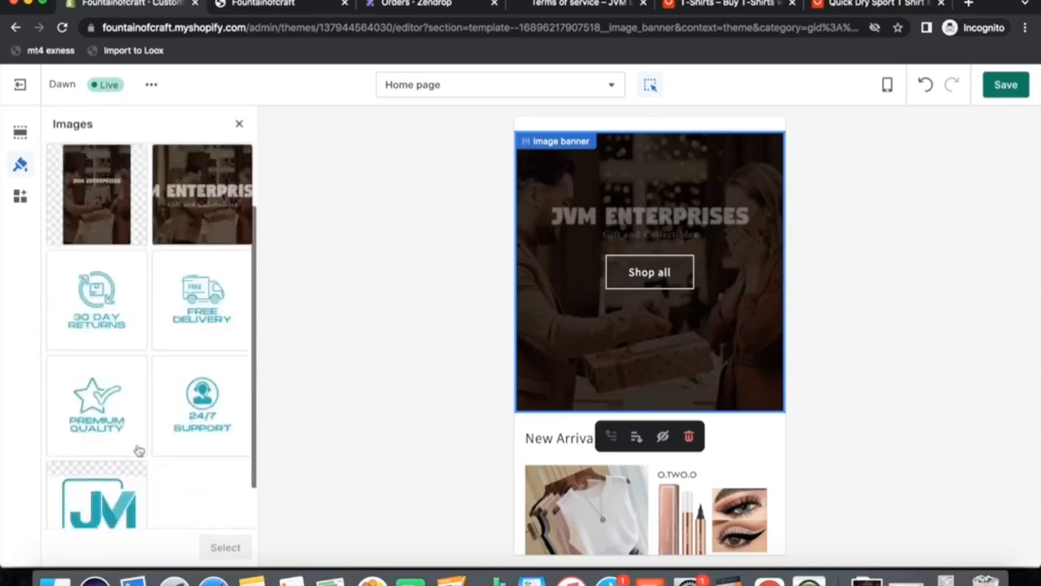
pyautogui.click(98, 496)
pyautogui.click(225, 546)
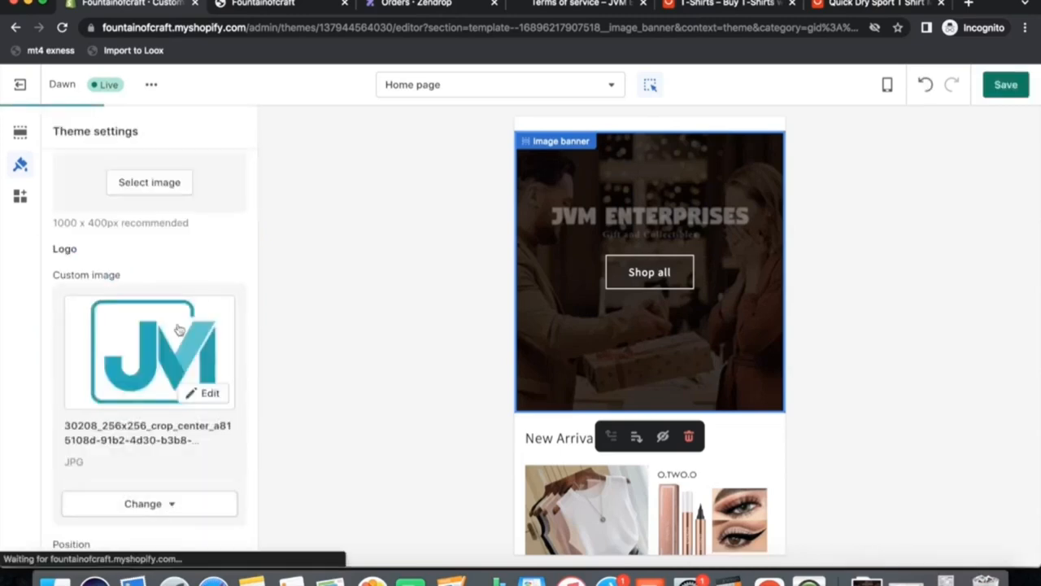
pyautogui.click(1007, 90)
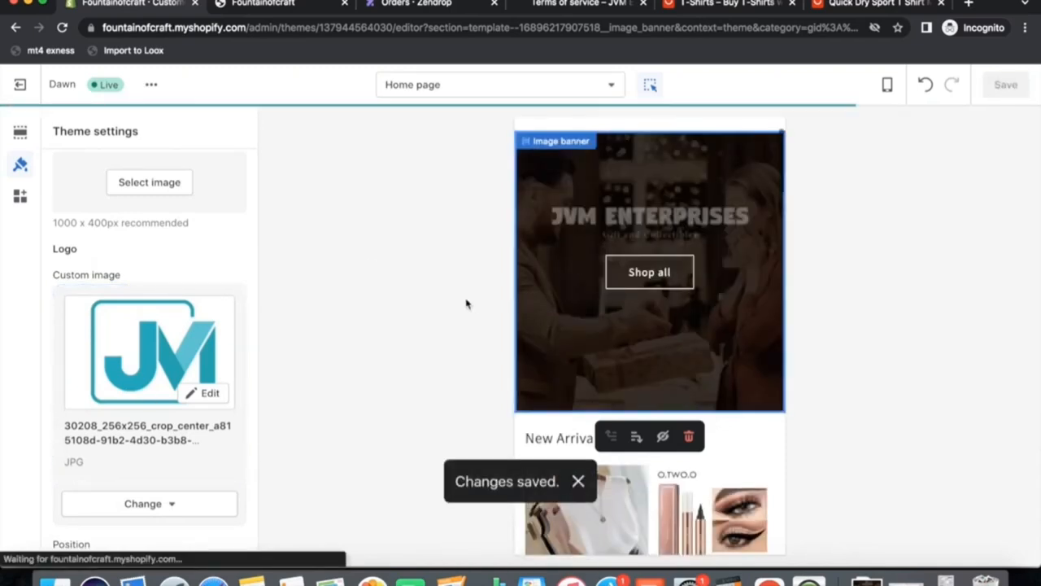
pyautogui.click(255, 8)
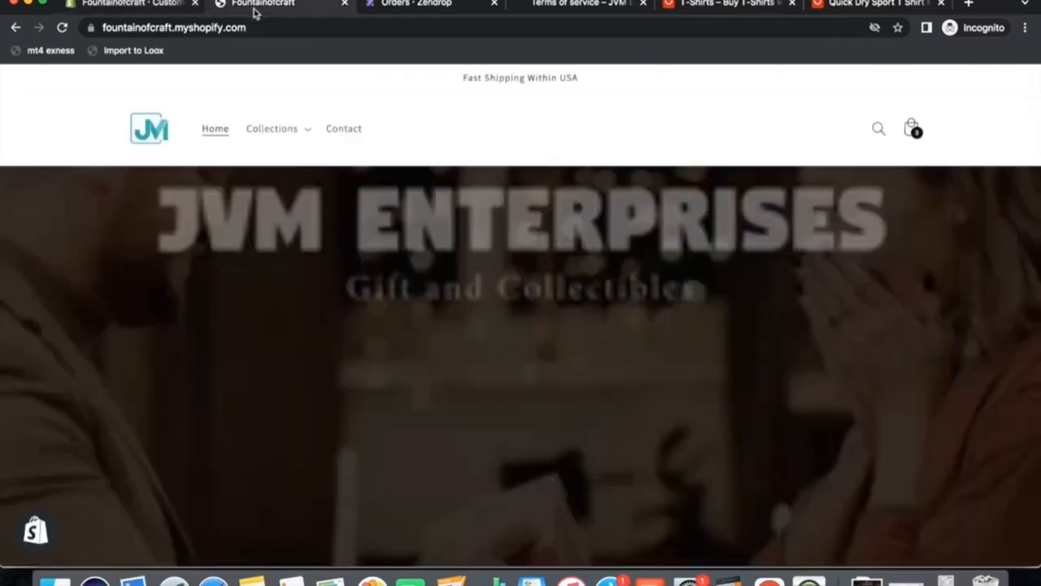
# Reload the store's homepage and scroll through its sections.
pyautogui.click(62, 28)
pyautogui.scroll(-20, 459, 308)
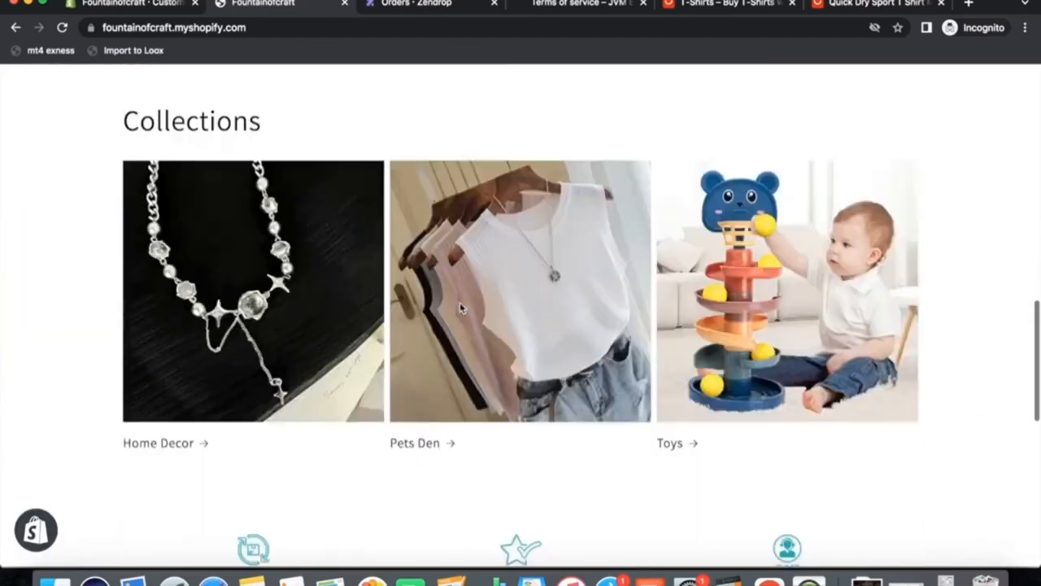
pyautogui.scroll(-3, 460, 308)
pyautogui.scroll(20, 459, 308)
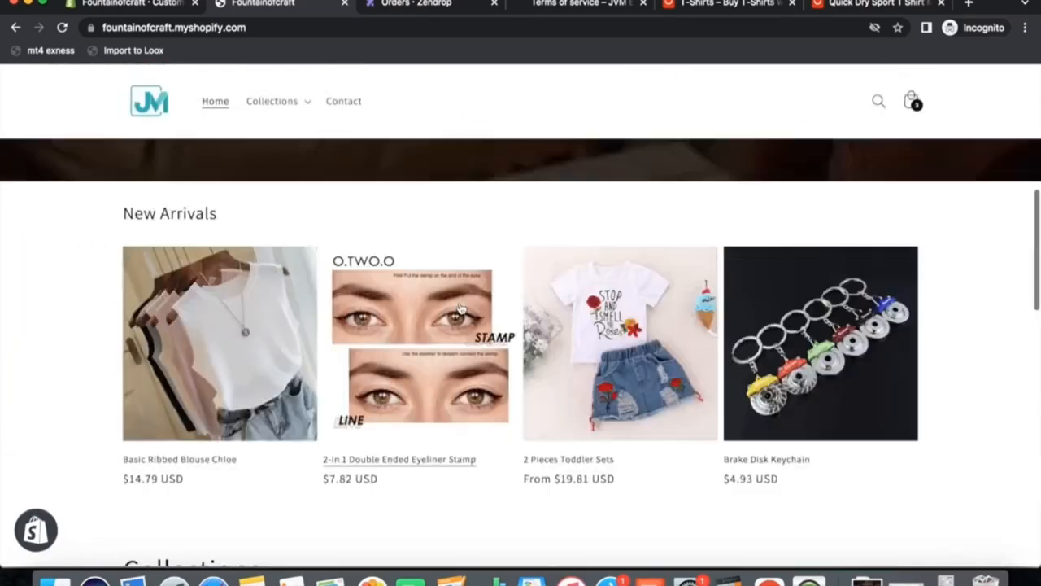
pyautogui.scroll(-1, 460, 308)
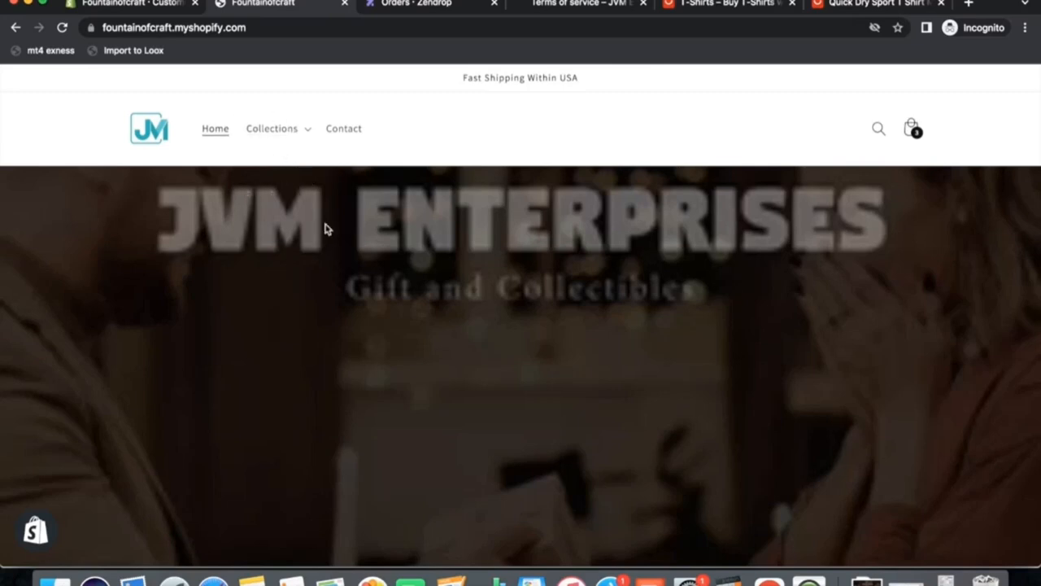
# Open the JVM Enterprises reference site's homepage and scroll through it.
pyautogui.click(578, 5)
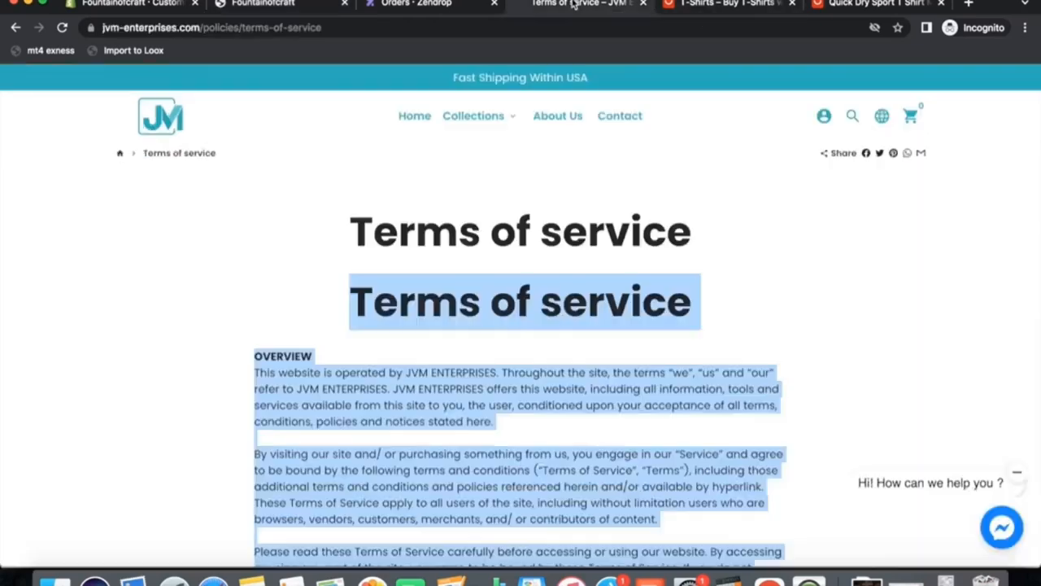
pyautogui.click(163, 118)
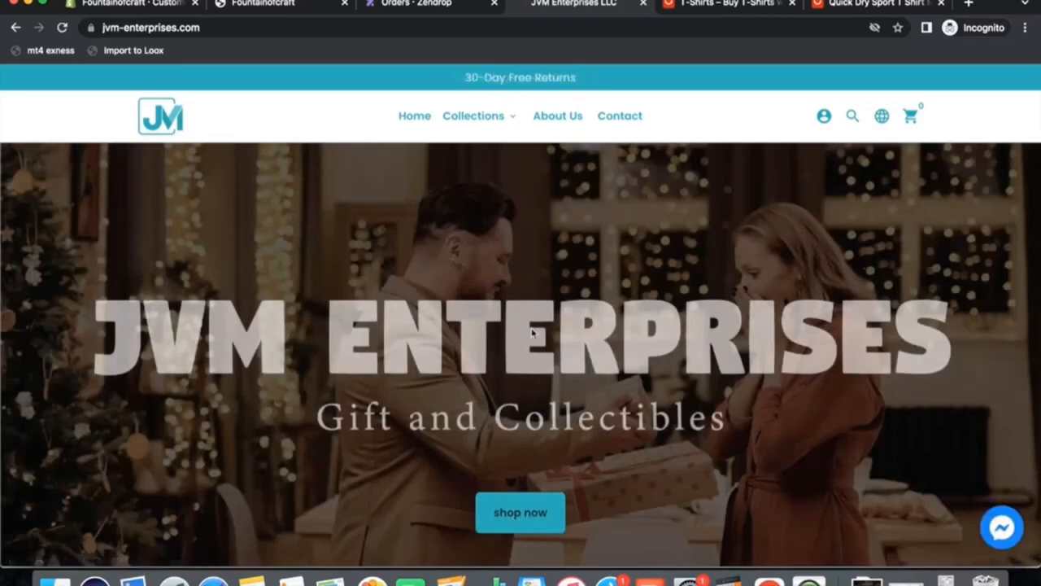
pyautogui.scroll(-2, 530, 326)
pyautogui.scroll(-1, 533, 334)
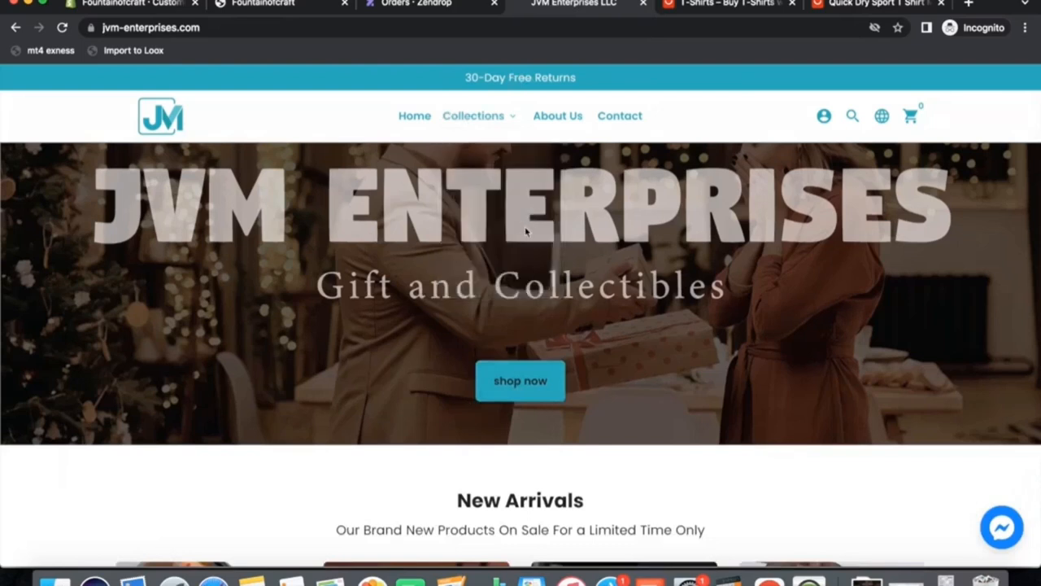
pyautogui.click(257, 5)
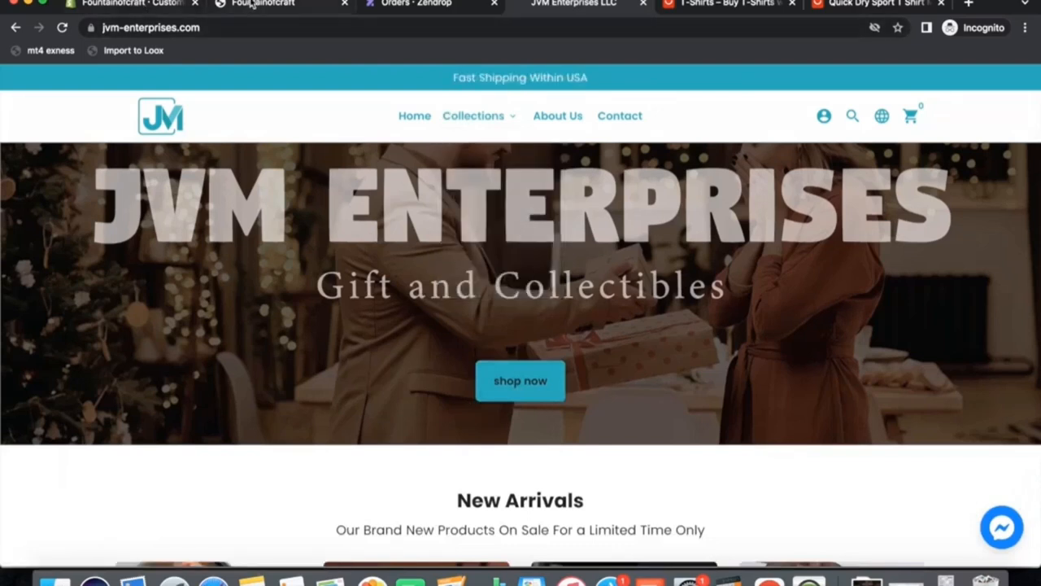
# Expand the theme's Colors settings and compare further sections of the reference site's homepage.
pyautogui.click(130, 4)
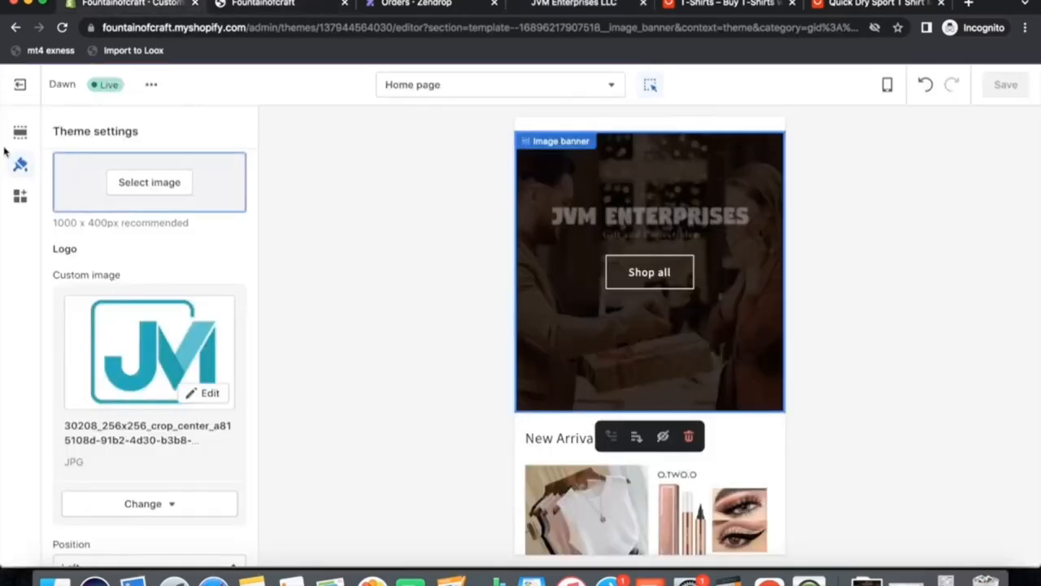
pyautogui.scroll(15, 111, 240)
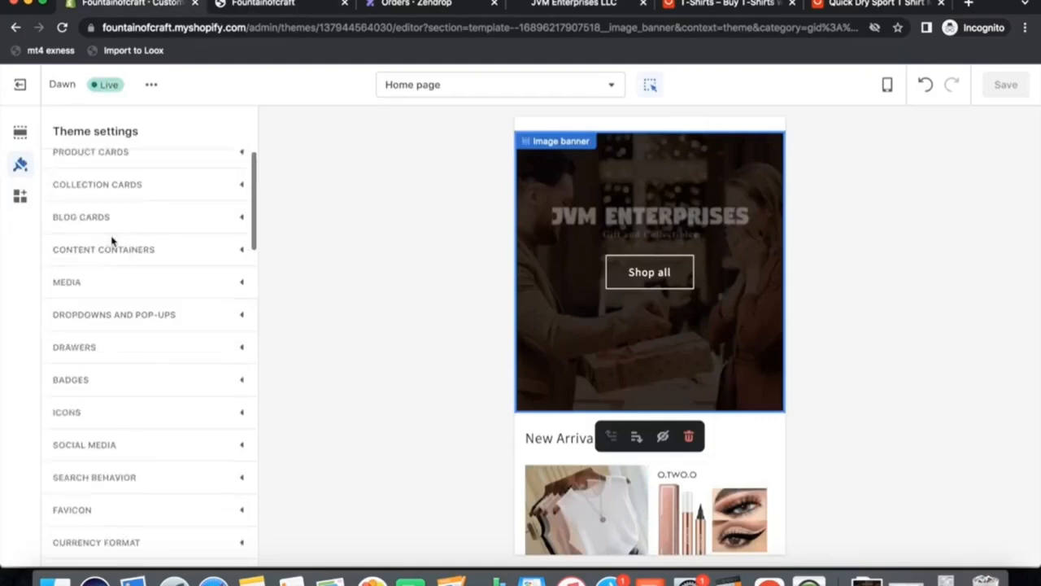
pyautogui.scroll(2, 107, 239)
pyautogui.click(86, 167)
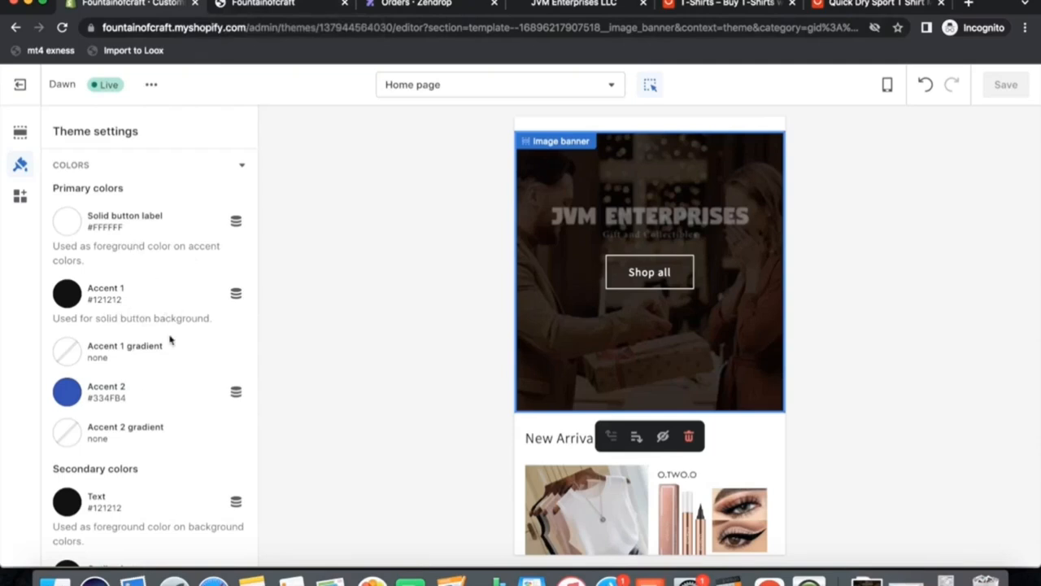
pyautogui.click(284, 8)
pyautogui.click(586, 7)
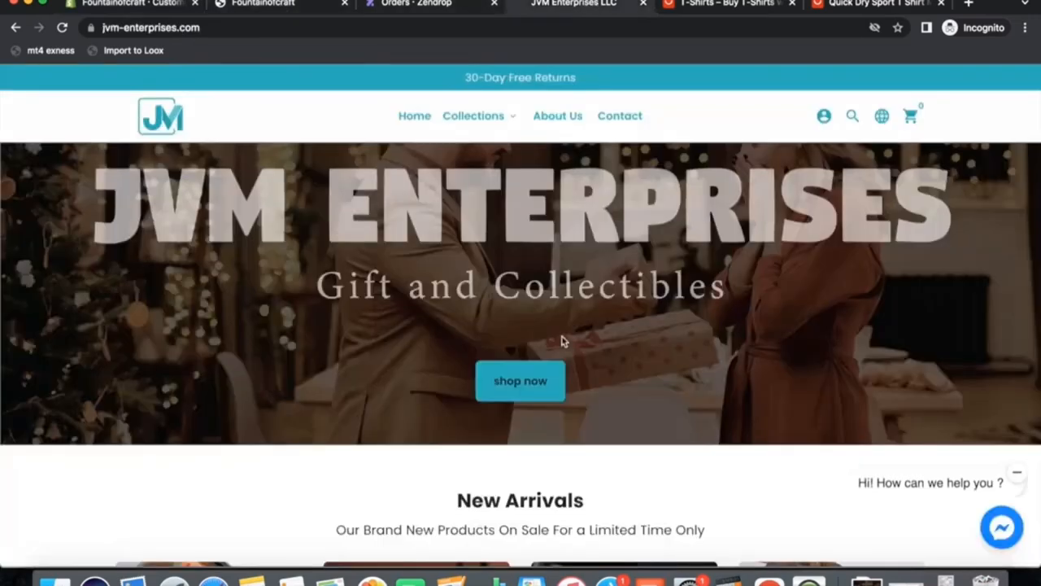
pyautogui.scroll(-5, 561, 339)
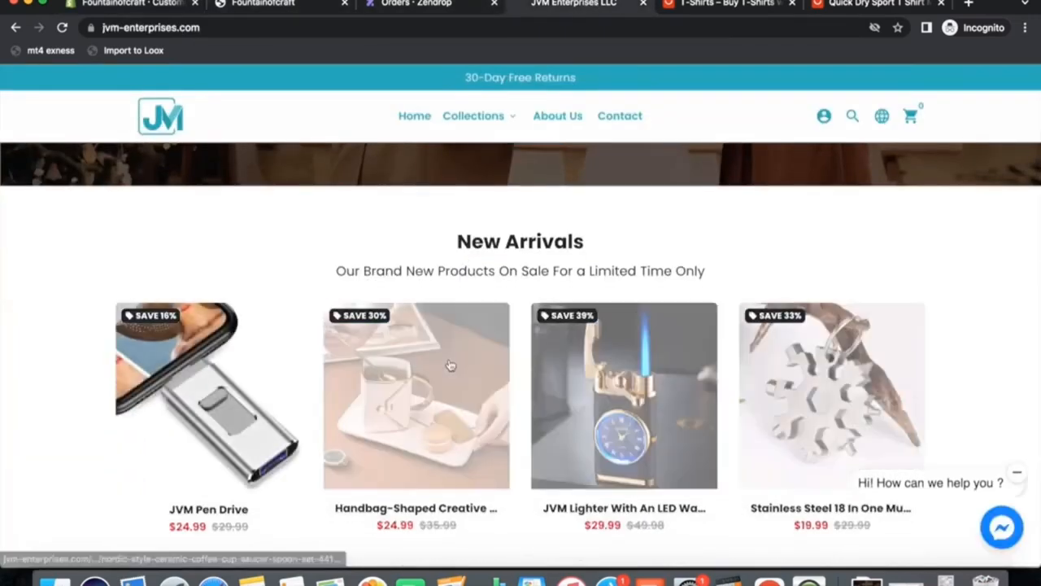
pyautogui.scroll(-5, 449, 365)
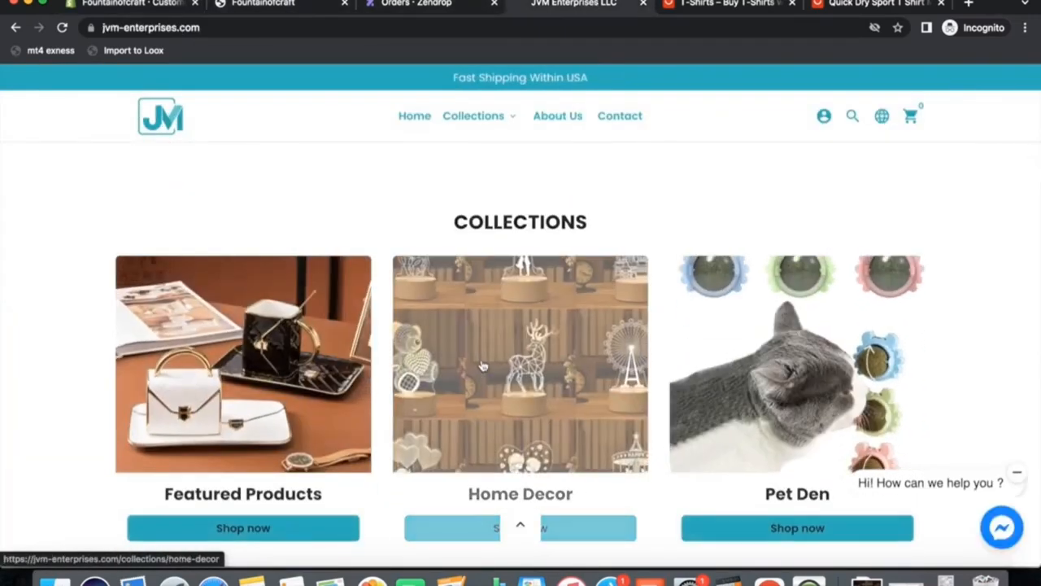
pyautogui.scroll(-10, 586, 325)
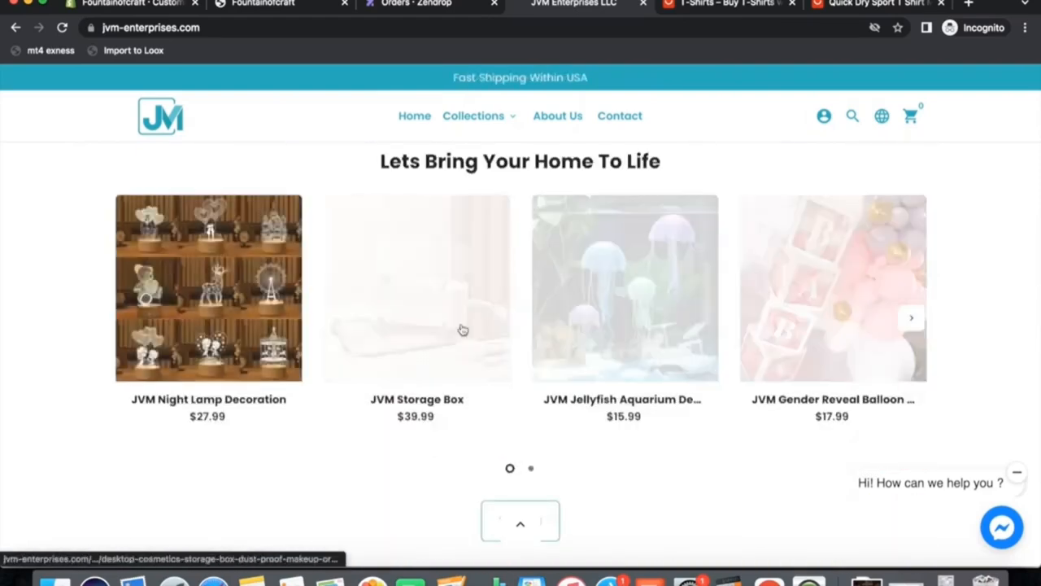
pyautogui.scroll(-6, 463, 328)
pyautogui.scroll(-10, 457, 350)
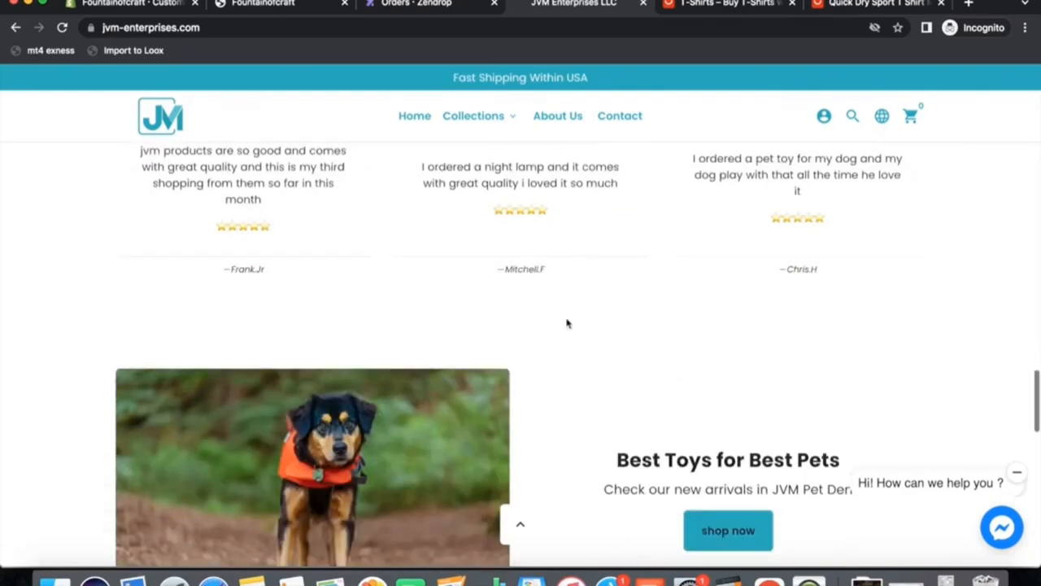
pyautogui.scroll(3, 558, 354)
pyautogui.scroll(-3, 558, 355)
pyautogui.scroll(4, 558, 355)
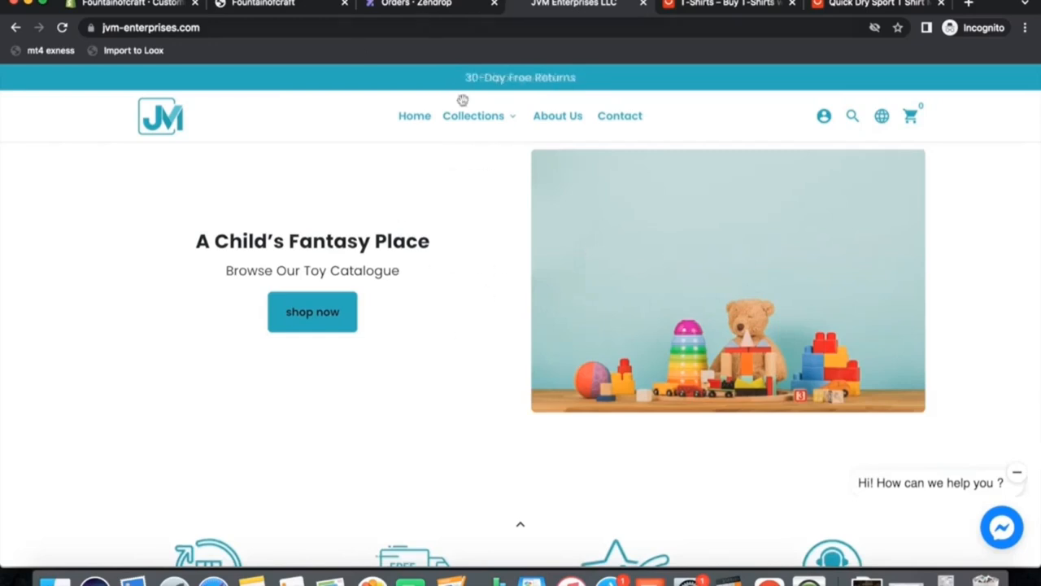
# Review the home page's section list and preview in the theme editor.
pyautogui.click(135, 9)
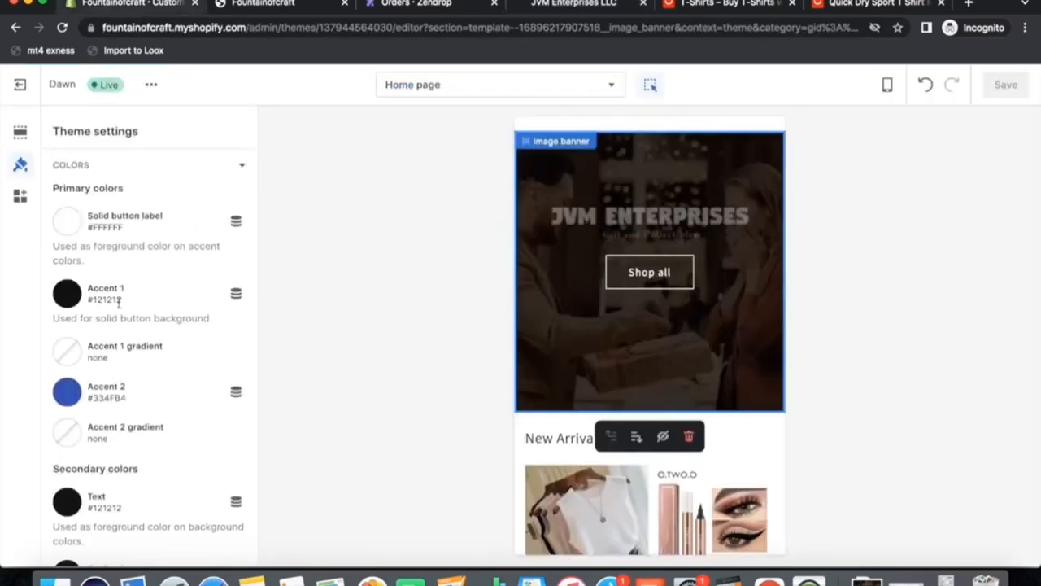
pyautogui.click(20, 132)
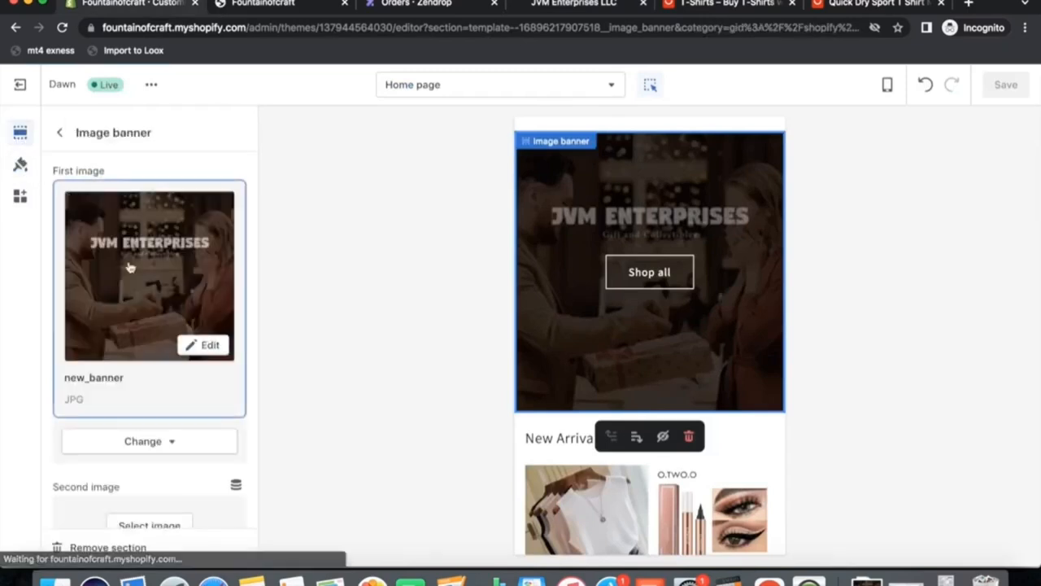
pyautogui.scroll(2, 623, 274)
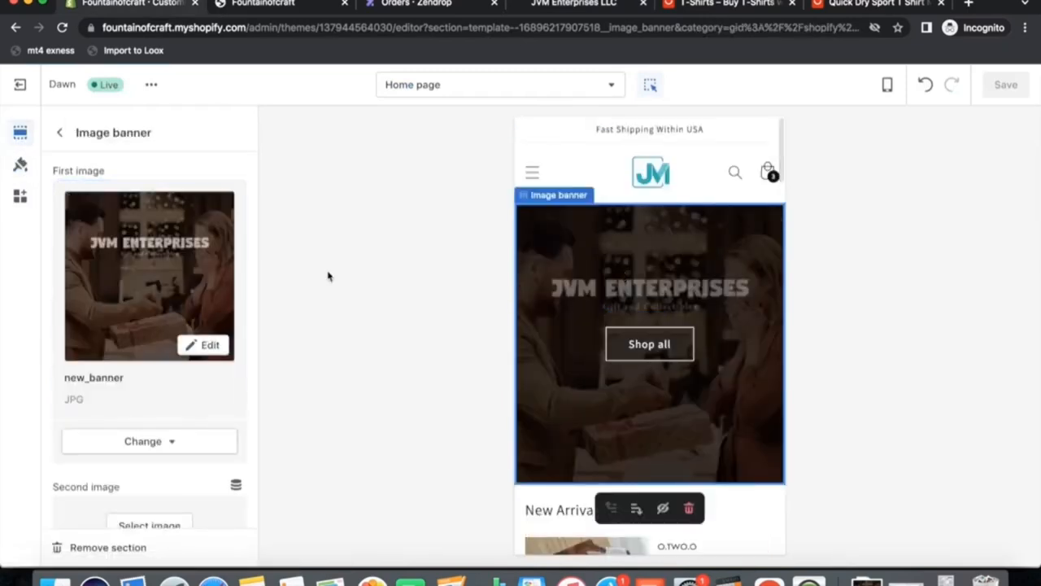
pyautogui.click(531, 172)
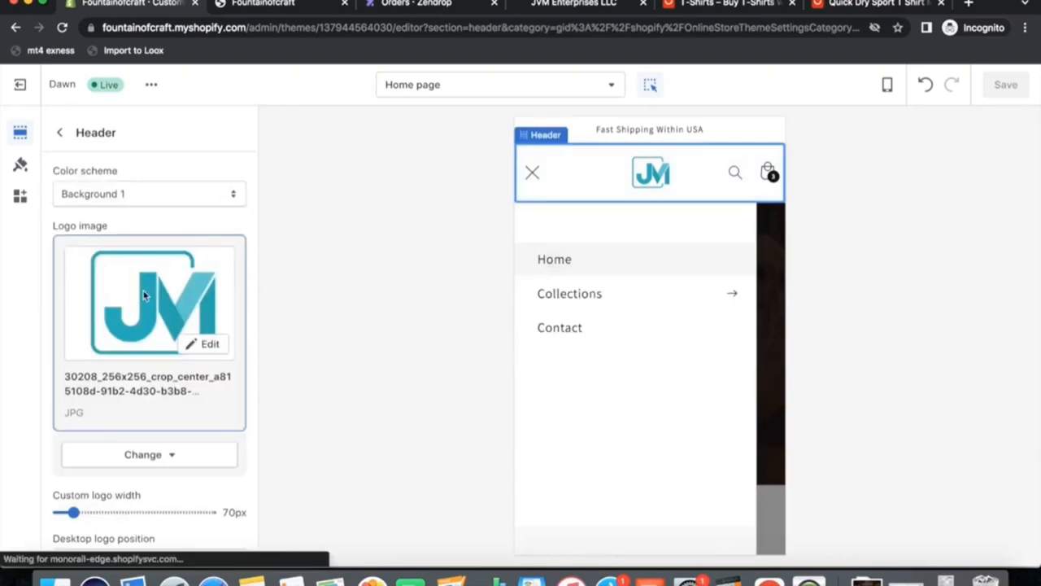
pyautogui.scroll(-1, 654, 345)
pyautogui.scroll(-5, 653, 349)
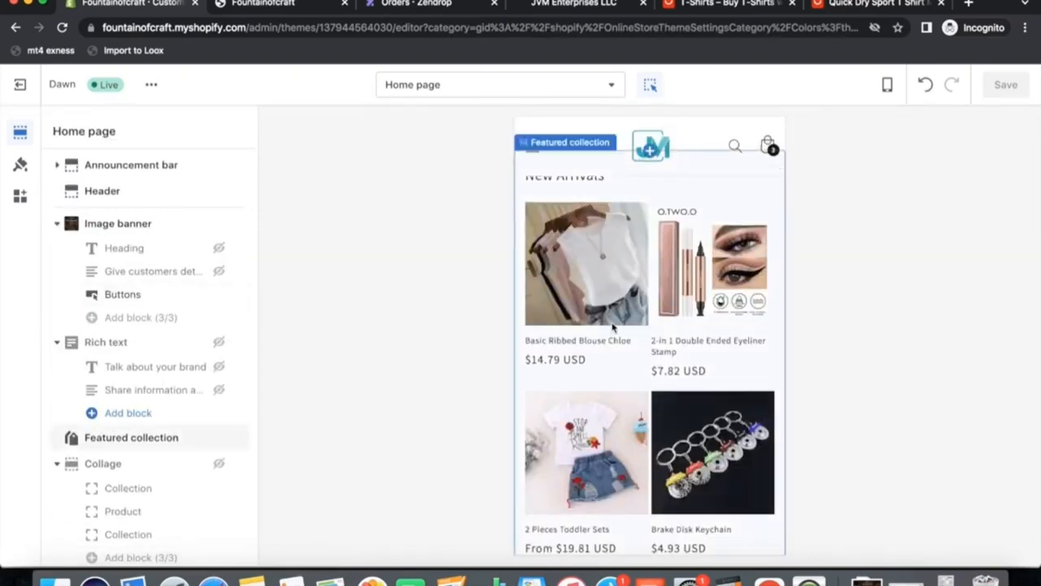
pyautogui.scroll(-5, 616, 330)
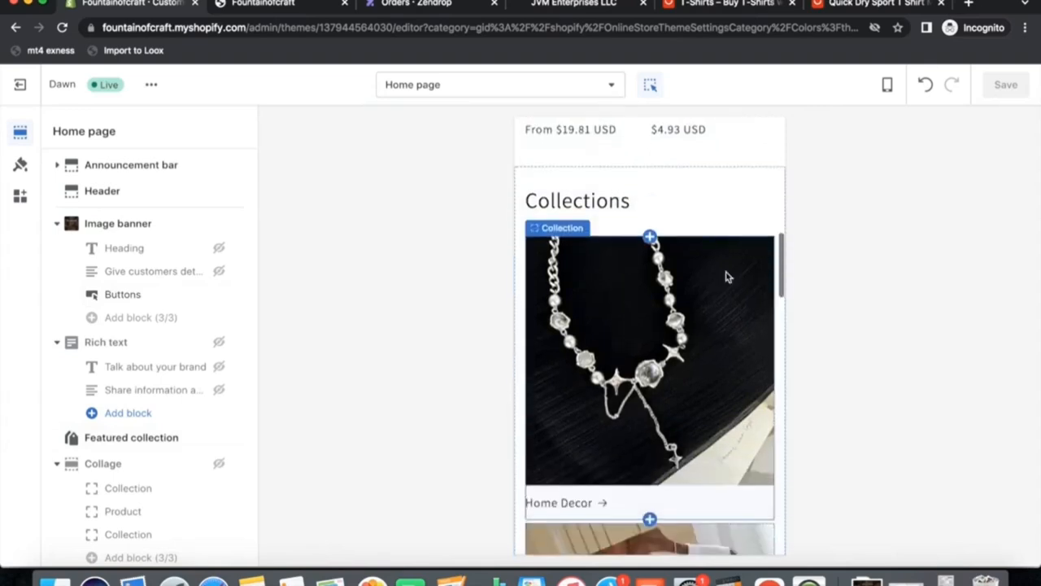
pyautogui.scroll(-10, 629, 381)
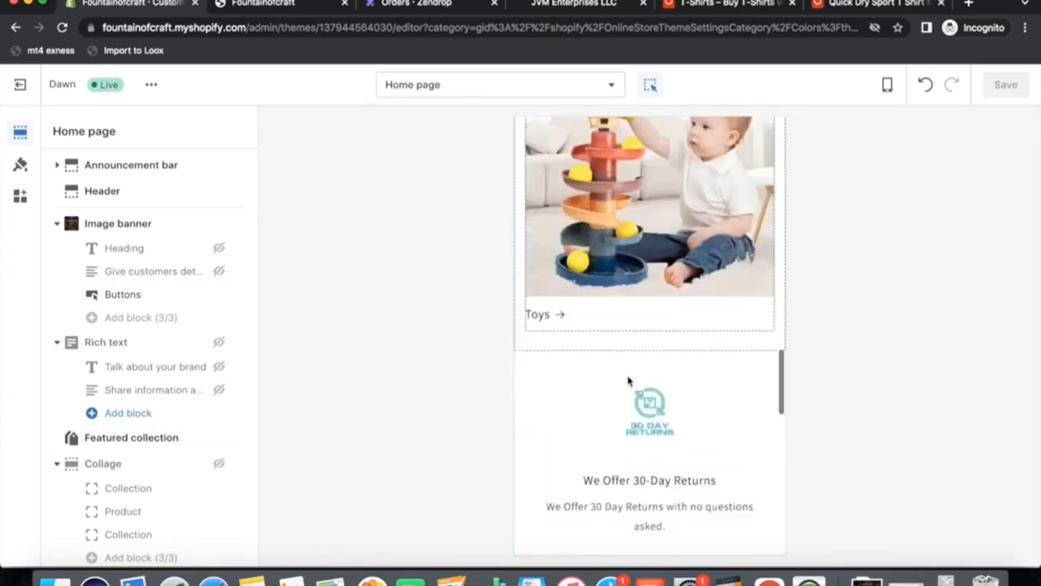
pyautogui.scroll(-8, 121, 395)
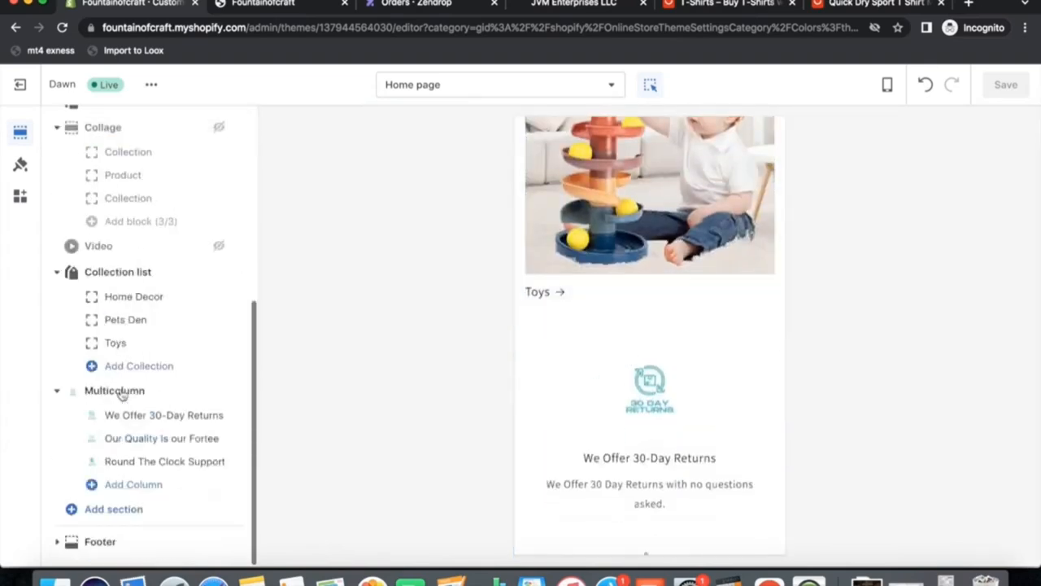
# Add a Featured collection section to the home page and set its heading to Color your life.
pyautogui.click(112, 513)
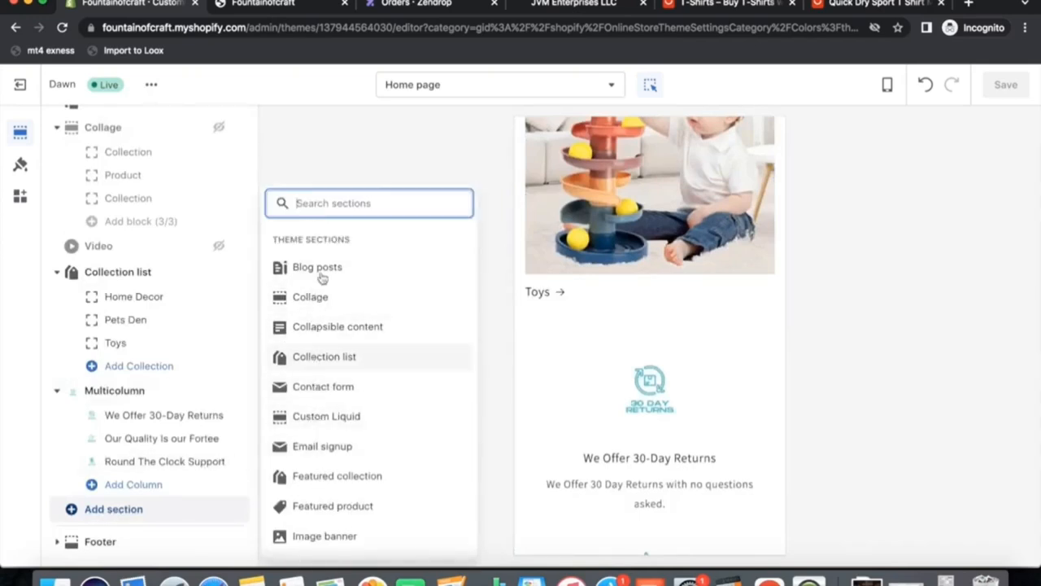
pyautogui.click(326, 477)
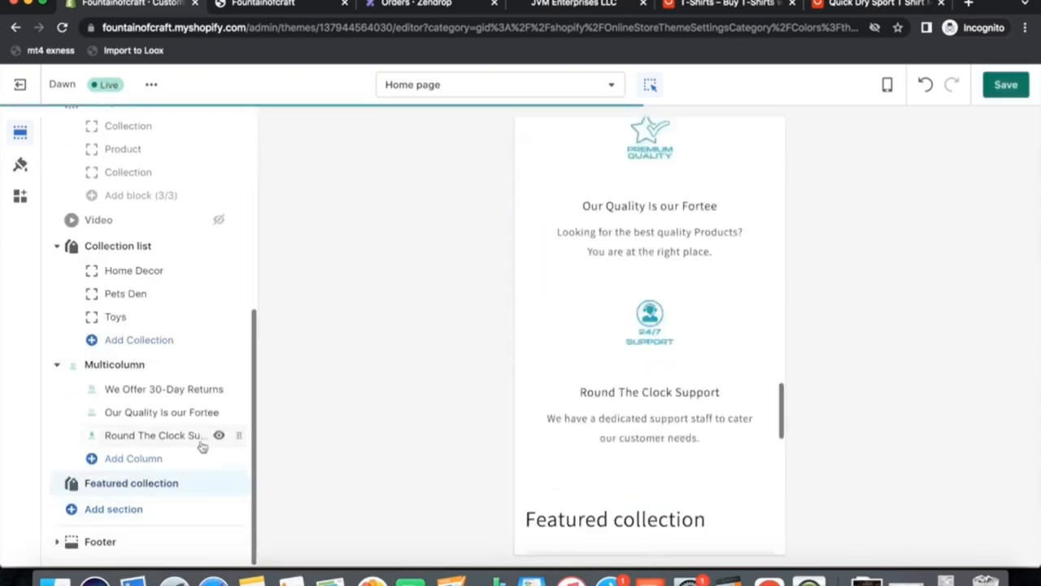
pyautogui.click(117, 487)
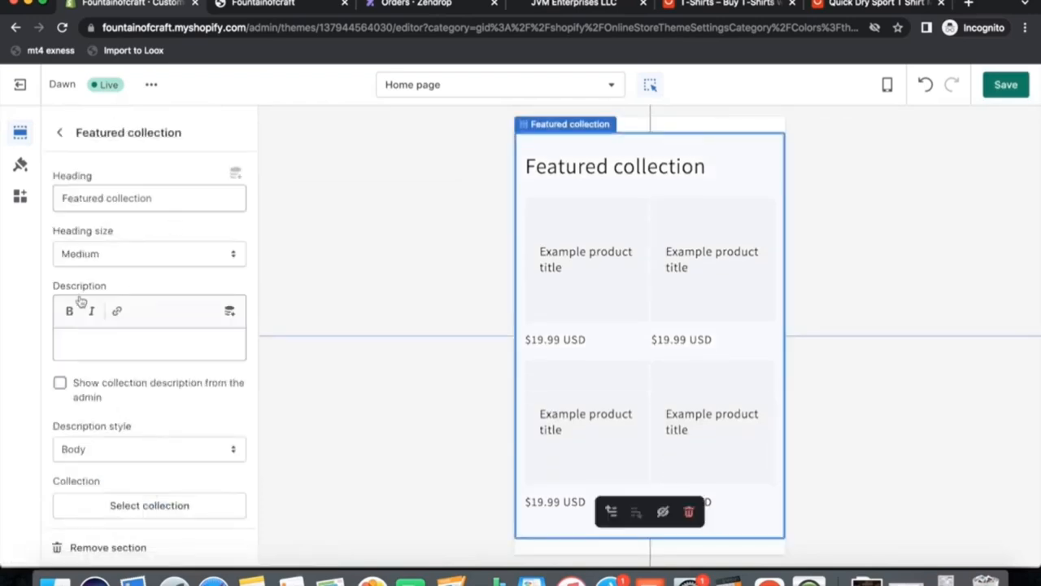
pyautogui.moveTo(181, 200); pyautogui.dragTo(7, 205)
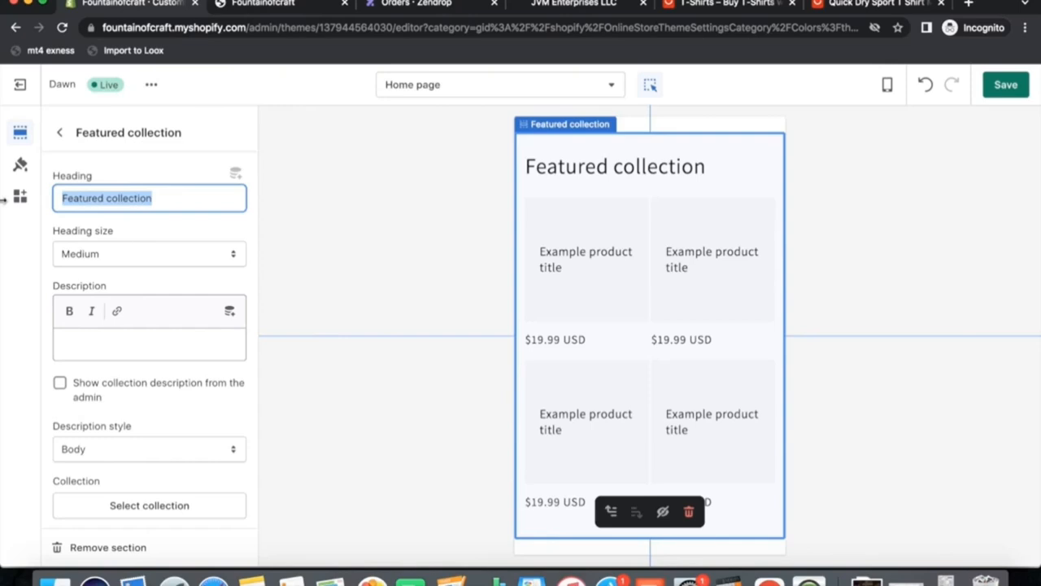
pyautogui.write('Le')
pyautogui.press('BackSpace')
pyautogui.press('BackSpace')
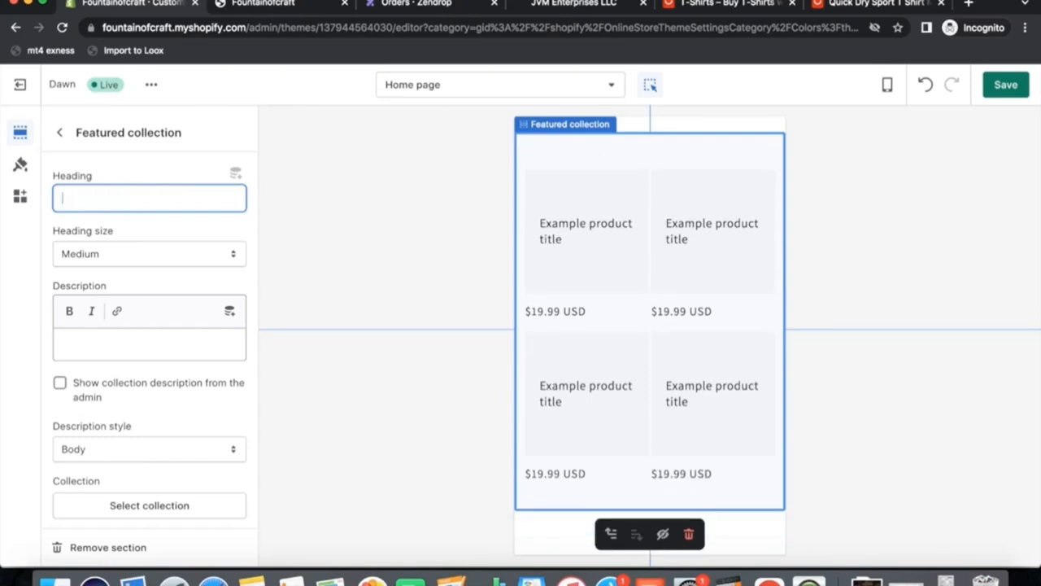
pyautogui.write('Color your luif')
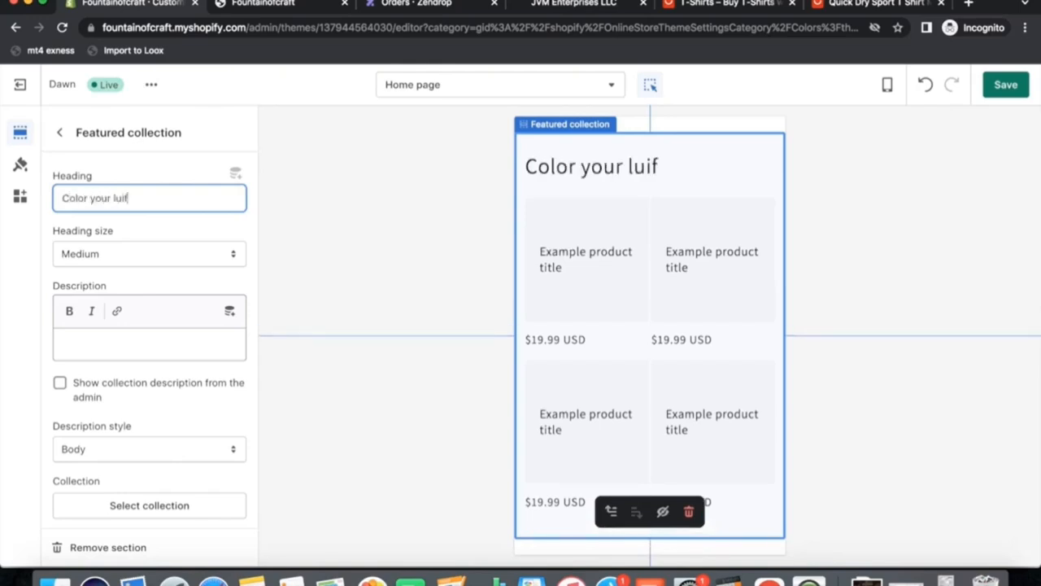
pyautogui.write('ife')
# Select Home Decor as the collection shown in the featured collection section.
pyautogui.scroll(-5, 135, 331)
pyautogui.scroll(5, 135, 330)
pyautogui.scroll(-4, 136, 391)
pyautogui.click(152, 323)
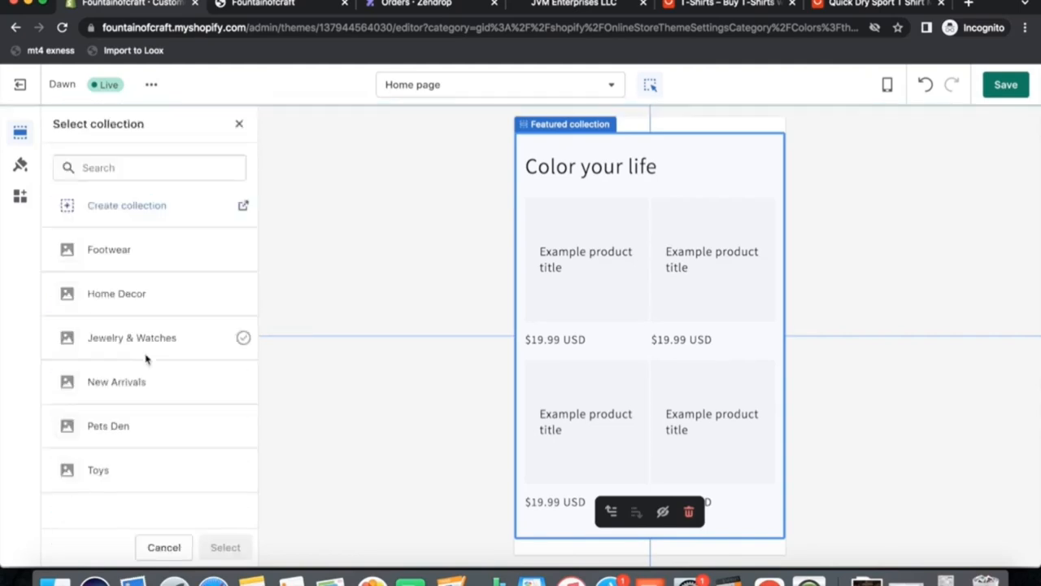
pyautogui.click(99, 295)
pyautogui.click(224, 548)
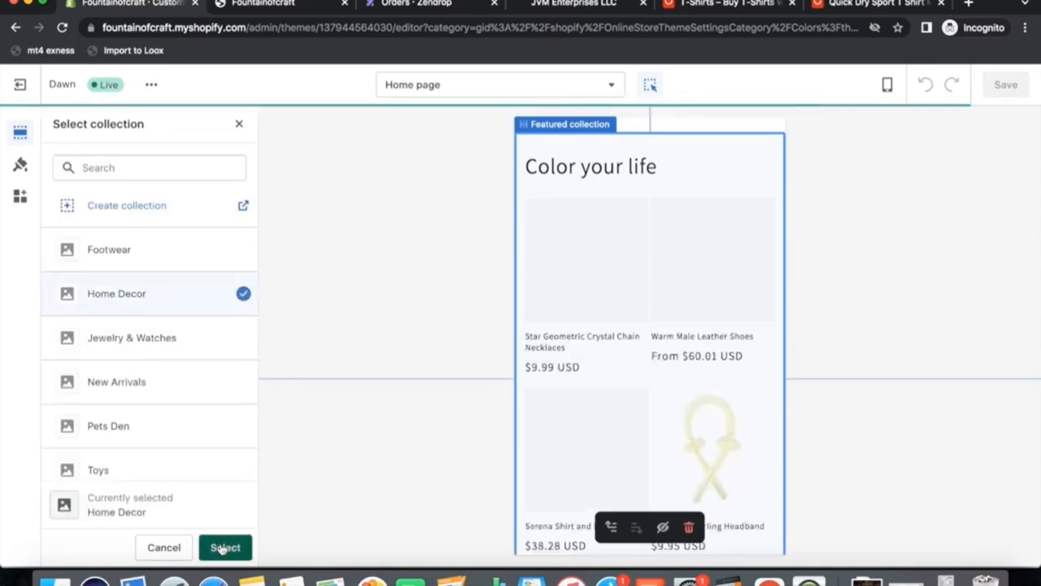
# Move the Featured collection section above the Multicolumn section in the home page layout.
pyautogui.scroll(5, 637, 488)
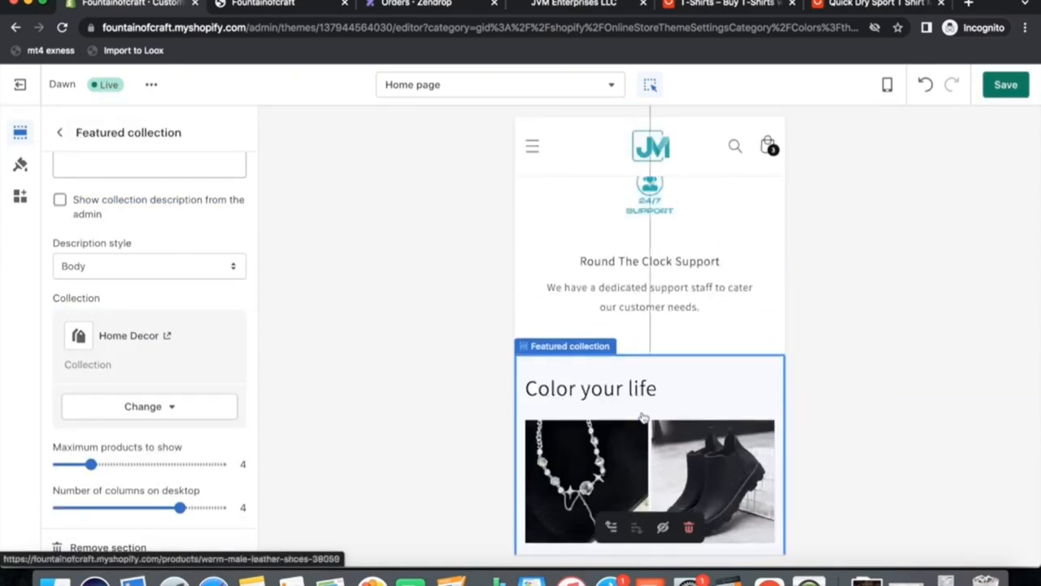
pyautogui.scroll(3, 154, 399)
pyautogui.click(59, 132)
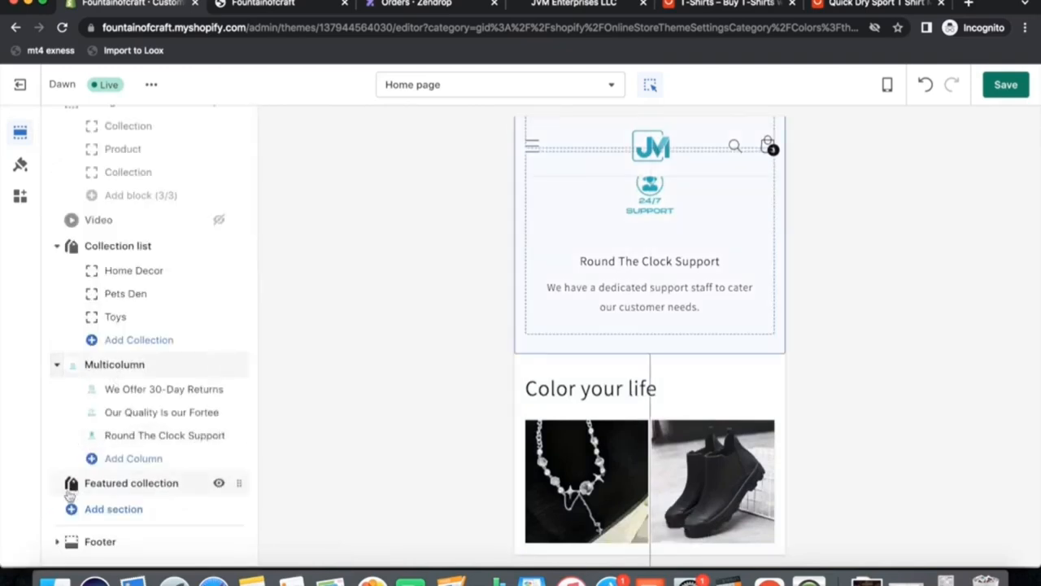
pyautogui.moveTo(236, 483); pyautogui.dragTo(236, 366)
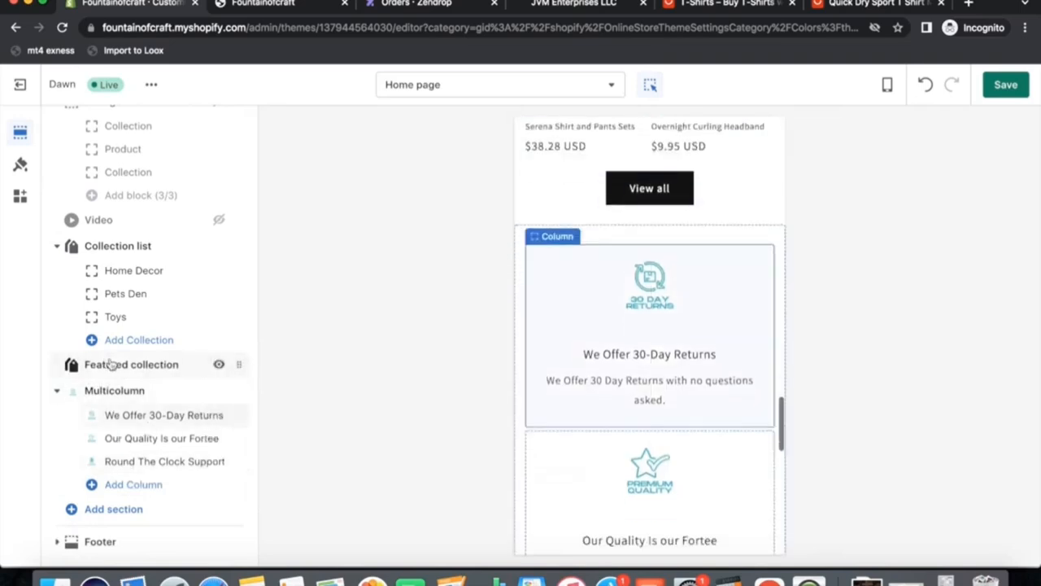
# Scroll through the home page preview to review the section order down to the Color your life collection.
pyautogui.scroll(10, 682, 344)
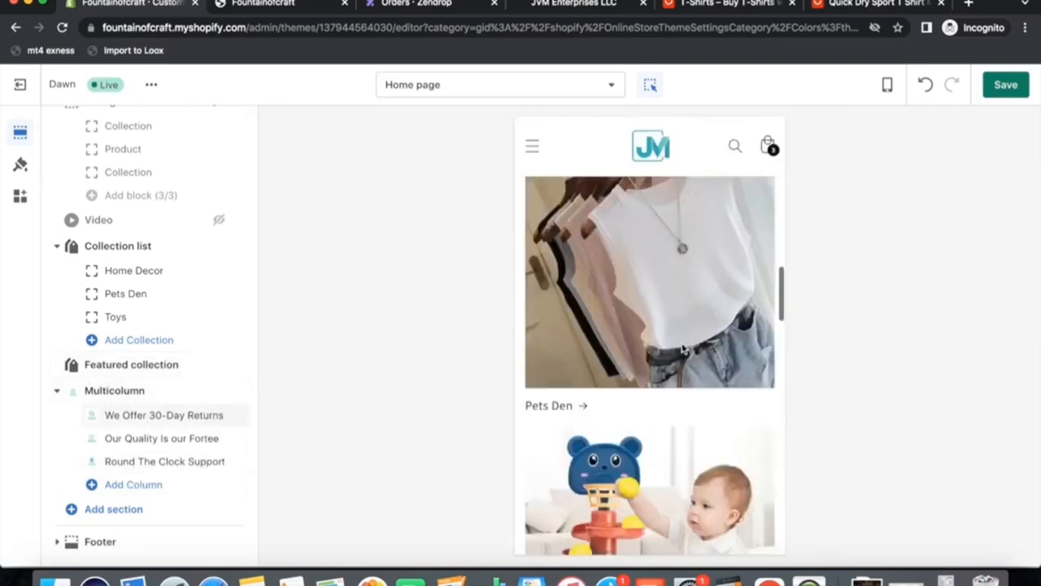
pyautogui.scroll(8, 663, 356)
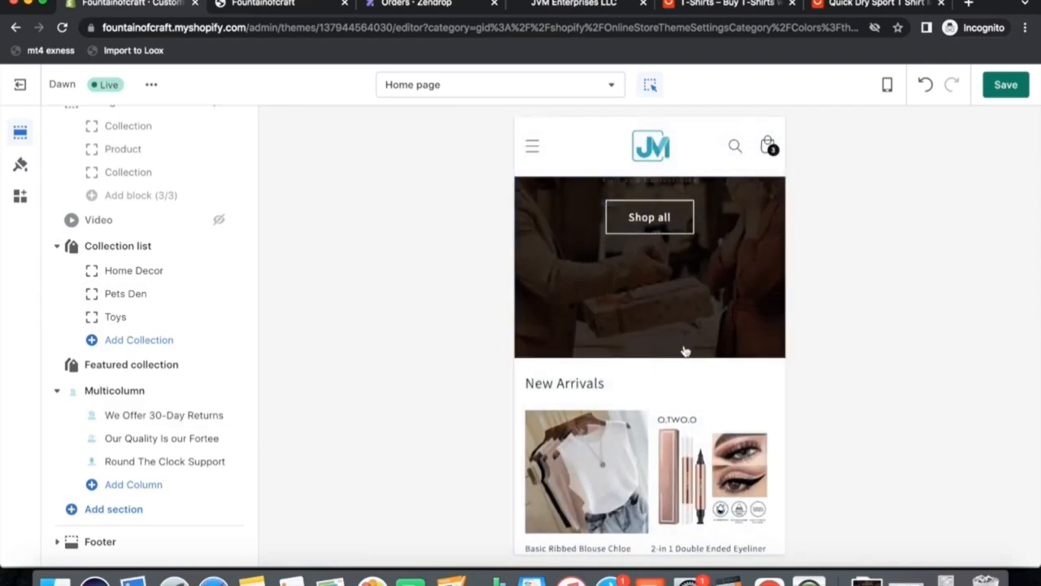
pyautogui.scroll(-5, 644, 466)
pyautogui.scroll(-2, 644, 462)
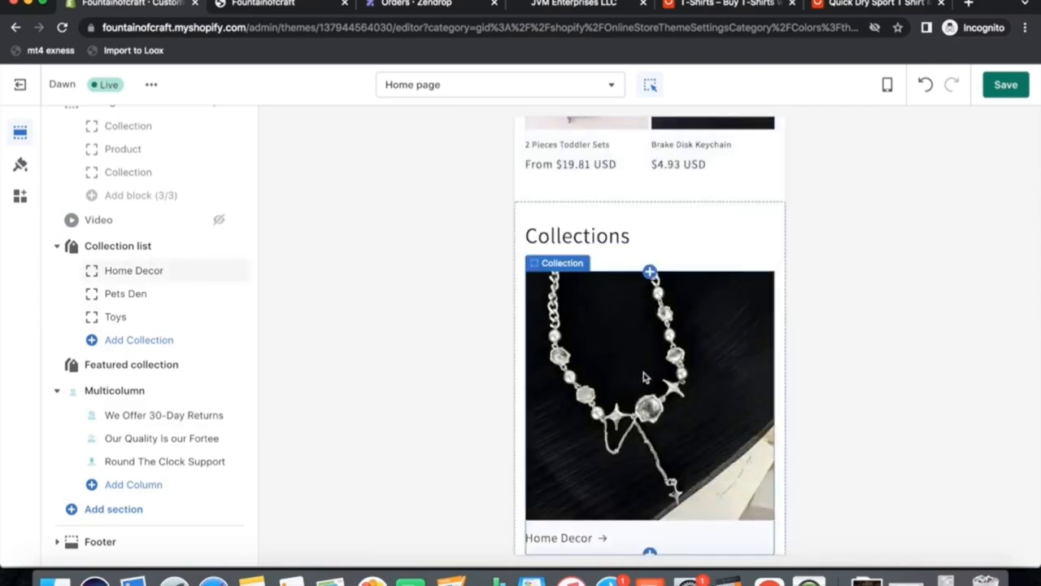
pyautogui.scroll(-8, 644, 377)
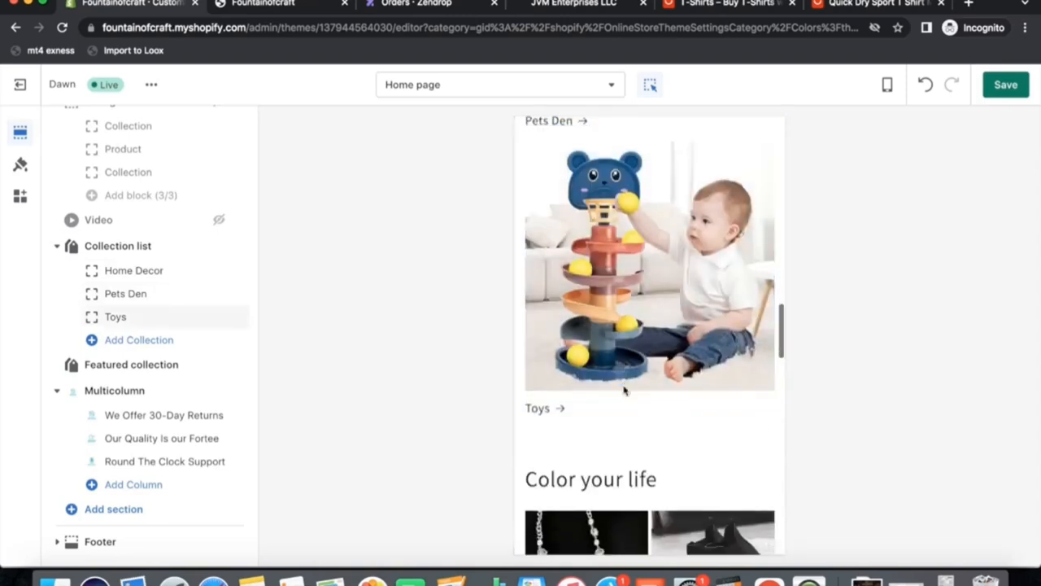
pyautogui.scroll(-3, 624, 391)
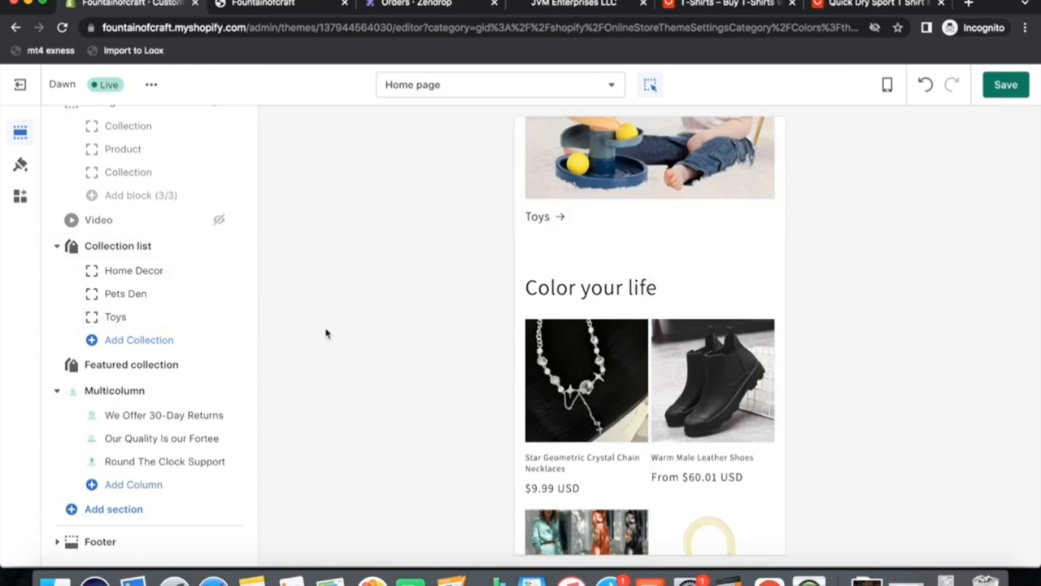
# Save the theme changes and exit the theme editor back to the Themes page.
pyautogui.click(18, 85)
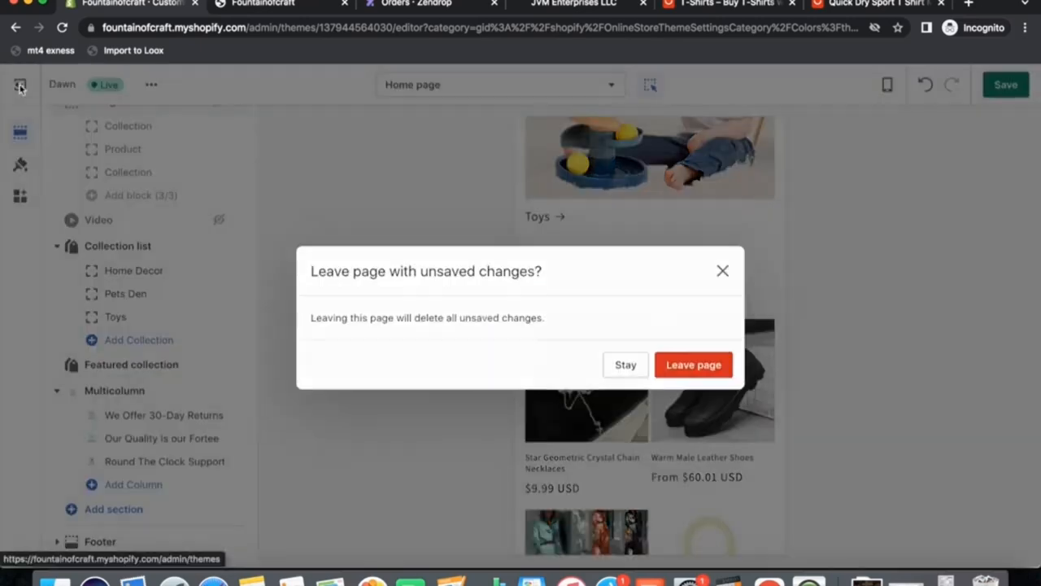
pyautogui.click(625, 363)
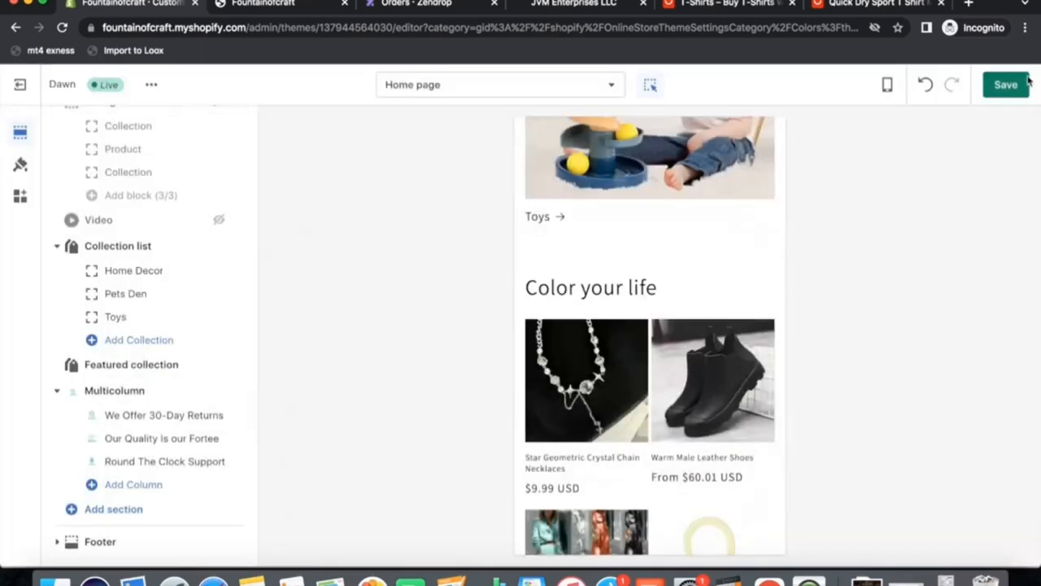
pyautogui.click(1005, 85)
pyautogui.click(18, 85)
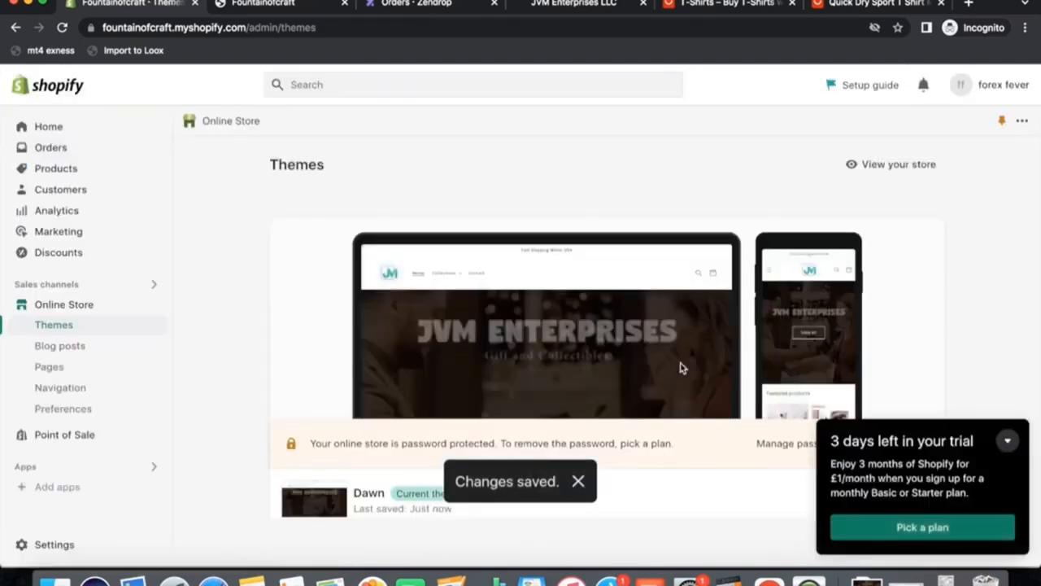
# Examine the Themes page and the current Dawn theme's options menu.
pyautogui.scroll(-3, 688, 367)
pyautogui.click(831, 286)
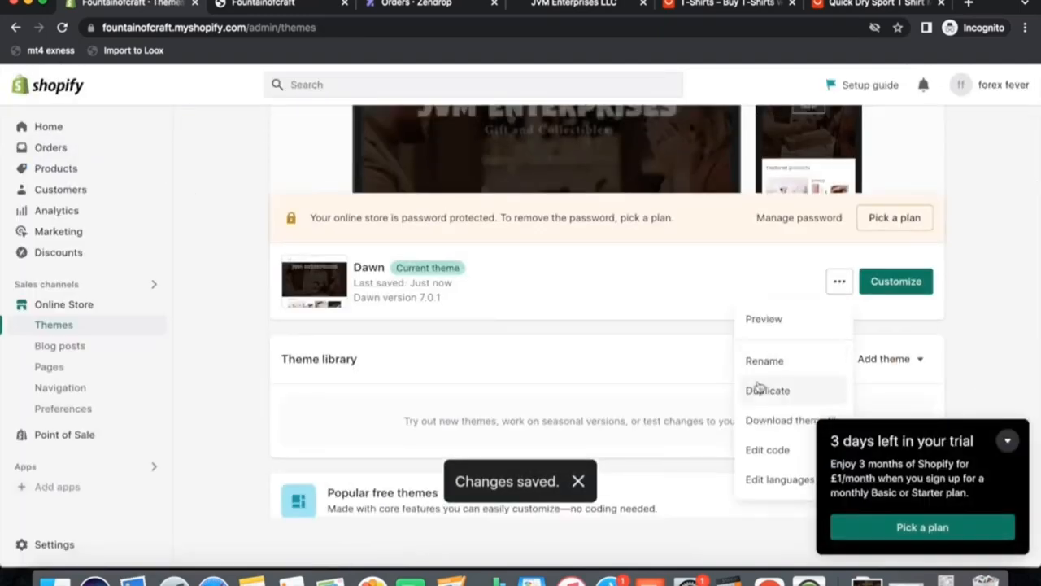
pyautogui.click(237, 332)
pyautogui.scroll(1, 237, 332)
pyautogui.scroll(-1, 237, 332)
pyautogui.scroll(1, 237, 332)
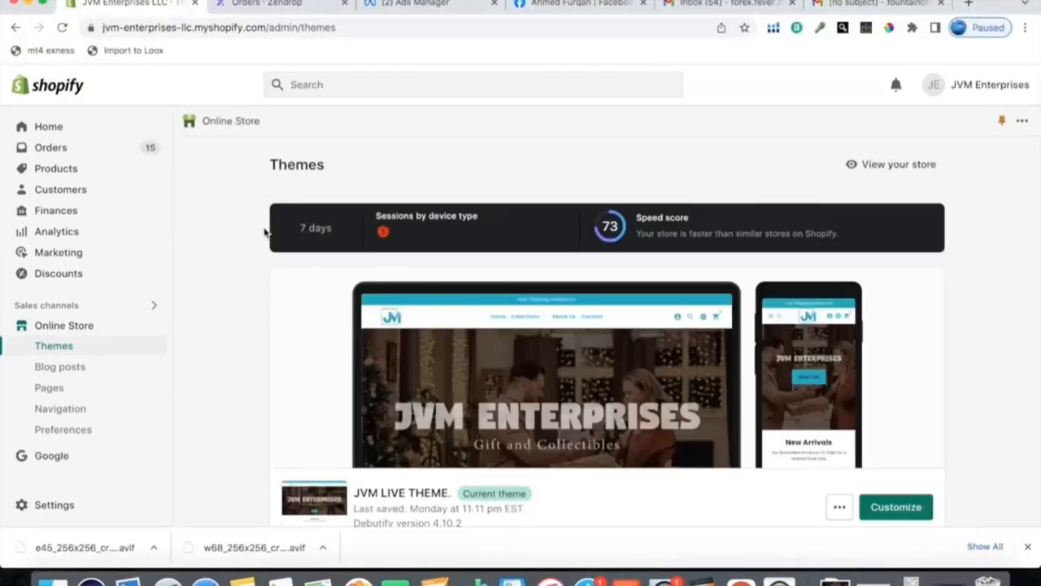
pyautogui.scroll(-3, 236, 279)
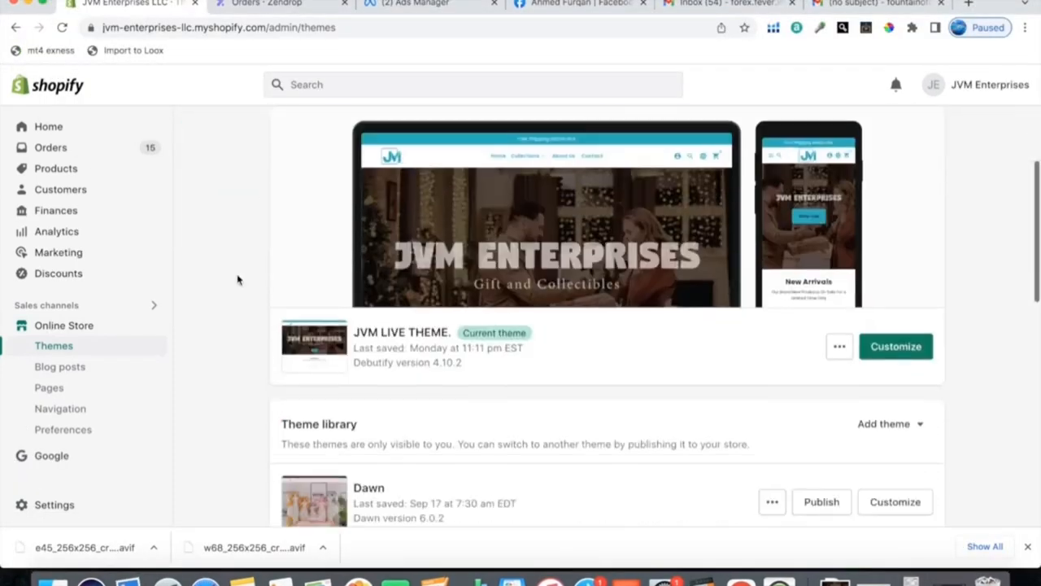
pyautogui.scroll(4, 583, 376)
pyautogui.scroll(-2, 582, 376)
pyautogui.scroll(2, 619, 244)
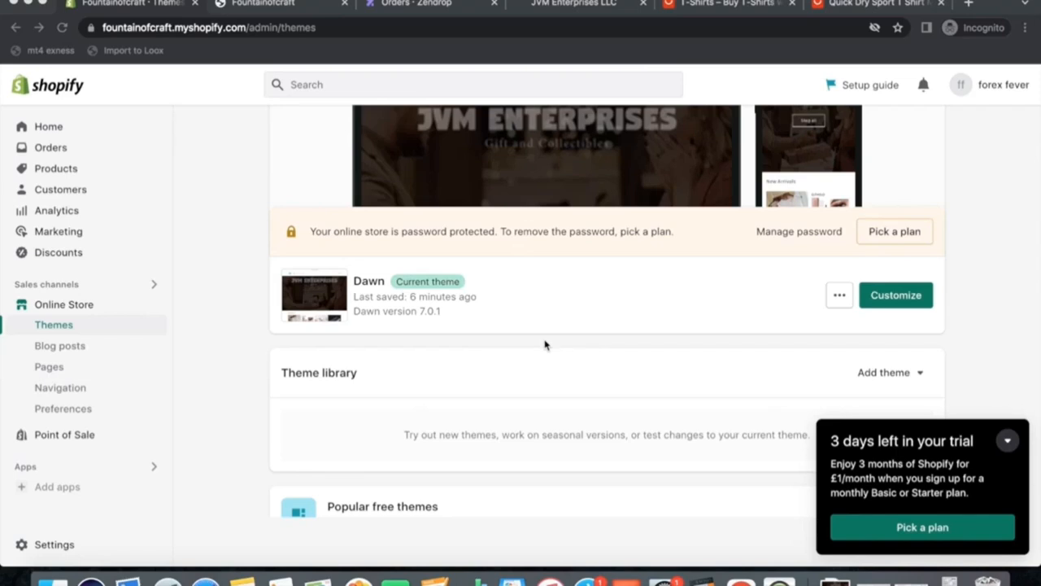
# Open canva.com in a new browser tab.
pyautogui.click(971, 5)
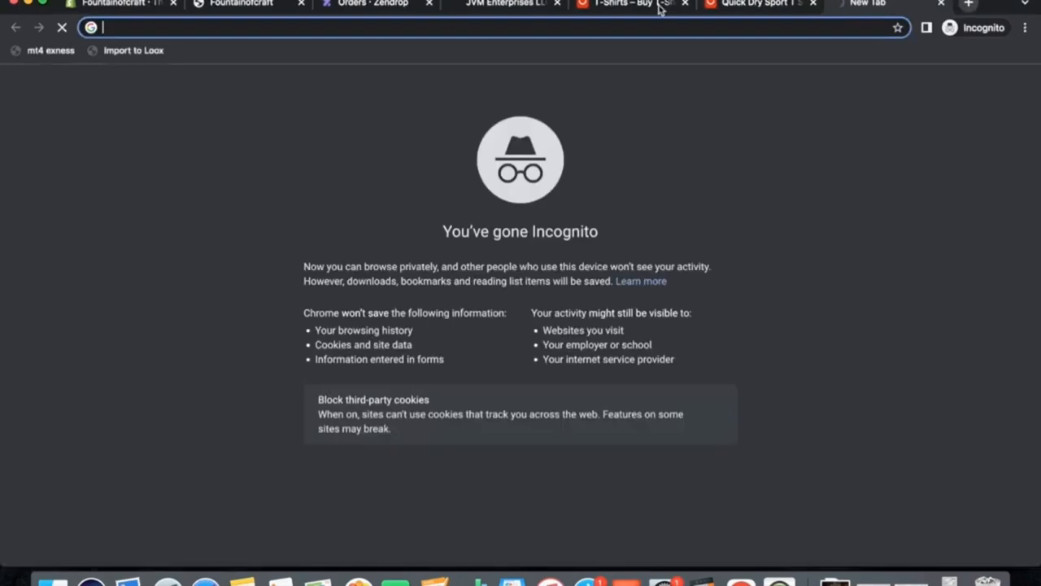
pyautogui.write('canva.com')
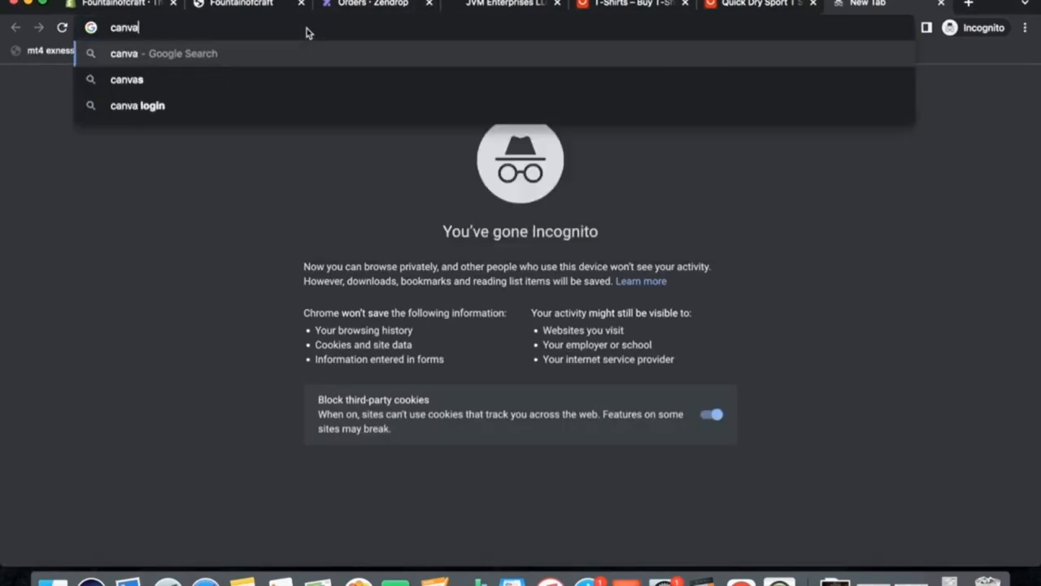
pyautogui.press('Return')
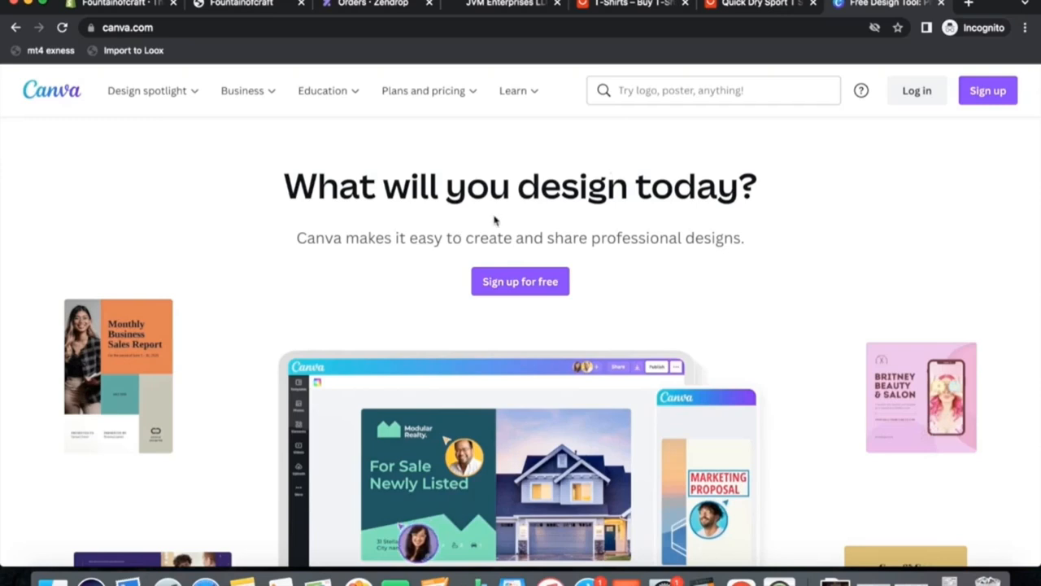
# Return to the Shopify admin and open the store's Settings page.
pyautogui.click(113, 8)
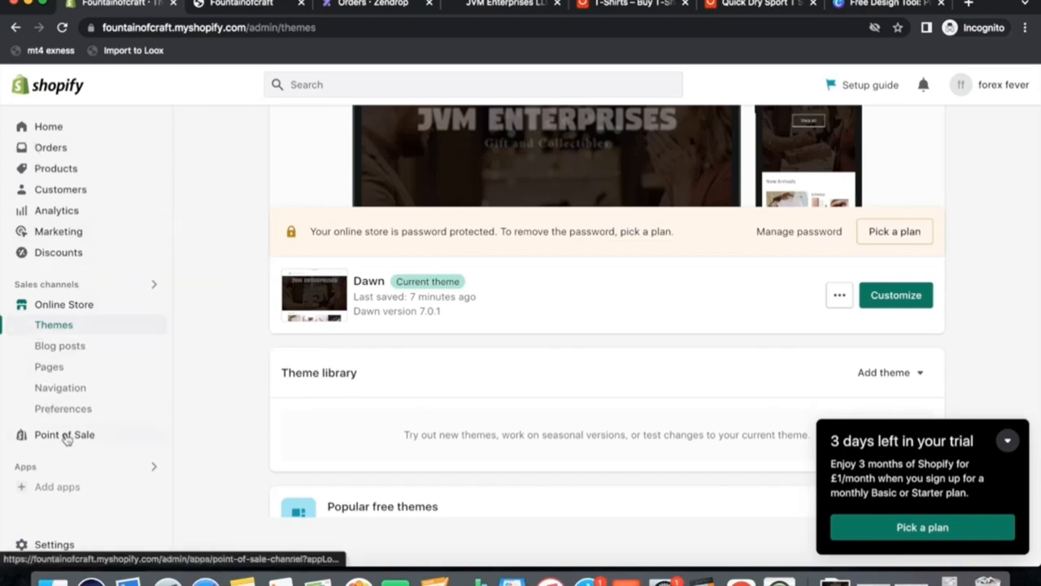
pyautogui.click(36, 544)
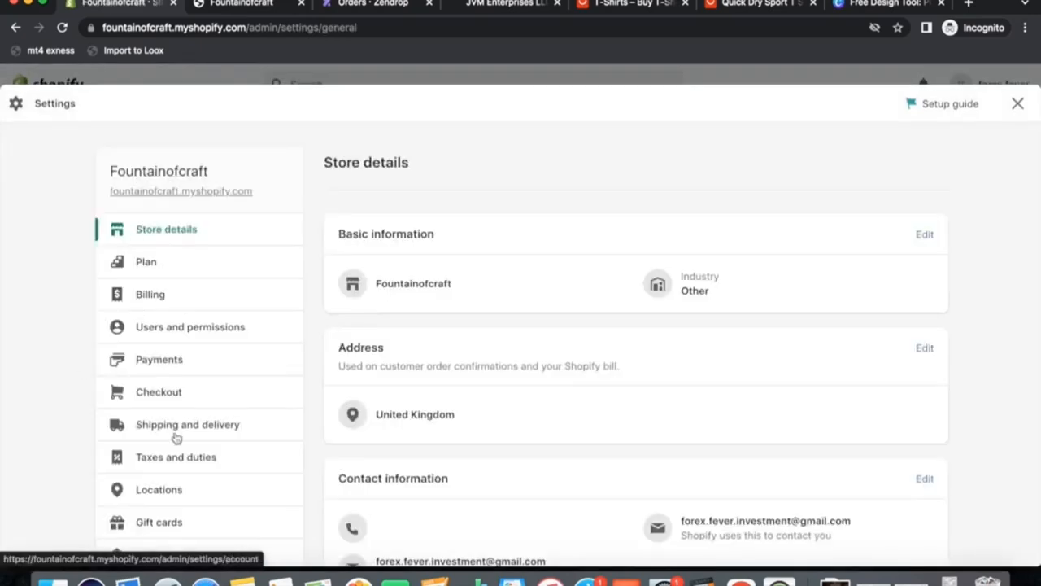
pyautogui.scroll(-5, 174, 432)
pyautogui.scroll(5, 567, 204)
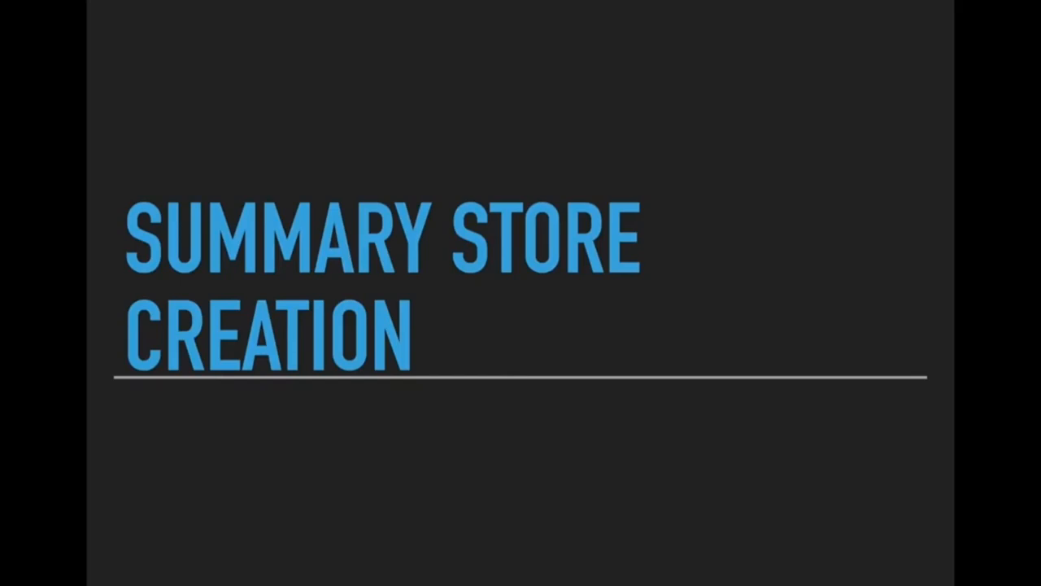
pyautogui.press('Right')
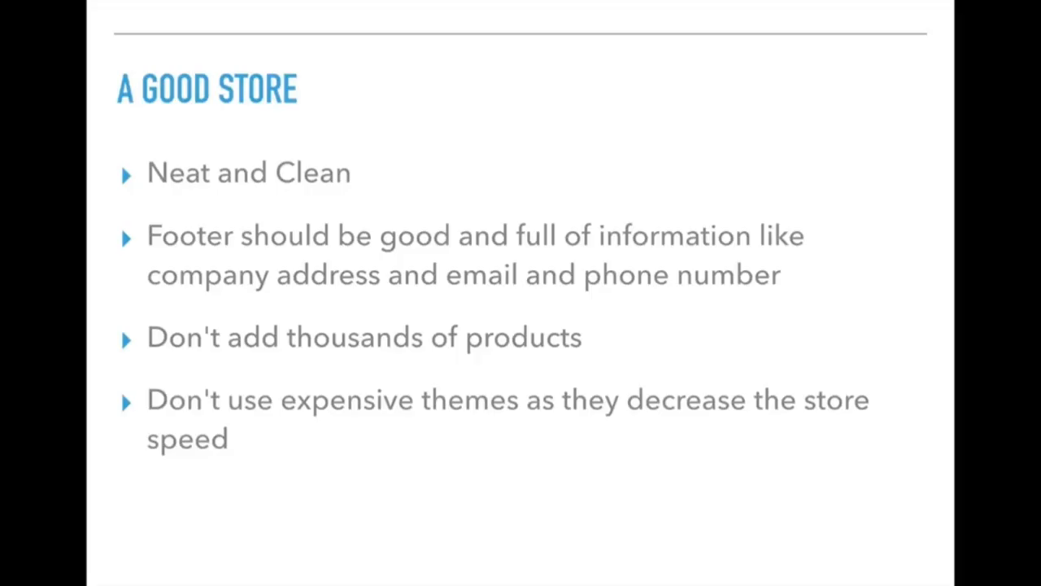